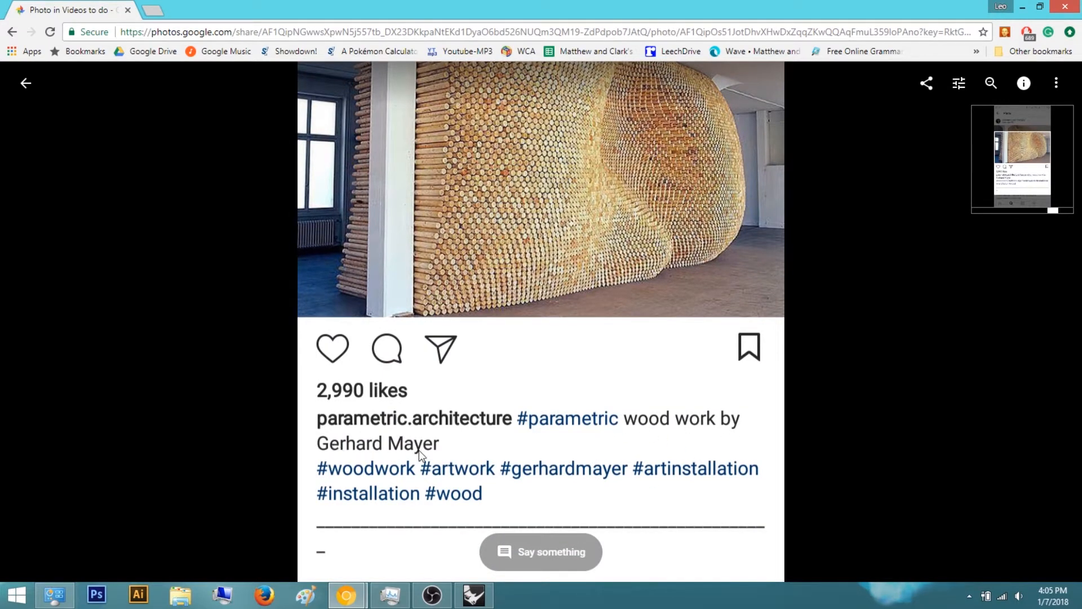
Examine the reference photo of the parametric wood wall installation and its caption
scroll(503, 340, "up", 5)
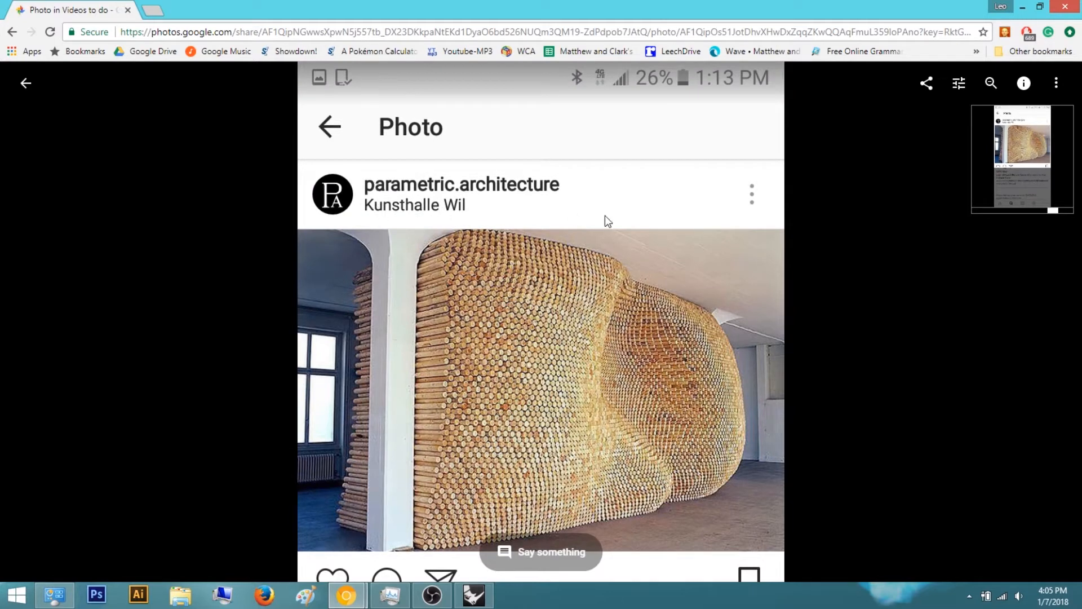
left_click_drag(492, 220, 503, 163)
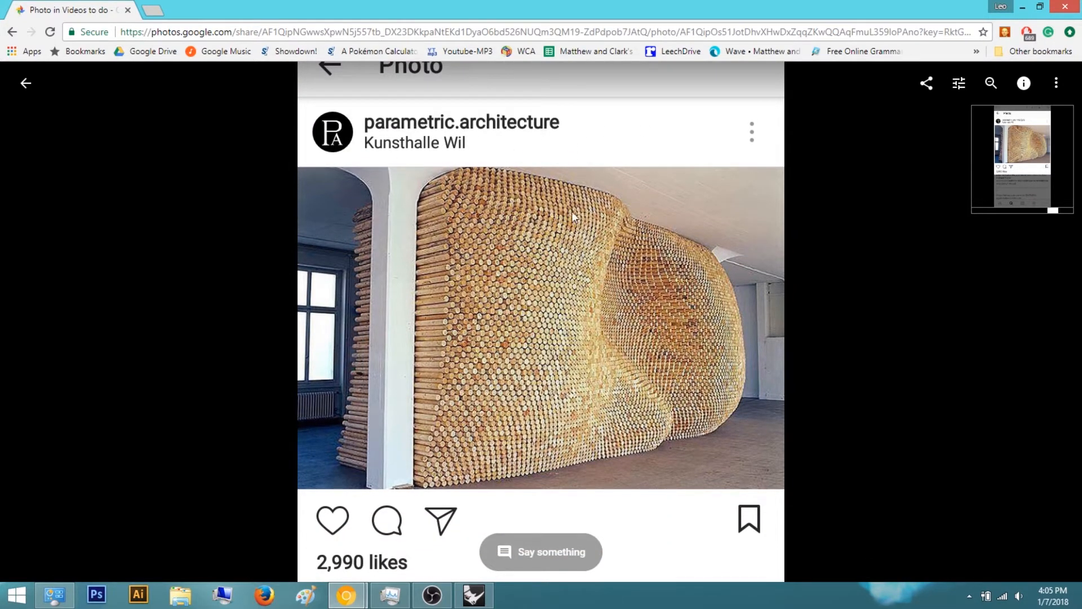
scroll(559, 187, "down", 2)
left_click_drag(704, 255, 478, 422)
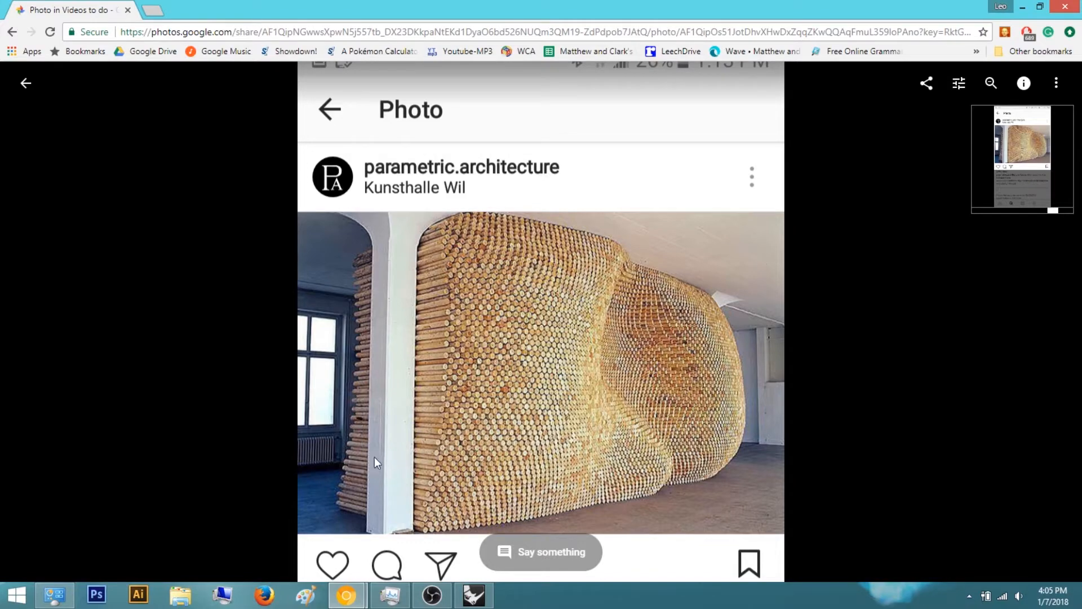
scroll(586, 464, "down", 5)
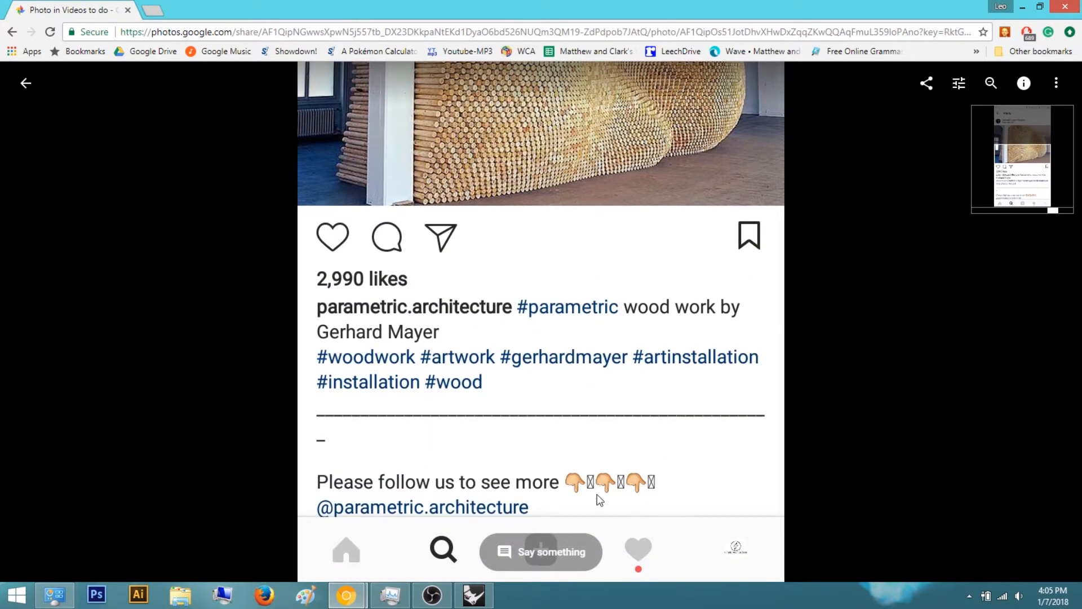
left_click_drag(691, 335, 696, 445)
left_click_drag(686, 261, 679, 379)
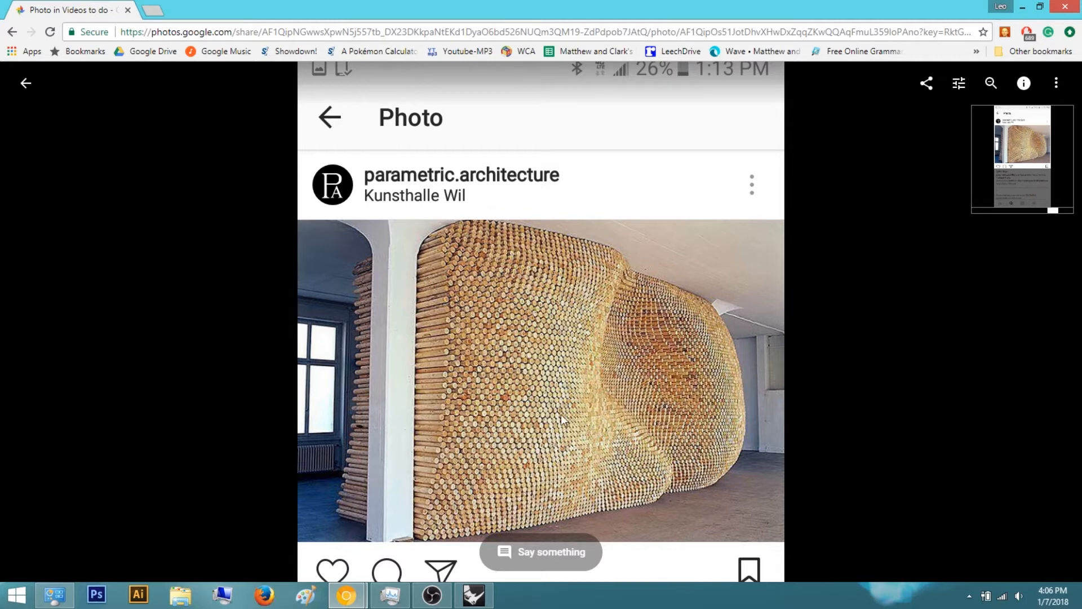
left_click_drag(671, 340, 606, 240)
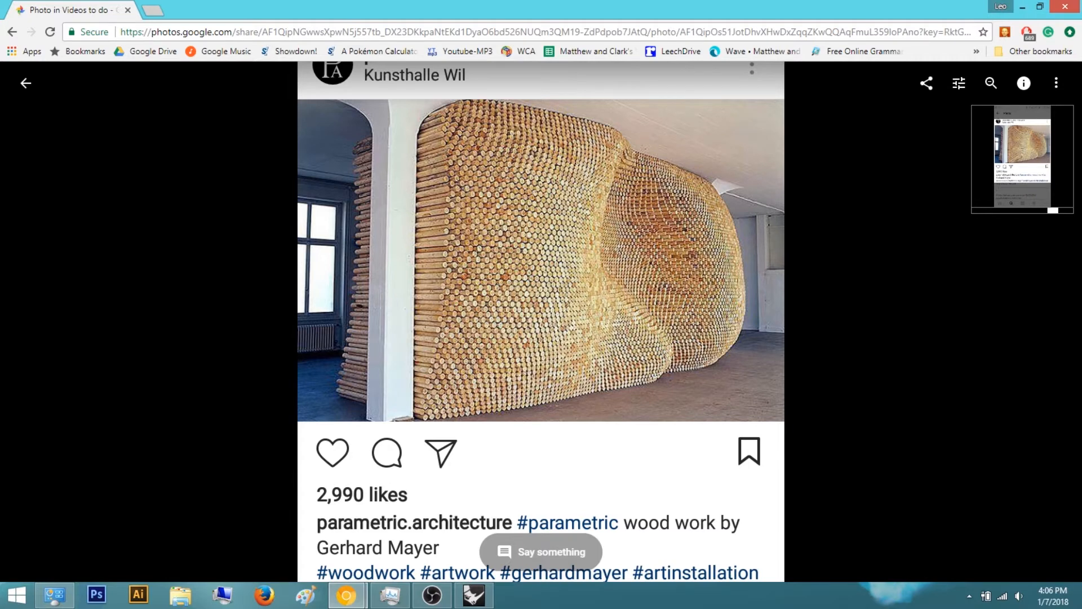
Switch to the Rhino and Grasshopper windows and focus the empty Grasshopper canvas
left_click(1022, 6)
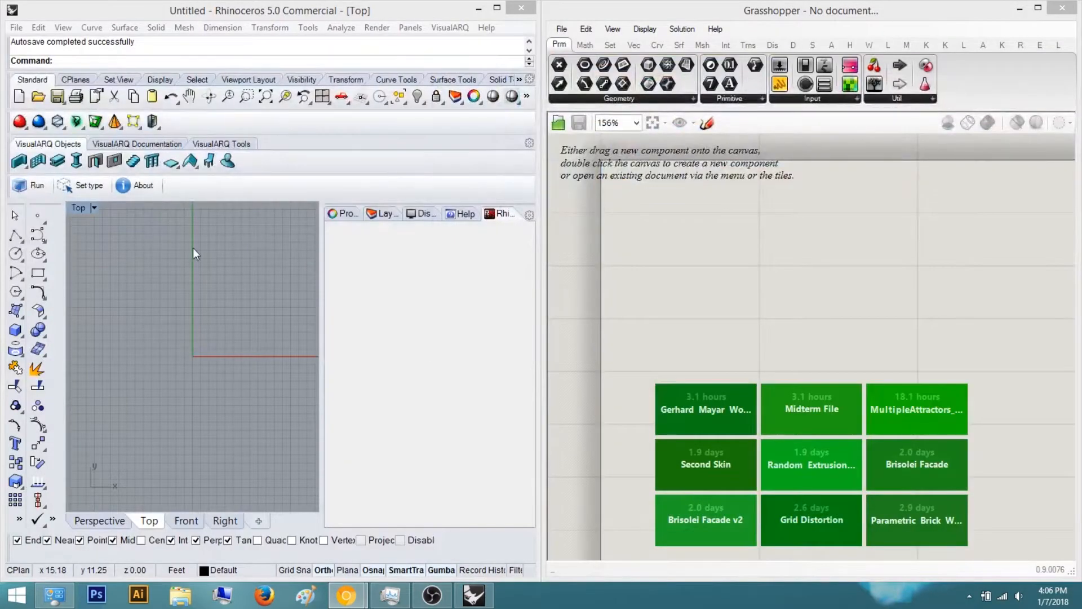
right_click_drag(174, 336, 193, 368)
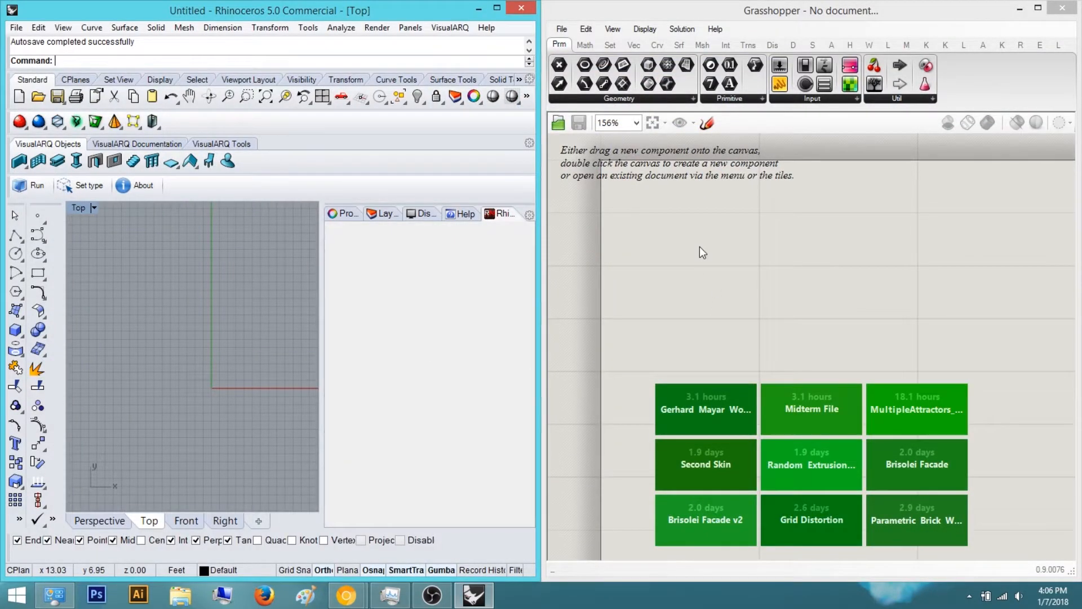
left_click(711, 291)
mouse_move(716, 389)
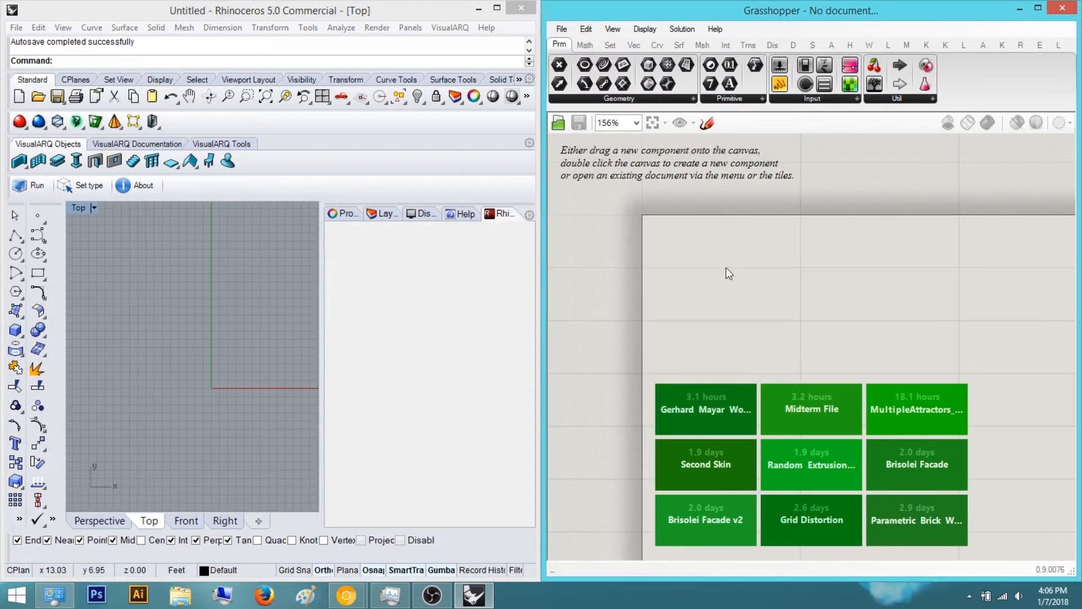
left_click_drag(779, 84, 719, 306)
scroll(724, 309, "up", 4)
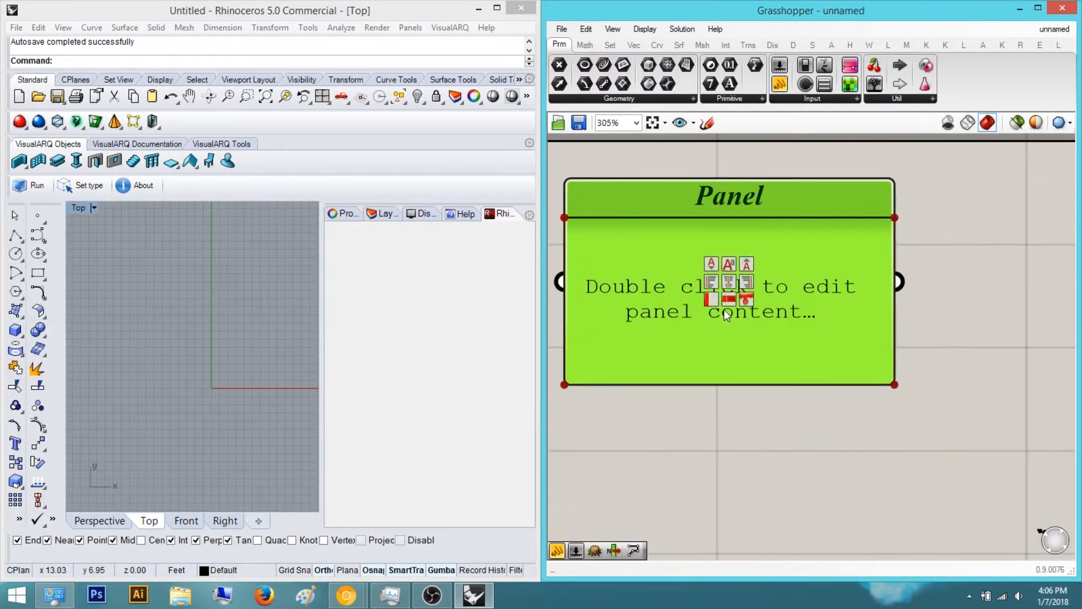
scroll(733, 299, "down", 5)
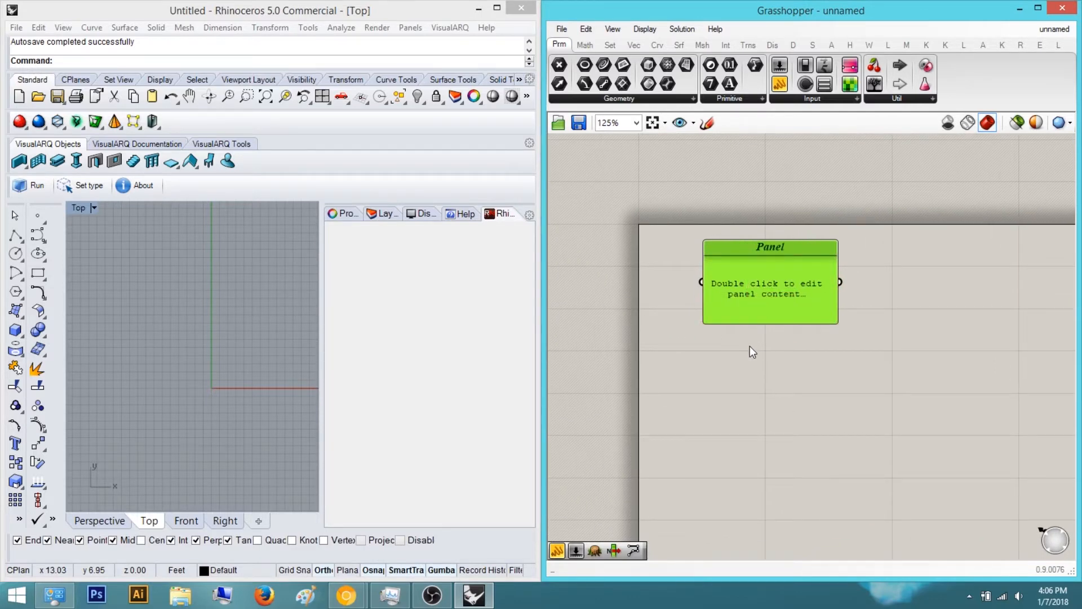
right_click_drag(903, 320, 870, 337)
left_click_drag(888, 466, 575, 131)
scroll(817, 342, "down", 3)
right_click_drag(817, 342, 785, 269)
key("Delete")
scroll(723, 323, "up", 2)
right_click_drag(852, 331, 717, 291)
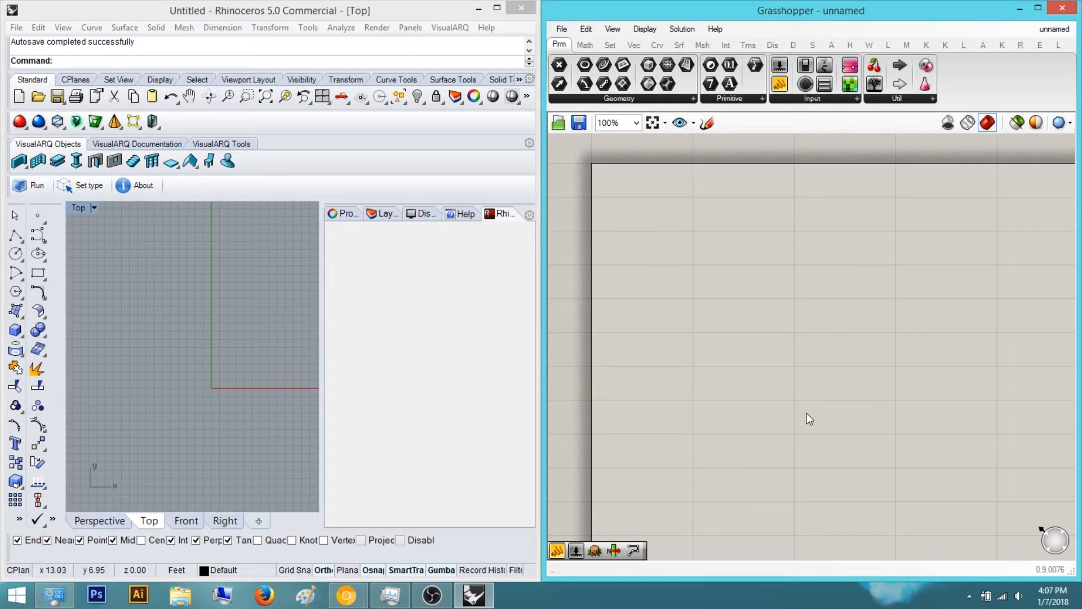
Add a Square grid component to the canvas and position it
mouse_move(752, 329)
right_mouse_down()
mouse_move(717, 369)
mouse_move(748, 321)
right_mouse_up()
double_click(807, 236)
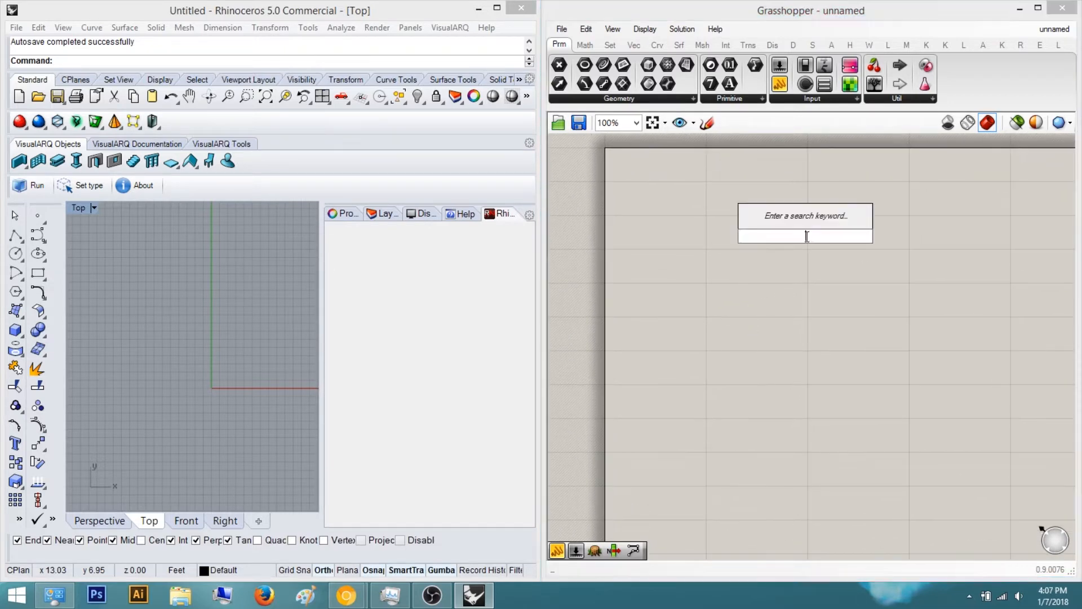
type("cquare")
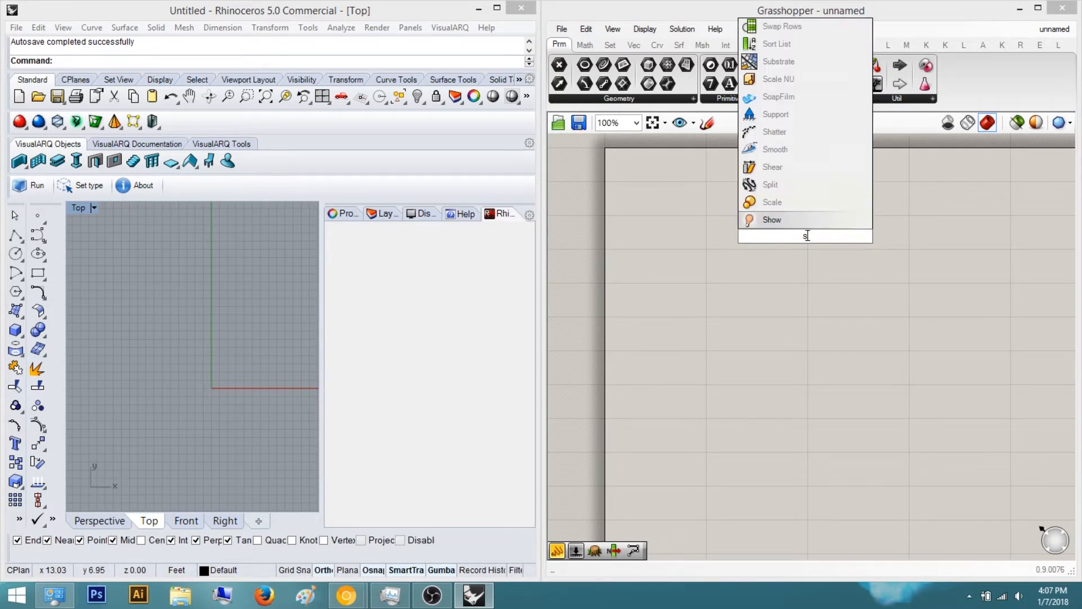
key("Return")
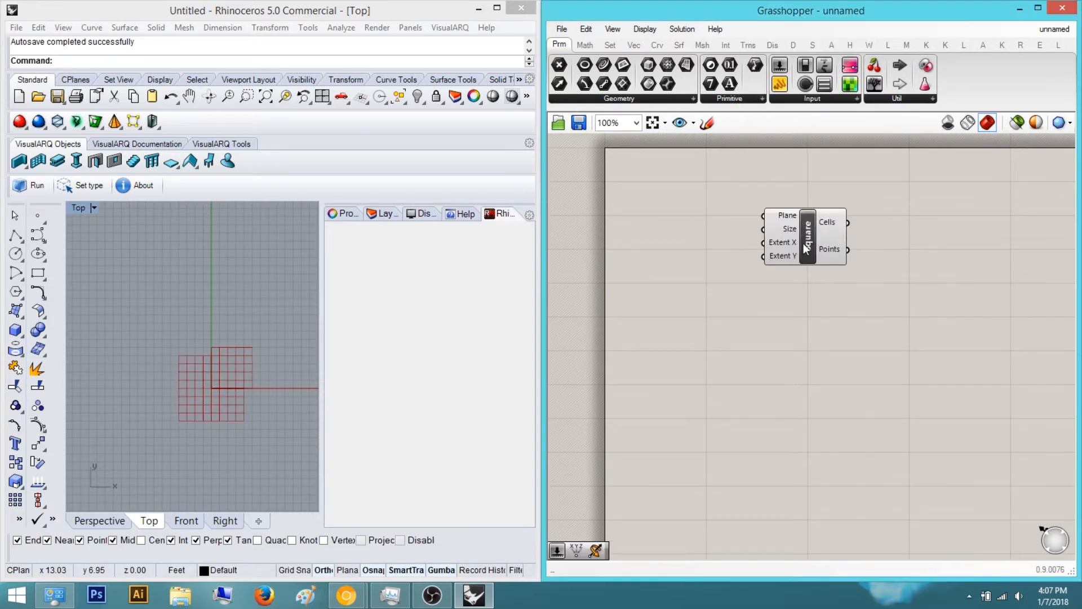
right_click_drag(832, 225, 720, 219)
left_click_drag(696, 232, 867, 260)
left_click(745, 318)
right_click_drag(747, 318, 822, 346)
right_click_drag(856, 309, 803, 343)
left_click_drag(895, 299, 767, 243)
left_click(757, 346)
right_click_drag(756, 346, 810, 353)
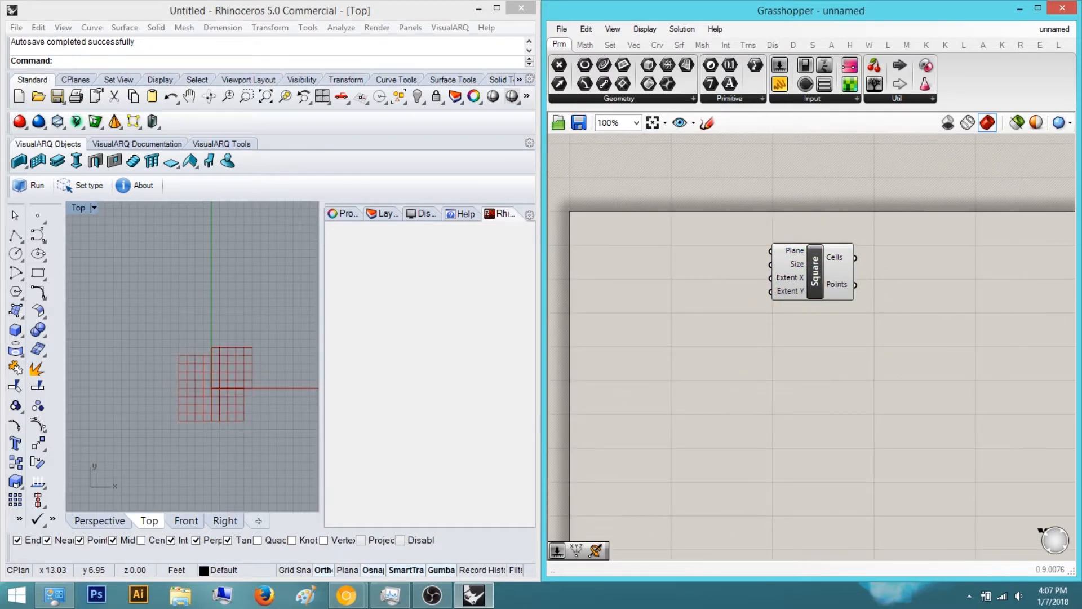
Bring the reference photo alongside and study the wall's shape
left_click_drag(1081, 153, 551, 141)
left_click_drag(649, 314, 666, 374)
scroll(666, 368, "down", 2)
scroll(666, 368, "down", 1)
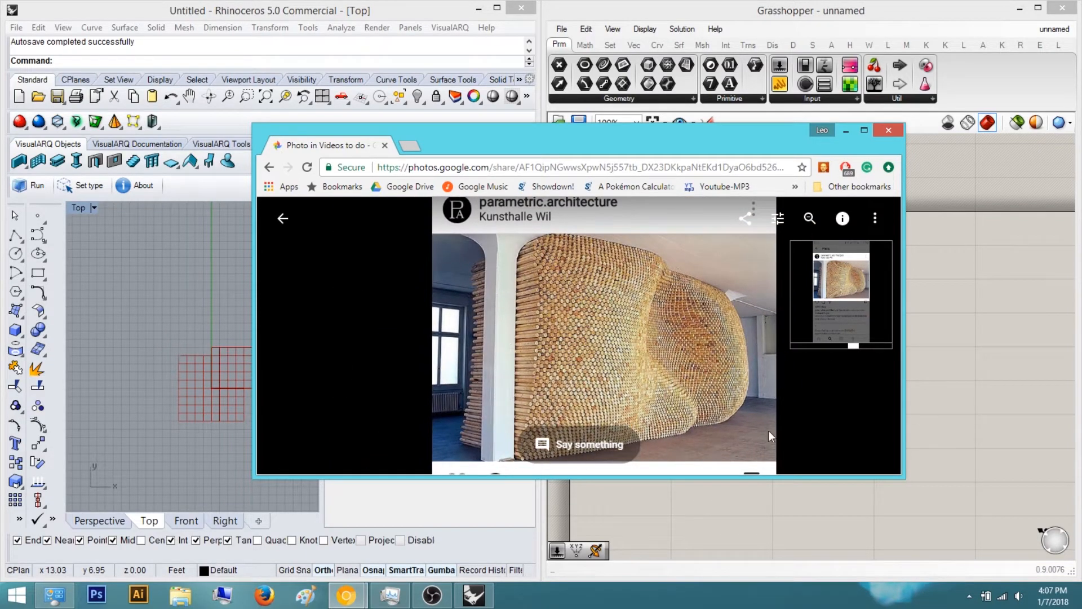
left_click_drag(692, 342, 678, 377)
left_click_drag(564, 350, 565, 315)
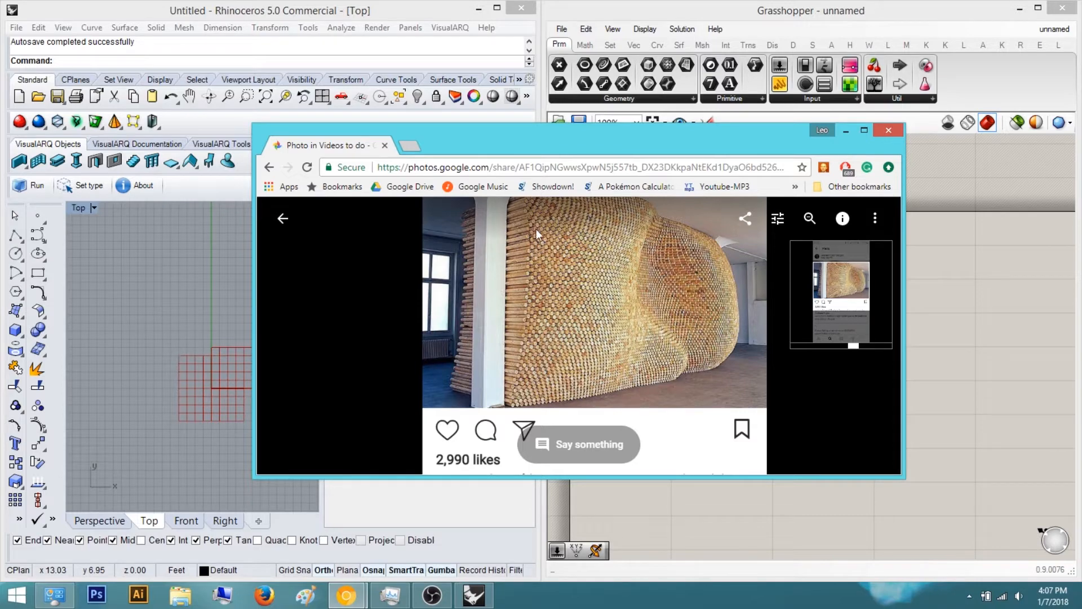
left_click_drag(545, 278, 508, 291)
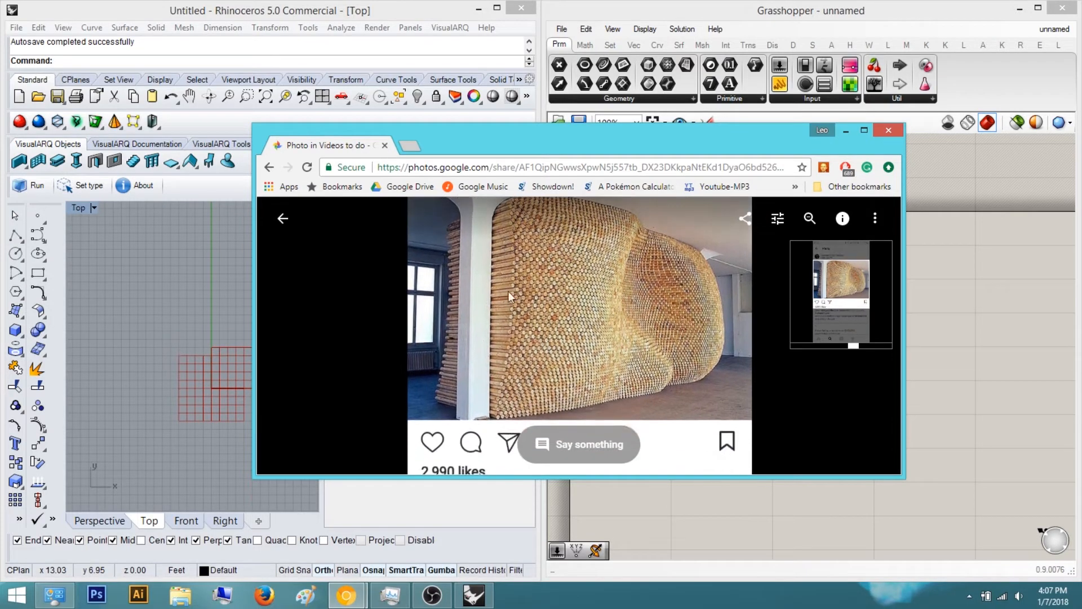
left_click_drag(617, 134, 1081, 101)
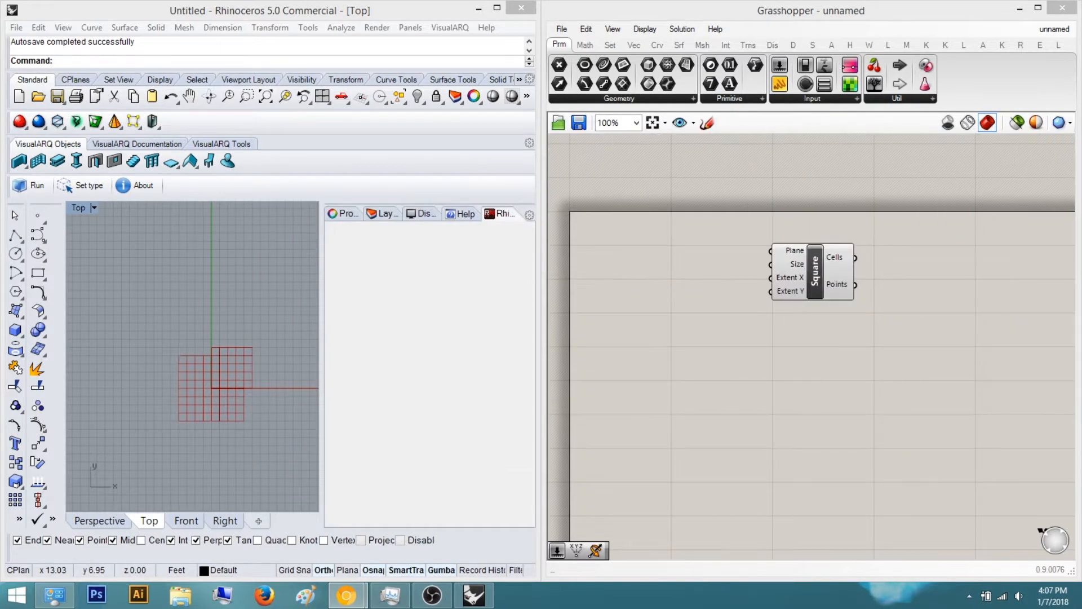
Add a number slider and place it to the left of the Square component
right_click_drag(865, 310, 769, 315)
left_click_drag(749, 277, 923, 311)
left_click(861, 418)
double_click(861, 418)
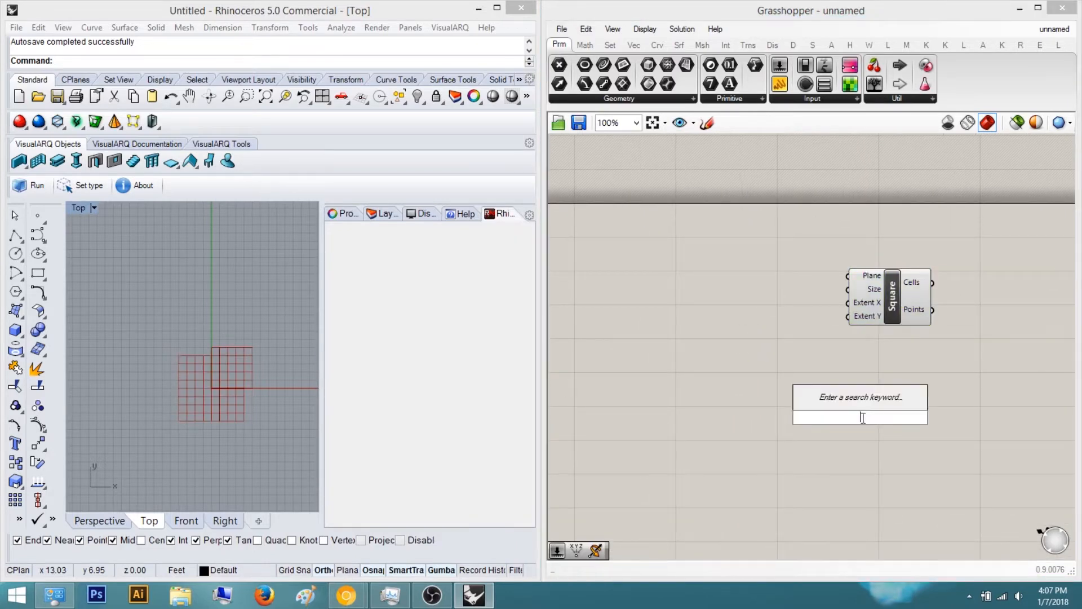
type("0")
key("Return")
left_click_drag(878, 425, 759, 361)
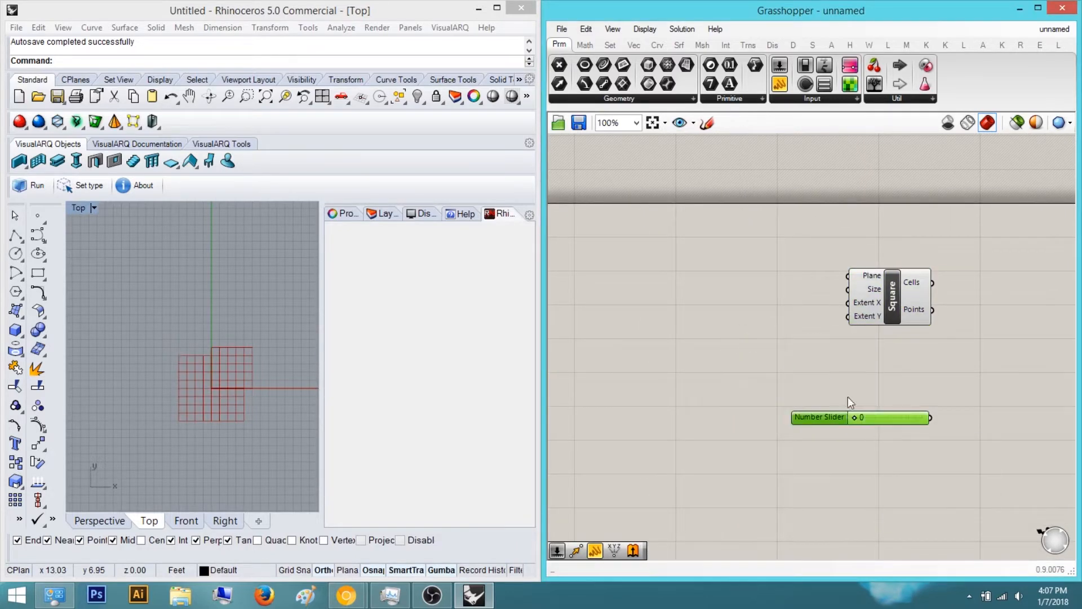
left_click_drag(884, 422, 660, 289)
left_click(772, 279)
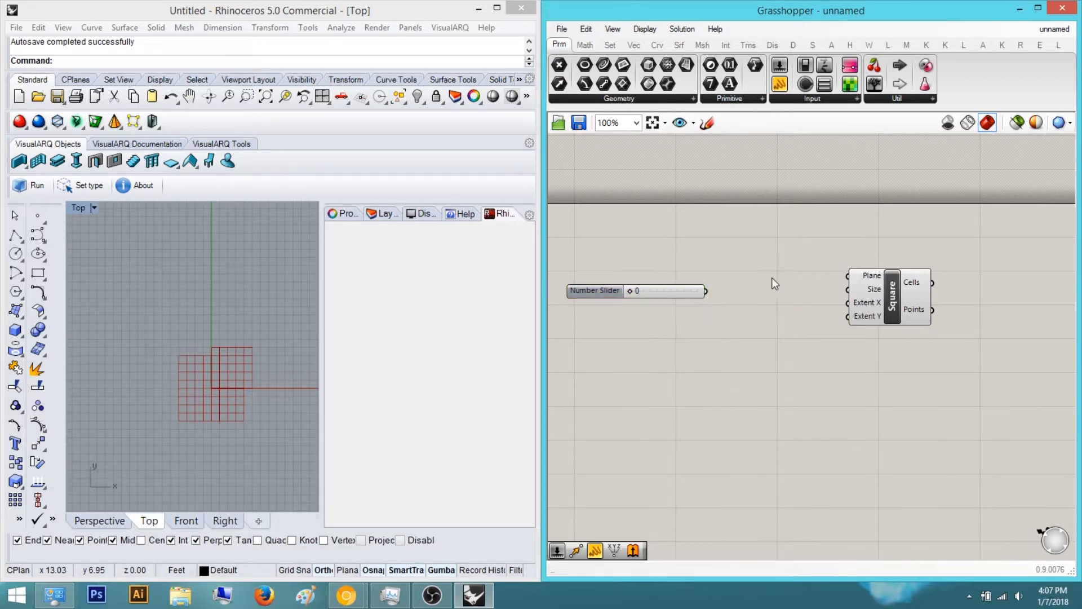
Connect the number slider to the Square component's Extent X input
scroll(684, 304, "up", 4)
left_click_drag(725, 285, 1003, 311)
right_click_drag(906, 382, 796, 388)
right_click_drag(668, 372, 742, 372)
scroll(753, 375, "down", 3)
scroll(909, 299, "up", 3)
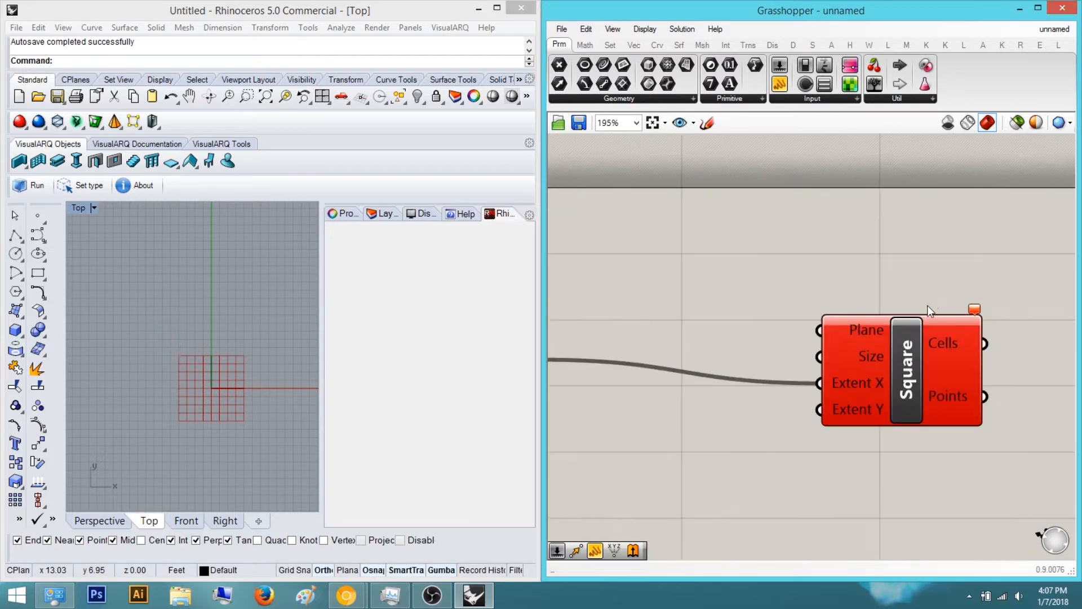
left_click(973, 306)
left_click(1016, 314)
scroll(749, 343, "down", 2)
right_click_drag(750, 343, 850, 288)
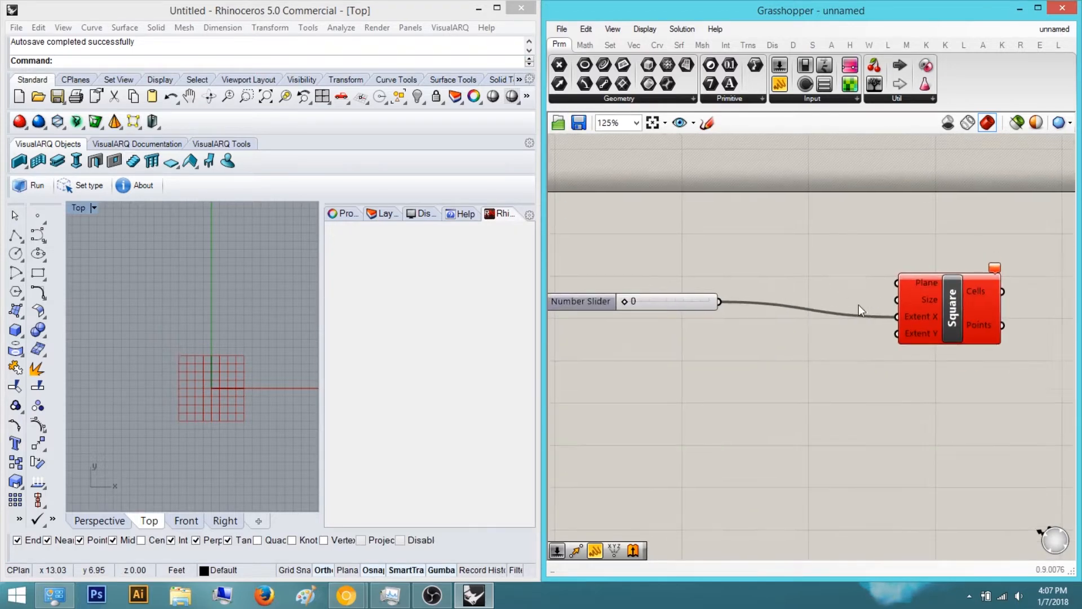
Add a Division component below the slider
scroll(801, 315, "up", 2)
scroll(753, 357, "down", 2)
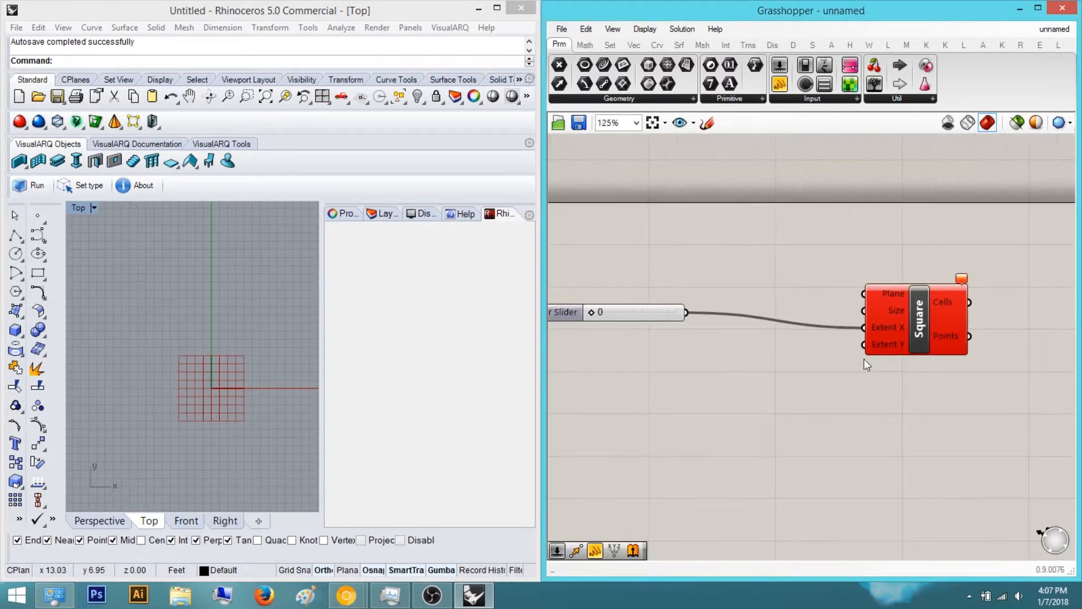
left_click_drag(810, 306, 759, 291)
left_click(786, 424)
right_click_drag(786, 423, 884, 430)
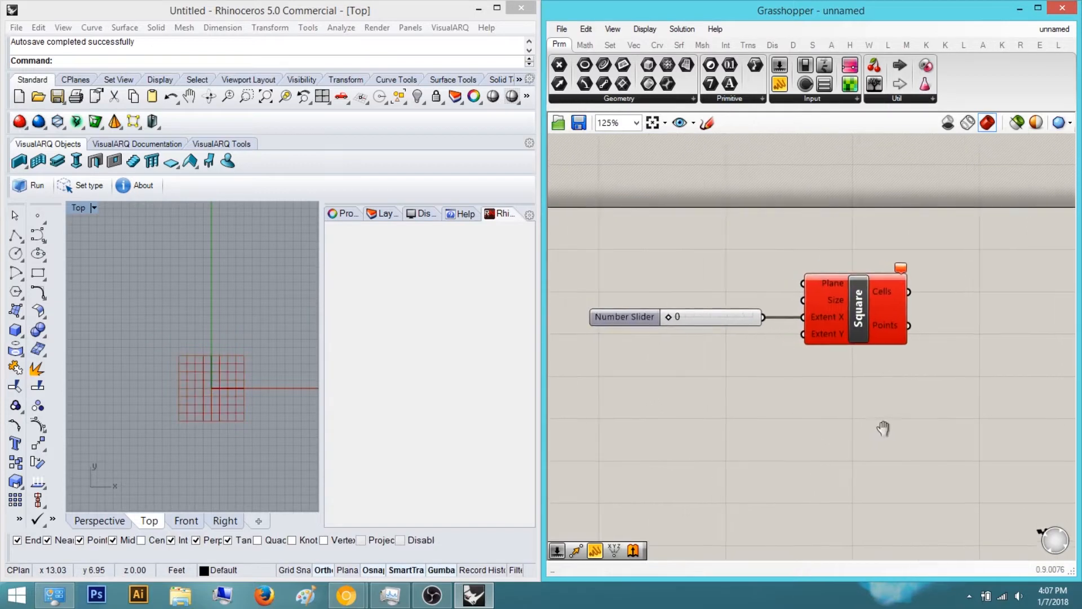
double_click(685, 361)
type("divis")
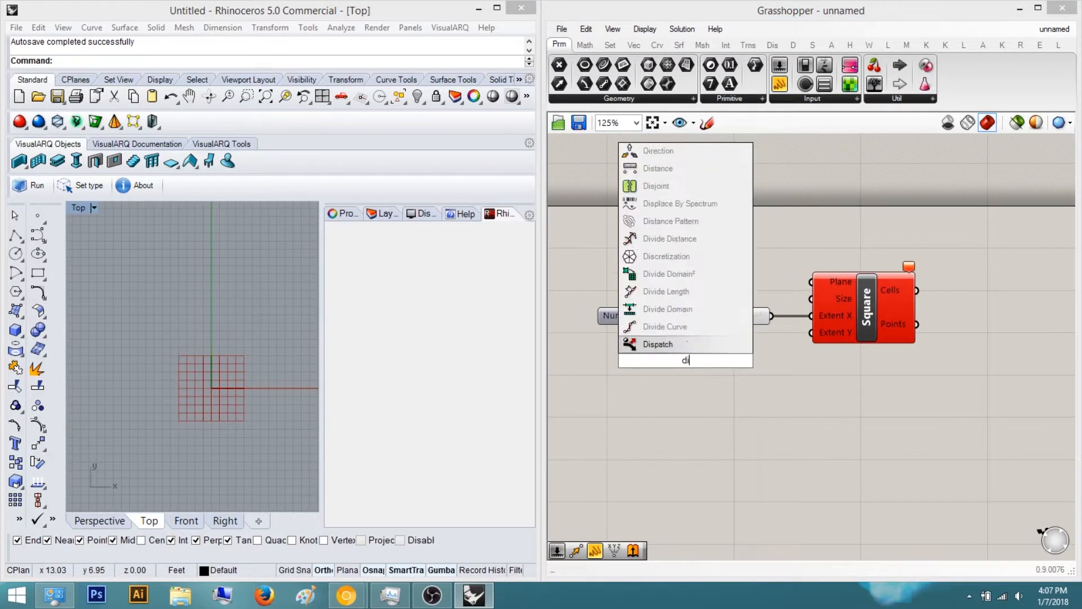
key("Return")
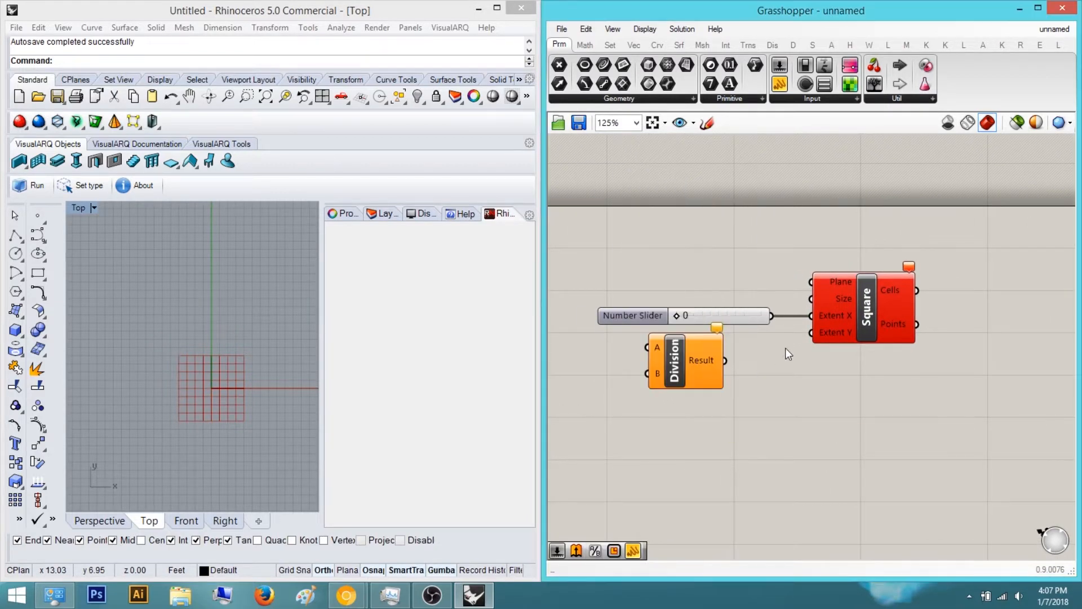
Rearrange the components and connect the first slider to the Division's A input
left_click_drag(851, 316, 1006, 316)
left_click_drag(682, 350, 843, 343)
left_click_drag(766, 311, 808, 340)
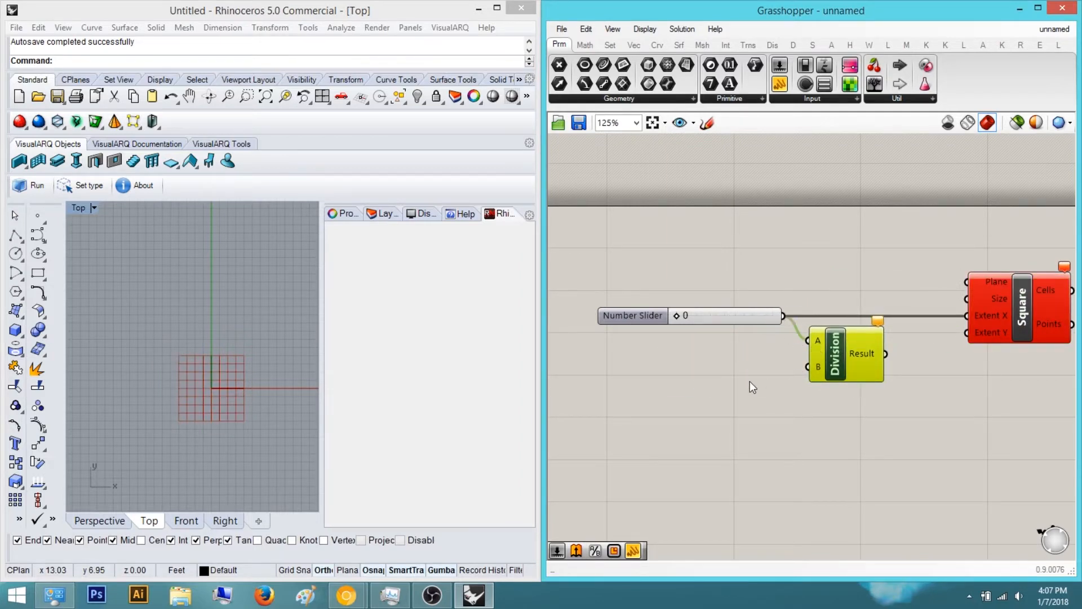
Add a second number slider set to 2 and connect it to the Division's B input
double_click(751, 381)
type("2")
key("Return")
left_click_drag(781, 378, 899, 361)
scroll(712, 373, "up", 3)
scroll(712, 370, "down", 3)
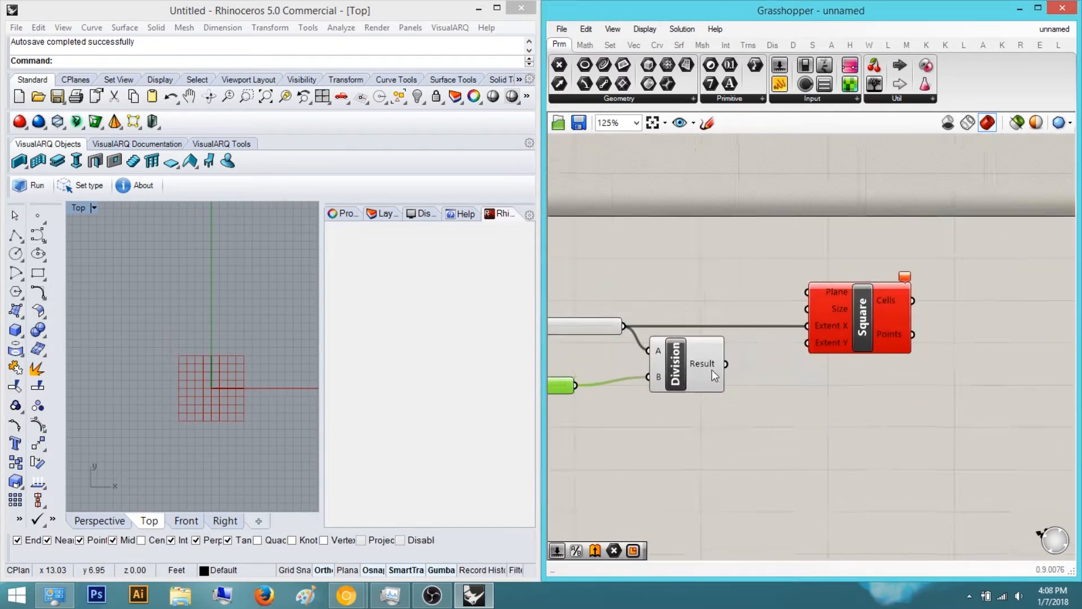
Connect the Division's Result output to the Square component's Extent Y input
scroll(712, 370, "up", 2)
left_click_drag(726, 366, 975, 328)
scroll(861, 336, "down", 3)
scroll(905, 307, "up", 3)
left_click(813, 439)
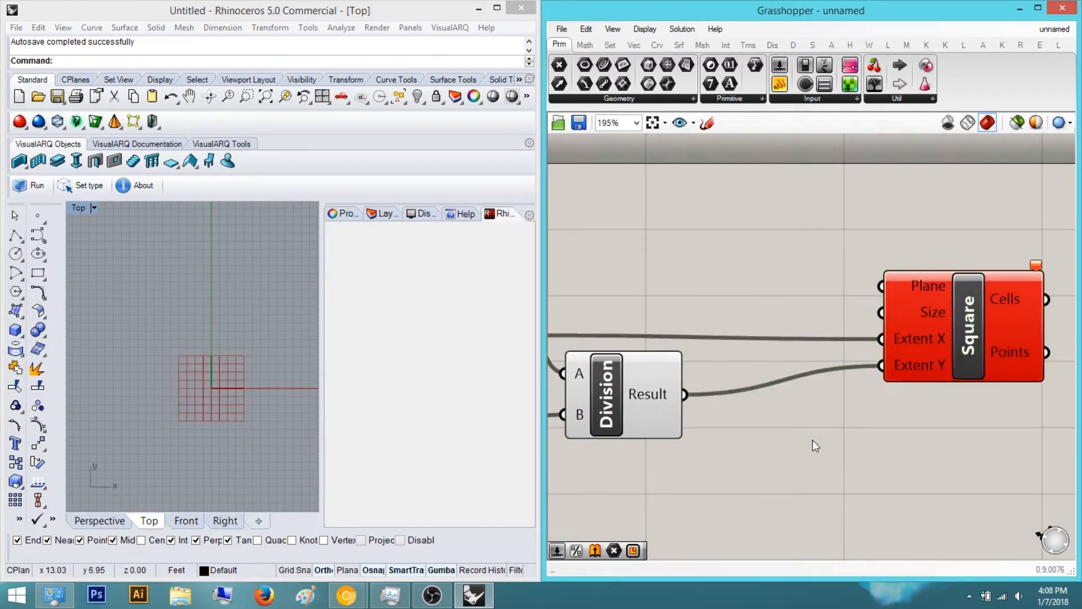
Set the Extent X slider to 66 with integer rounding
scroll(812, 439, "down", 3)
right_click_drag(721, 424, 810, 414)
scroll(729, 393, "up", 2)
left_click_drag(638, 365, 678, 366)
scroll(219, 362, "down", 7)
right_click_drag(276, 349, 178, 357)
right_click_drag(142, 308, 141, 329)
left_click_drag(681, 367, 718, 366)
double_click(589, 365)
left_click(646, 328)
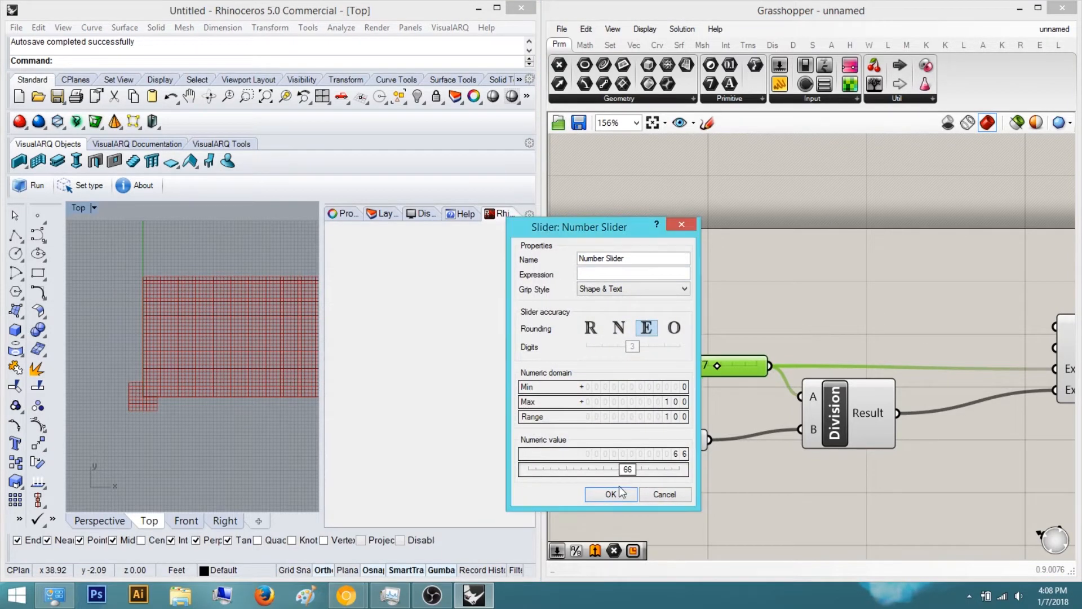
left_click(612, 494)
Adjust the Extent X slider to 68
scroll(715, 375, "up", 4)
mouse_move(844, 455)
scroll(778, 333, "down", 6)
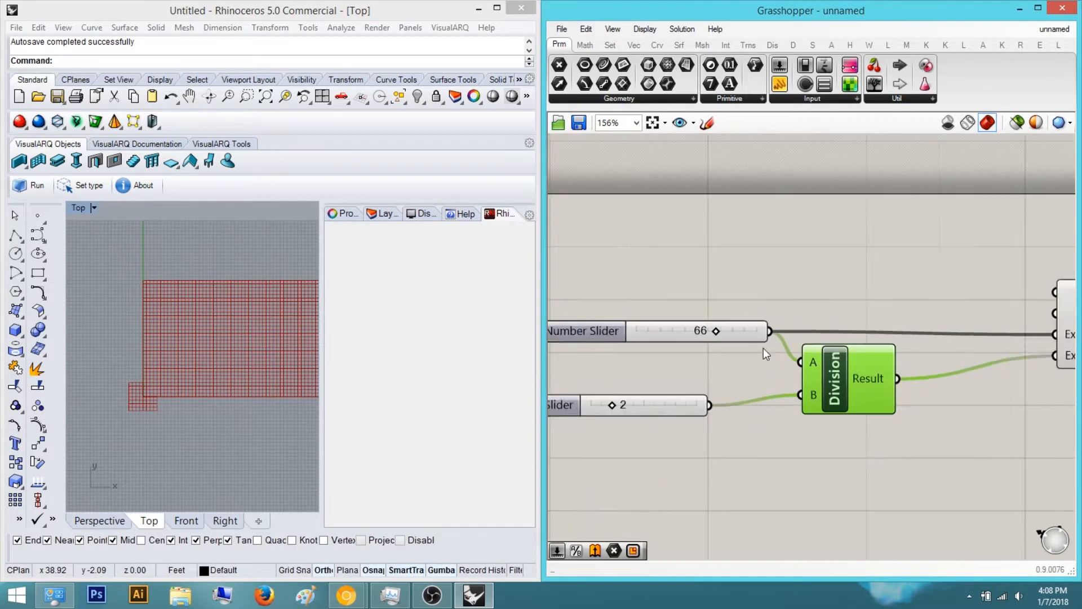
scroll(788, 341, "up", 4)
right_click_drag(1021, 395, 878, 381)
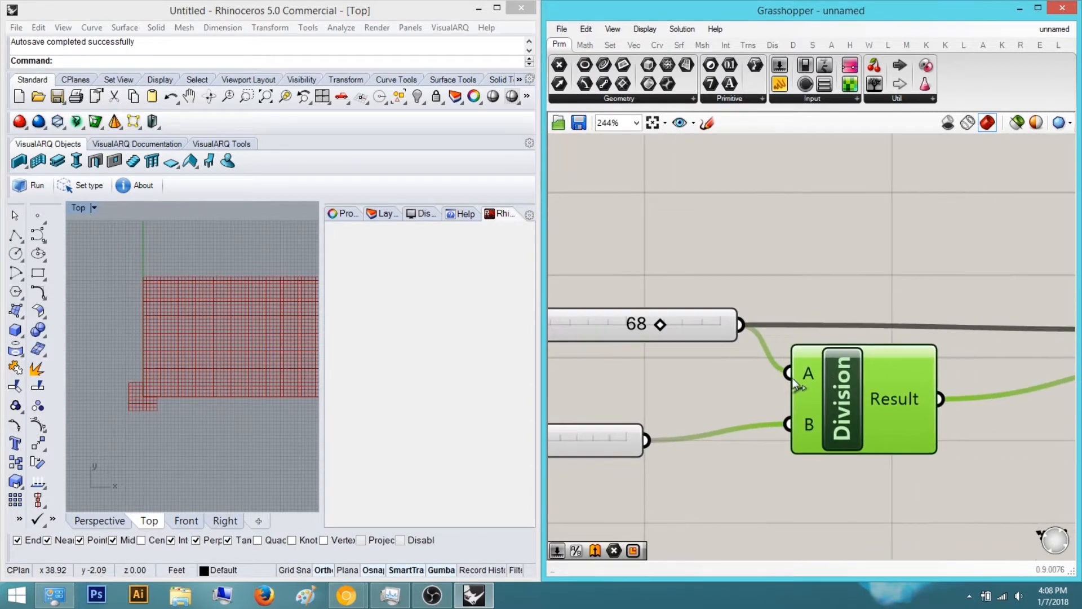
Set the Extent X slider to 80
mouse_move(883, 394)
left_click(919, 212)
scroll(763, 286, "down", 3)
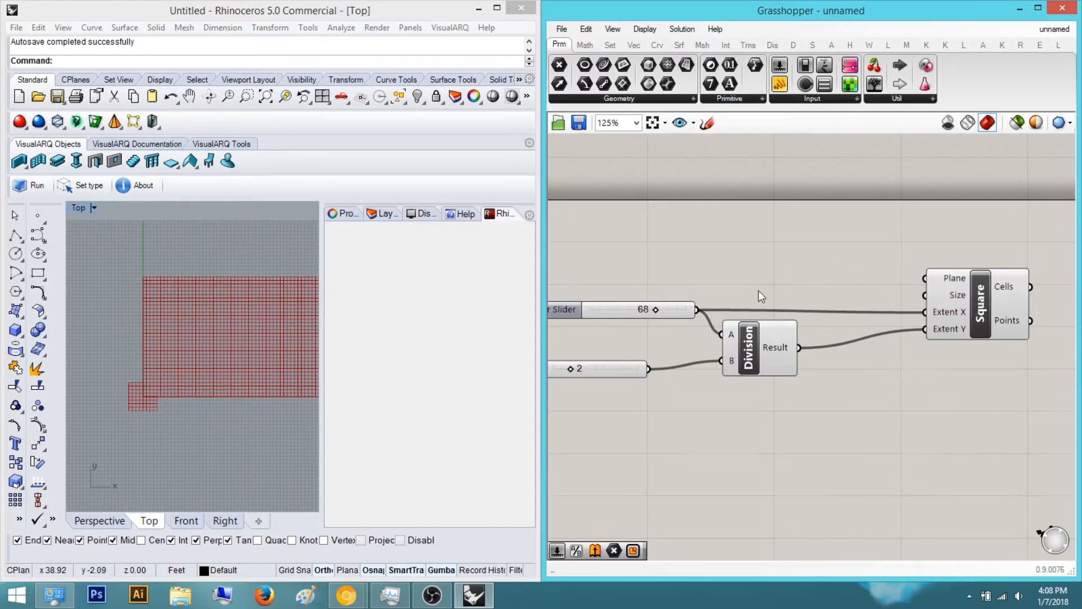
scroll(679, 319, "up", 3)
scroll(679, 319, "up", 3)
left_click_drag(696, 312, 733, 307)
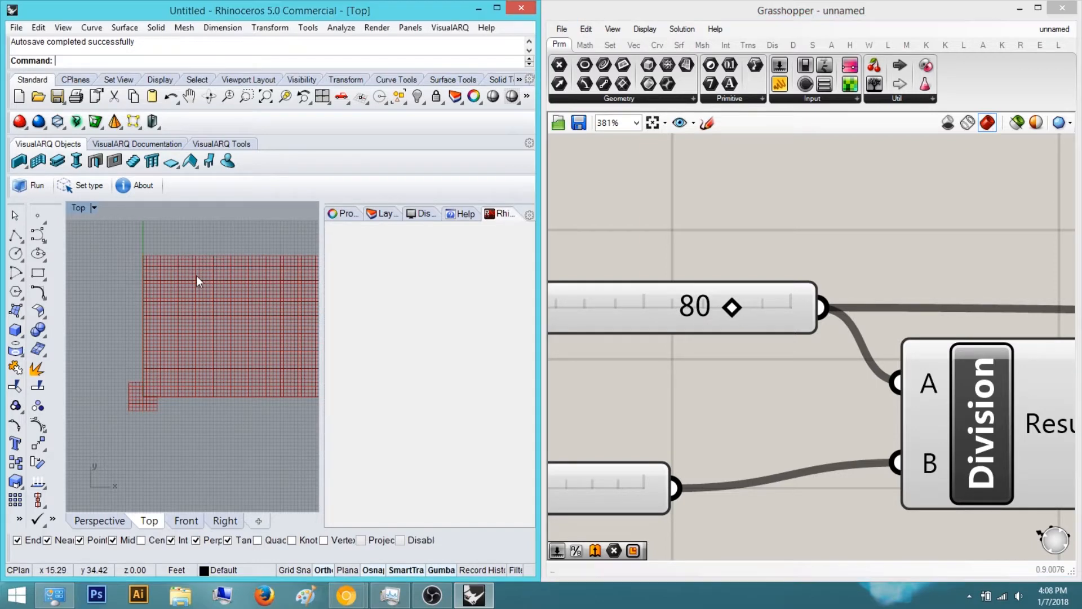
Add a Point parameter and connect the Square component's Points output to it
scroll(198, 282, "down", 3)
right_click_drag(964, 288, 806, 297)
scroll(806, 298, "down", 3)
right_click_drag(1059, 334, 530, 391)
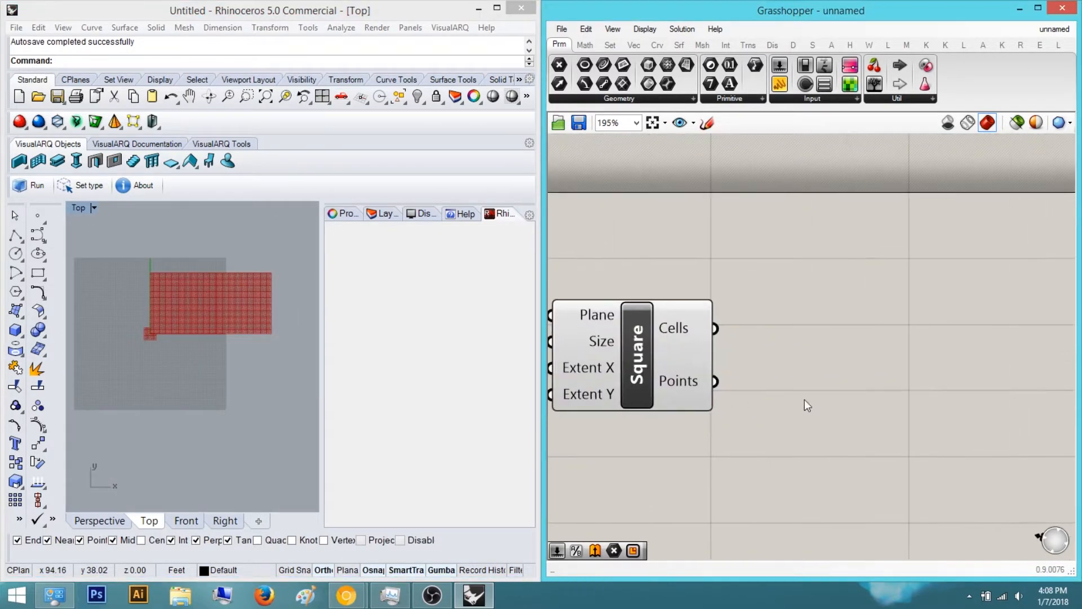
double_click(804, 399)
type("point")
key("Down")
key("Down")
key("Return")
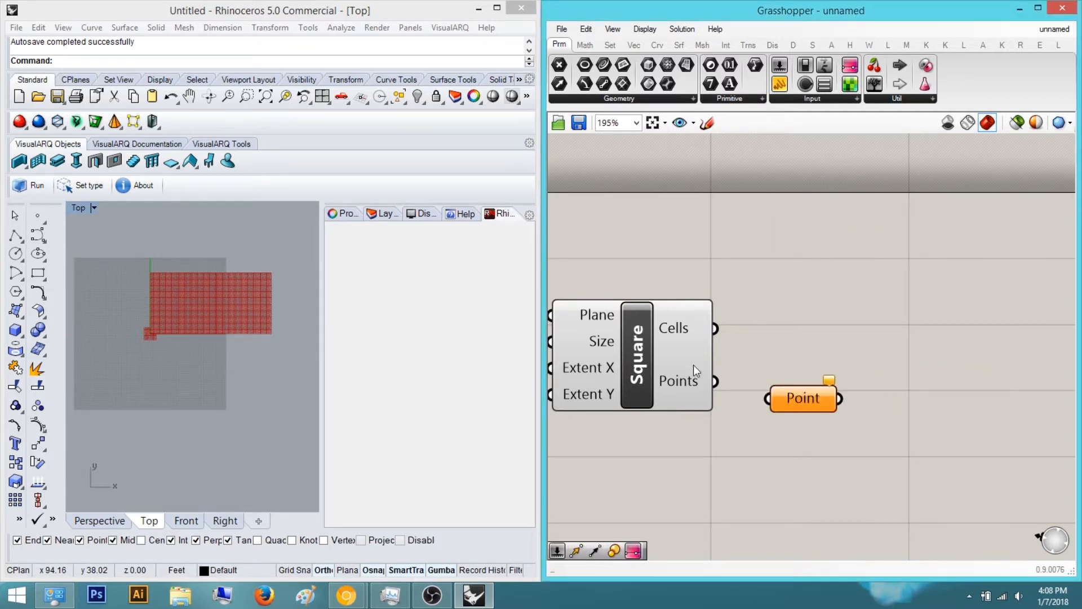
scroll(702, 346, "down", 3)
left_click_drag(797, 300, 824, 308)
right_click_drag(858, 311, 794, 338)
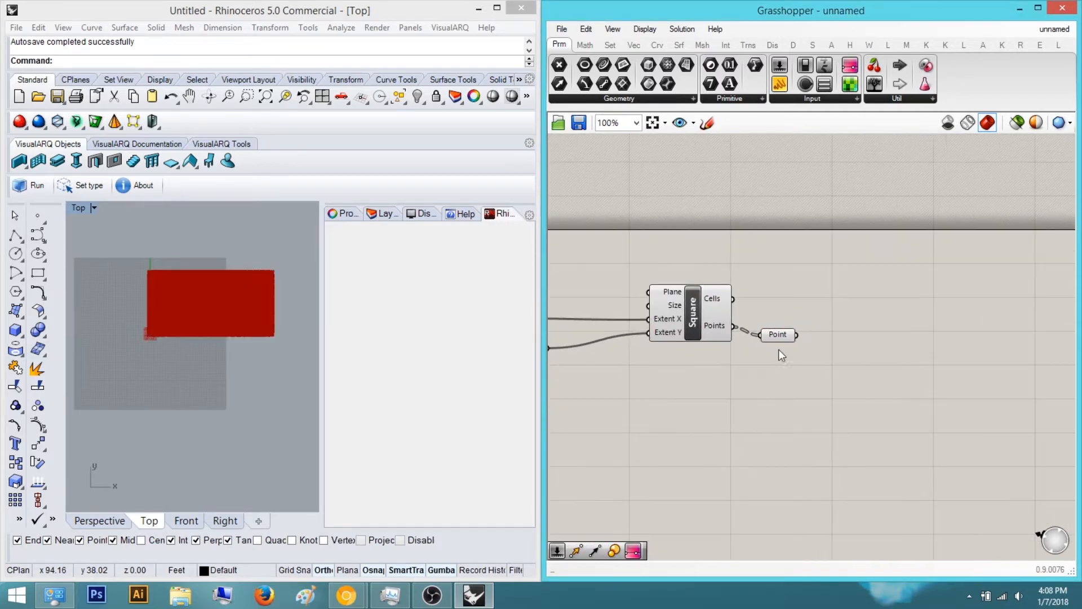
scroll(251, 353, "up", 10)
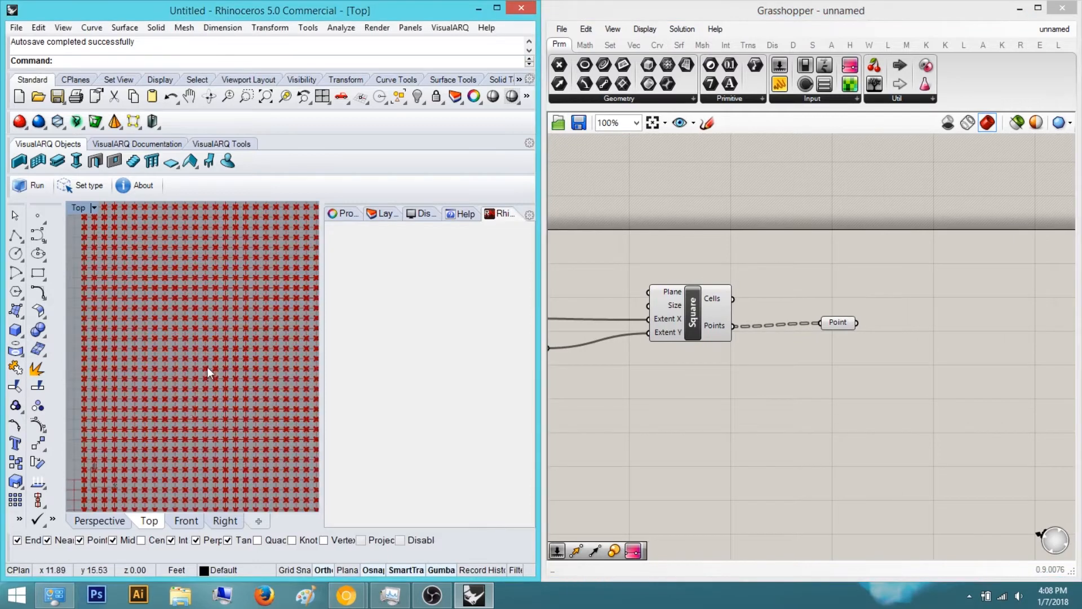
left_click(872, 342)
left_click(876, 262)
right_click_drag(765, 394, 787, 301)
left_click_drag(878, 250, 838, 256)
left_click(913, 288)
right_click_drag(916, 289, 841, 314)
scroll(837, 327, "down", 1)
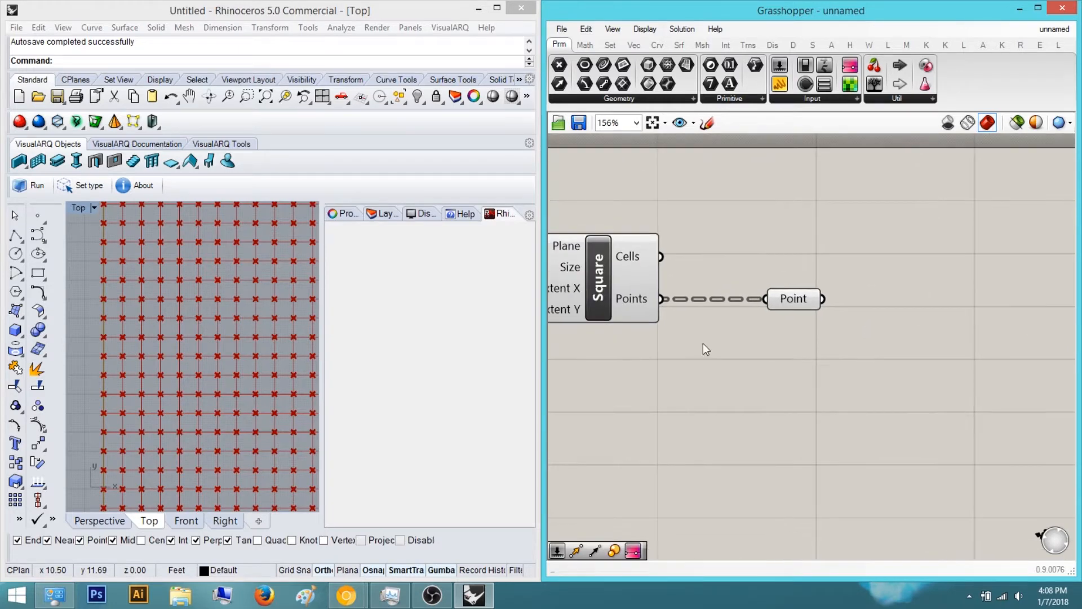
Examine the point grid in the Perspective viewport and compare it with the reference photo of the wood wall
left_click(99, 520)
right_click_drag(248, 315, 282, 369)
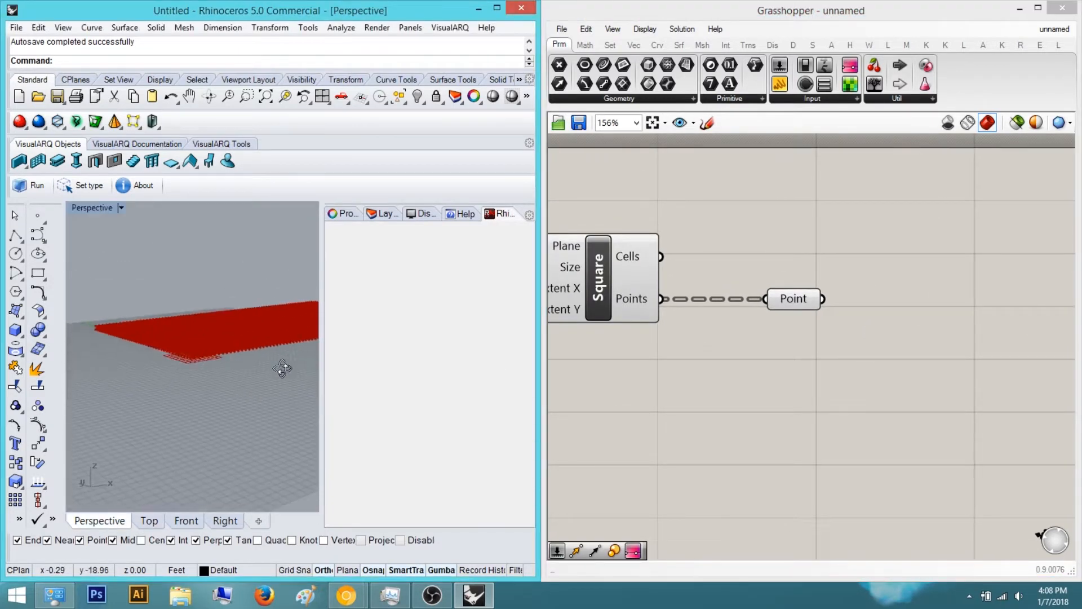
right_click_drag(219, 307, 146, 376)
left_click_drag(1081, 180, 587, 112)
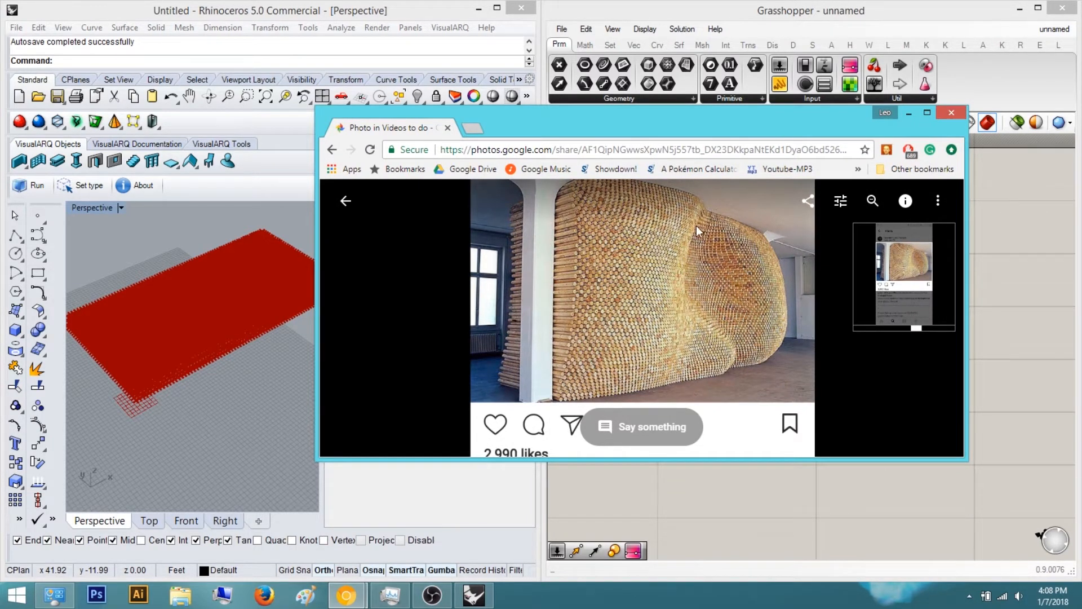
left_click_drag(719, 121, 749, 117)
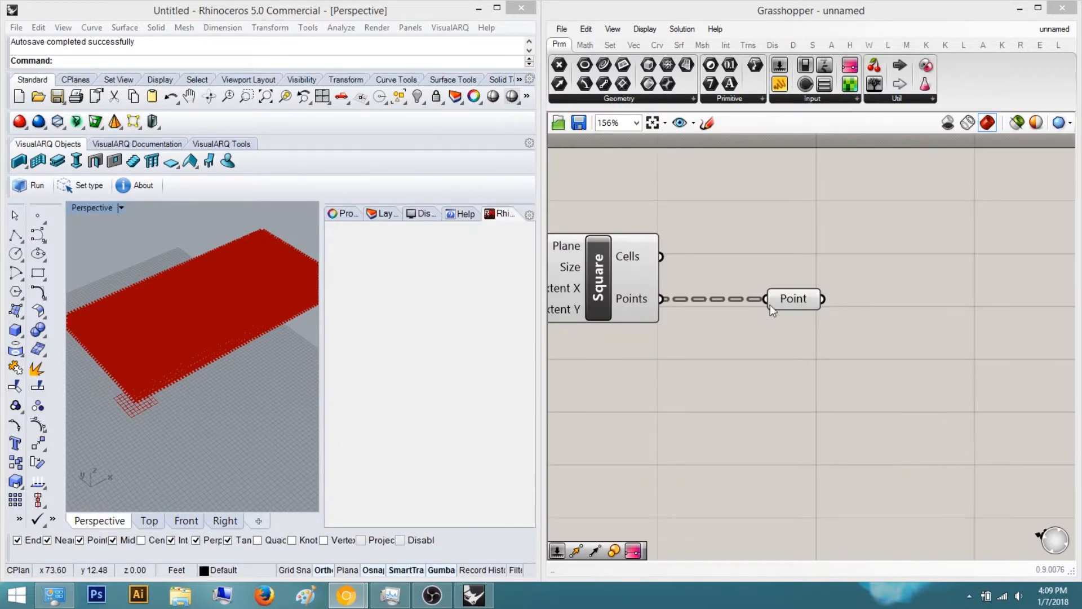
Add a Move component to the right of the Point parameter
double_click(976, 264)
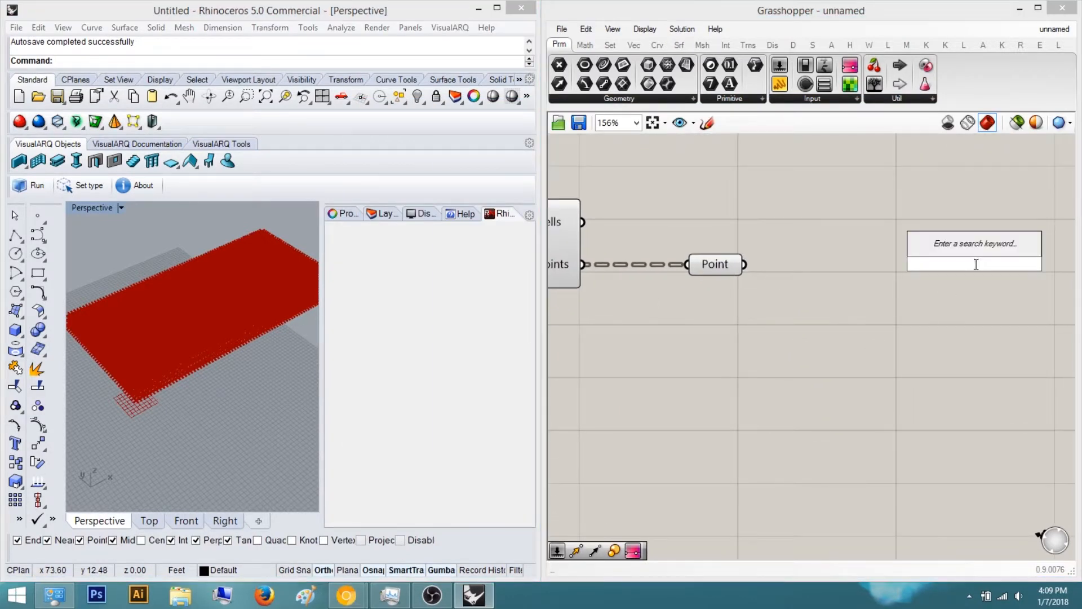
type("move")
key("Return")
scroll(909, 245, "down", 2)
right_click_drag(909, 245, 626, 261)
left_click_drag(574, 273, 808, 278, "alt")
scroll(798, 309, "down", 3)
right_click_drag(796, 310, 833, 322)
scroll(759, 300, "up", 2)
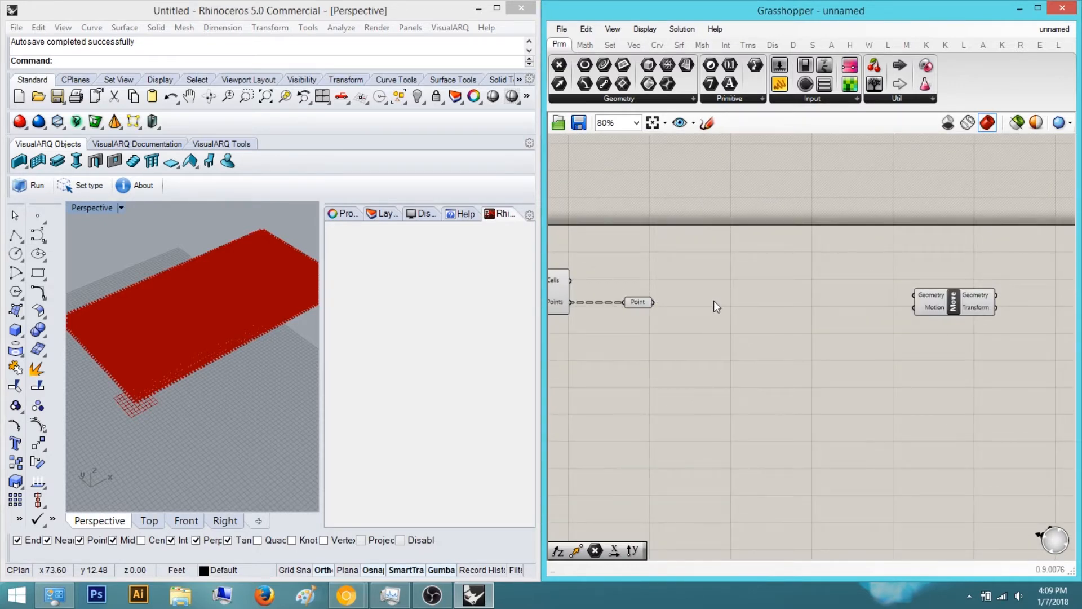
left_click_drag(684, 286, 823, 305, "alt")
scroll(826, 313, "down", 1)
right_click_drag(829, 318, 868, 322)
scroll(790, 322, "up", 2)
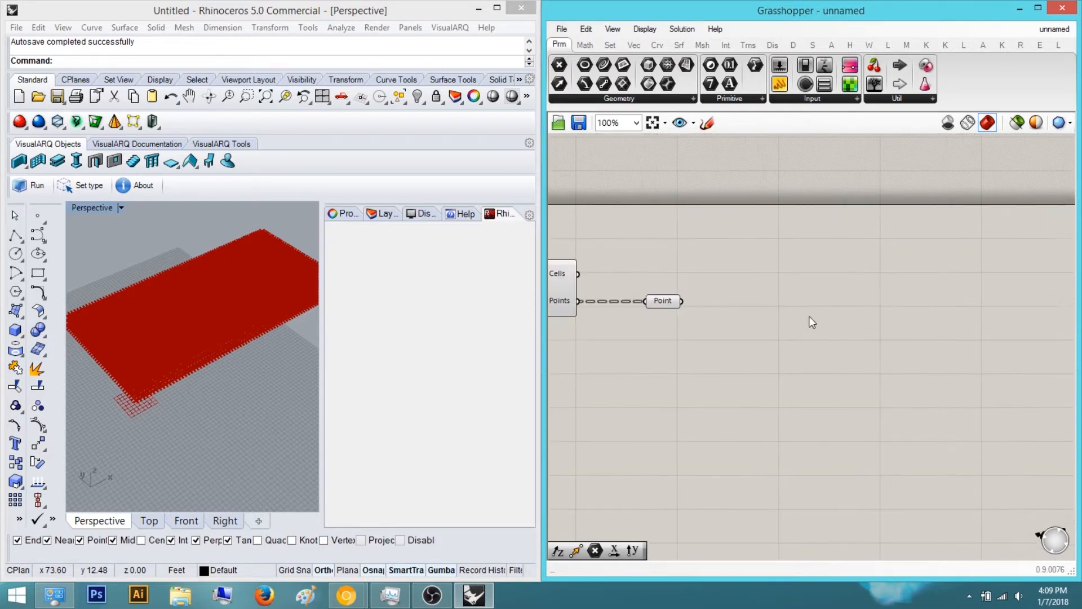
left_click_drag(621, 281, 809, 307, "alt")
key("ctrl+z")
scroll(873, 333, "down", 3)
right_click_drag(913, 345, 804, 354)
left_click_drag(937, 318, 870, 311)
left_click(731, 369)
scroll(729, 374, "up", 2)
Add a Unit Z vector component and connect it to the Move component's Motion input
double_click(786, 288)
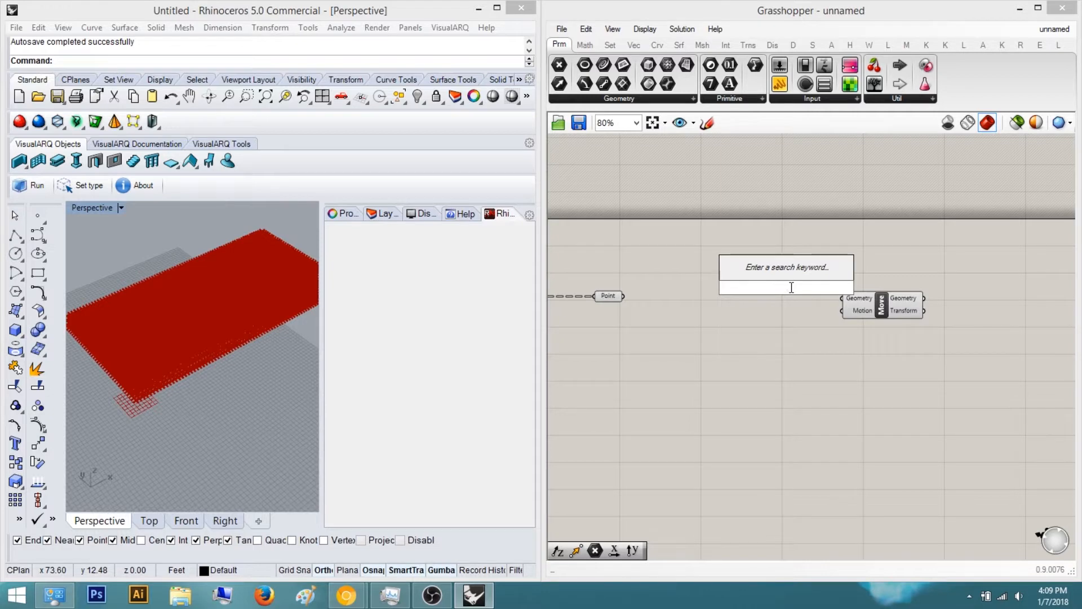
type("unit z")
key("Return")
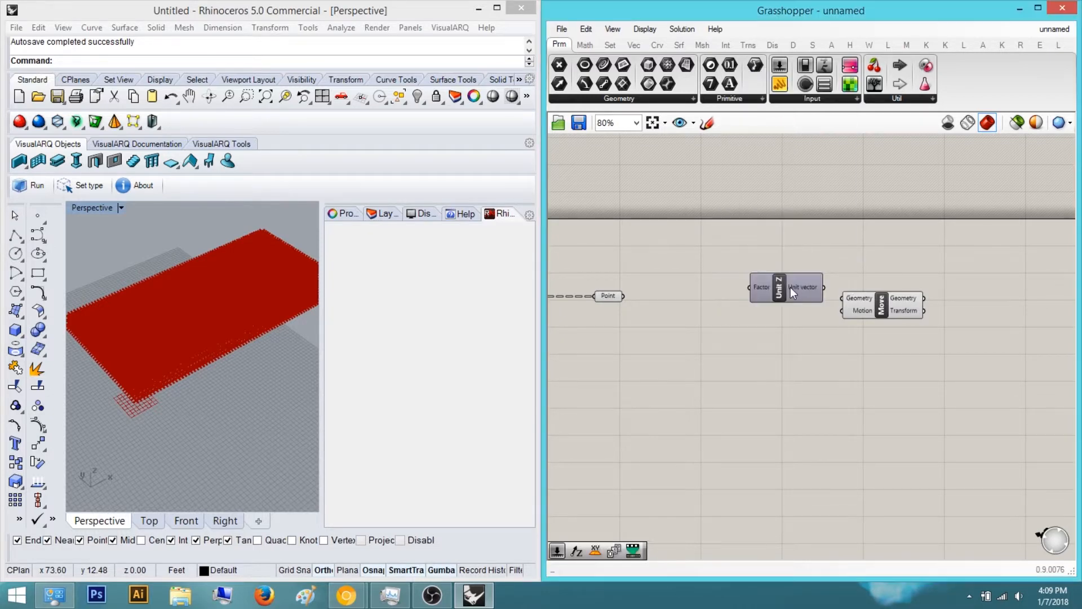
scroll(800, 279, "down", 1)
left_click_drag(772, 281, 844, 283)
left_click_drag(771, 282, 830, 287, "alt")
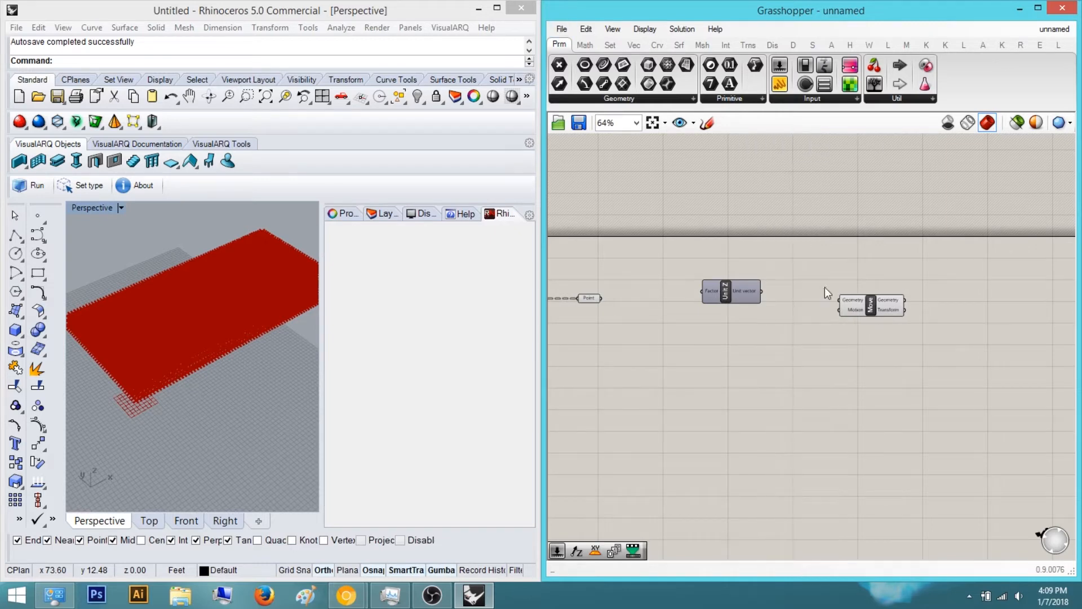
left_click_drag(732, 290, 783, 336)
scroll(806, 338, "up", 2)
right_click_drag(756, 397, 952, 431)
Add a Remap Numbers component and connect its output to the Unit Z Factor input
double_click(951, 431)
type("ream")
key("BackSpace")
key("BackSpace")
type("ma")
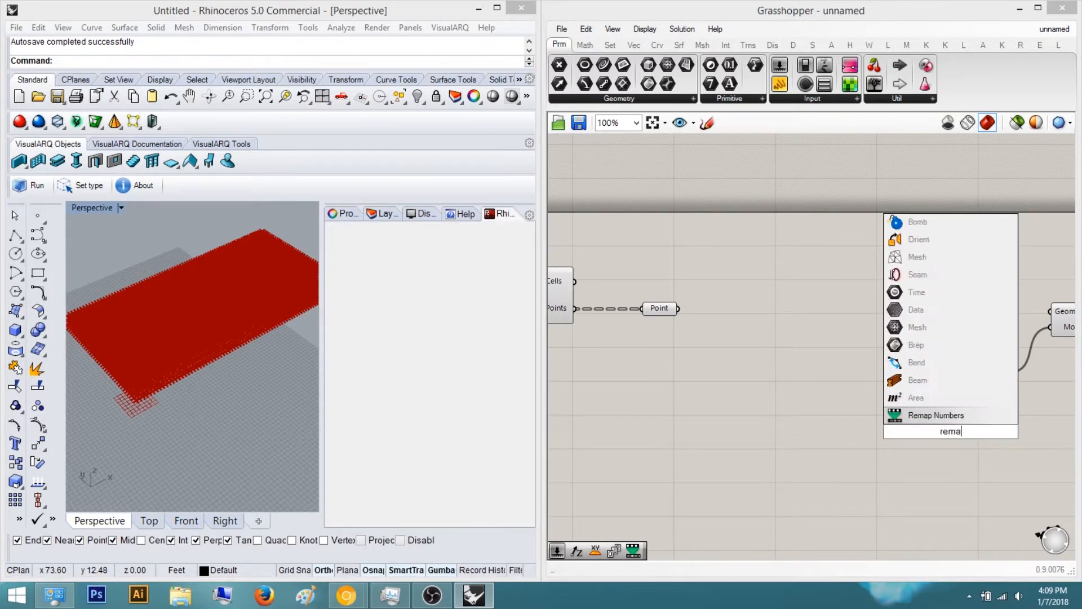
key("Return")
right_click_drag(933, 396, 880, 247)
left_click_drag(901, 288, 868, 174)
scroll(855, 407, "up", 1)
scroll(891, 197, "down", 4)
right_click_drag(884, 221, 777, 290)
left_click_drag(1005, 374, 805, 208)
left_click_drag(801, 252, 925, 249)
left_click(879, 299)
left_click_drag(781, 336, 885, 290)
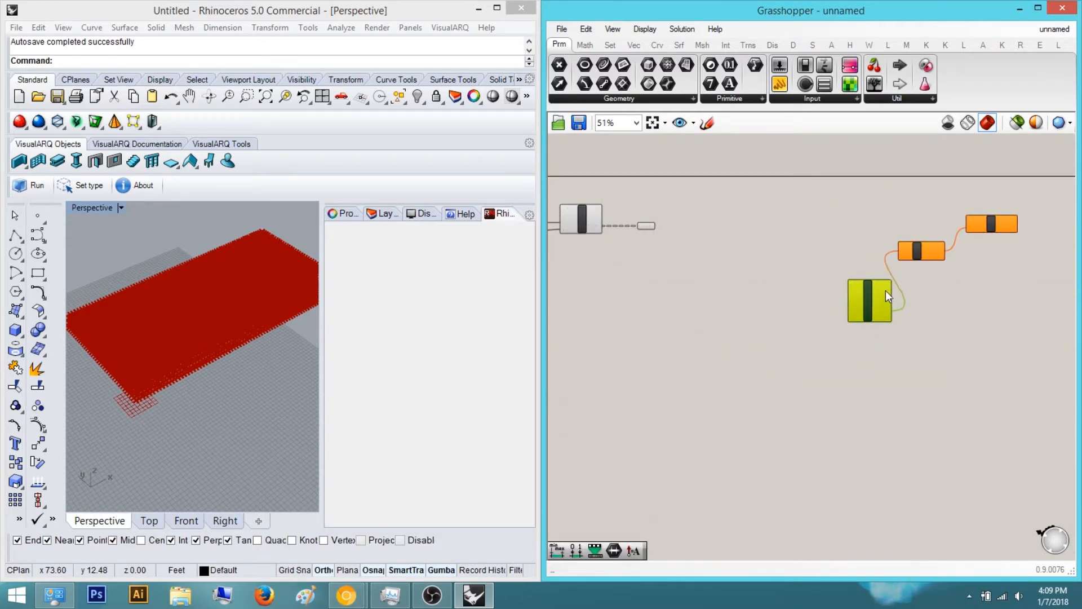
Add a Construct Domain component and connect its Domain output to Remap Numbers' Target input
scroll(845, 345, "up", 4)
right_click_drag(851, 347, 840, 377)
left_click(826, 394)
double_click(826, 395)
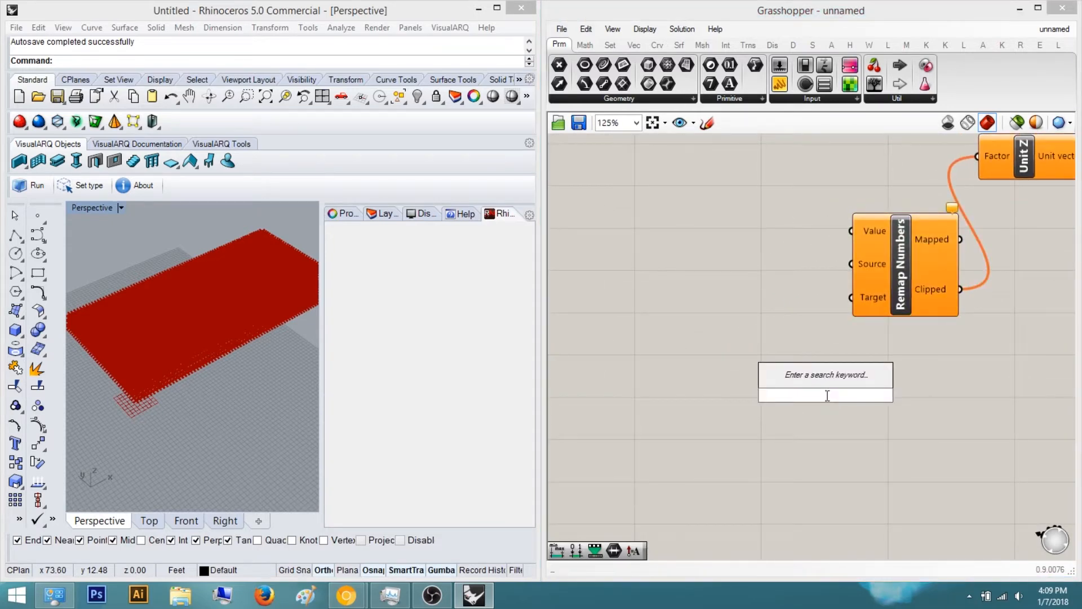
type("cons")
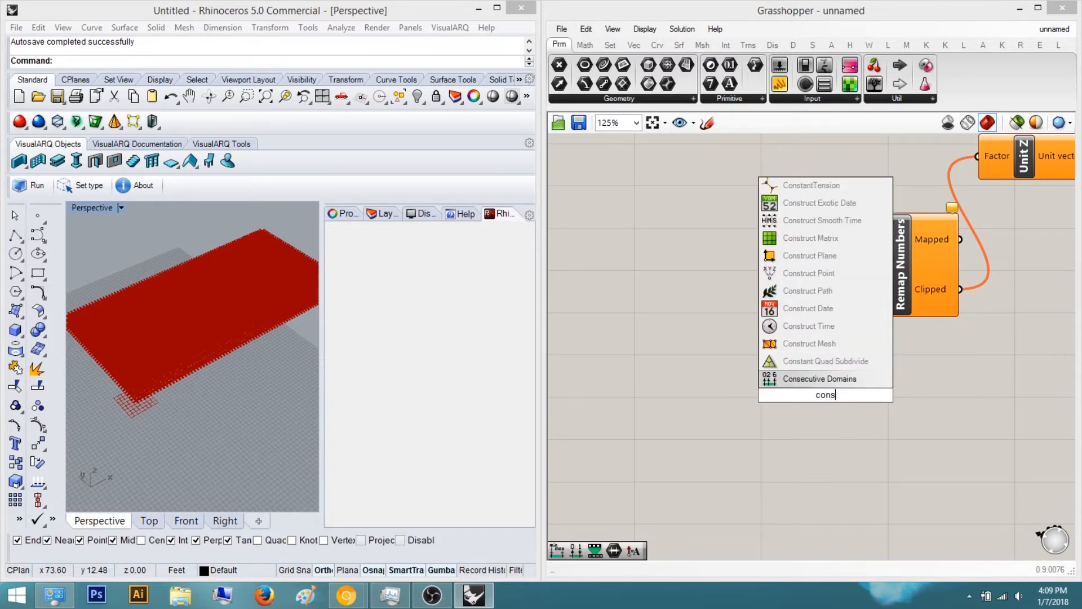
type("truct domain")
key("Return")
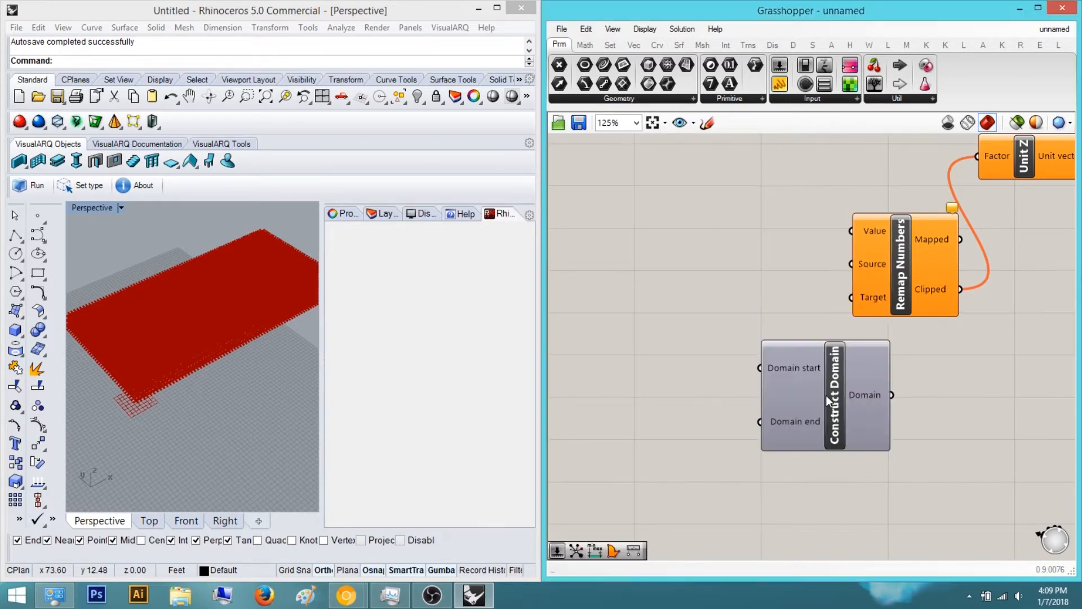
right_click_drag(811, 317, 869, 347)
left_click_drag(869, 467, 840, 518)
Add a Bounds component beside the Remap Numbers component
double_click(794, 289)
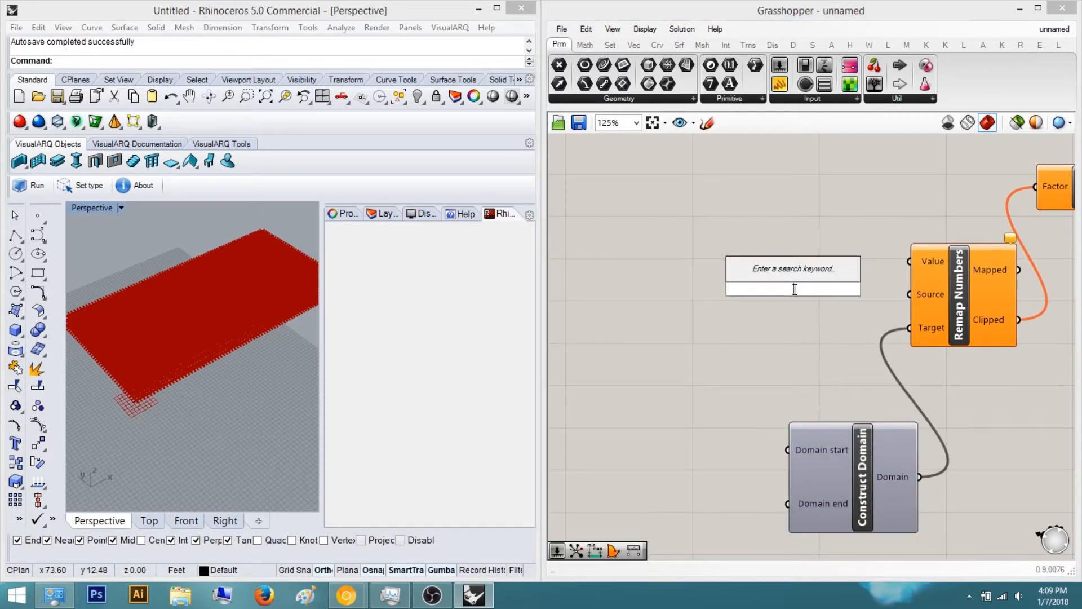
type("bo")
key("Return")
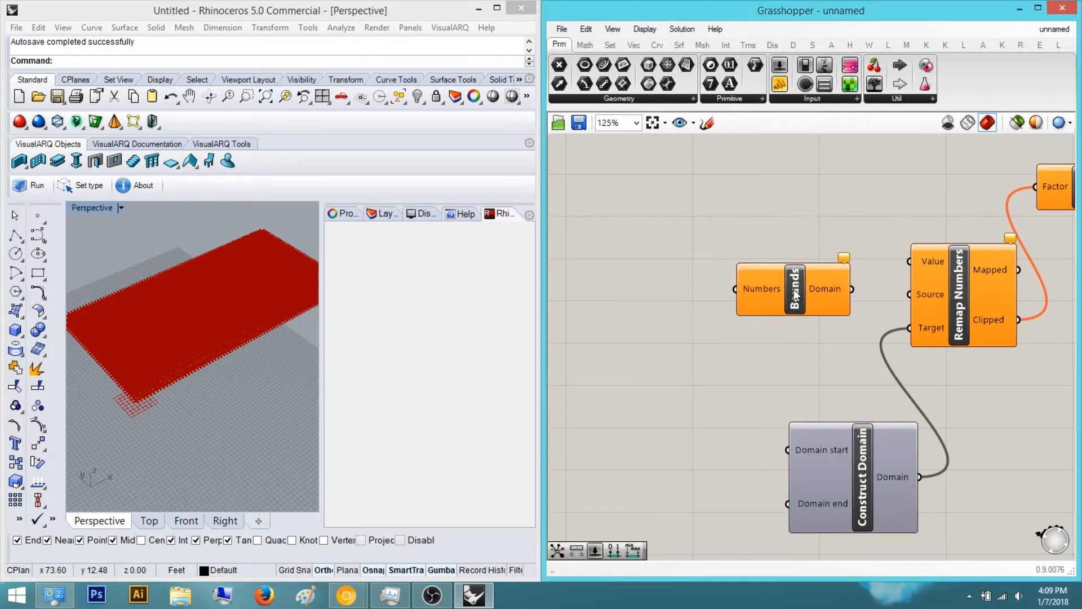
right_click_drag(729, 290, 859, 321)
double_click(859, 321)
type("closest")
key("Return")
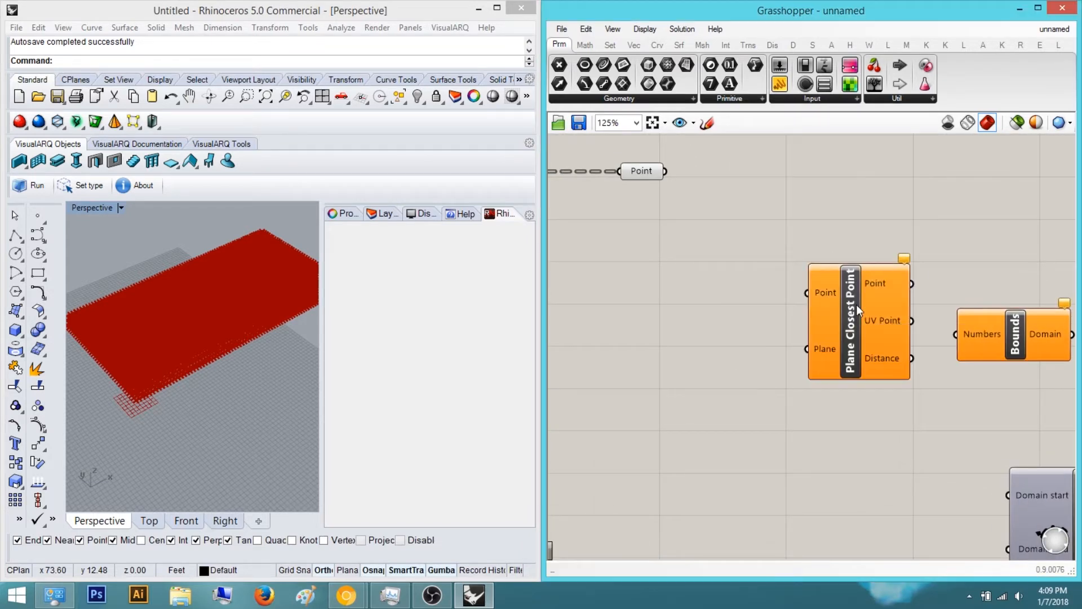
key("Delete")
Add a Closest Point component below the Point parameter
double_click(857, 304)
type("closest")
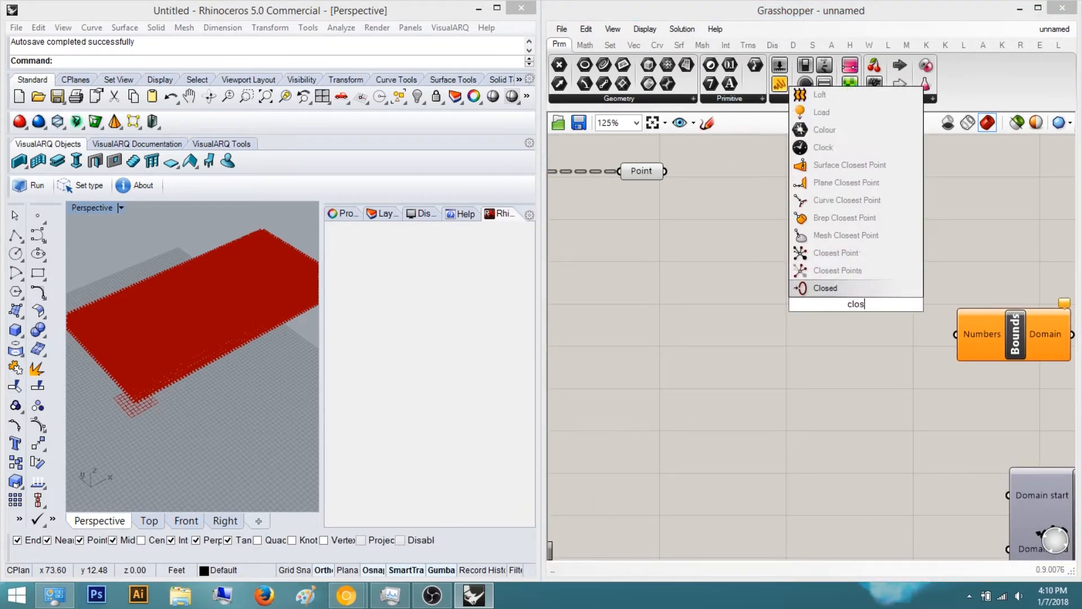
key("Return")
left_click_drag(838, 311, 609, 273)
Add a Distance component and place it near the Closest Point component
double_click(753, 342)
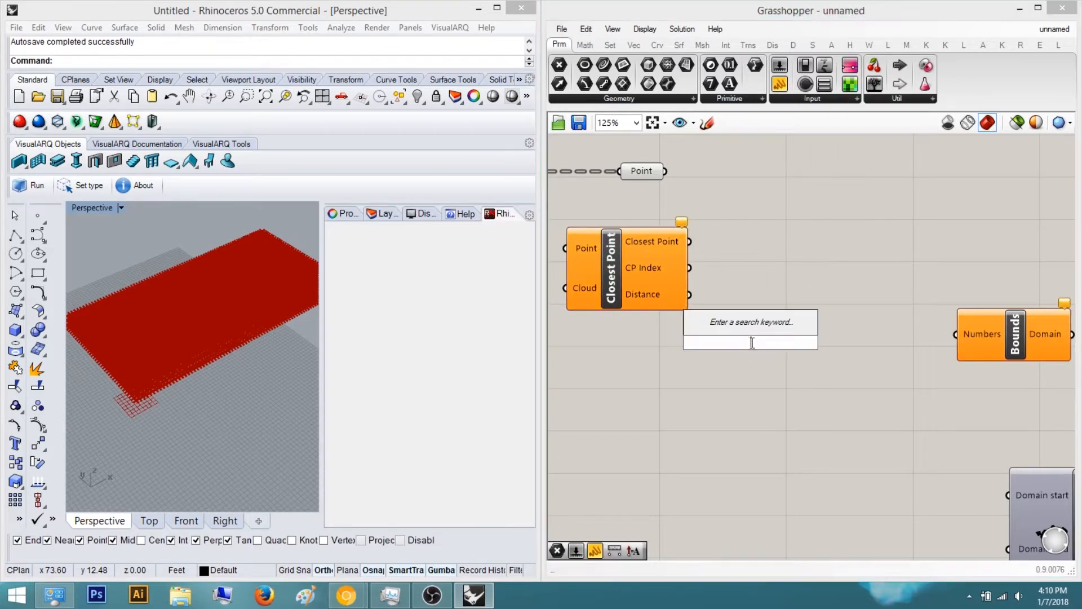
type("distance")
key("Return")
left_click(753, 342)
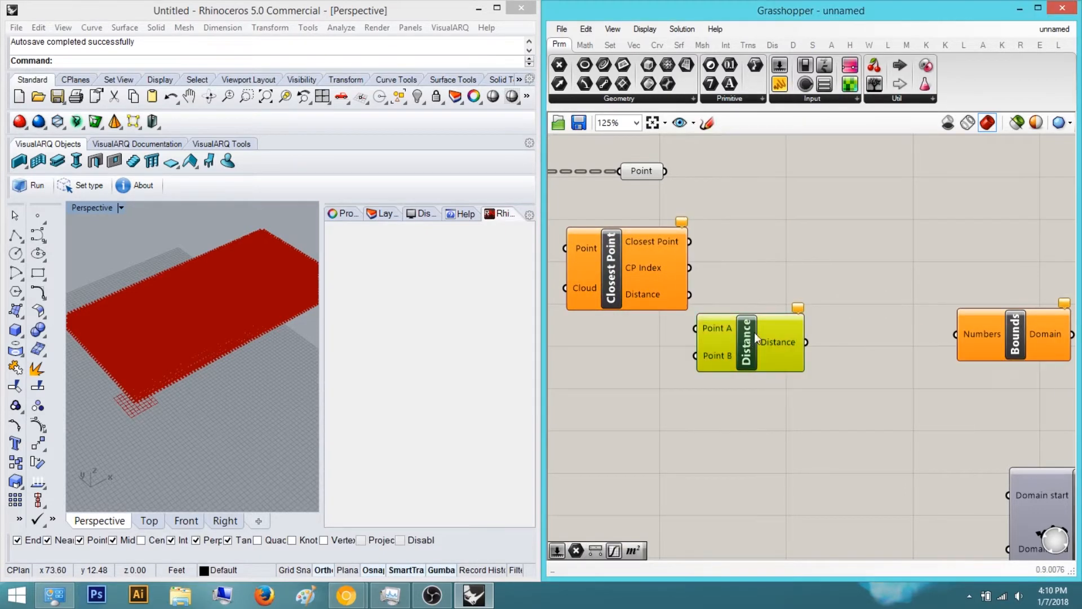
right_click_drag(832, 348, 772, 356)
scroll(662, 307, "down", 1)
right_click_drag(671, 307, 929, 373)
left_click_drag(849, 356, 719, 396)
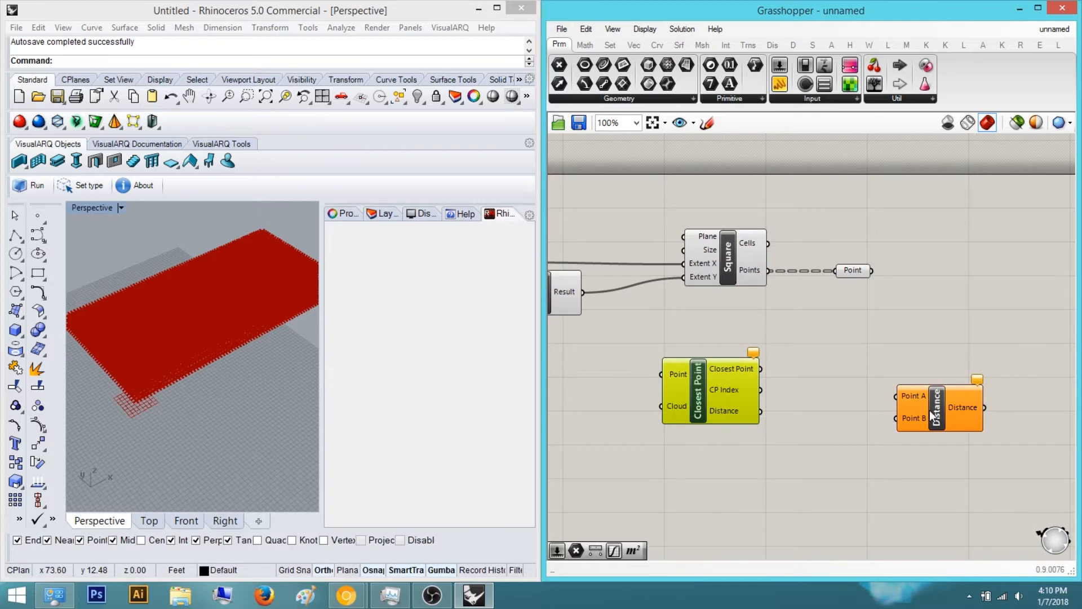
left_click_drag(929, 411, 876, 394)
right_click_drag(915, 405, 831, 407)
scroll(831, 407, "up", 1)
right_click_drag(965, 394, 871, 393)
scroll(870, 393, "up", 1)
left_click(870, 394)
Add a Graph Mapper component between the Distance and Bounds components
double_click(871, 395)
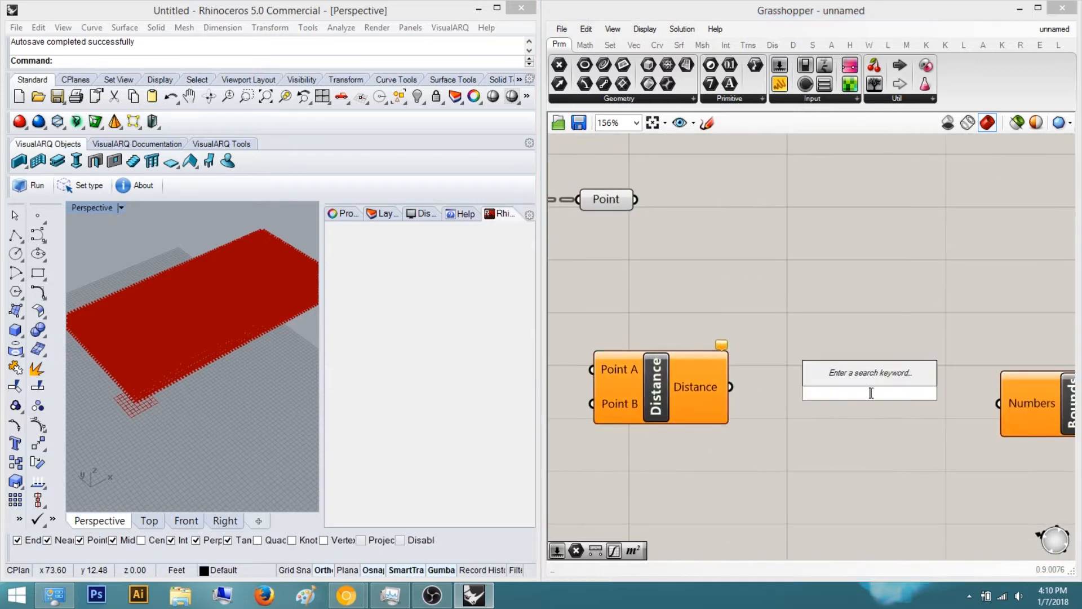
type("graph")
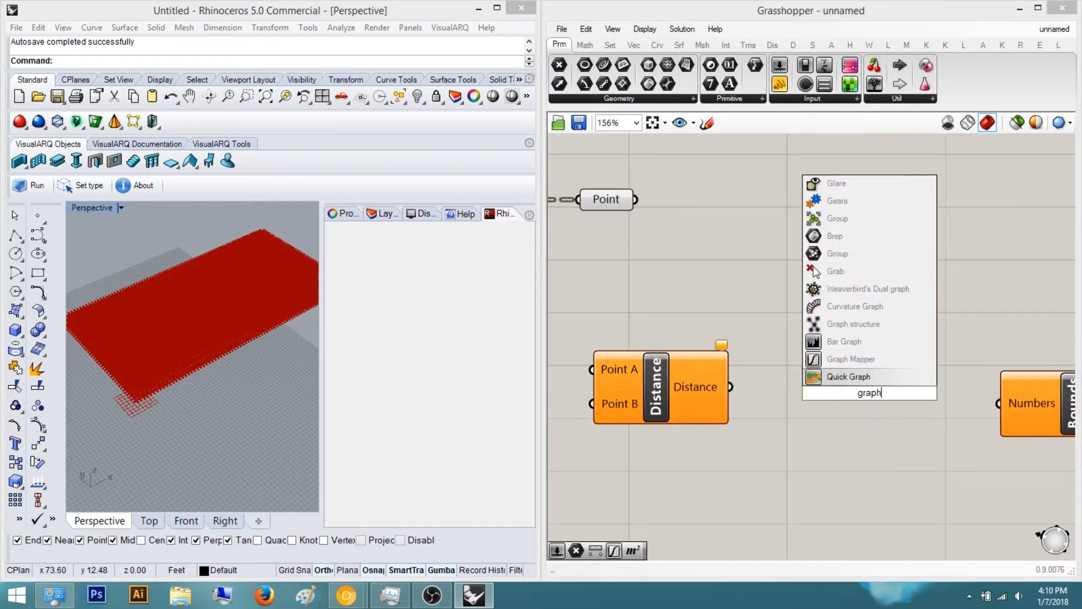
key("Up")
key("Return")
scroll(864, 412, "down", 4)
right_click_drag(831, 446, 882, 397)
scroll(882, 397, "up", 2)
left_click_drag(965, 446, 804, 348)
left_click(905, 180)
scroll(862, 262, "down", 4)
right_click_drag(862, 263, 771, 306)
left_click_drag(679, 288, 742, 252, "alt")
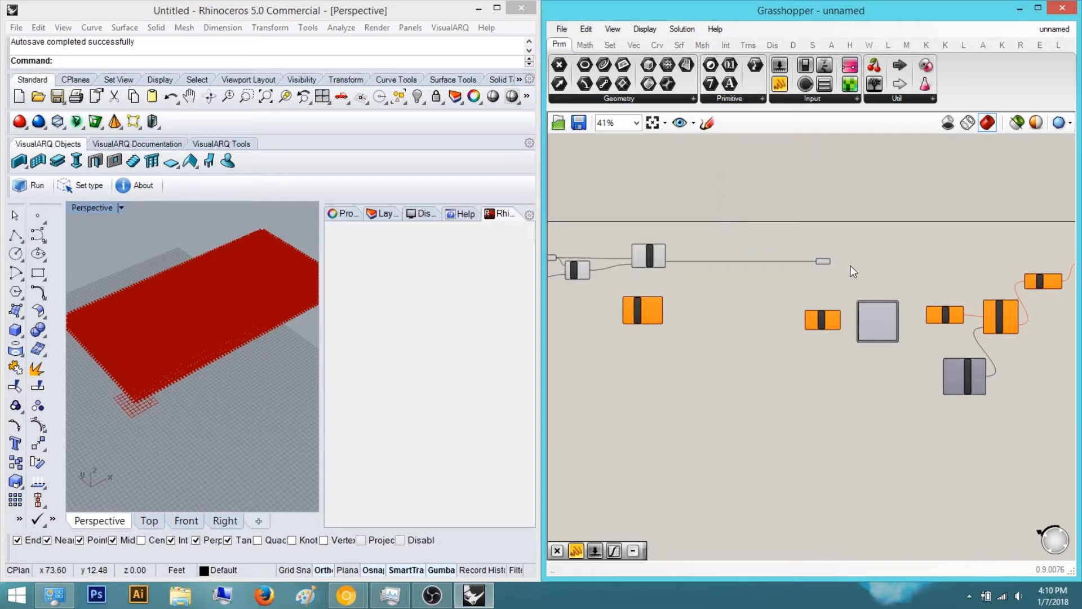
Move the Point parameter and Distance component to tidy the canvas layout
left_click(821, 263)
left_click_drag(821, 264, 730, 265)
left_click(780, 263)
scroll(675, 276, "up", 4)
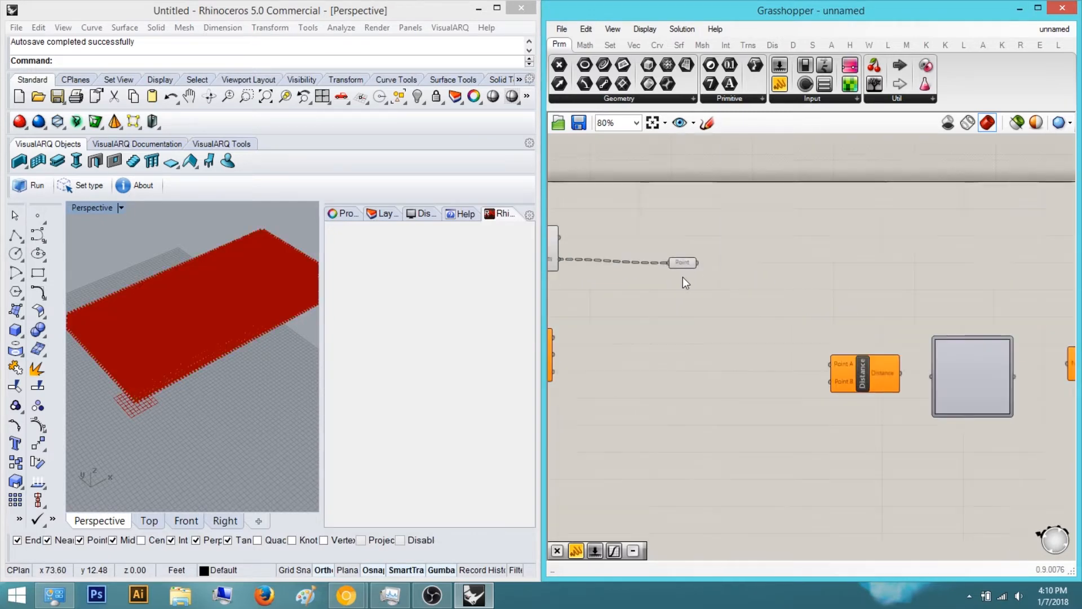
right_click_drag(863, 350, 761, 322)
right_click_drag(829, 304, 779, 347)
scroll(738, 365, "up", 3)
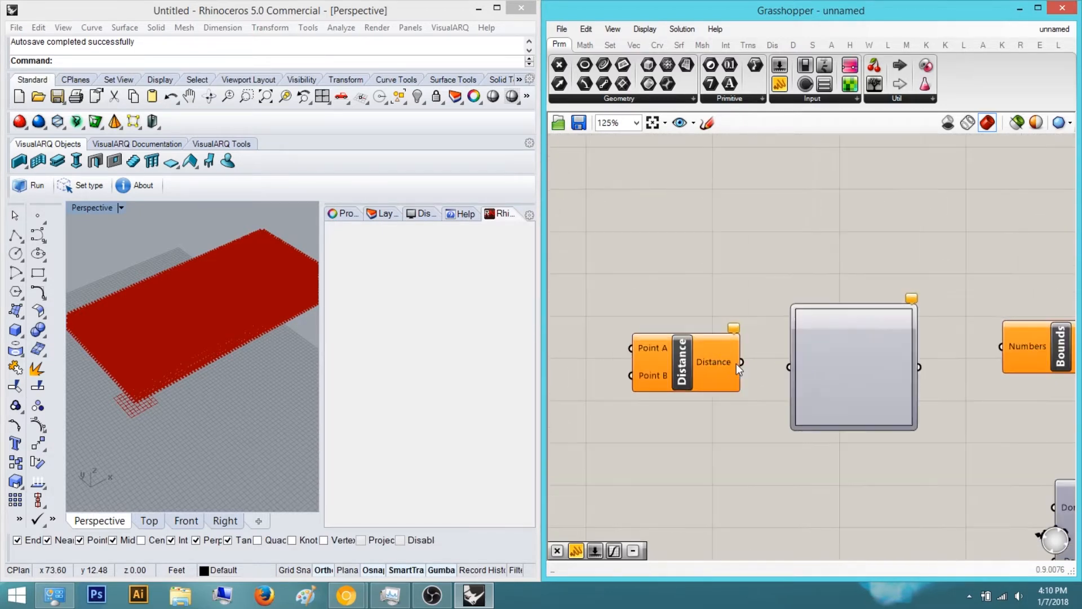
Wire Distance into the Graph Mapper, and the Graph Mapper output into Remap Numbers' Value and Bounds' Numbers inputs
left_click_drag(773, 361, 784, 367)
right_click_drag(785, 367, 621, 368)
left_click_drag(908, 342, 911, 379)
left_click_drag(1012, 320, 763, 367)
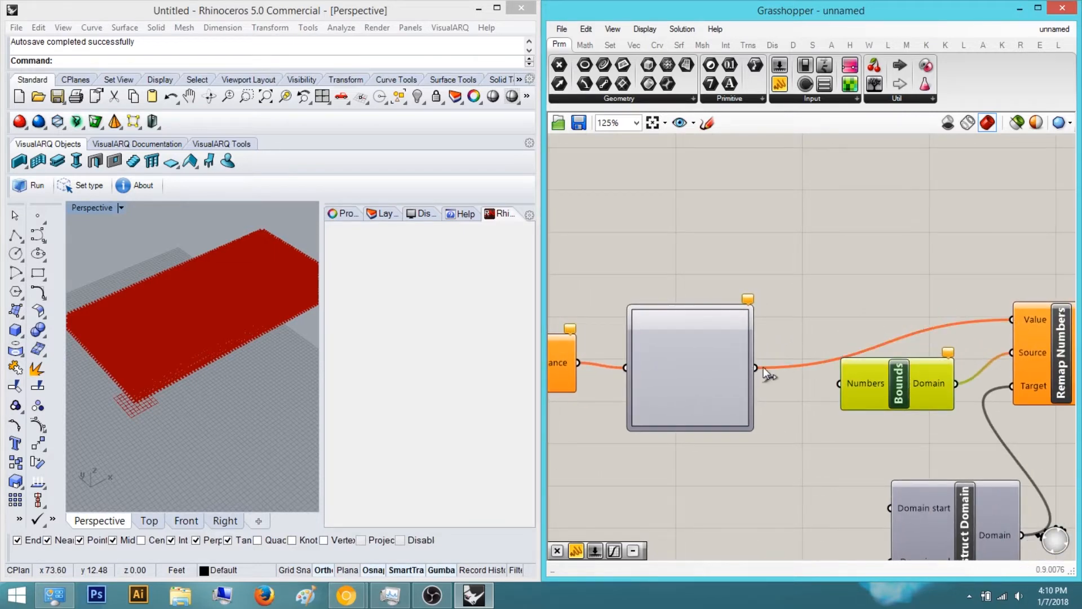
left_click_drag(832, 374, 835, 380)
left_click_drag(719, 360, 722, 311)
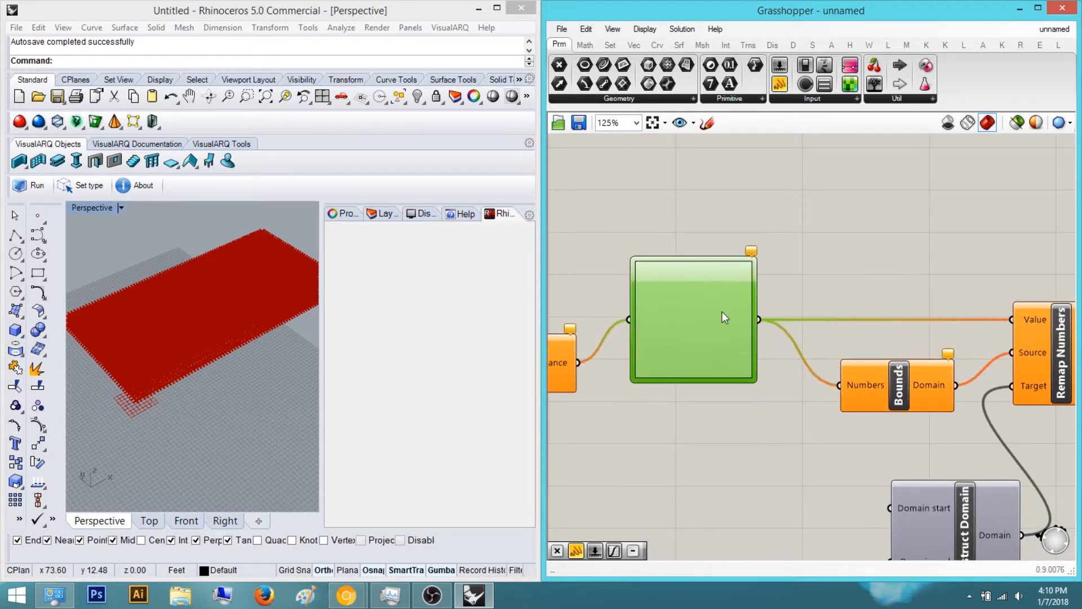
Add a Panel connected to the Square grid's Points output to inspect the point list
right_click_drag(682, 388, 856, 427)
left_click_drag(729, 393, 732, 353)
left_click(760, 321)
scroll(761, 320, "down", 3)
right_click_drag(761, 320, 906, 383)
right_click_drag(637, 350, 664, 357)
scroll(664, 357, "up", 2)
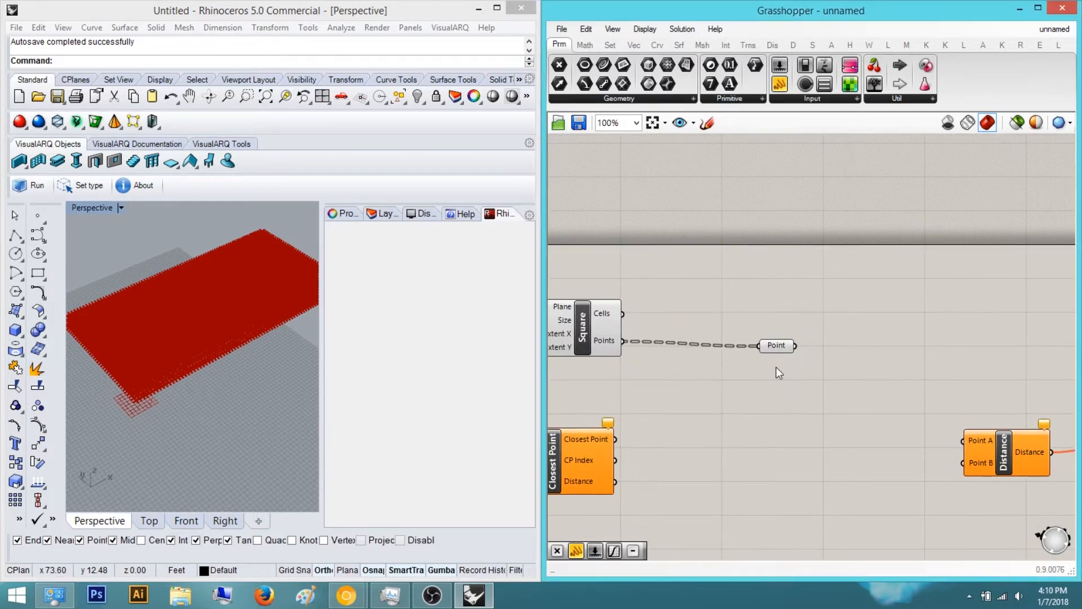
left_click(814, 211)
left_click_drag(663, 230, 623, 341)
left_click_drag(795, 243, 795, 516)
left_click_drag(864, 194, 865, 198)
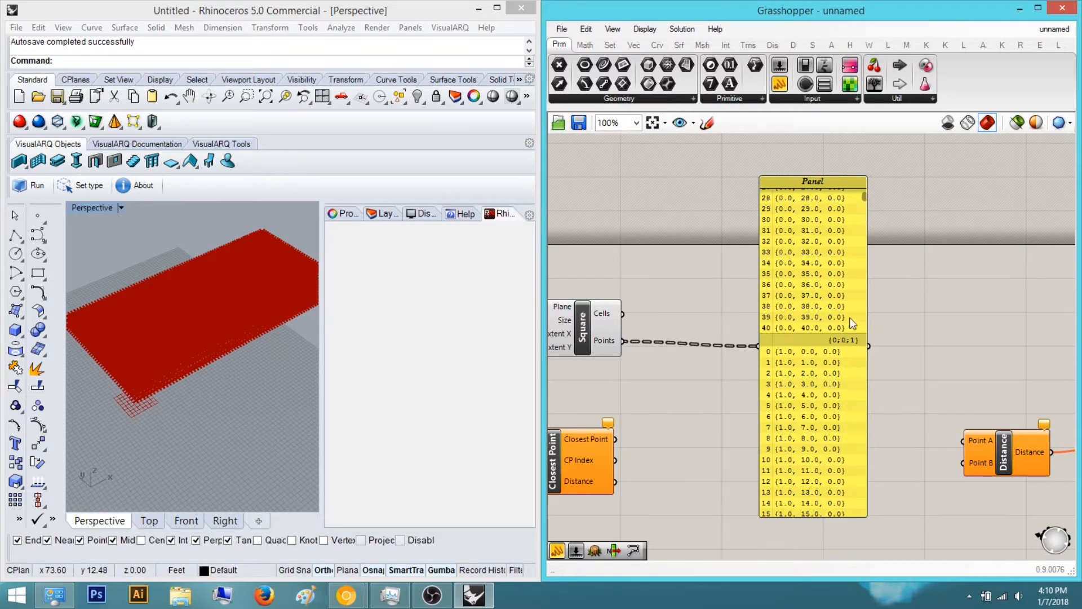
Rearrange the Panel and the Square grid component on the canvas
left_click_drag(807, 257, 807, 293)
right_click_drag(808, 294, 773, 435)
left_click_drag(780, 444, 782, 232)
left_click(714, 504)
right_click_drag(715, 504, 790, 418)
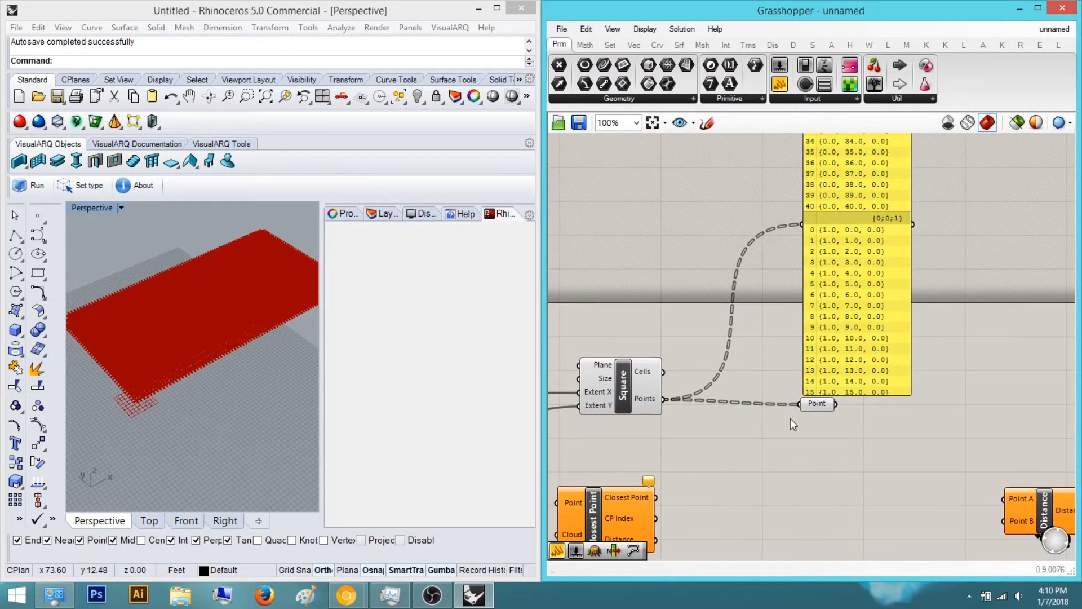
Add a Flatten Tree component fed by the Square grid's Points output
scroll(686, 433, "up", 1)
right_click_drag(686, 433, 723, 404)
double_click(786, 461)
type("s")
key("BackSpace")
type("flatt")
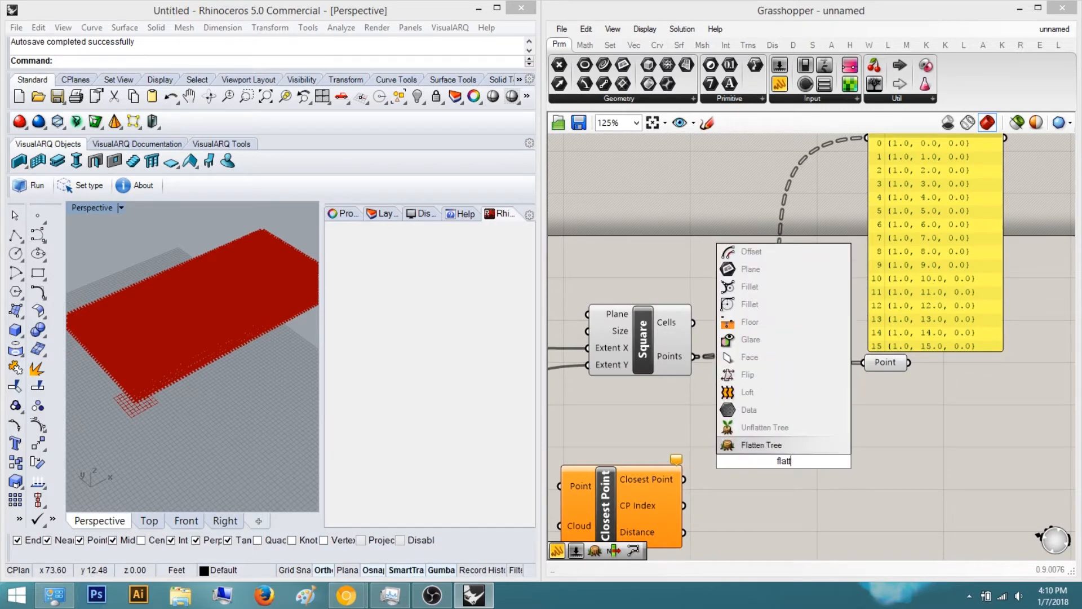
key("Return")
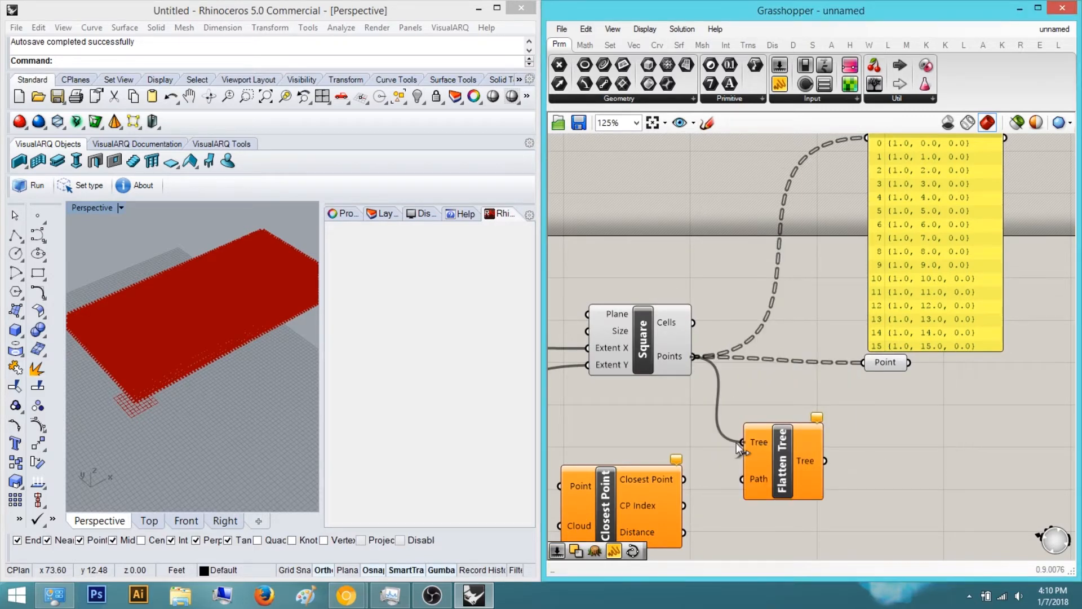
Reposition Flatten Tree and wire its output into the Distance component's Point A input
left_click_drag(736, 442, 737, 443)
right_click_drag(798, 473, 703, 293)
right_click_drag(884, 293, 849, 293)
left_click_drag(694, 282, 986, 302)
double_click(877, 399)
type("po")
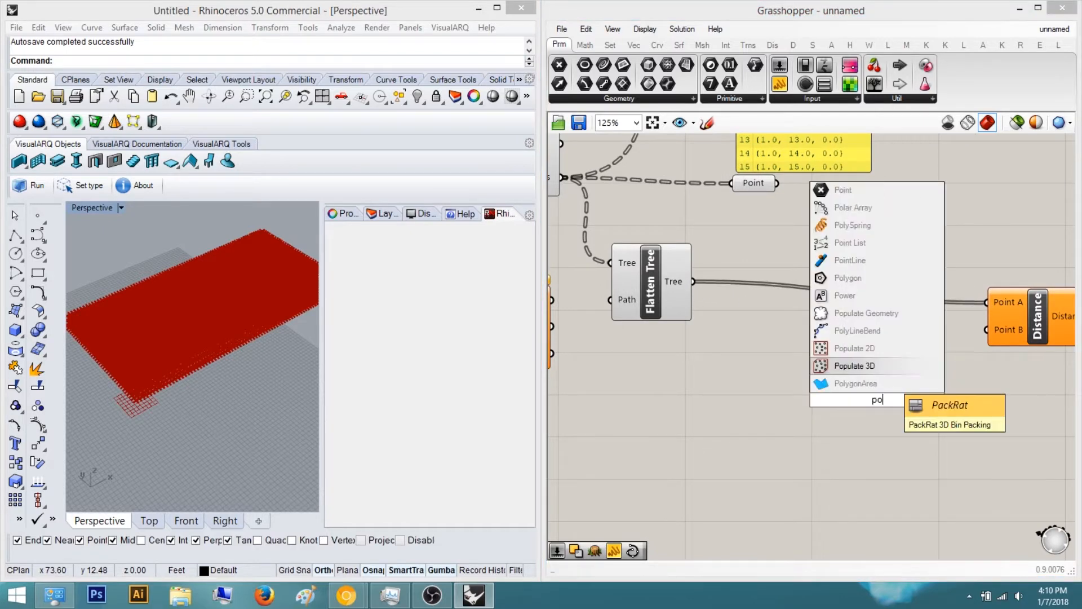
type("int")
key("Return")
left_click(883, 374)
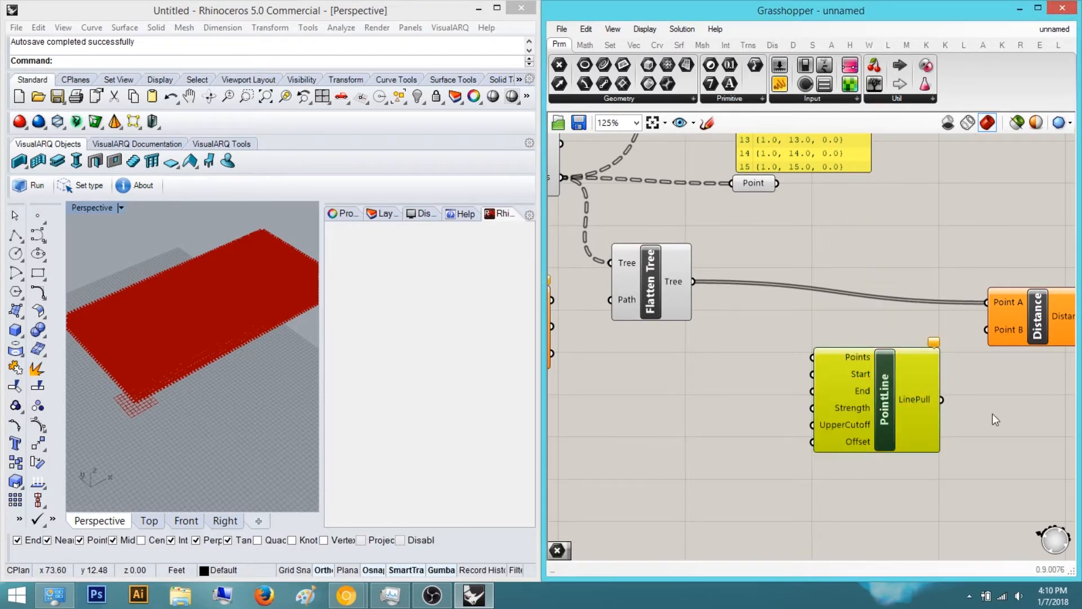
key("Delete")
Add a Point parameter and wire it into the Distance component's Point B input
double_click(919, 420)
type("point")
key("Return")
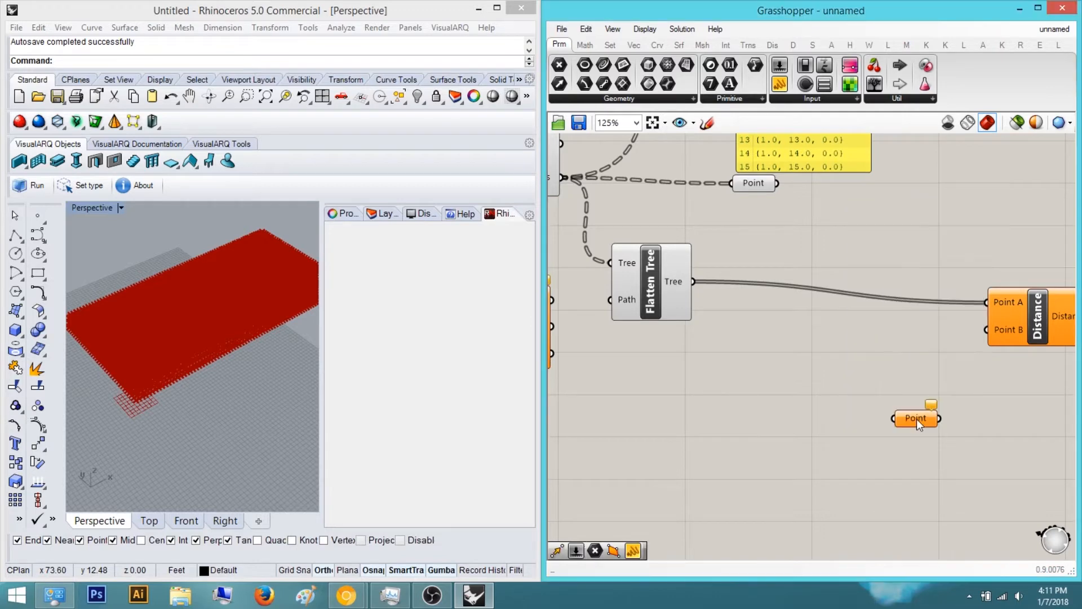
scroll(917, 418, "up", 1)
left_click_drag(945, 418, 1004, 307)
Examine the point grid in the Top viewport alongside the reference photo of the wood wall
left_click(210, 300)
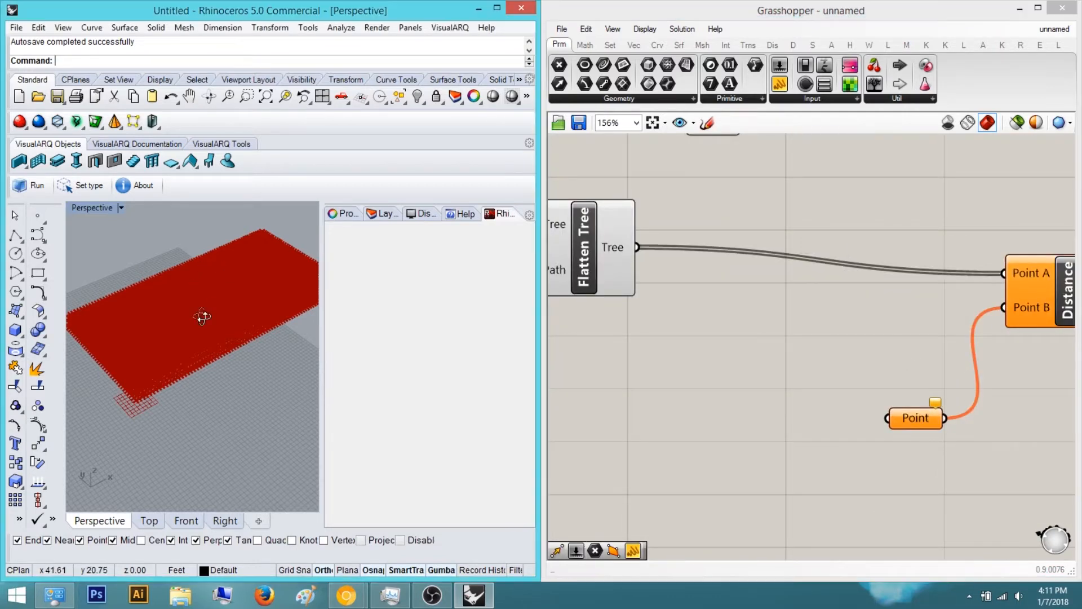
scroll(188, 333, "up", 5)
left_click(148, 520)
left_click_drag(1081, 176, 638, 181)
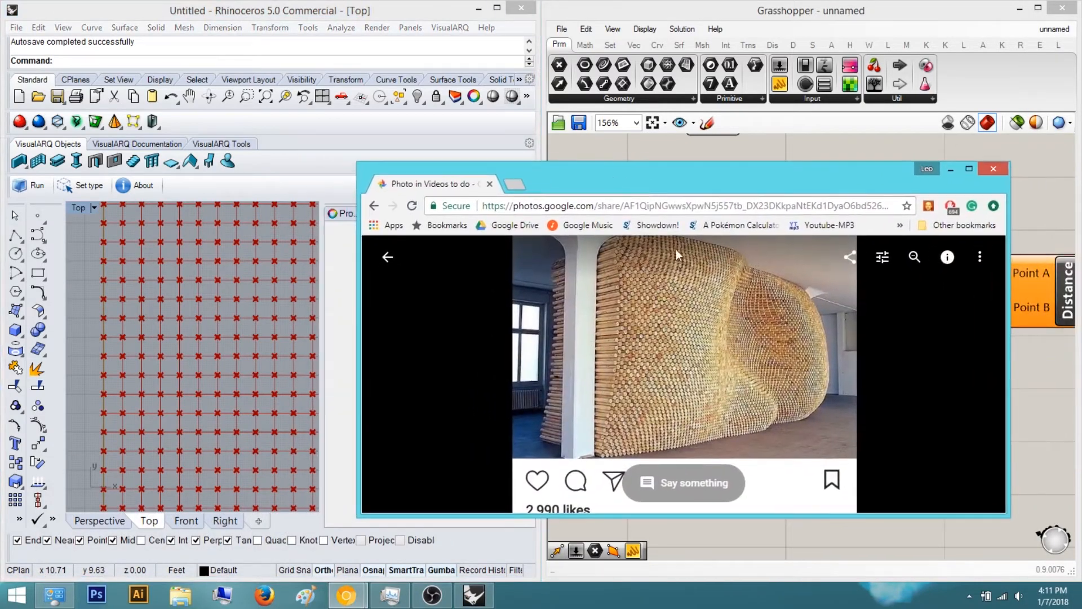
left_click(256, 326)
scroll(204, 316, "down", 7)
right_click_drag(205, 316, 149, 344)
scroll(162, 395, "down", 5)
scroll(163, 365, "down", 4)
scroll(168, 365, "up", 2)
scroll(186, 346, "down", 2)
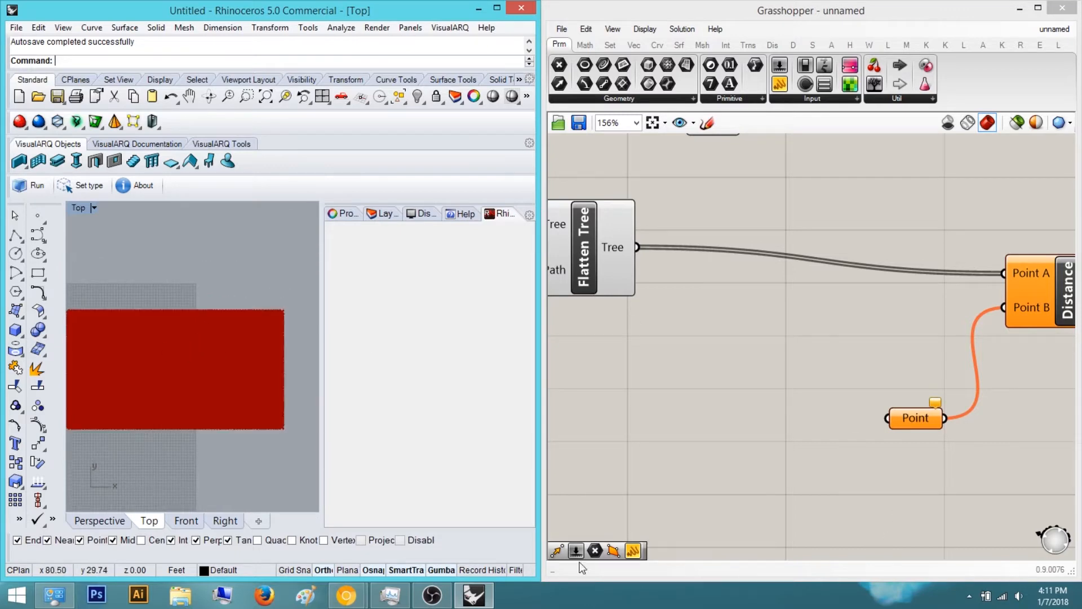
mouse_move(391, 595)
left_click(426, 519)
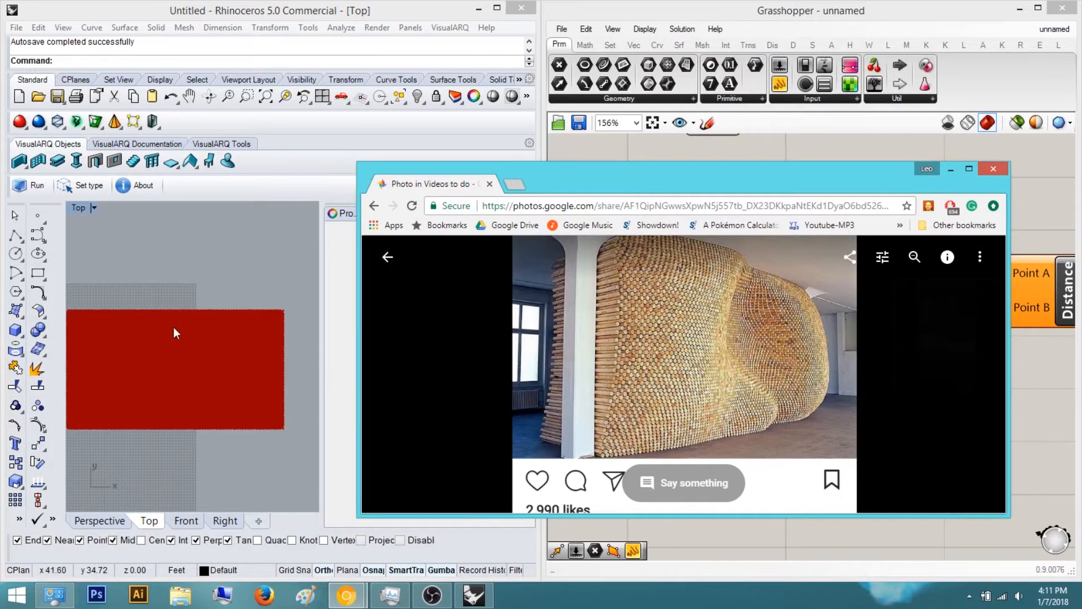
left_click_drag(898, 172, 1081, 164)
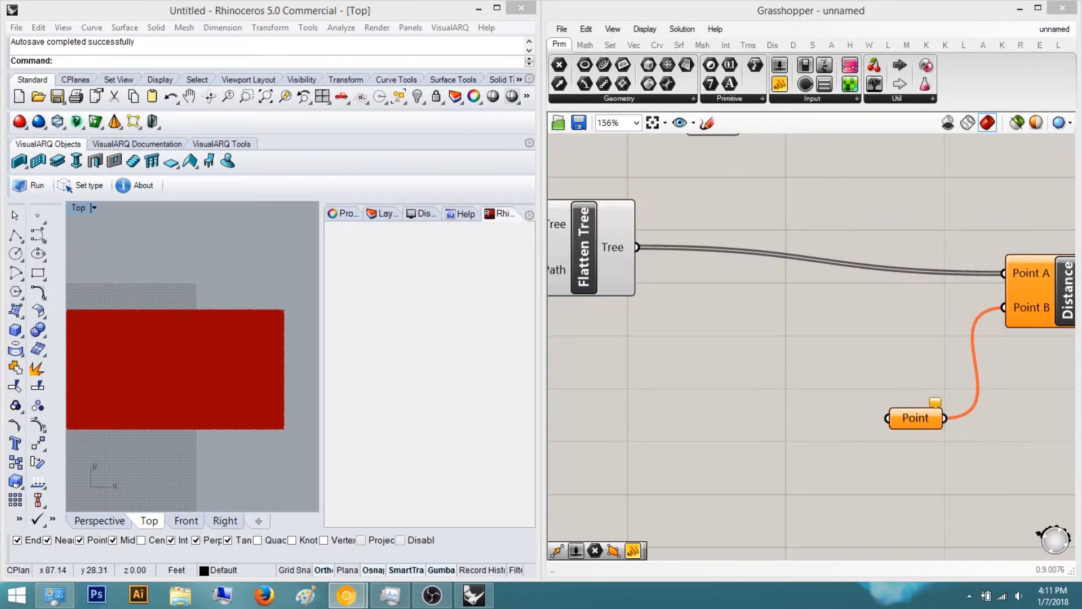
Place a single point on the grid in the Top viewport
left_click(181, 355)
scroll(192, 349, "up", 3)
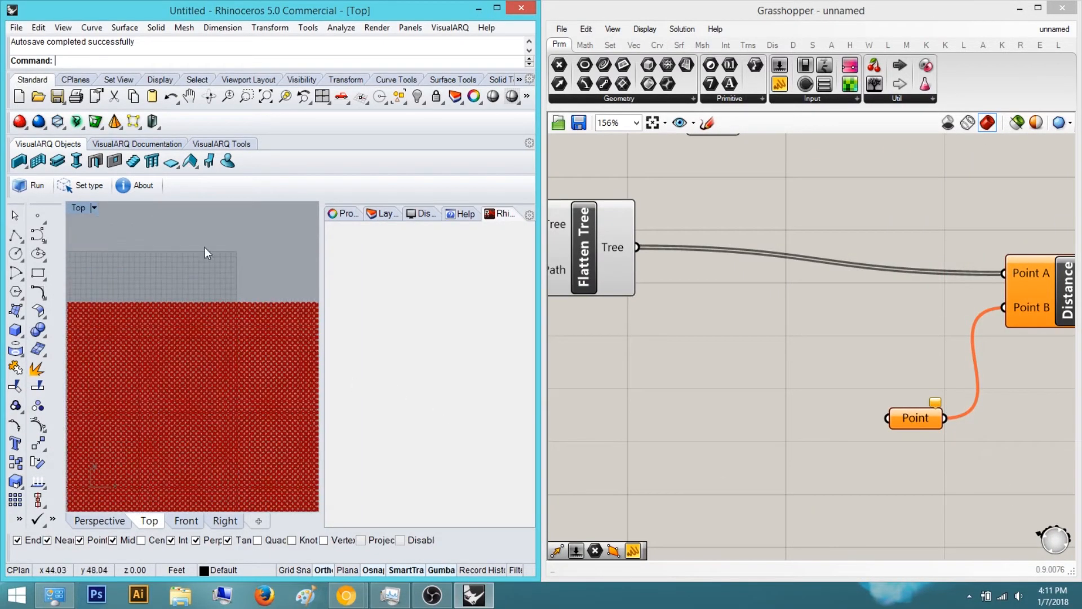
left_click(37, 216)
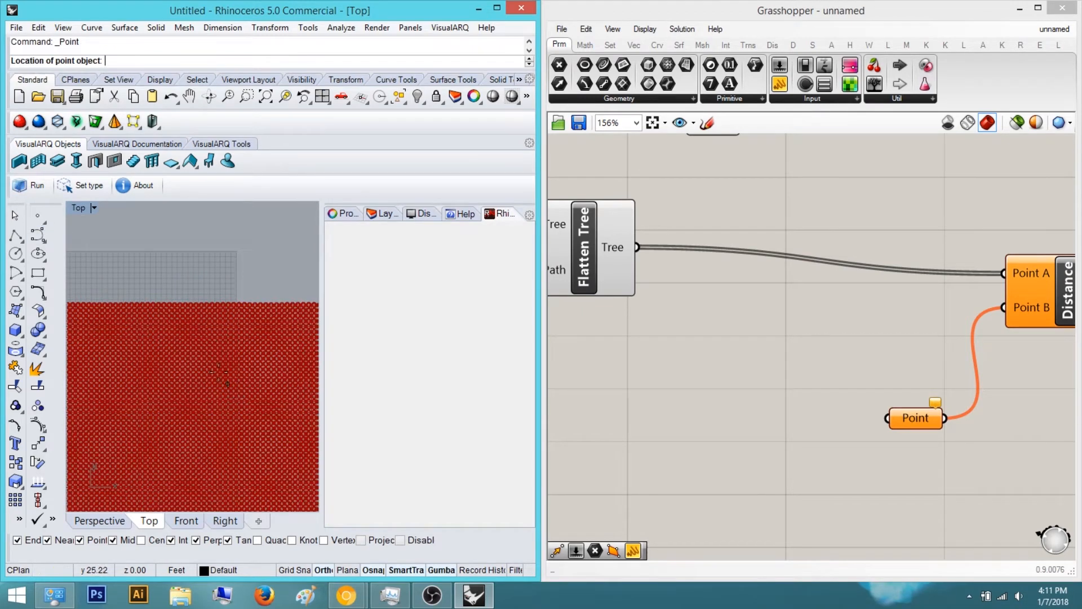
left_click(206, 339)
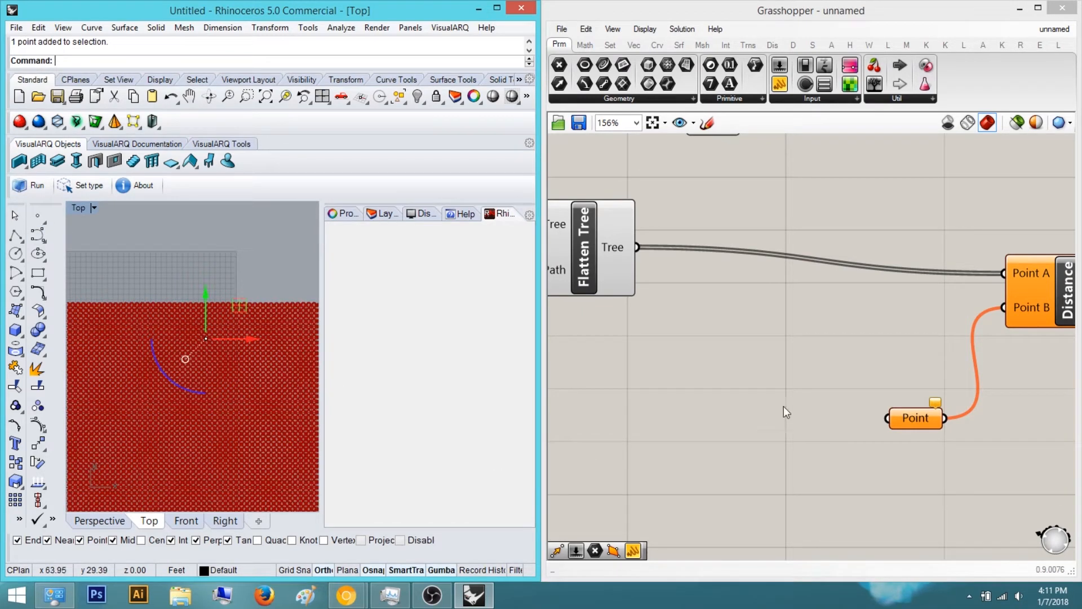
Assign the new Rhino point to the Point parameter feeding Distance
left_click(905, 418)
right_click(903, 417)
left_click(962, 456)
left_click(798, 377)
right_click_drag(796, 375, 793, 378)
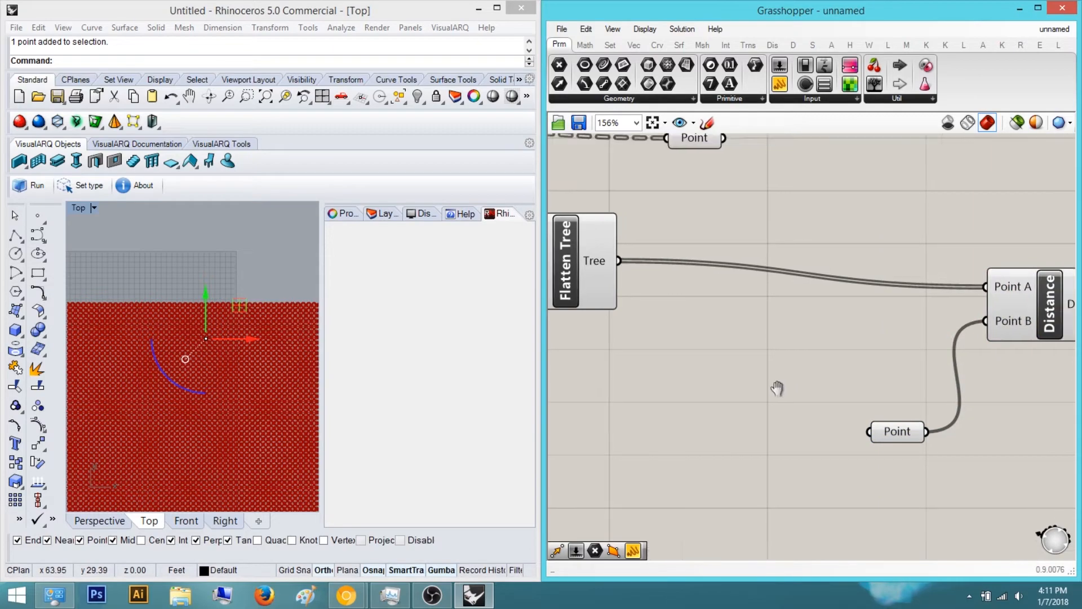
Move the Flatten Tree component next to the Point parameter
scroll(793, 377, "down", 3)
left_click_drag(785, 439, 771, 434)
left_click(879, 516)
right_click_drag(881, 518, 815, 534)
scroll(683, 398, "down", 1)
right_click_drag(670, 377, 646, 403)
scroll(635, 357, "up", 1)
right_click_drag(634, 358, 770, 398)
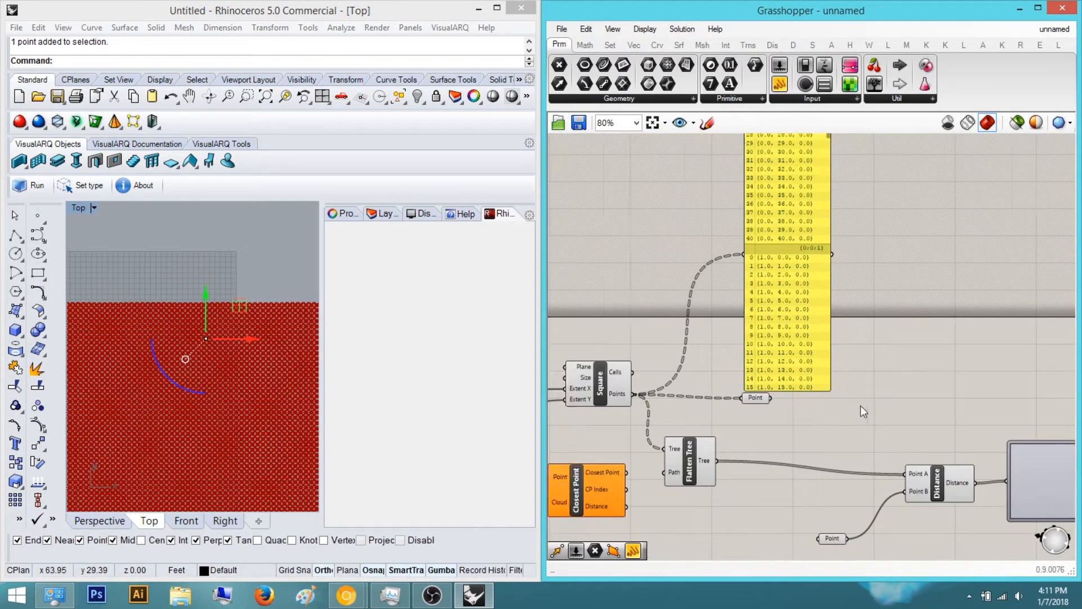
left_click_drag(705, 447, 873, 397)
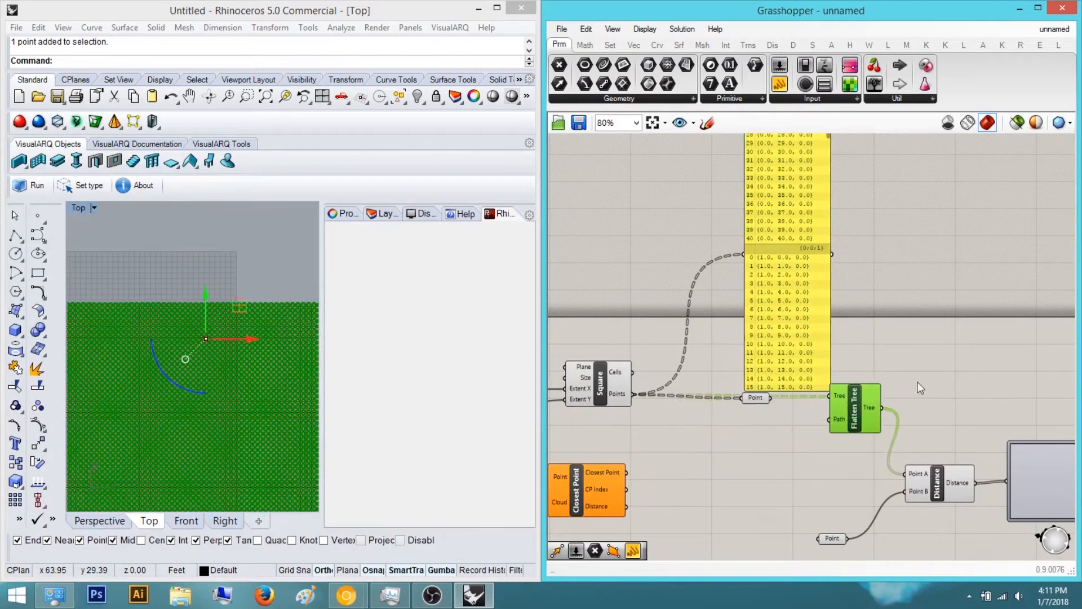
Rearrange the Flatten Tree, Distance and Graph Mapper components across the canvas
left_click(777, 407)
right_click_drag(773, 404, 708, 412)
scroll(708, 412, "up", 2)
left_click(712, 448)
scroll(622, 448, "down", 3)
left_click_drag(821, 467, 608, 398)
middle_click(736, 404)
left_click(780, 356)
left_click(1043, 343)
right_click_drag(1043, 343, 913, 357)
left_click_drag(716, 330, 703, 262)
left_click(865, 332)
right_click_drag(832, 317, 784, 329)
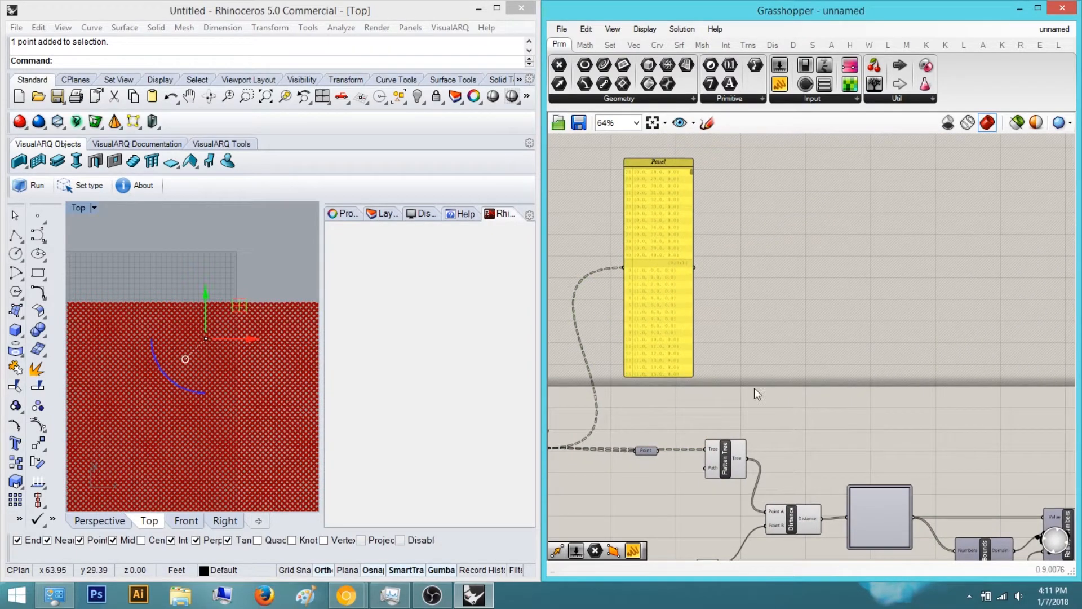
Inspect the point grid in the Perspective viewport
scroll(817, 476, "down", 5)
left_click_drag(807, 452, 975, 446)
scroll(929, 471, "up", 6)
left_click(100, 521)
right_click_drag(180, 371, 199, 270)
left_click(284, 97)
scroll(199, 311, "down", 10)
right_click_drag(201, 308, 179, 279)
right_click_drag(686, 318, 781, 279)
right_click_drag(560, 432, 740, 361)
scroll(664, 369, "up", 2)
middle_click(665, 370)
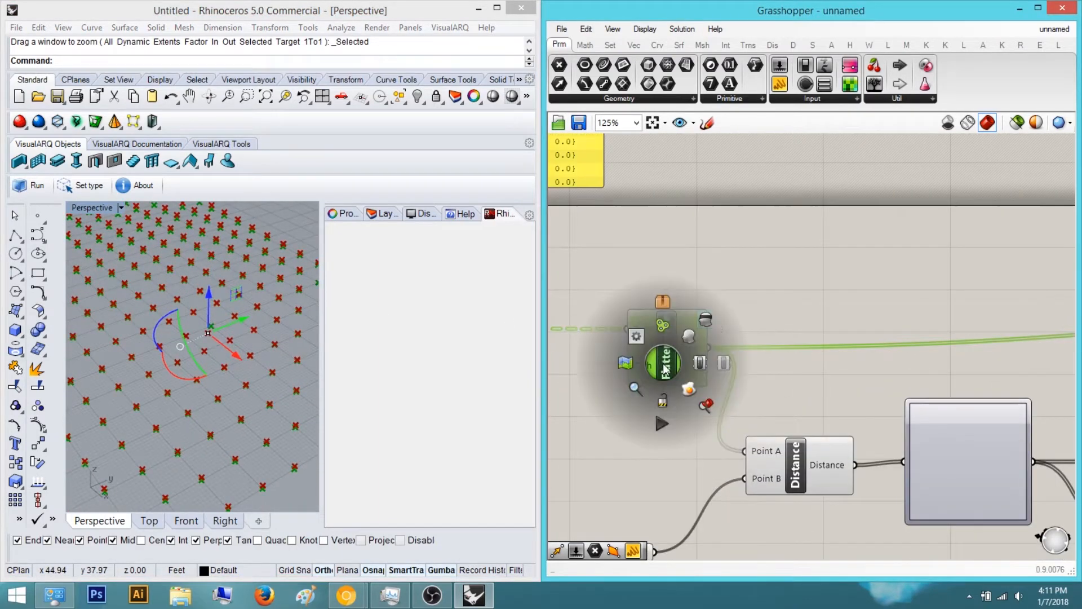
left_click(711, 321)
right_click_drag(293, 316, 78, 261)
right_click_drag(265, 299, 152, 290)
right_click_drag(894, 328, 824, 271)
Set the Graph Mapper's graph type to Gaussian
right_click(897, 401)
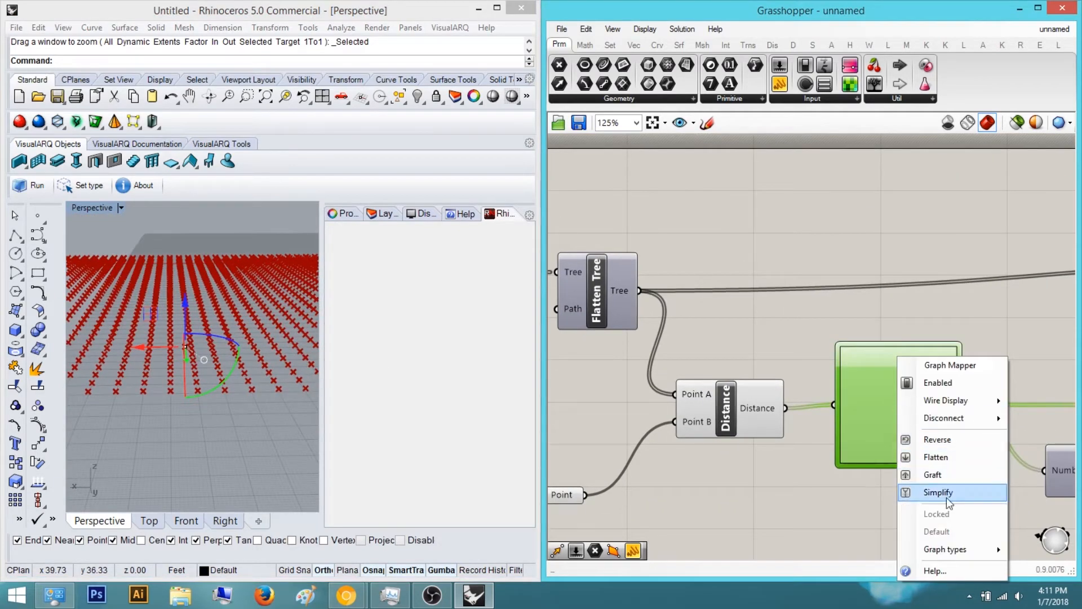
left_click(929, 284)
right_click_drag(928, 284, 681, 290)
right_click(616, 377)
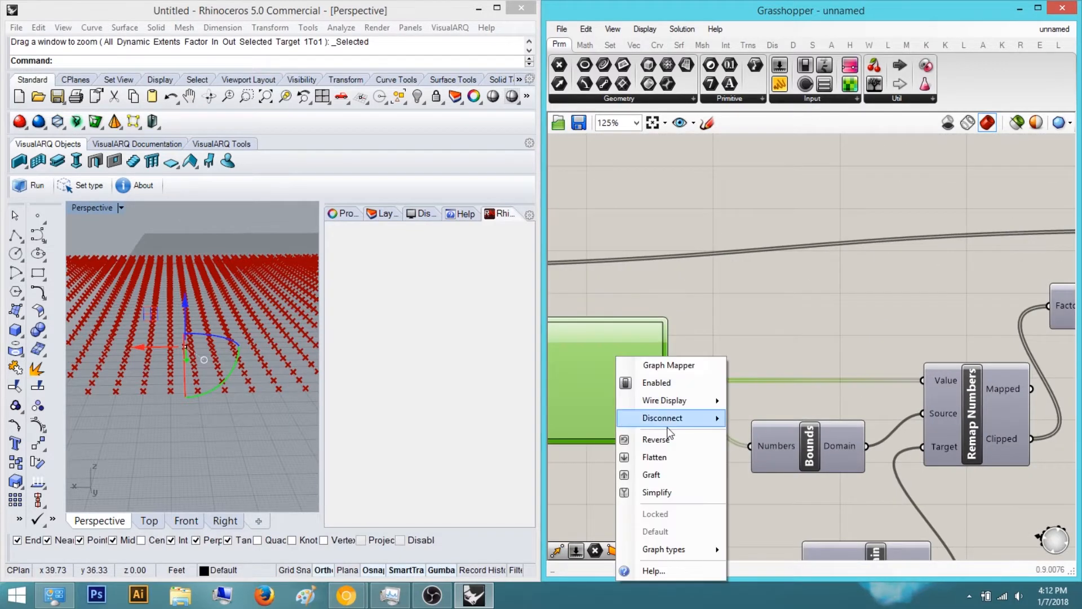
mouse_move(685, 549)
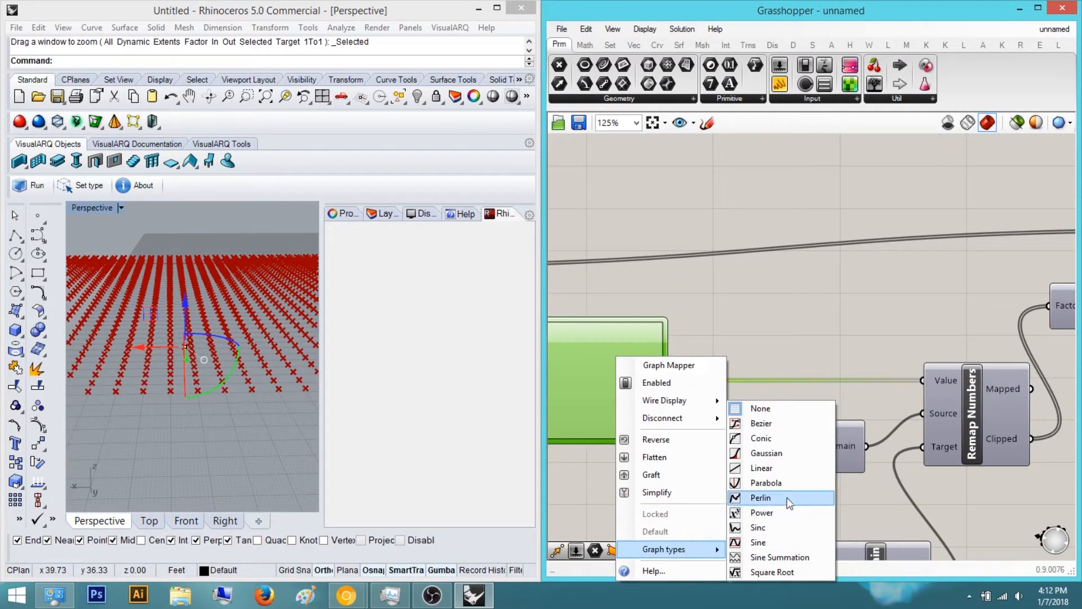
left_click(783, 454)
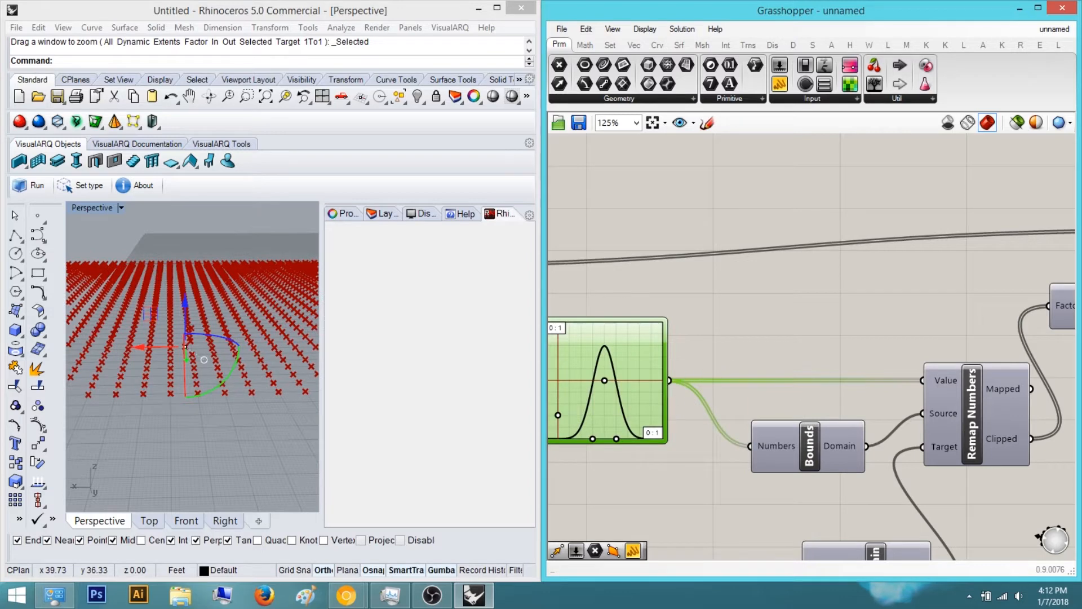
Compare the viewport result with the reference wall photo
key("alt+Tab")
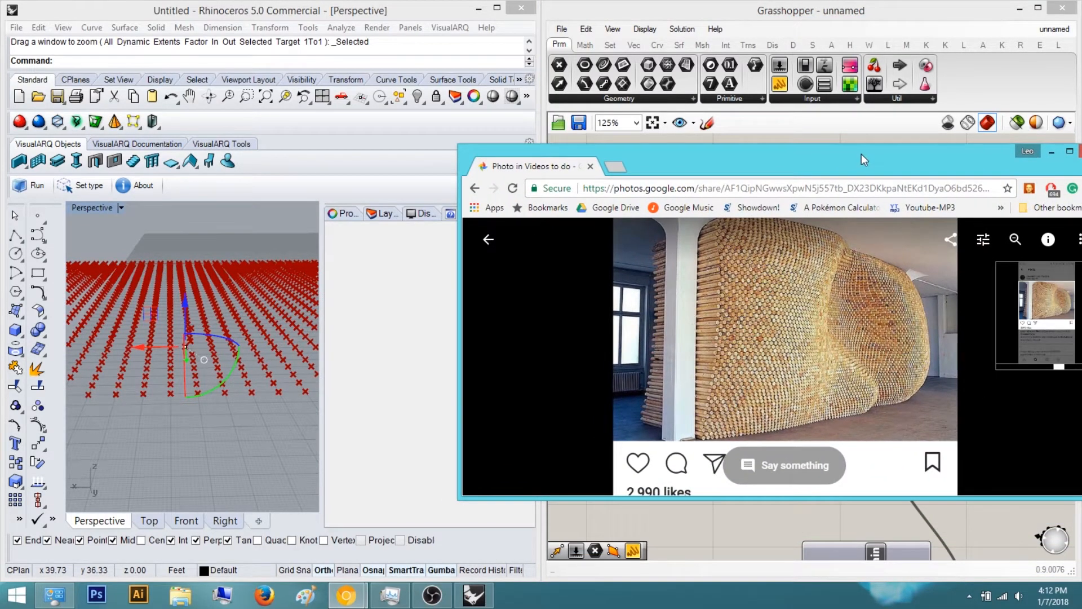
key("alt+Tab")
right_click_drag(180, 345, 235, 313)
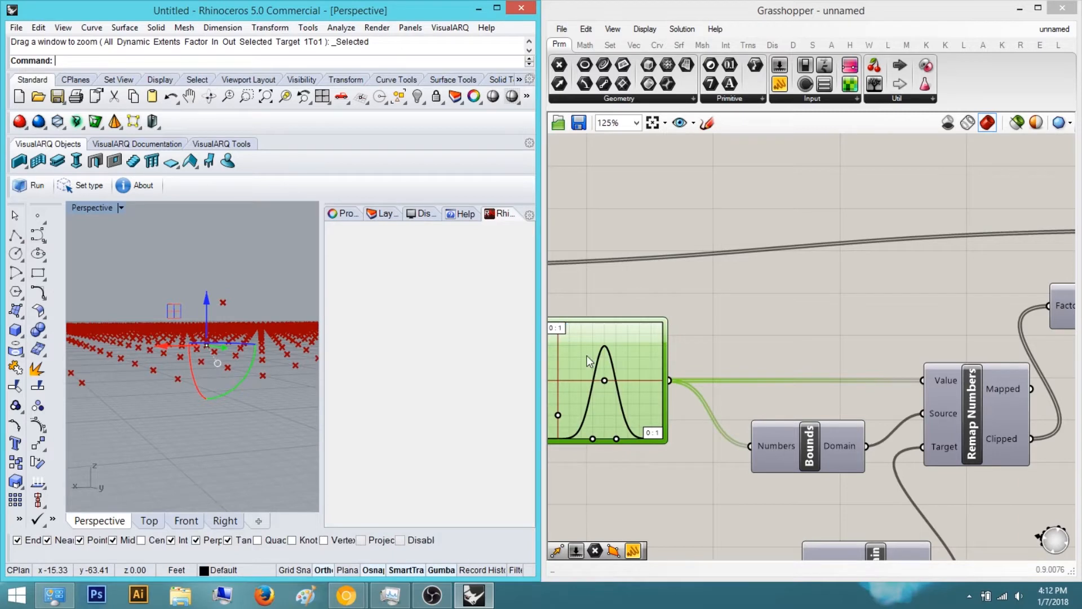
Set the Graph Mapper's X1 and Y1 bounds to 10 in the Graph Editor
double_click(560, 330)
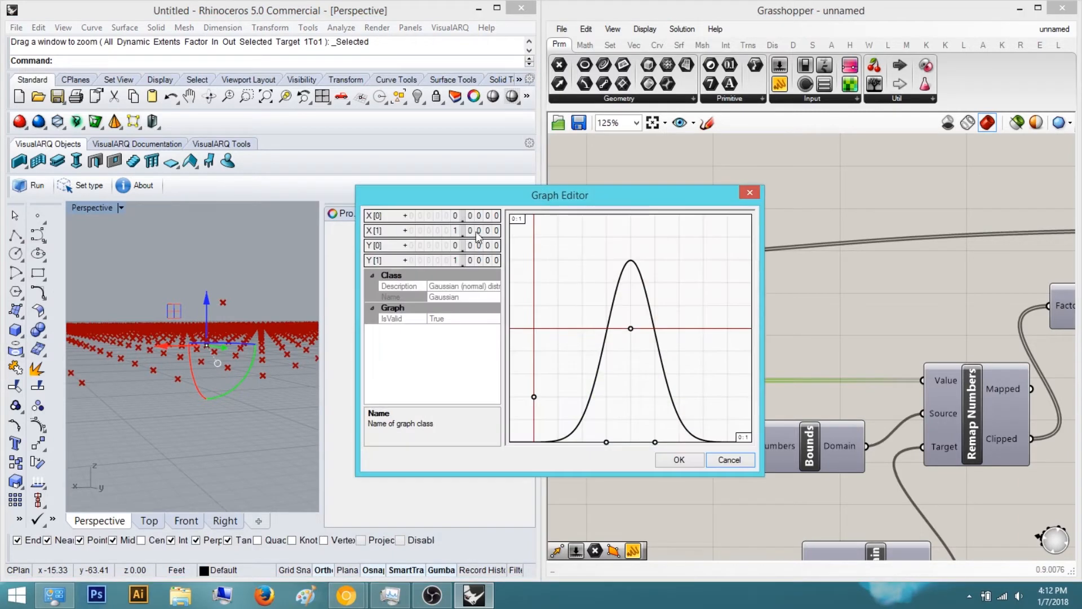
double_click(479, 231)
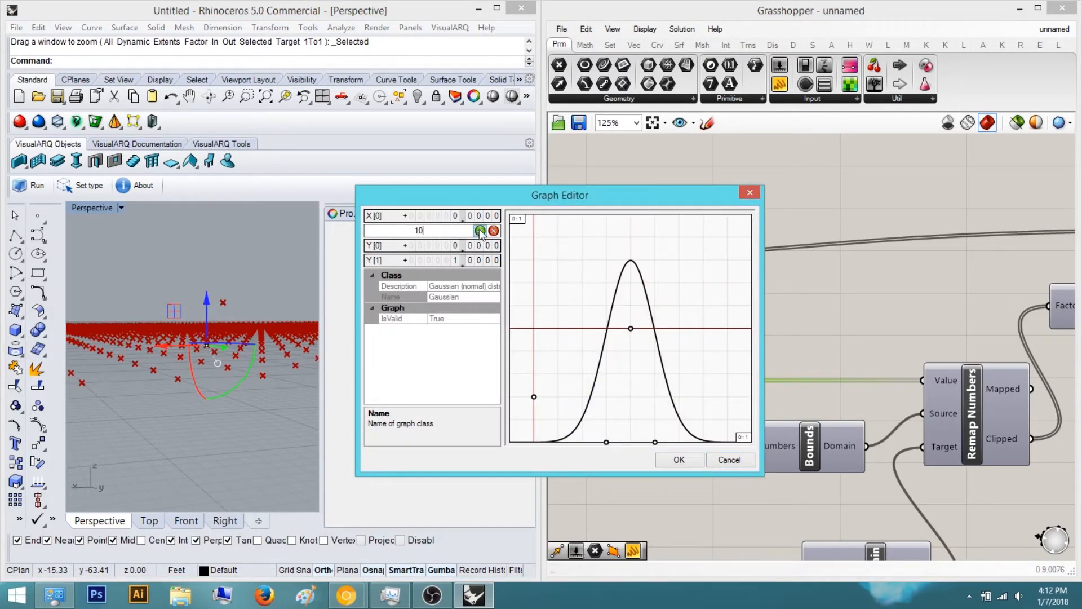
double_click(458, 259)
type("10")
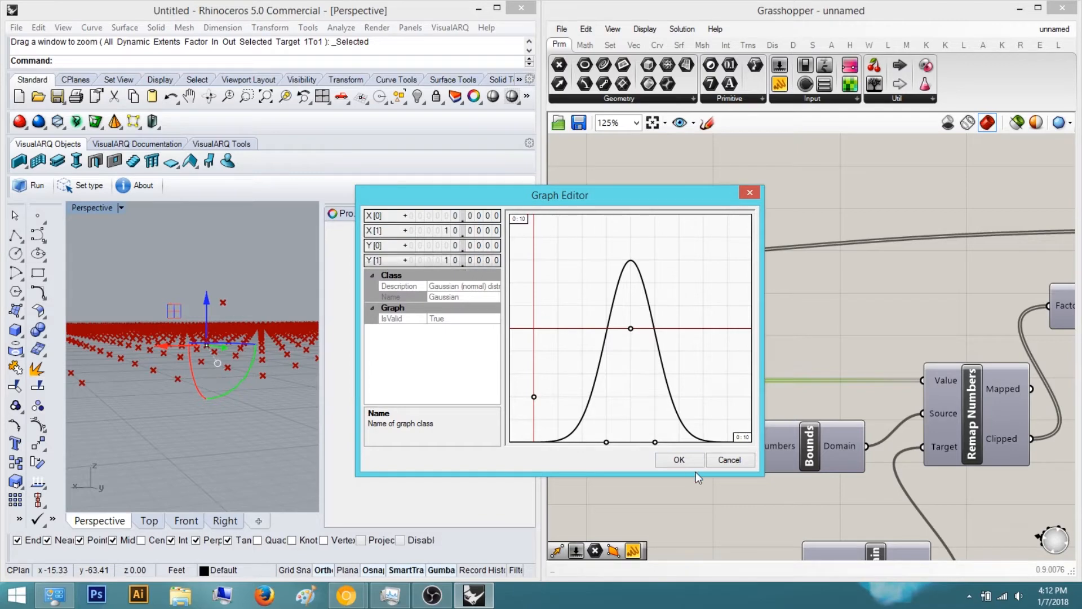
left_click(679, 460)
Orbit the Perspective viewport to examine the deformed point grid
right_click_drag(186, 360, 121, 377)
scroll(251, 356, "down", 6)
right_click_drag(251, 355, 213, 391)
scroll(212, 391, "up", 5)
right_click_drag(161, 345, 183, 361)
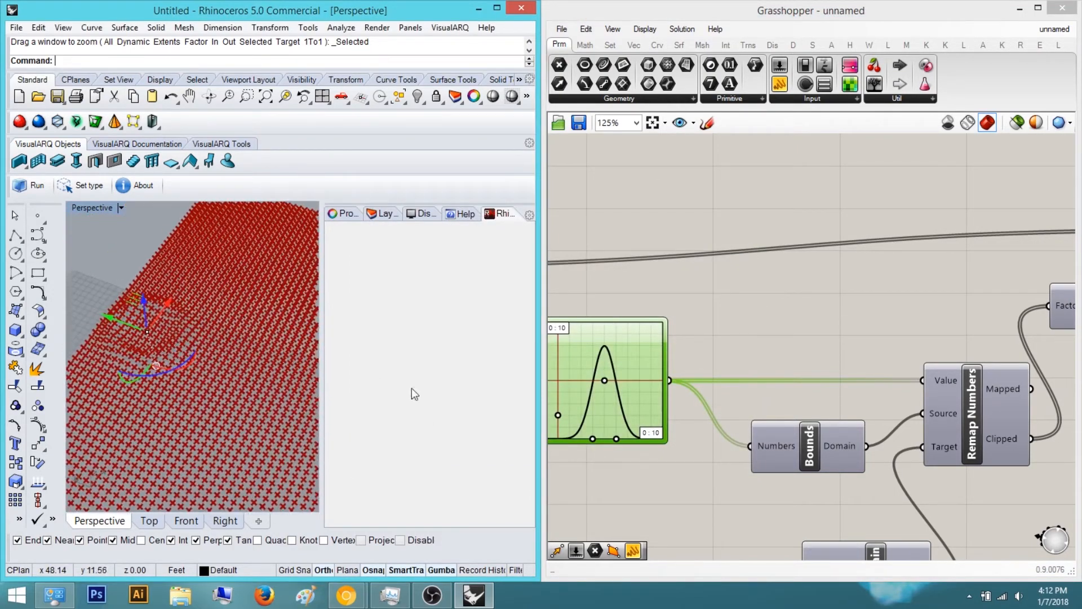
scroll(159, 375, "down", 5)
right_click_drag(186, 408, 177, 381)
scroll(176, 381, "up", 5)
right_click_drag(224, 344, 219, 340)
left_click_drag(217, 340, 235, 297)
key("ctrl+z")
right_click_drag(447, 402, 169, 280)
left_click_drag(221, 224, 220, 244)
Add a Number Slider with value 0 beside the Construct Domain component
right_click_drag(631, 404, 643, 338)
scroll(643, 338, "down", 3)
scroll(767, 448, "up", 3)
right_click_drag(756, 431, 806, 436)
double_click(628, 442)
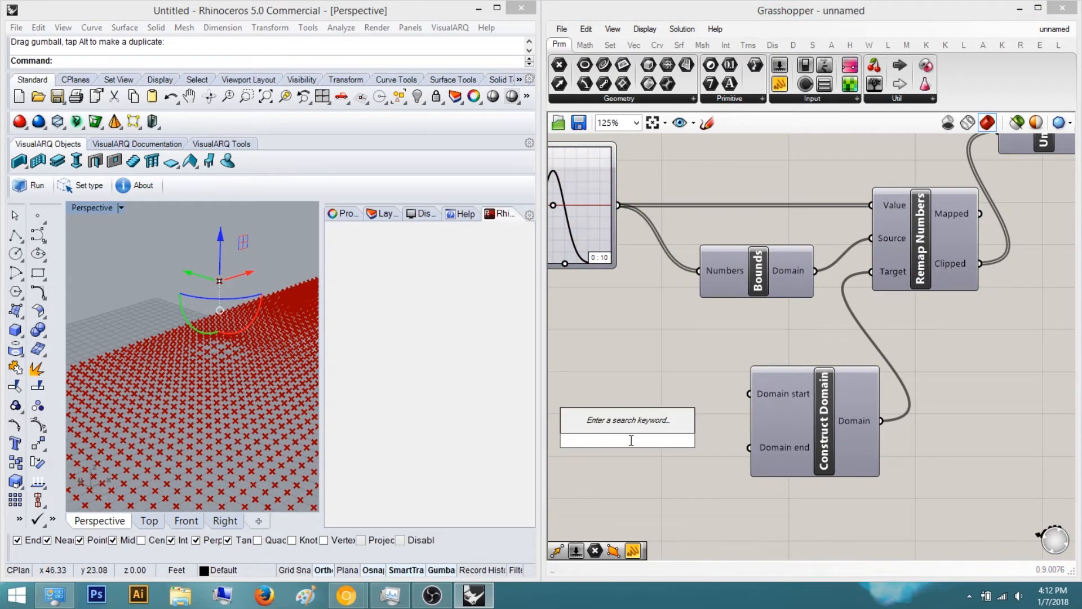
double_click(696, 370)
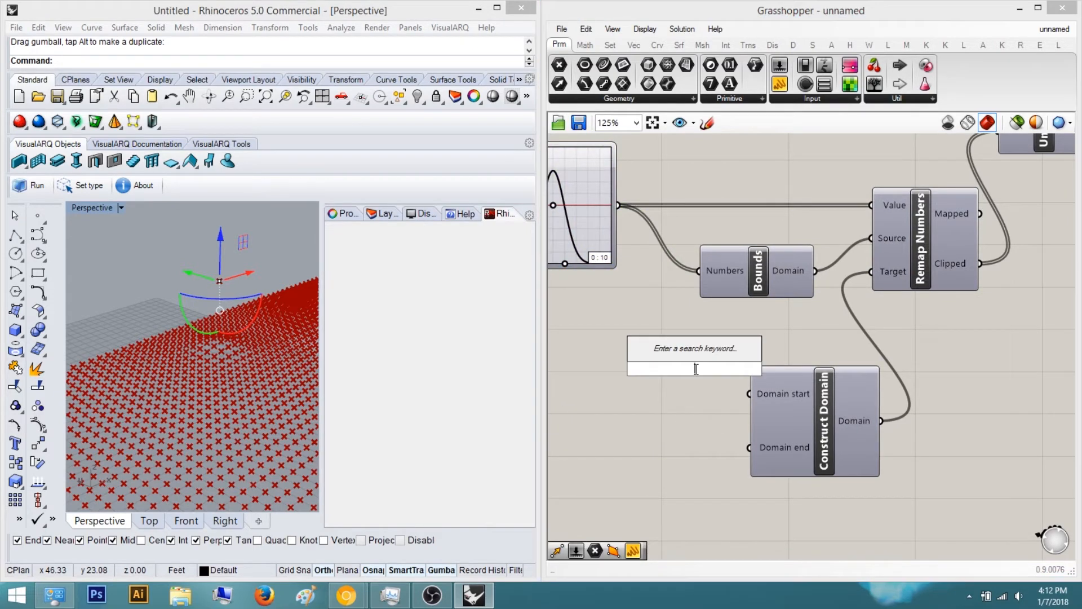
type("0")
key("Return")
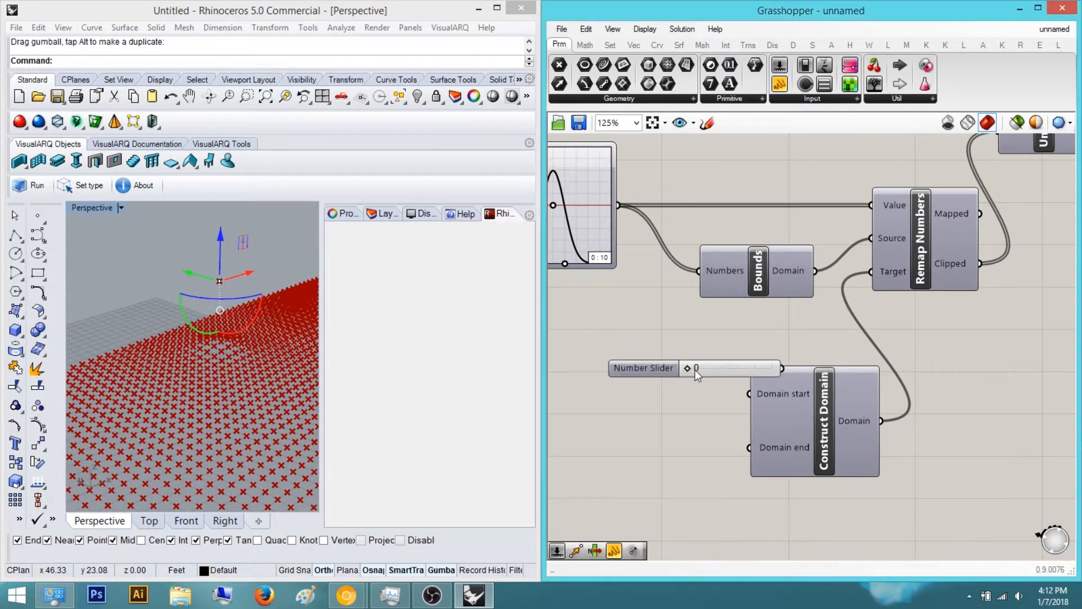
Wire the slider into Construct Domain's Domain start input
scroll(695, 367, "up", 2)
right_click_drag(695, 367, 815, 361)
left_click_drag(817, 366, 569, 393)
left_click_drag(898, 401, 900, 401)
left_click(739, 465)
right_click_drag(766, 465, 801, 432)
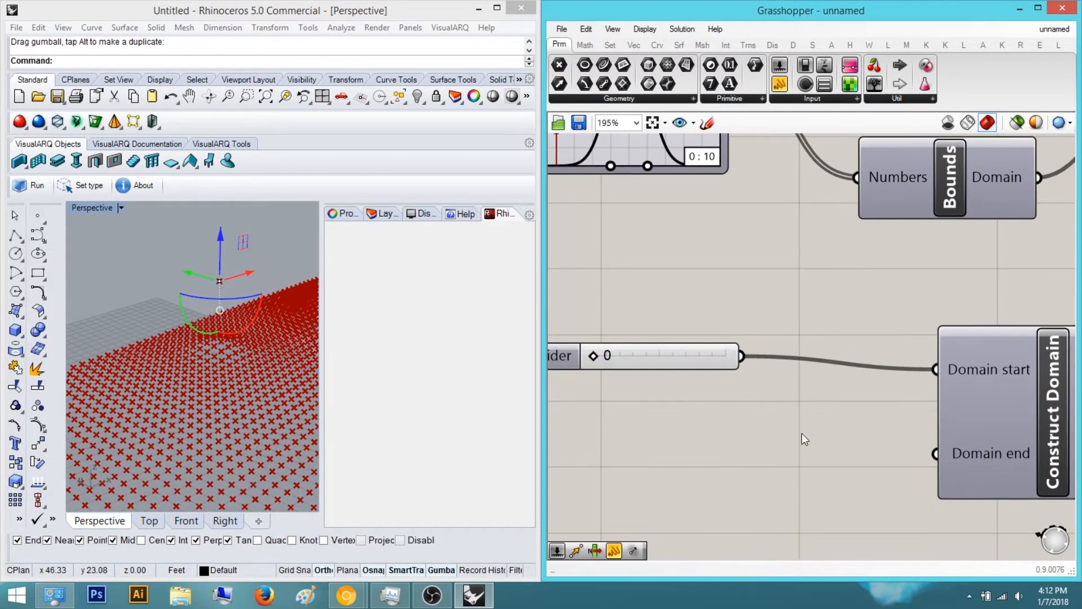
Add a Negative component and wire its Result into Construct Domain's Domain end input
double_click(802, 434)
type("negative")
key("Return")
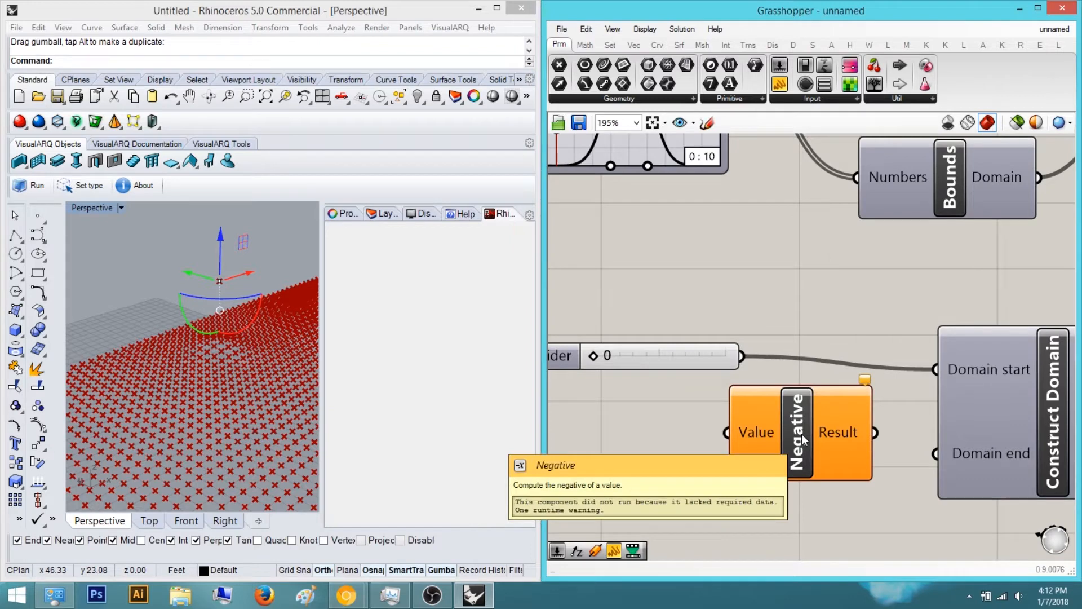
left_click_drag(802, 434, 803, 453)
right_click_drag(699, 484, 803, 460)
Add a Number Slider set to 7 and wire it into the Negative component's Value input
double_click(743, 458)
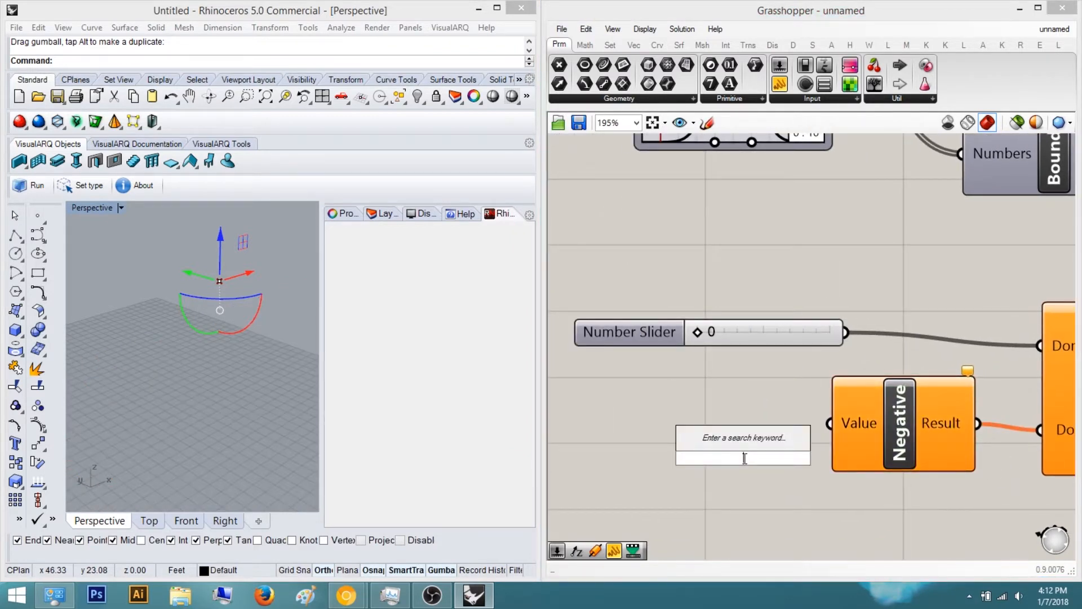
type("7")
key("Return")
left_click_drag(745, 460, 637, 460)
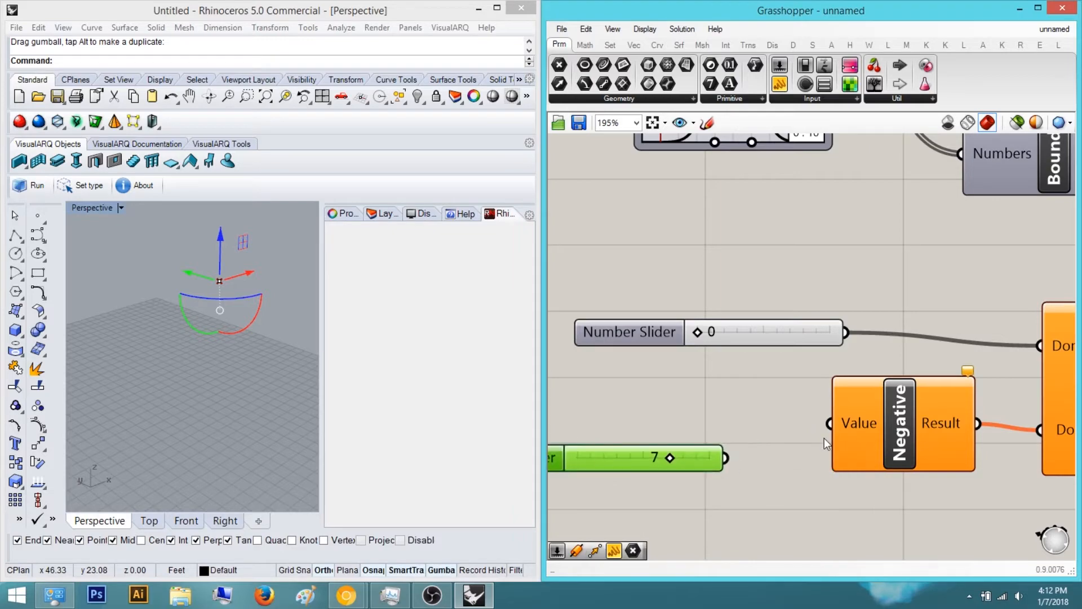
left_click_drag(816, 429, 829, 424)
Orbit and zoom the Perspective viewport to examine the deformed point grid
left_click(749, 390)
right_click_drag(194, 338, 302, 296)
scroll(228, 366, "up", 4)
scroll(188, 348, "down", 7)
scroll(217, 345, "up", 6)
right_click_drag(184, 343, 140, 388)
scroll(165, 356, "down", 6)
scroll(164, 324, "up", 6)
scroll(141, 387, "down", 7)
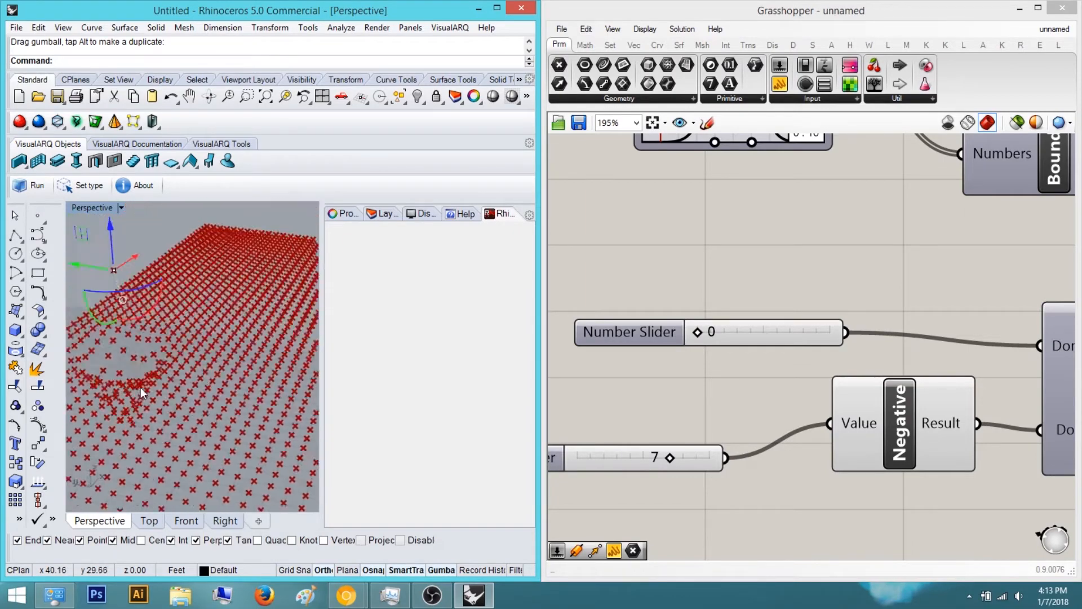
Move the attractor point with the gumball in the Perspective viewport
right_click_drag(642, 296, 671, 332)
scroll(660, 304, "down", 4)
scroll(666, 310, "up", 5)
left_click_drag(653, 314, 721, 312)
right_click_drag(94, 310, 138, 322)
left_click(139, 323)
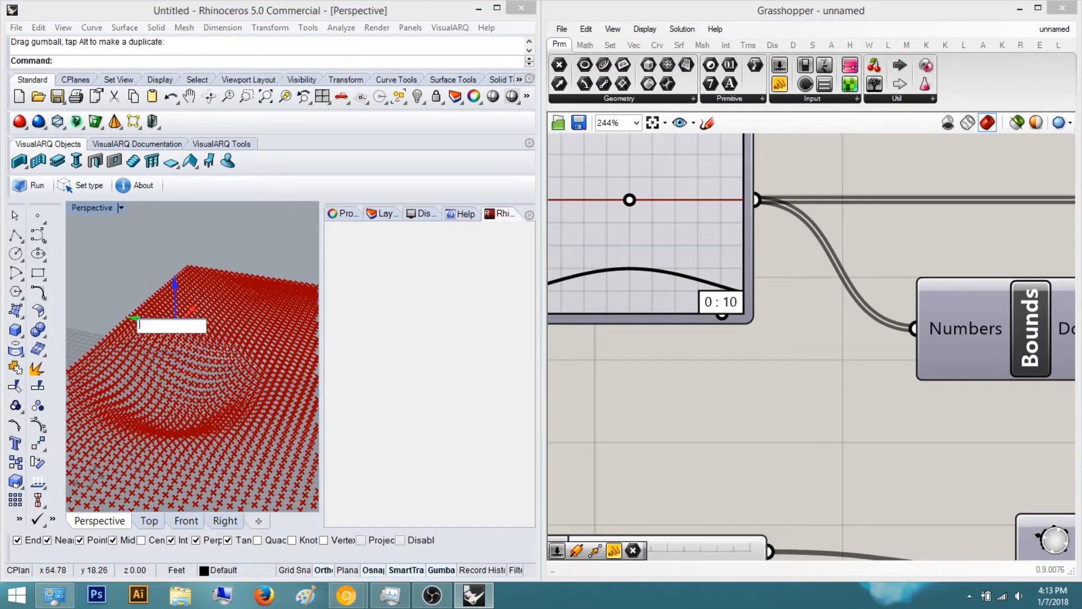
left_click_drag(1081, 265, 570, 181)
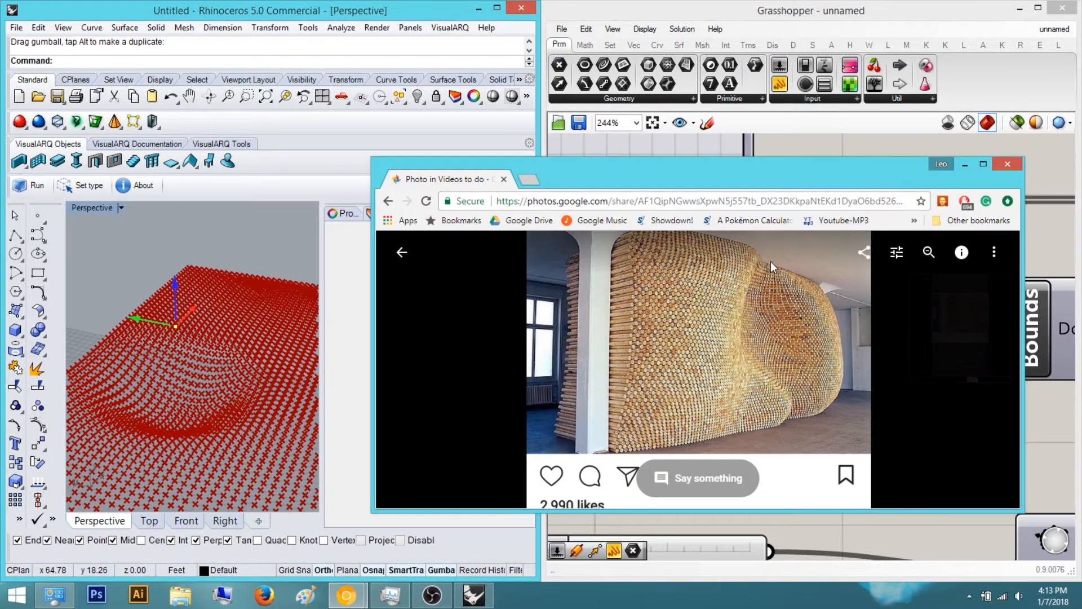
Reposition the attractor point again with the gumball across the grid
right_click_drag(292, 347, 220, 319)
left_click_drag(219, 318, 200, 313)
mouse_move(197, 321)
right_mouse_down()
mouse_move(178, 345)
mouse_move(121, 353)
mouse_move(200, 365)
mouse_move(137, 378)
mouse_move(147, 393)
mouse_move(237, 259)
mouse_move(126, 375)
mouse_move(179, 323)
right_mouse_up()
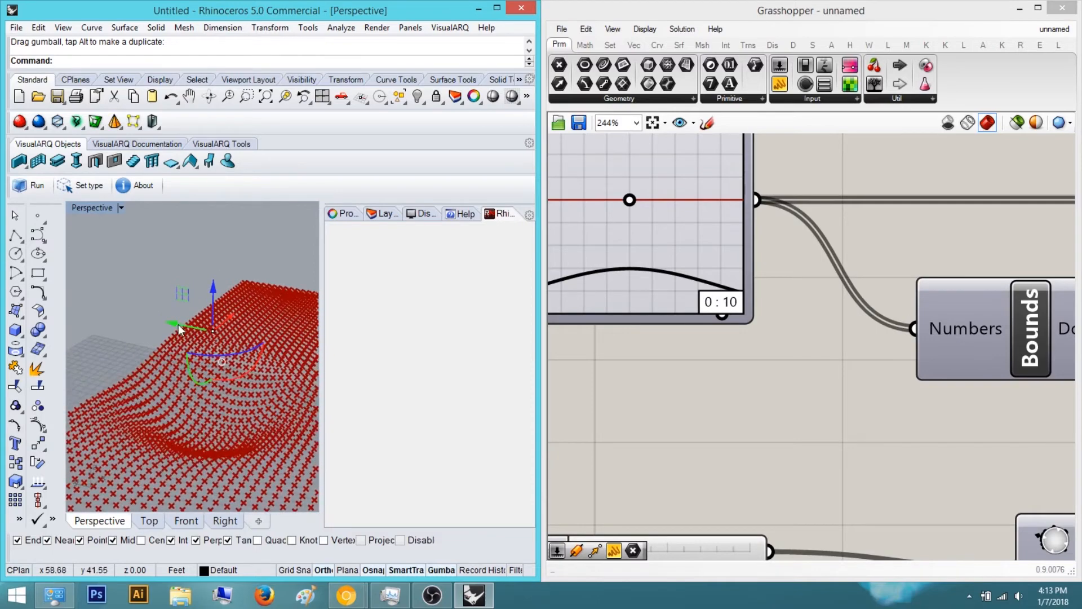
left_click_drag(164, 320, 188, 327)
right_click_drag(188, 327, 208, 425)
scroll(216, 384, "up", 6)
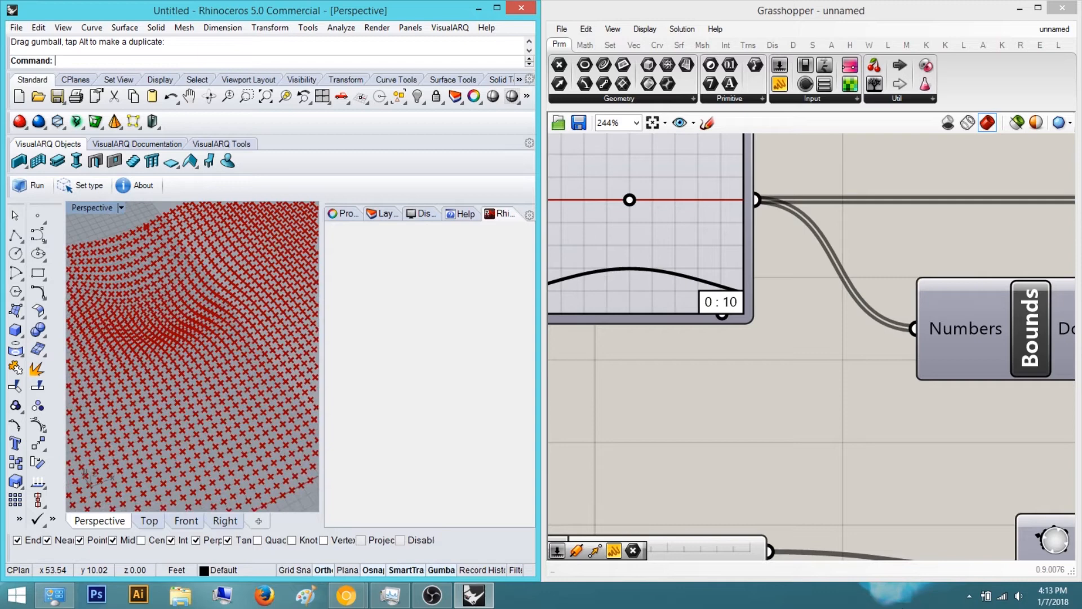
Switch to the browser to compare the model with the reference wood wall photo
key("alt+Tab")
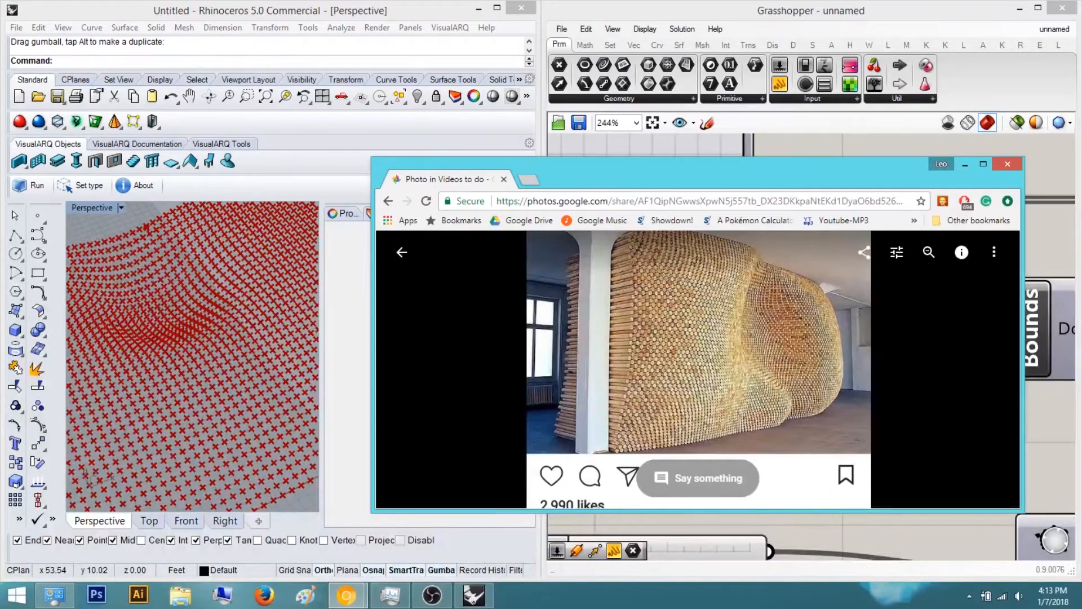
left_click_drag(836, 177, 840, 151)
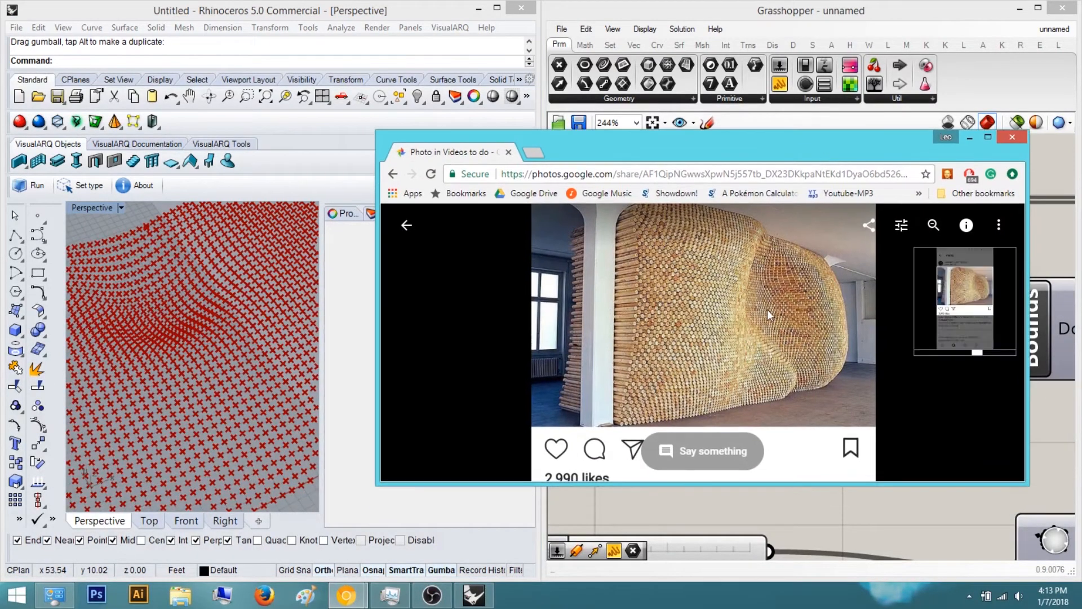
key("alt+Tab")
Orbit the Perspective viewport and pan the canvas to inspect the grid and Graph Mapper
mouse_move(213, 298)
right_mouse_down()
mouse_move(261, 297)
mouse_move(247, 341)
mouse_move(220, 344)
mouse_move(224, 365)
mouse_move(264, 315)
right_mouse_up()
right_click_drag(682, 347, 824, 378)
right_click_drag(119, 294, 173, 304)
scroll(174, 298, "up", 5)
right_click_drag(742, 333, 751, 407)
right_click_drag(863, 393, 800, 380)
scroll(800, 381, "down", 1)
scroll(676, 228, "up", 1)
Set the Graph Mapper's X1 and Y1 bounds to 15 in the Graph Editor
double_click(673, 226)
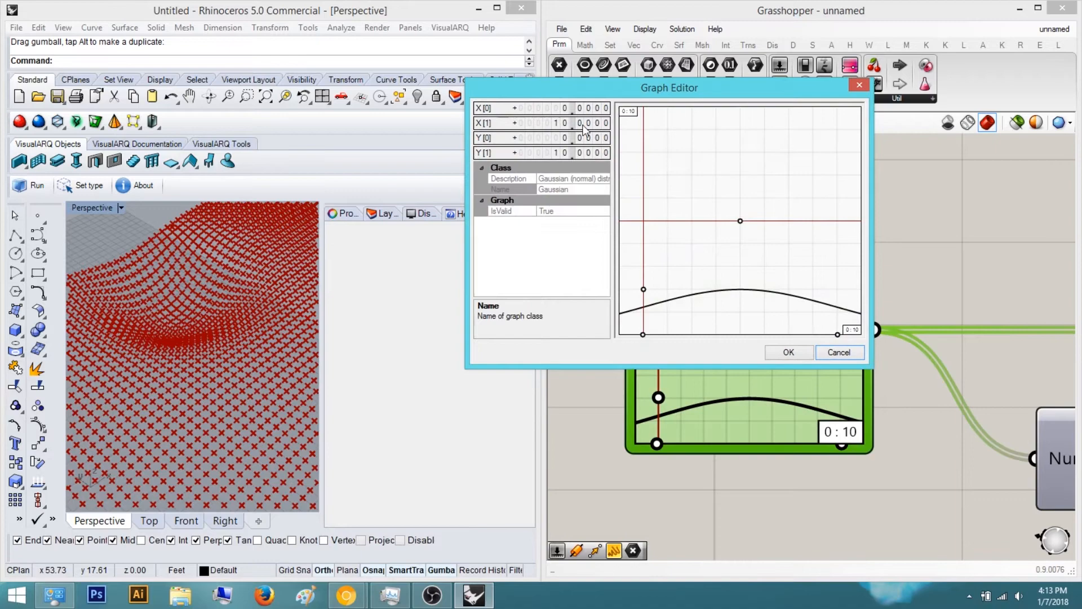
key("Return")
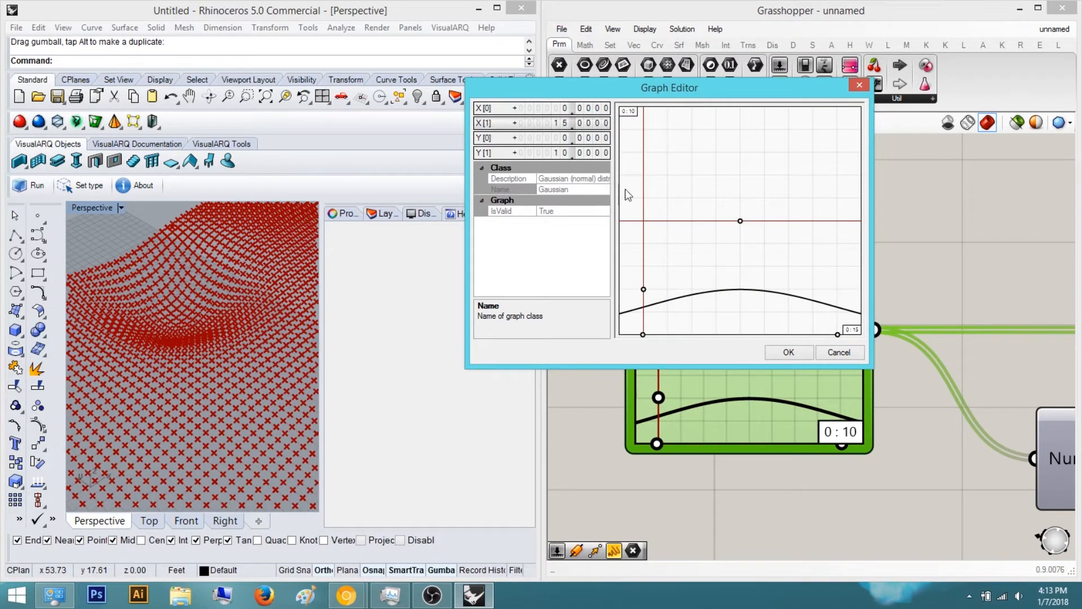
double_click(587, 157)
type("15")
key("Return")
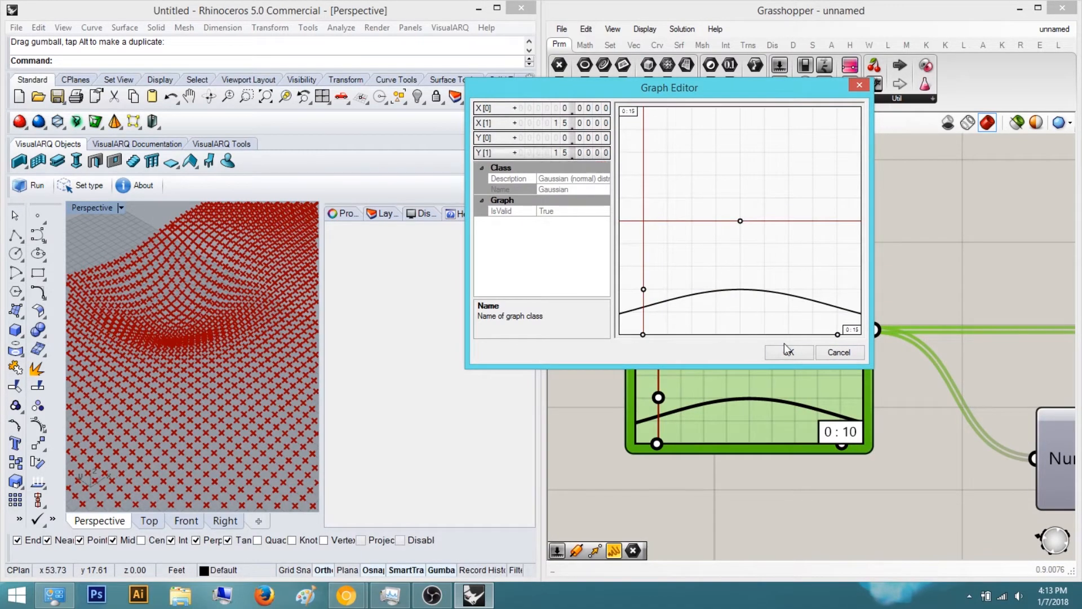
left_click(785, 350)
Orbit and zoom the Perspective viewport to inspect the taller wave in the point grid
right_click_drag(260, 299, 220, 286)
scroll(240, 311, "down", 4)
scroll(220, 286, "up", 3)
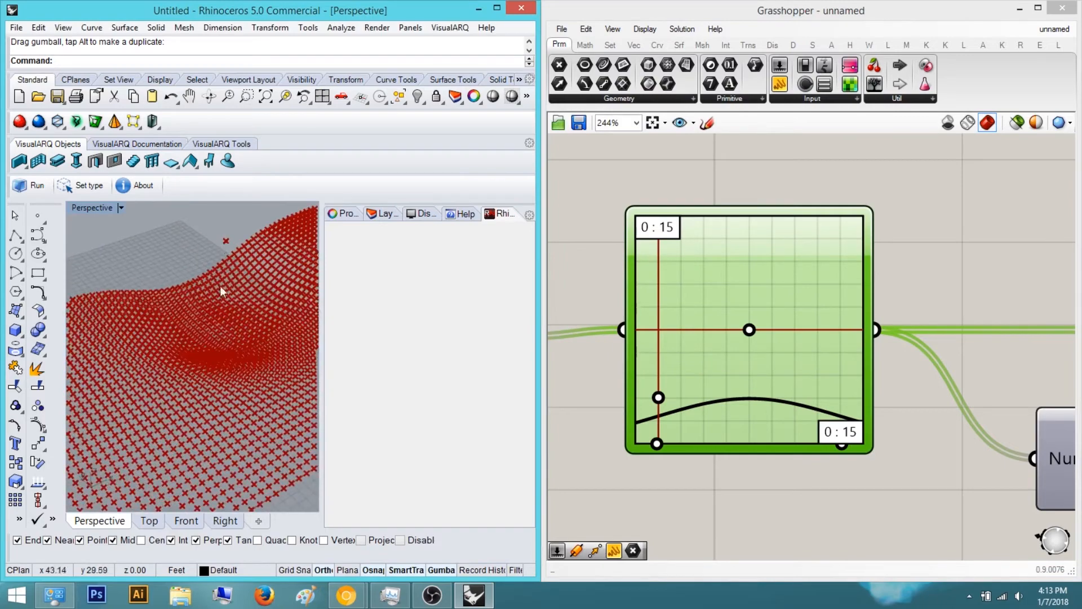
mouse_move(228, 242)
left_mouse_down()
mouse_move(212, 234)
mouse_move(177, 346)
left_mouse_up()
scroll(177, 347, "up", 3)
mouse_move(177, 347)
right_mouse_down()
mouse_move(245, 363)
mouse_move(185, 332)
right_mouse_up()
scroll(184, 331, "down", 4)
left_click(146, 229)
scroll(167, 304, "up", 4)
right_click_drag(138, 282, 139, 328)
scroll(199, 306, "up", 2)
scroll(195, 310, "down", 4)
scroll(186, 341, "down", 2)
scroll(152, 322, "up", 4)
scroll(220, 344, "up", 4)
right_click_drag(226, 342, 224, 306)
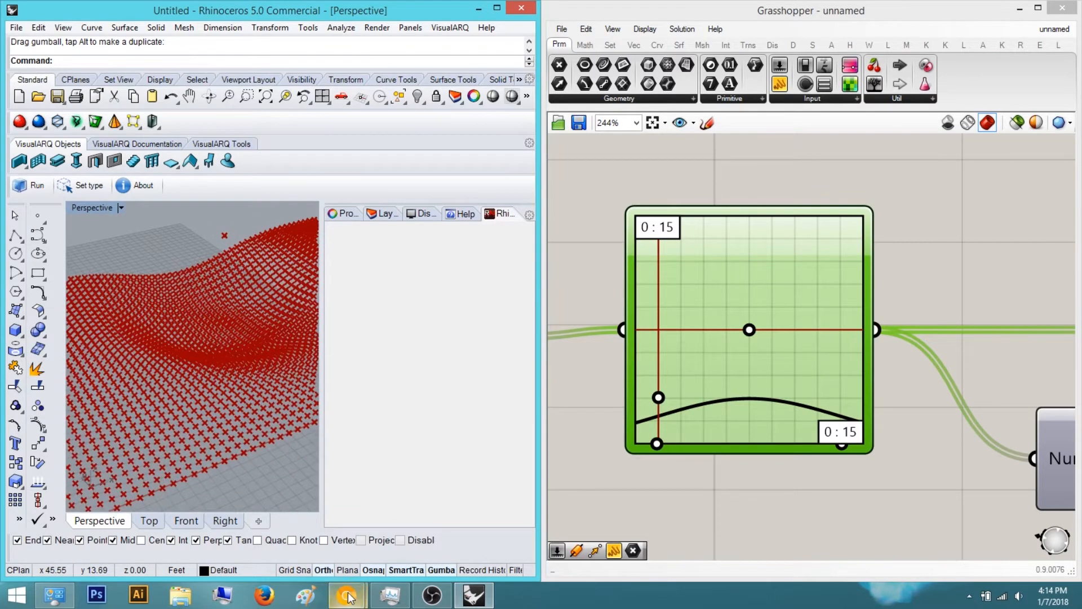
Bring up the reference wood wall photo in the browser and compare it with the viewport
mouse_move(347, 596)
left_click(434, 534)
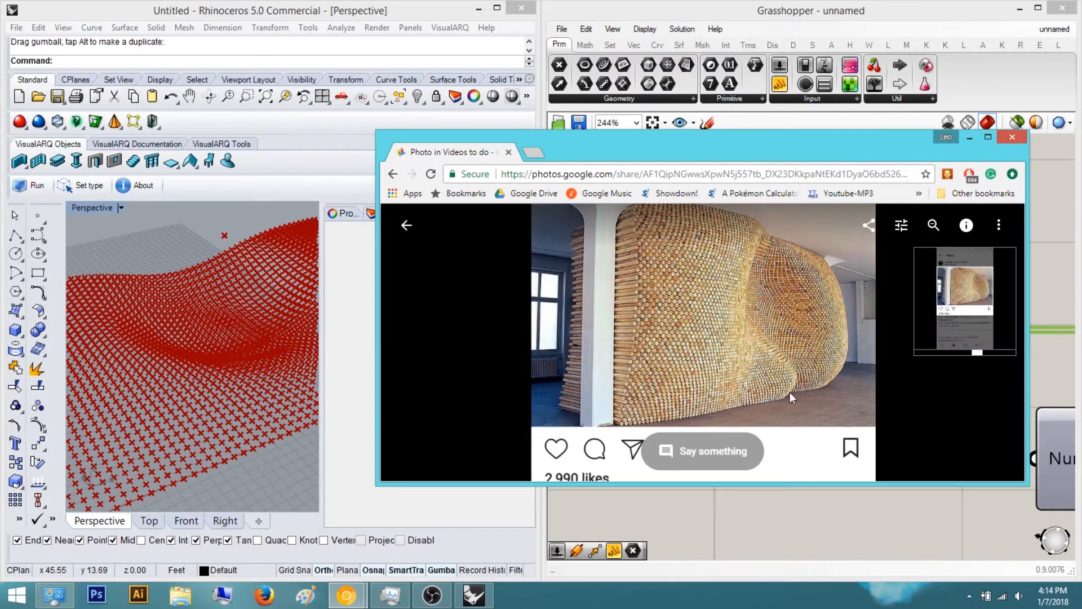
left_click_drag(693, 144, 607, 180)
left_click_drag(734, 186, 845, 179)
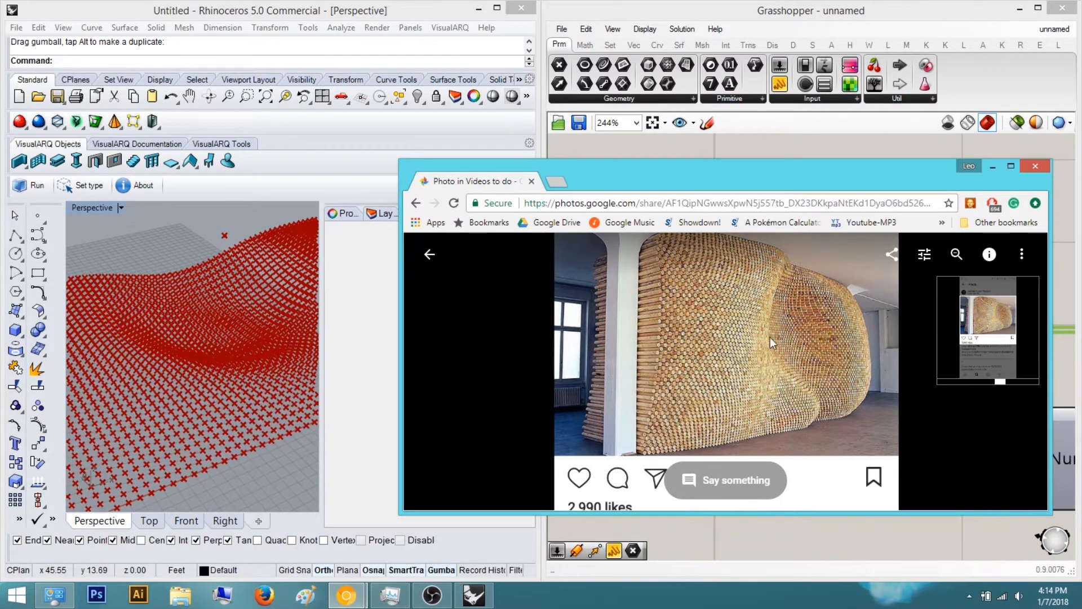
right_click_drag(214, 322, 248, 392)
scroll(194, 430, "down", 6)
left_click(948, 266)
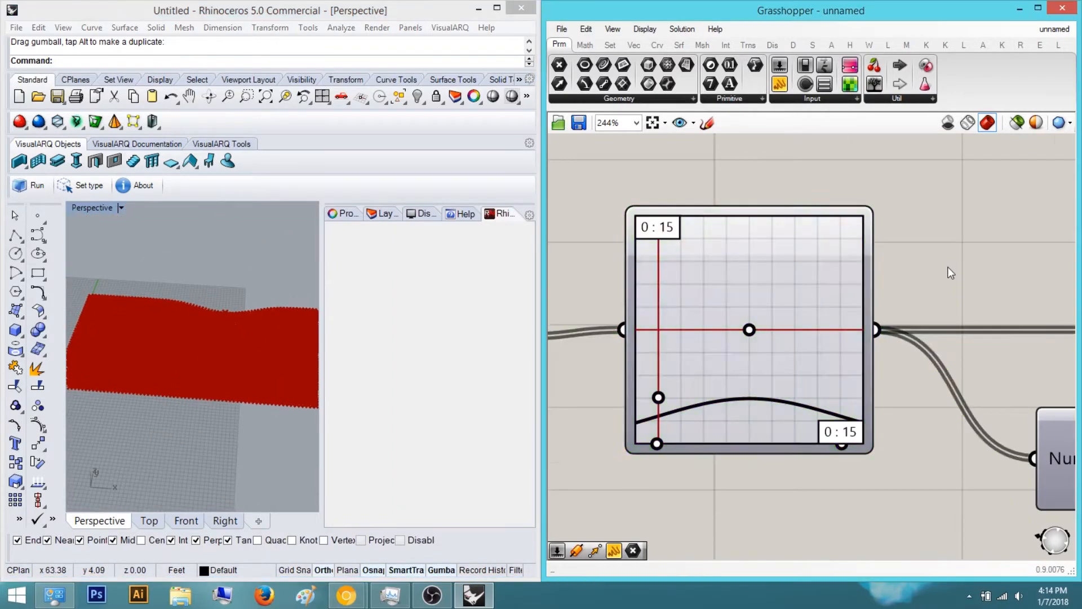
Rearrange the definition's components on the canvas into a tidier layout
scroll(939, 280, "down", 9)
right_click_drag(889, 305, 805, 327)
scroll(805, 327, "up", 1)
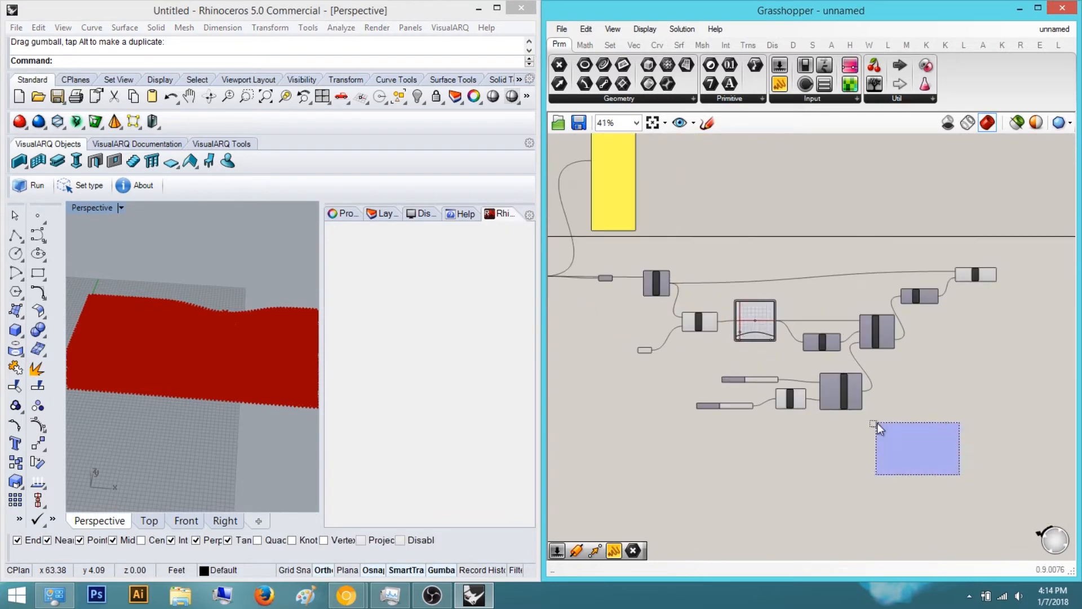
right_click_drag(896, 320, 817, 360)
scroll(924, 300, "up", 3)
left_click_drag(895, 334, 895, 320)
left_click(858, 364)
right_click_drag(858, 364, 844, 346)
scroll(844, 347, "down", 3)
right_click_drag(636, 374, 821, 377)
scroll(820, 378, "up", 3)
left_click_drag(704, 457, 587, 375)
left_click_drag(709, 378, 729, 374)
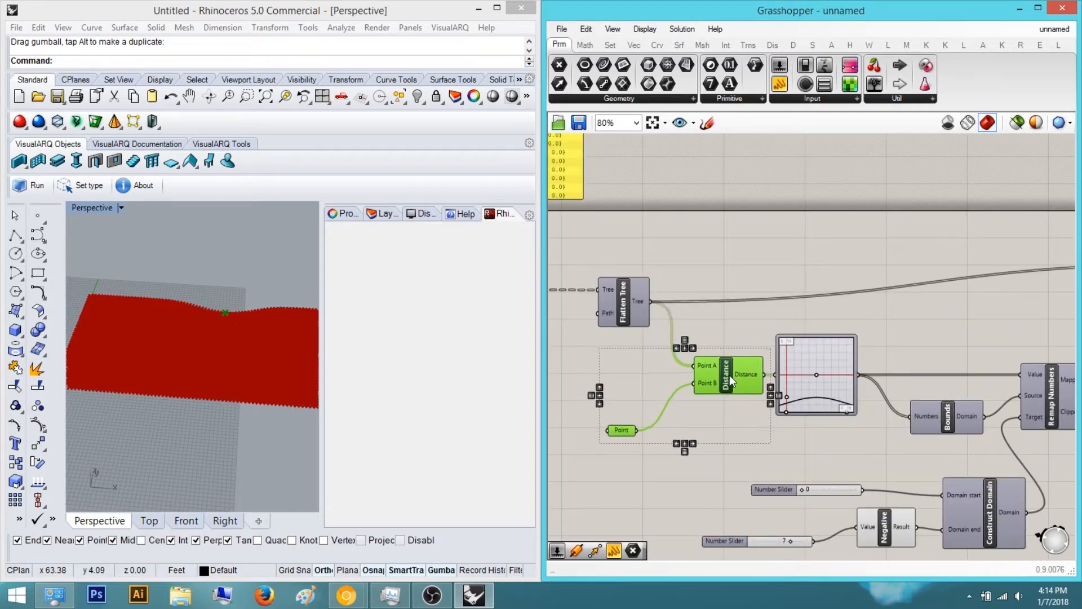
left_click_drag(808, 365, 871, 365)
left_click_drag(767, 440, 592, 350)
left_click_drag(718, 378, 740, 378)
left_click(788, 362)
right_click_drag(809, 319, 675, 333)
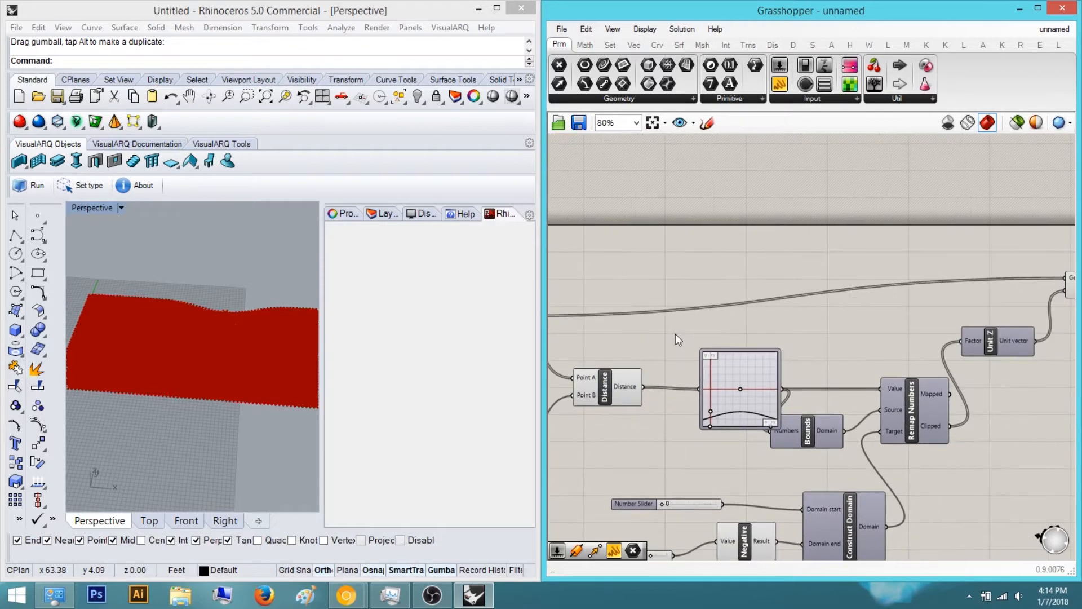
right_click_drag(1060, 331, 751, 365)
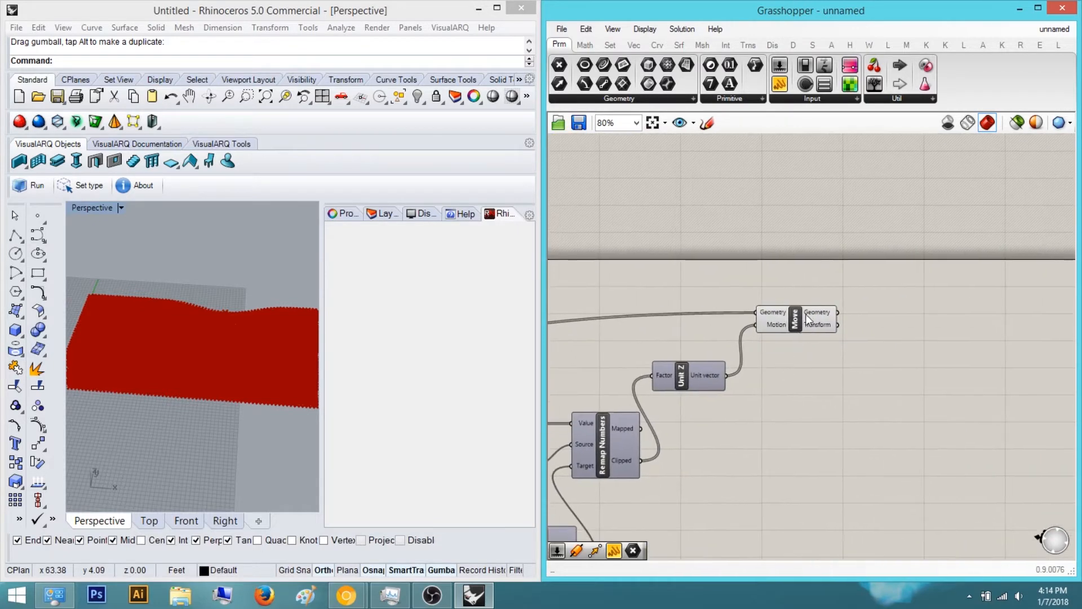
Add a new Move component to the canvas
double_click(907, 388)
scroll(790, 452, "down", 4)
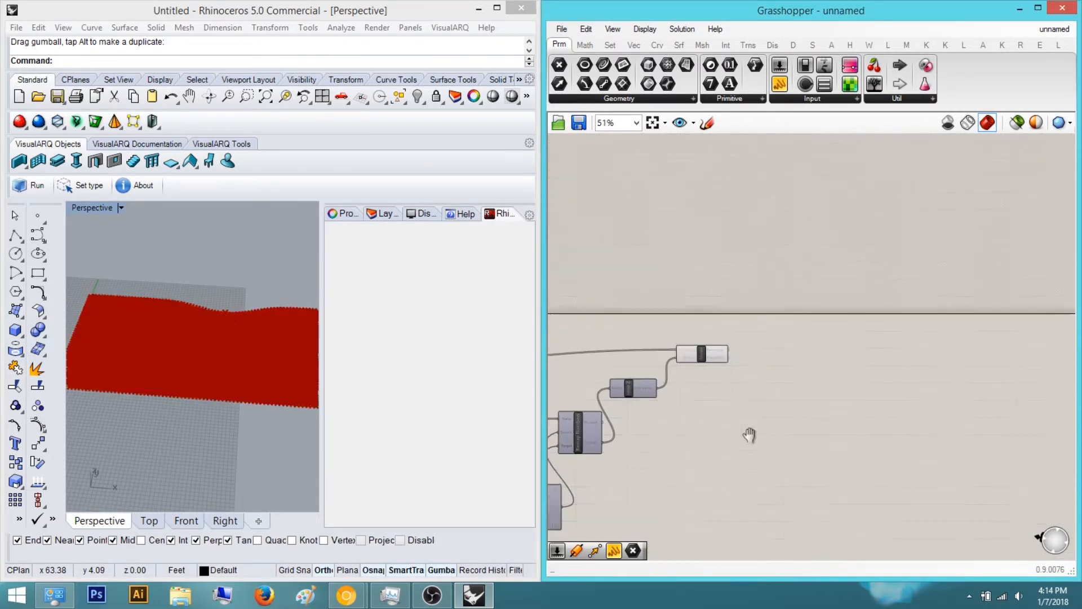
double_click(863, 394)
type("move")
key("Return")
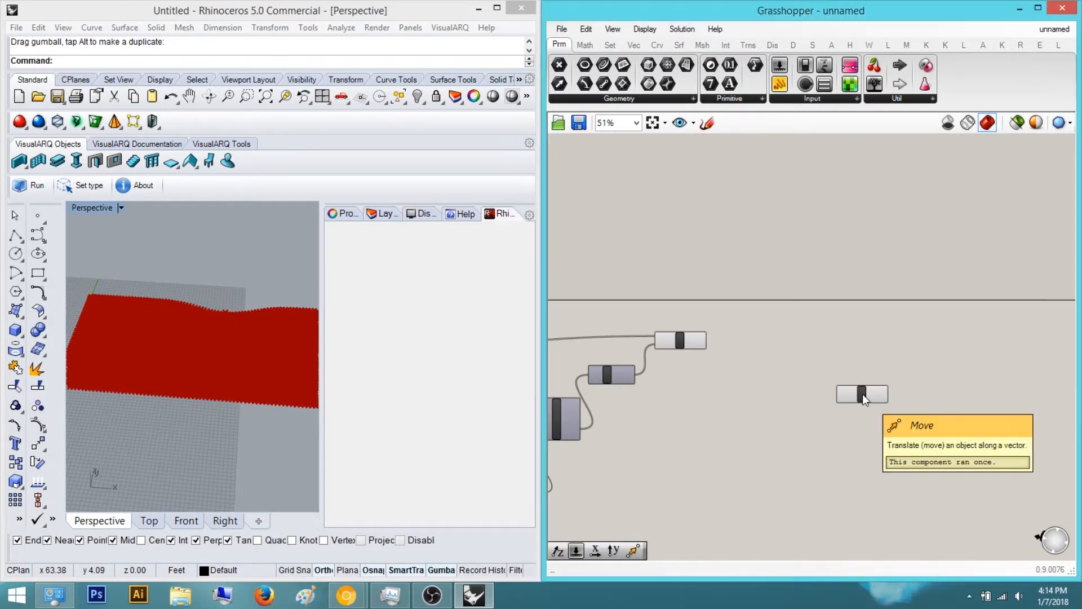
Delete the existing Move component and position the new one in its place
left_click(679, 340)
middle_click(679, 338)
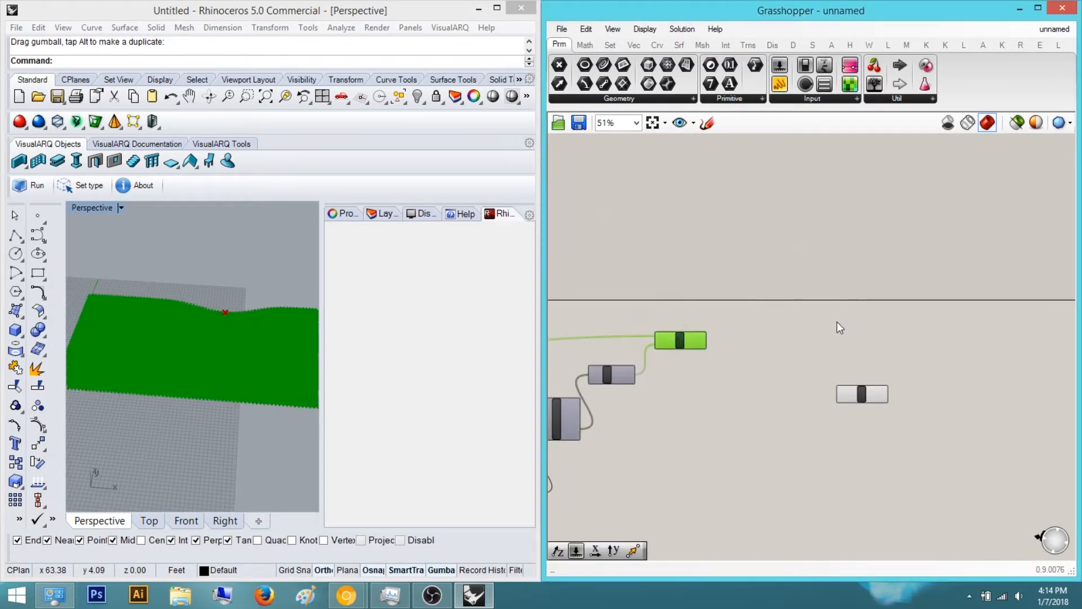
middle_click(688, 336)
left_click(732, 297)
left_click(834, 332)
right_click_drag(842, 339, 714, 363)
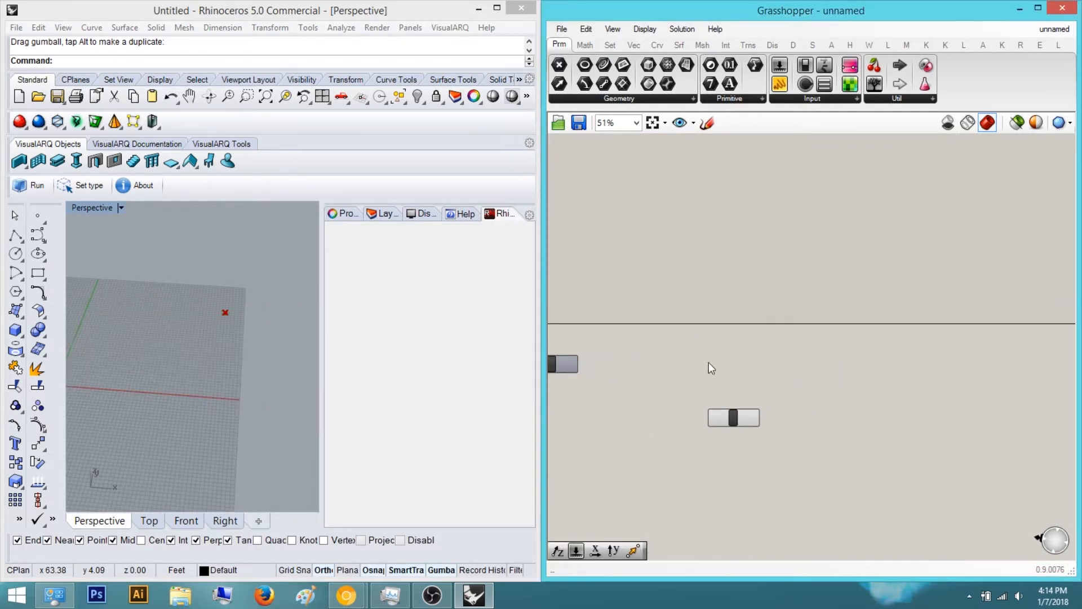
left_click_drag(931, 407, 958, 397)
Add a Unit Z component beside the Move component
double_click(882, 376)
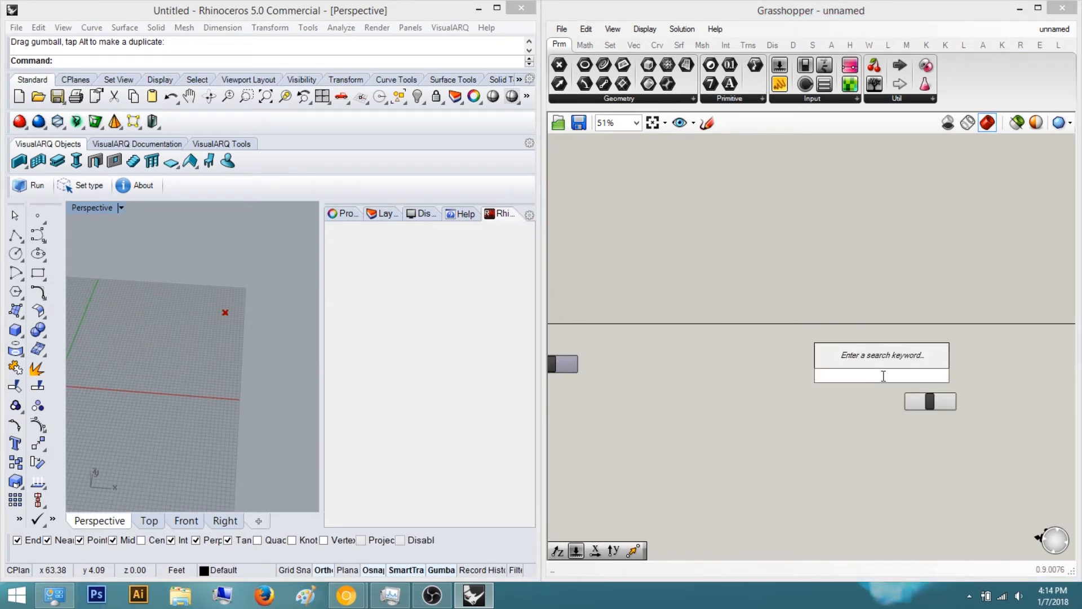
type("z")
key("Return")
left_click_drag(882, 375, 869, 437)
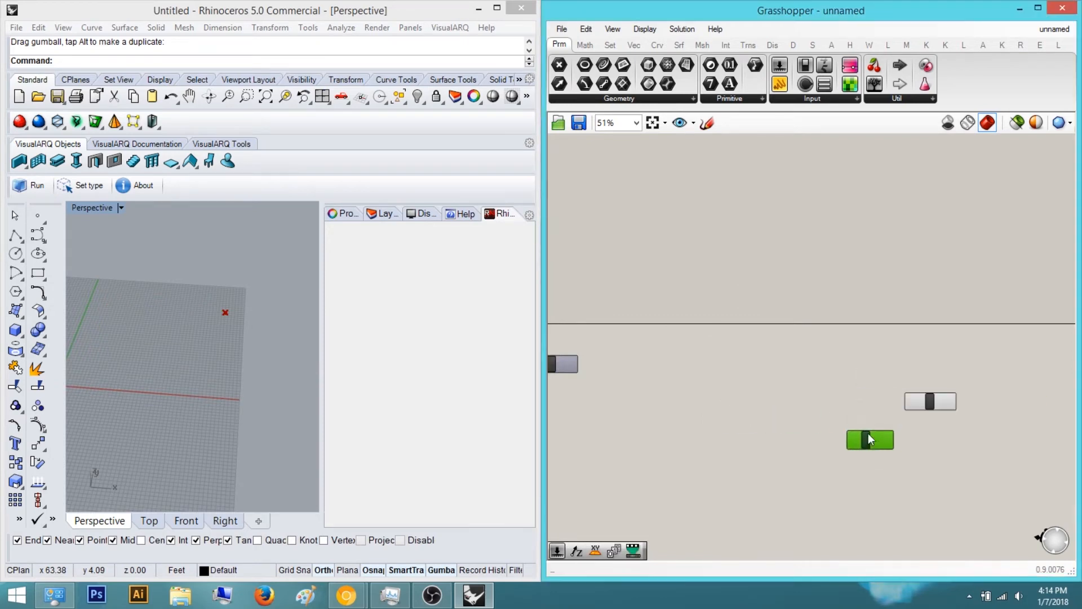
scroll(872, 429, "up", 5)
right_click_drag(761, 472, 914, 410)
Add a Remap Numbers component and wire its Clipped output into Unit Z's Factor input
double_click(848, 457)
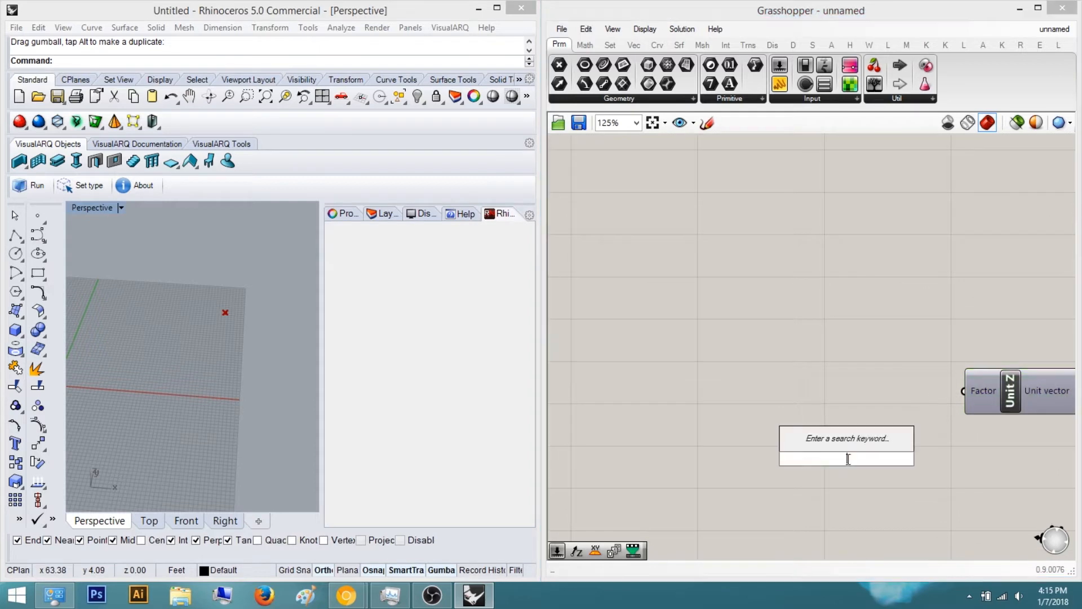
type("rema")
key("Return")
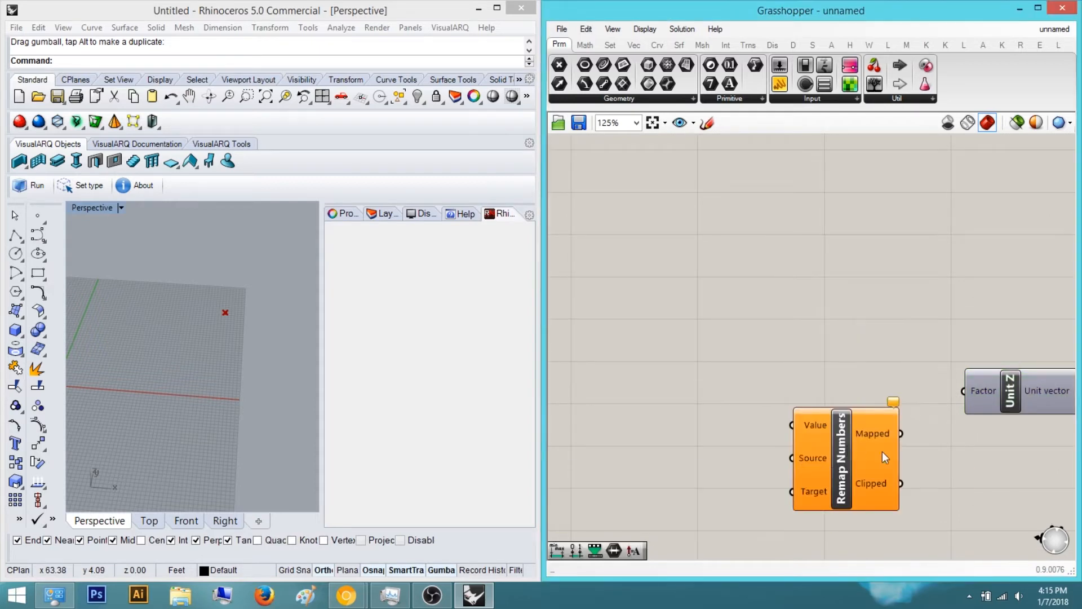
left_click_drag(963, 397, 962, 396)
right_click_drag(889, 474, 854, 326)
left_click_drag(854, 326, 861, 371)
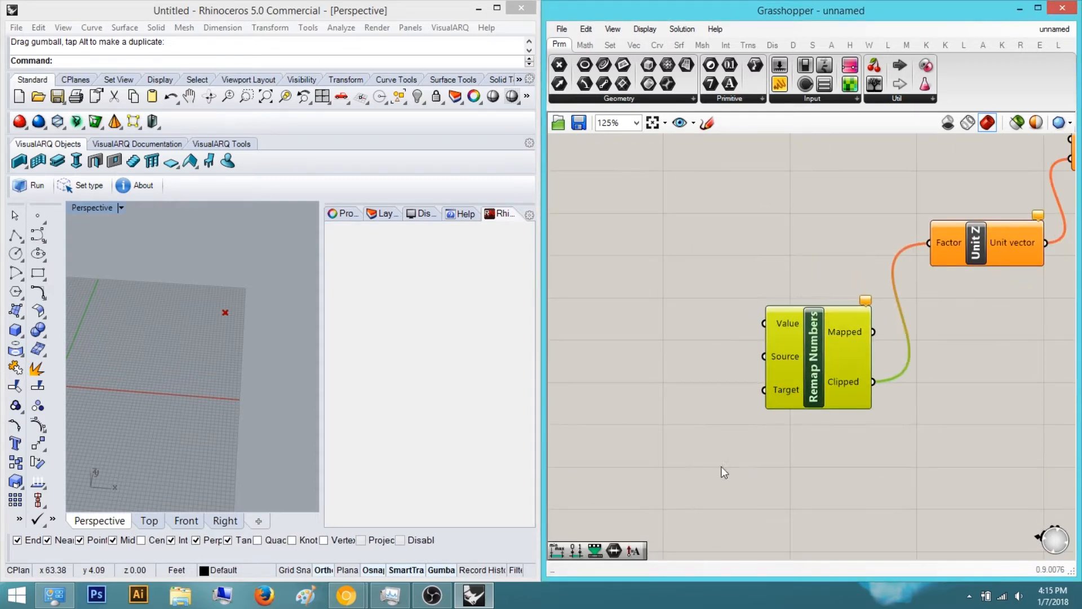
Add a Construct Domain component and wire it into Remap Numbers' Target input
right_click_drag(704, 462, 776, 469)
double_click(776, 468)
type("construct dom")
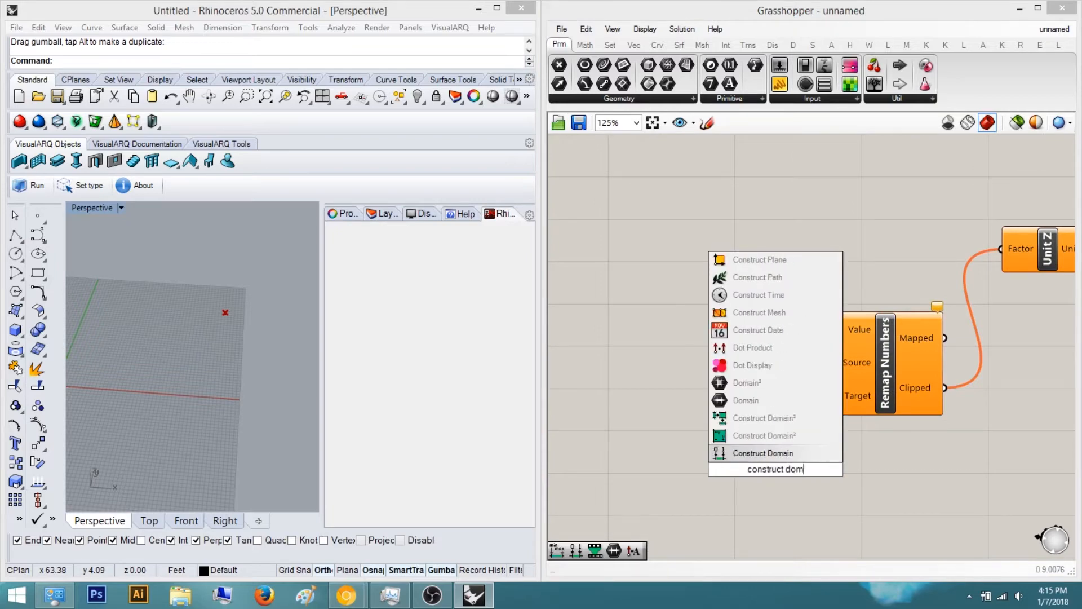
key("Return")
right_click_drag(777, 496, 787, 402)
left_click_drag(787, 407, 710, 506)
Add a Bounds component to the left of Remap Numbers
right_click_drag(776, 273, 803, 405)
double_click(803, 404)
type("bo")
key("Return")
left_click_drag(804, 404, 693, 397)
left_click_drag(750, 398, 776, 404)
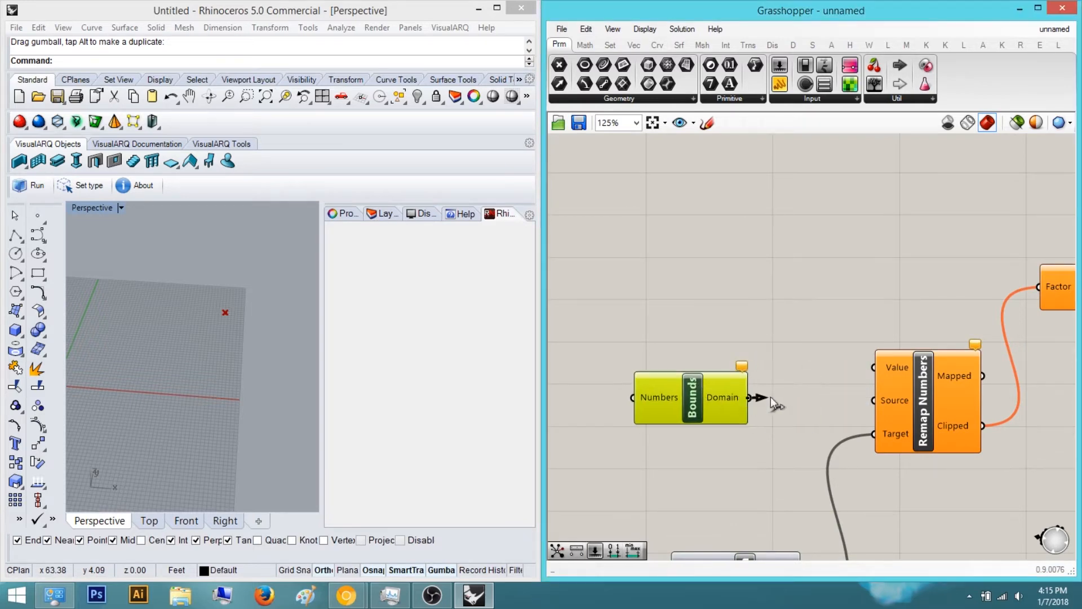
right_click_drag(596, 316, 804, 336)
double_click(804, 335)
type("con")
key("BackSpace")
key("BackSpace")
key("BackSpace")
Wire the Bounds Domain output into Remap Numbers' Source input
right_click_drag(892, 332, 681, 298)
scroll(861, 337, "down", 1)
right_click_drag(629, 348, 712, 351)
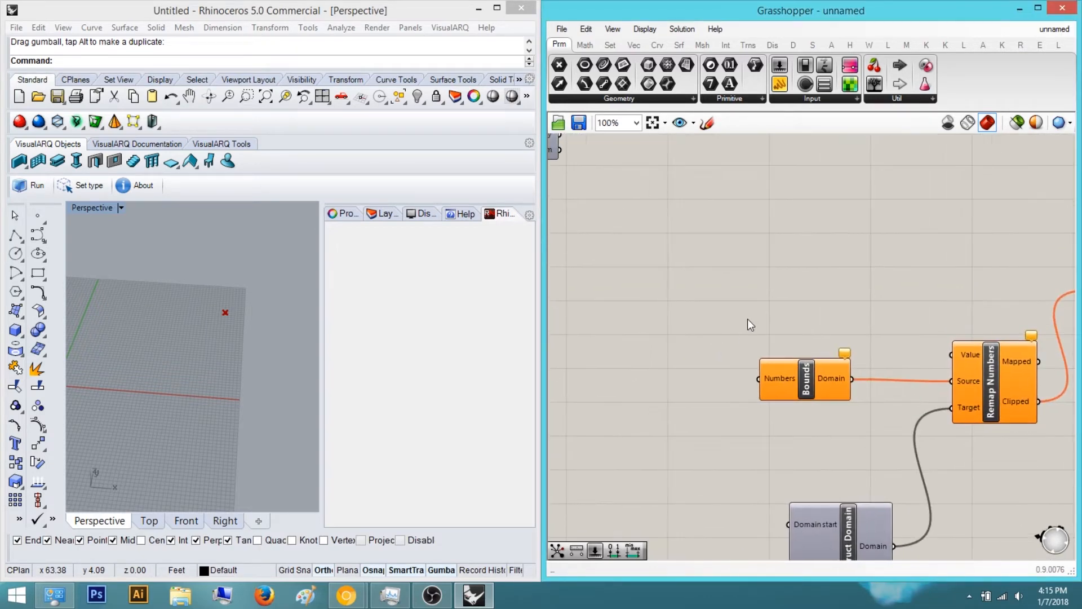
Add a Graph Mapper component above the Bounds component
double_click(748, 320)
type("graph mapper")
key("Return")
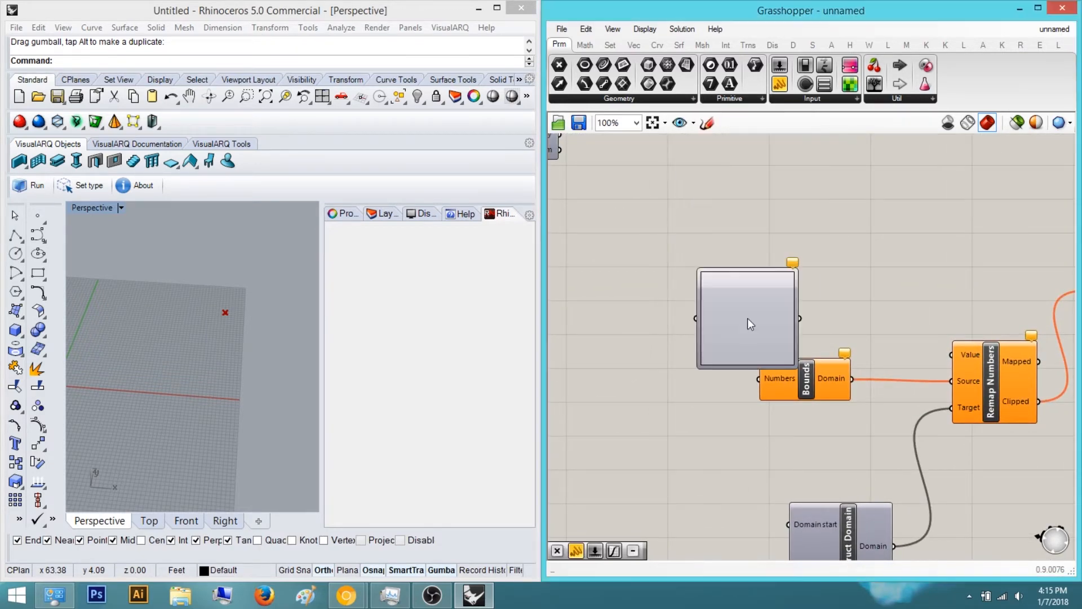
Move the Graph Mapper left and wire its output into the Bounds Numbers input and the Remap Numbers Value input
left_click_drag(747, 319, 607, 340)
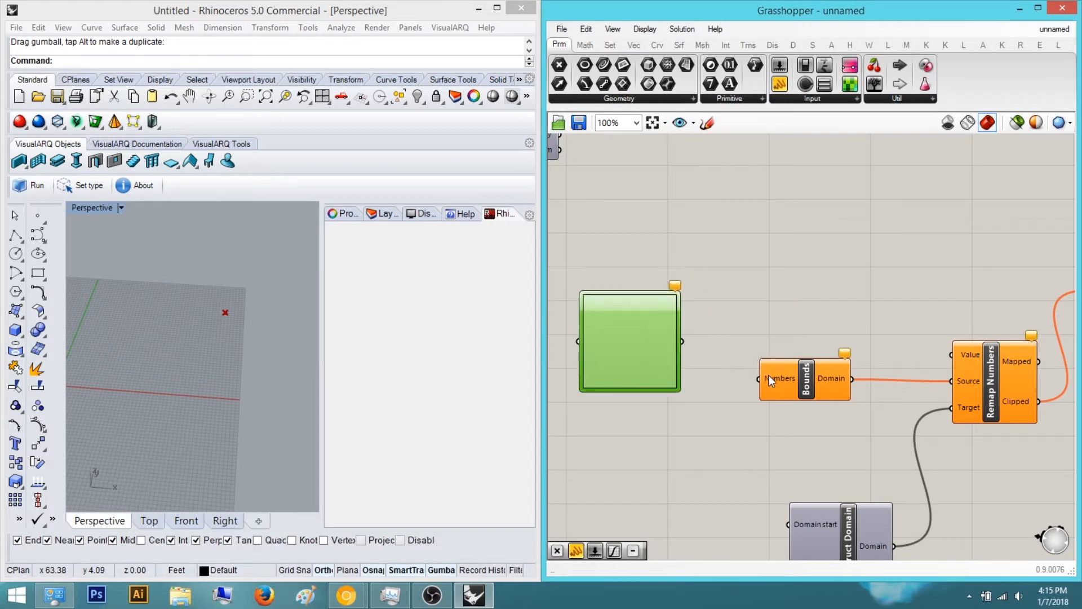
left_click_drag(692, 333, 897, 347)
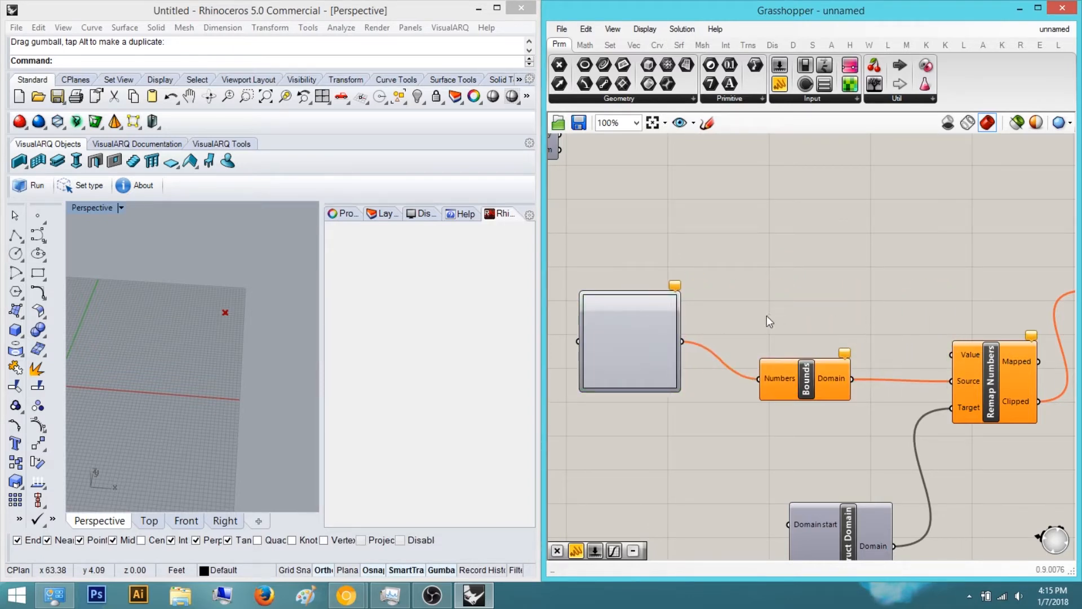
left_click_drag(683, 341, 953, 355)
right_click_drag(726, 320, 737, 353)
scroll(905, 355, "down", 4)
scroll(737, 352, "up", 3)
scroll(737, 353, "down", 4)
left_click_drag(722, 316, 908, 310, "alt")
scroll(822, 330, "up", 1)
key("ctrl+z")
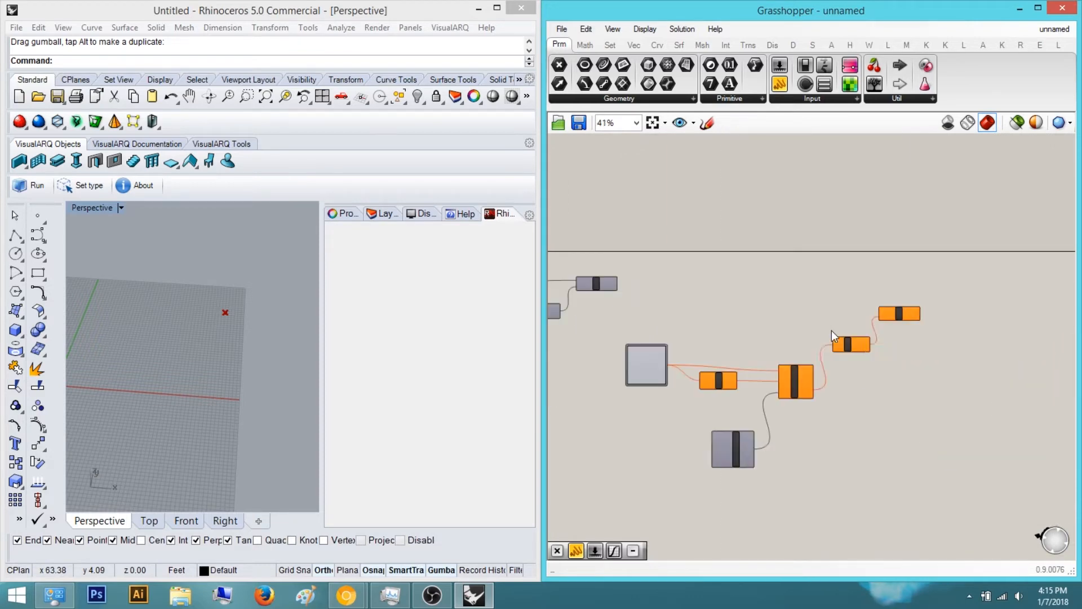
Add a Distance component before the Graph Mapper and wire the grid points into its Point A input
left_click_drag(619, 321, 719, 320, "alt")
double_click(699, 290)
type("dista")
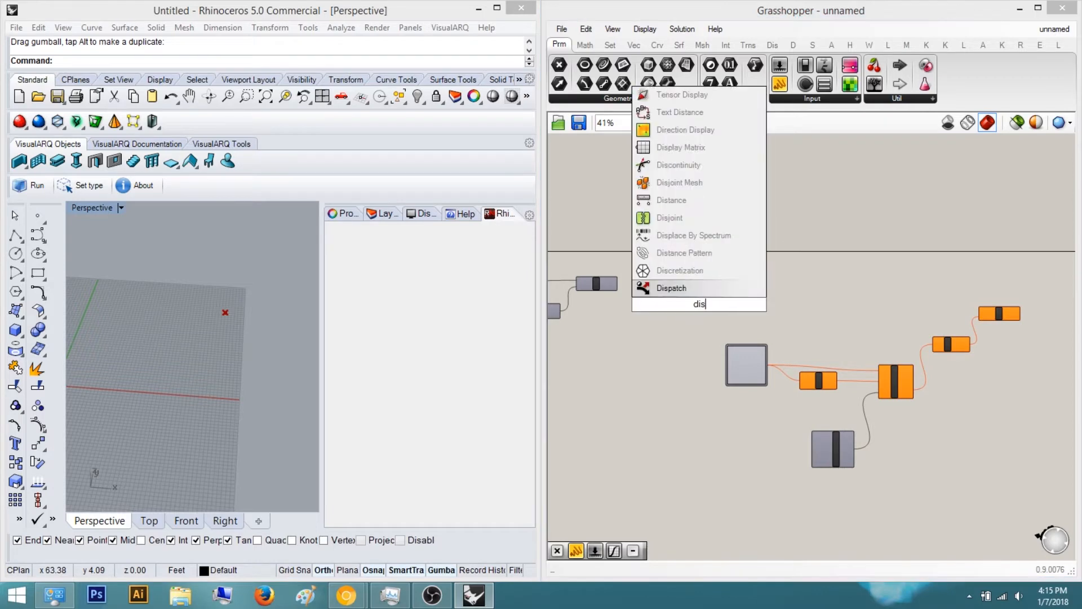
key("Up")
key("Return")
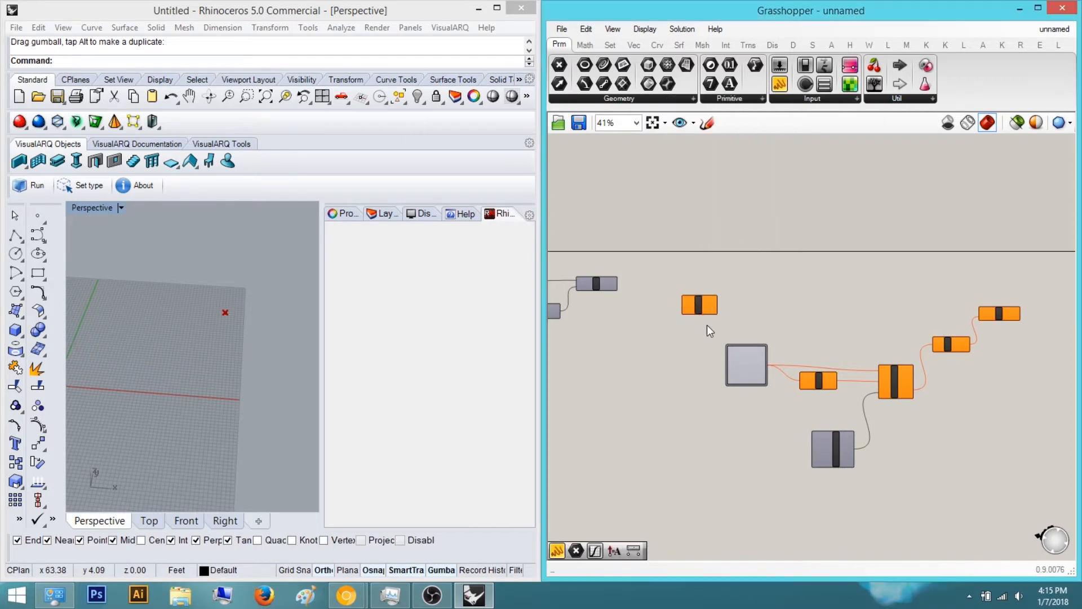
scroll(700, 282, "up", 5)
scroll(807, 438, "down", 10)
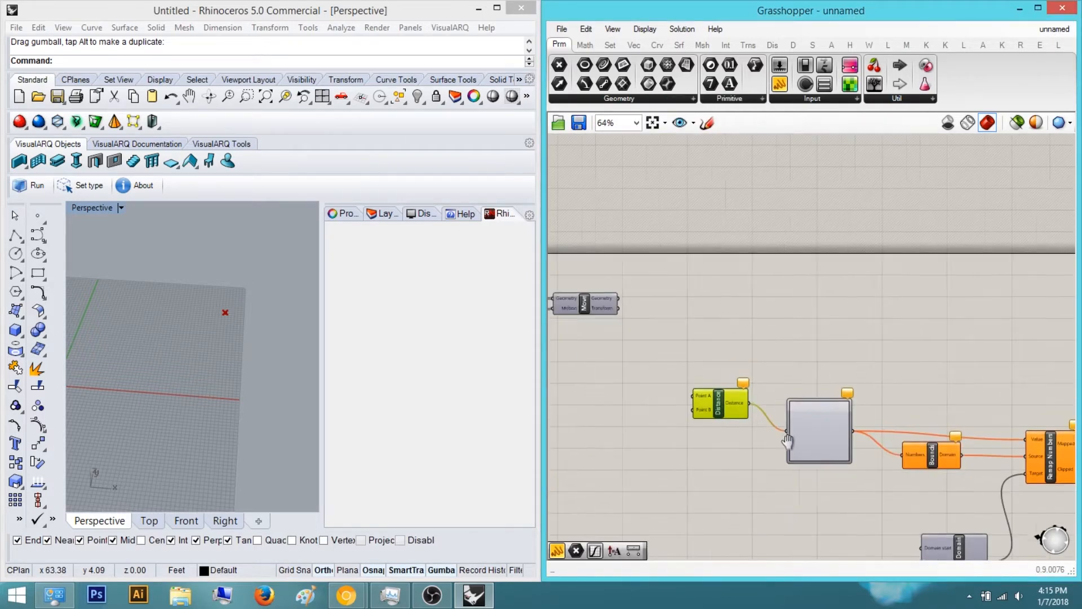
scroll(705, 426, "up", 5)
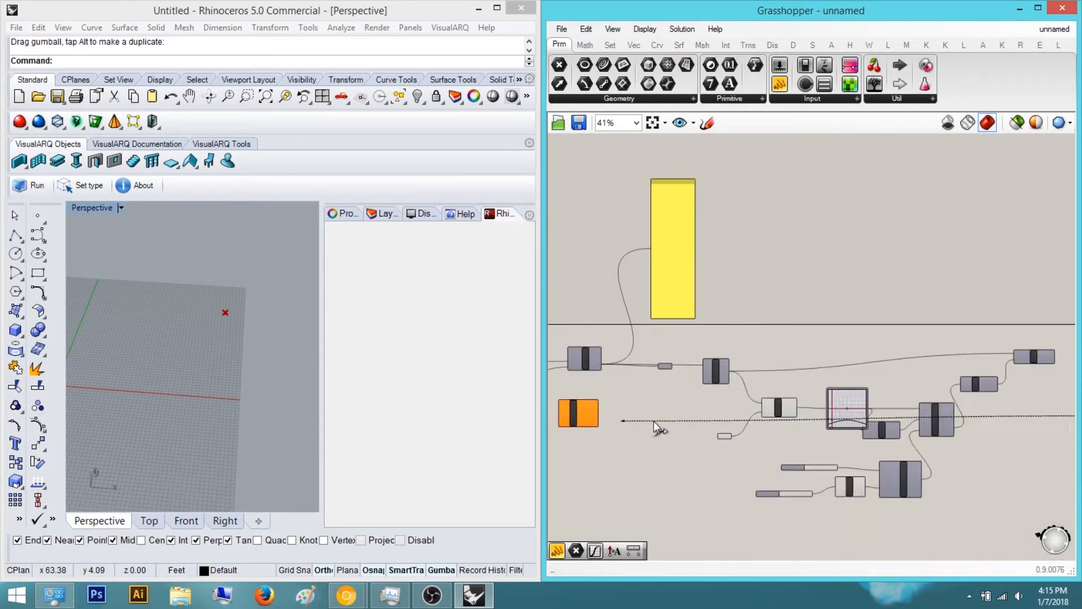
scroll(715, 416, "down", 1)
left_click_drag(721, 412, 564, 328)
scroll(695, 377, "up", 6)
scroll(818, 361, "down", 7)
scroll(793, 427, "up", 6)
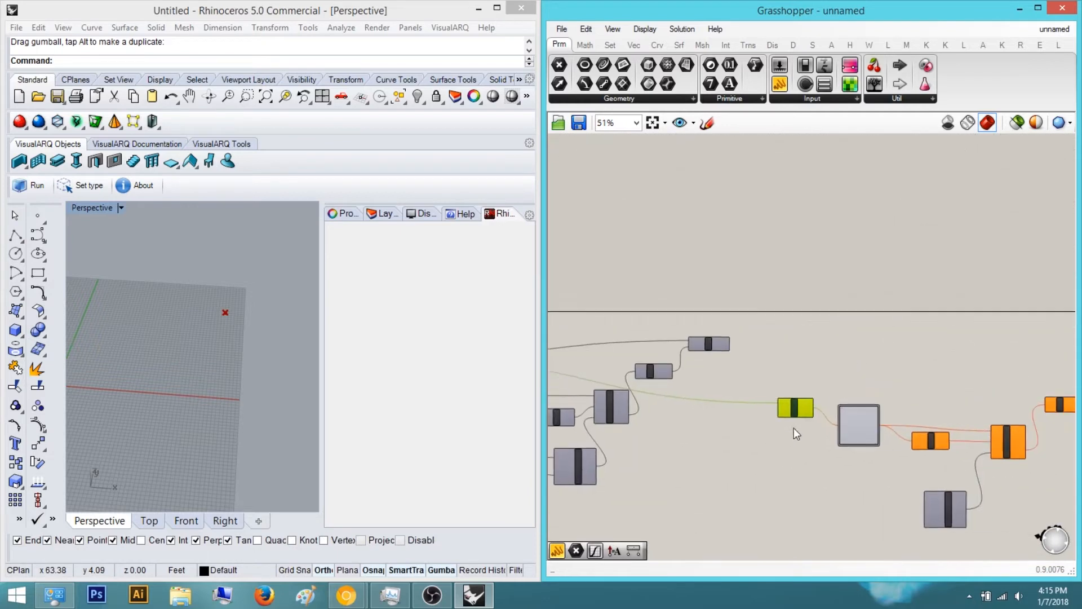
Add a Point parameter and wire it into the Distance component's Point B input
double_click(734, 428)
type("point")
key("Return")
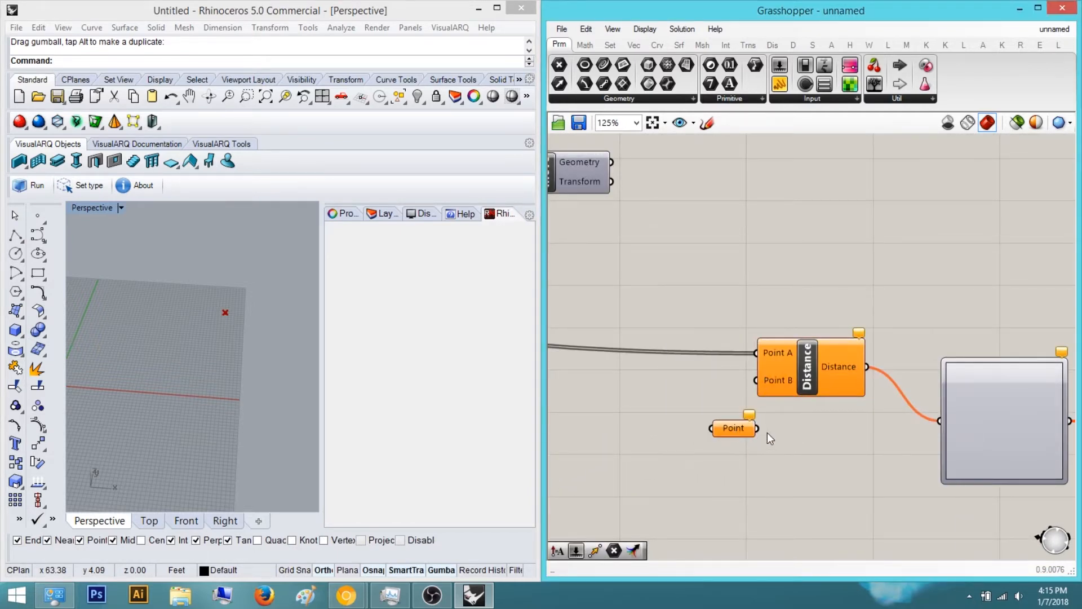
left_click_drag(761, 368, 760, 370)
right_click_drag(733, 428, 784, 348)
Add a number slider and wire it into the Construct Domain's Domain start input
scroll(797, 465, "down", 3)
right_click_drag(865, 450, 874, 398)
mouse_move(807, 427)
right_mouse_down()
mouse_move(863, 444)
mouse_move(831, 430)
right_mouse_up()
scroll(1001, 436, "up", 1)
double_click(876, 428)
type("number slider")
key("Return")
scroll(910, 426, "up", 2)
left_click_drag(969, 429, 962, 431)
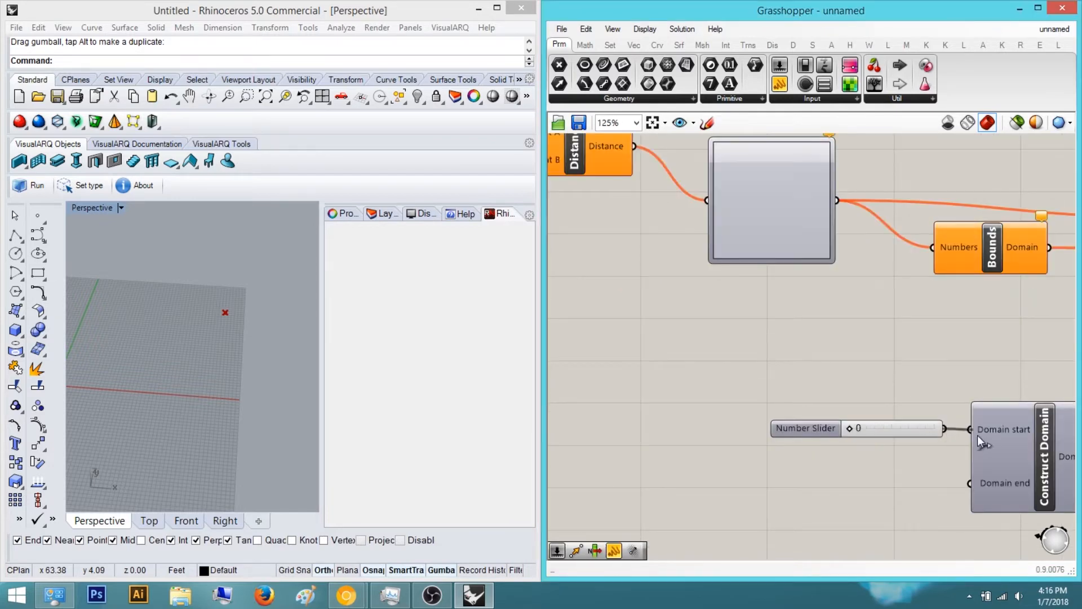
Add a second number slider and wire it into the Construct Domain's Domain end input
double_click(901, 509)
type("number slider")
key("Return")
scroll(941, 499, "up", 3)
left_click_drag(931, 513, 995, 469)
scroll(878, 456, "down", 8)
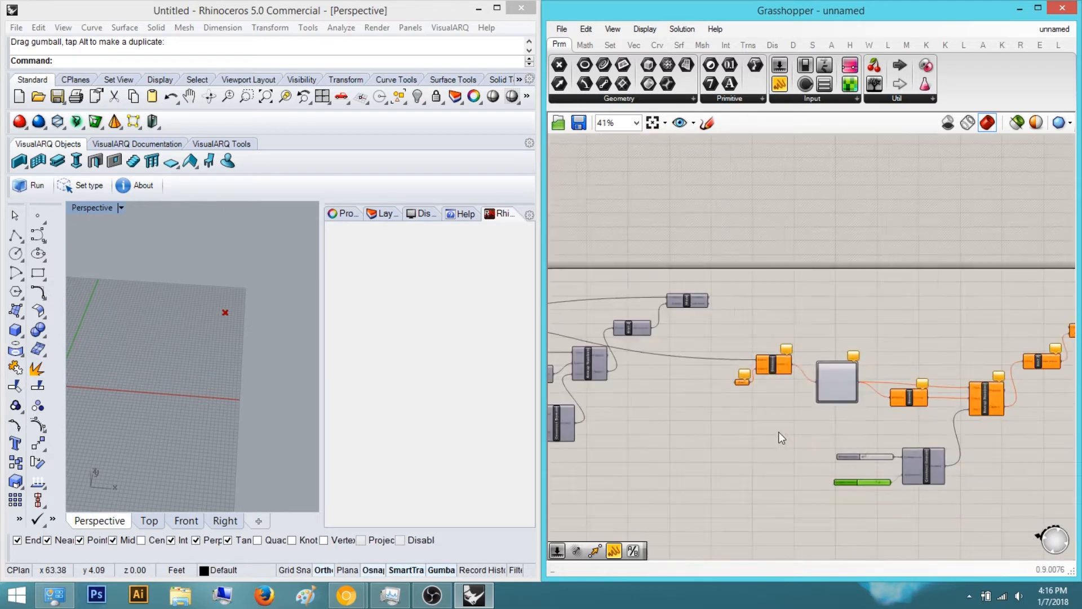
Set the Graph Mapper's graph type to Gaussian
right_click_drag(850, 373, 932, 392)
scroll(931, 393, "up", 3)
left_click(931, 393)
right_click(929, 376)
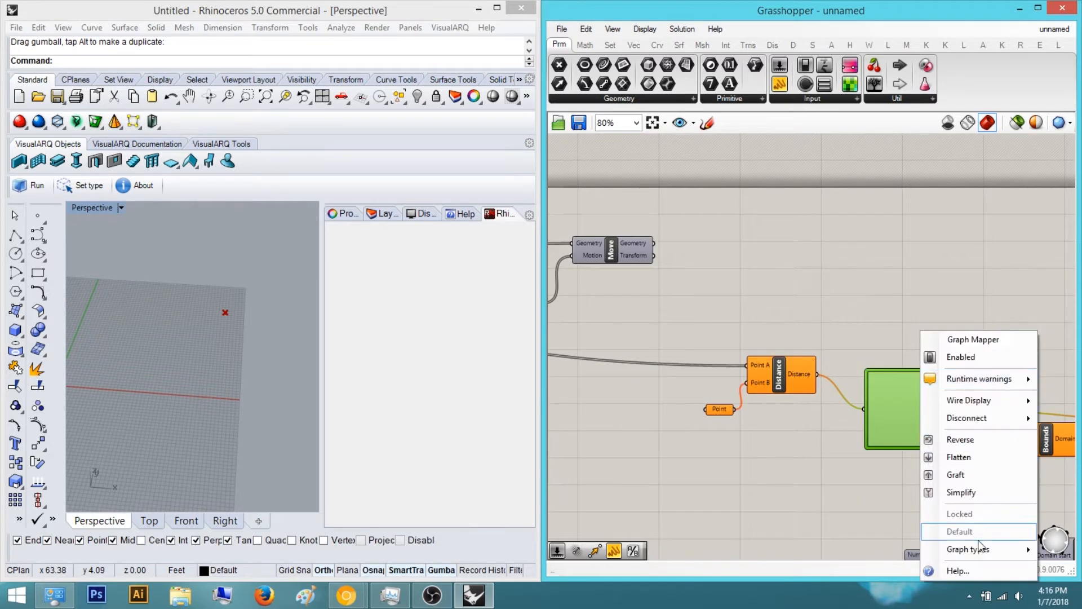
left_click(787, 456)
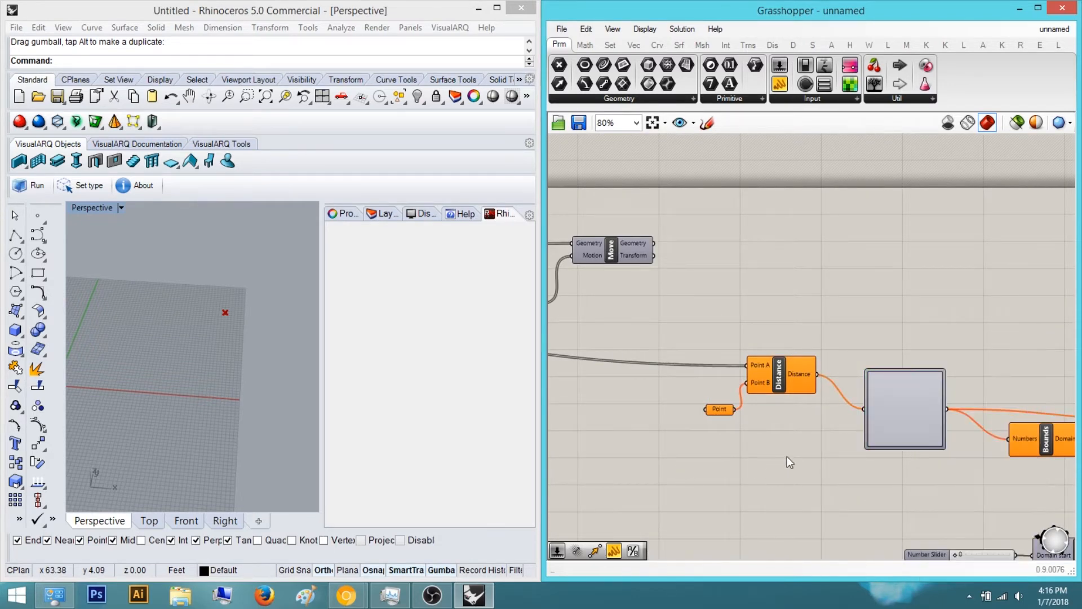
right_click_drag(915, 431, 702, 415)
scroll(701, 415, "down", 2)
scroll(647, 394, "up", 2)
right_click(647, 394)
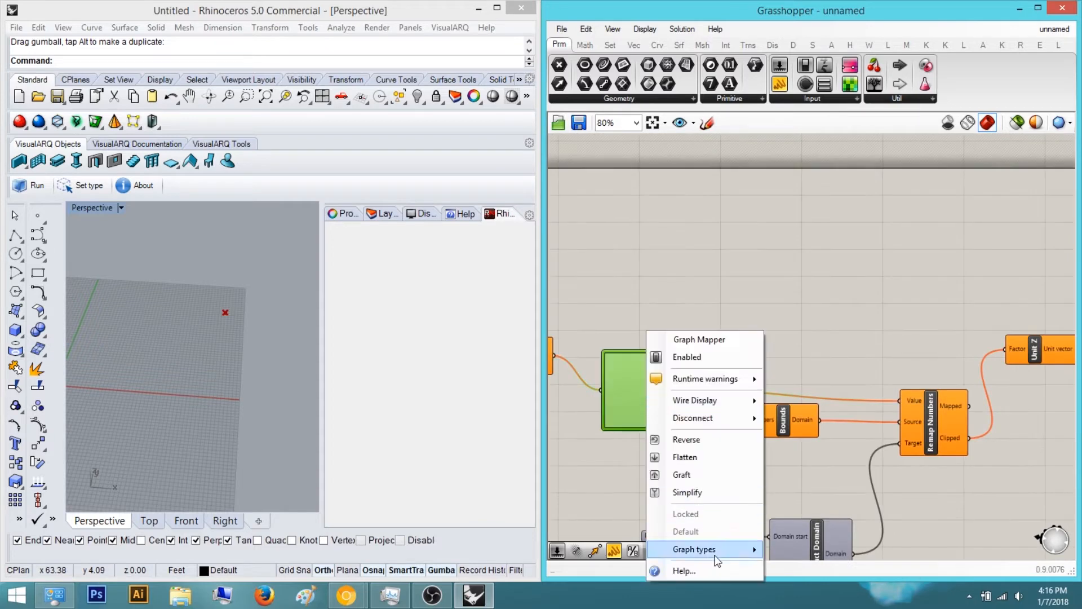
mouse_move(718, 558)
left_click(804, 453)
Switch the Rhino view to the Top viewport and toggle the Move component's preview
scroll(871, 368, "down", 2)
scroll(852, 441, "up", 1)
right_click_drag(61, 297, 179, 452)
left_click(148, 520)
scroll(169, 386, "up", 5)
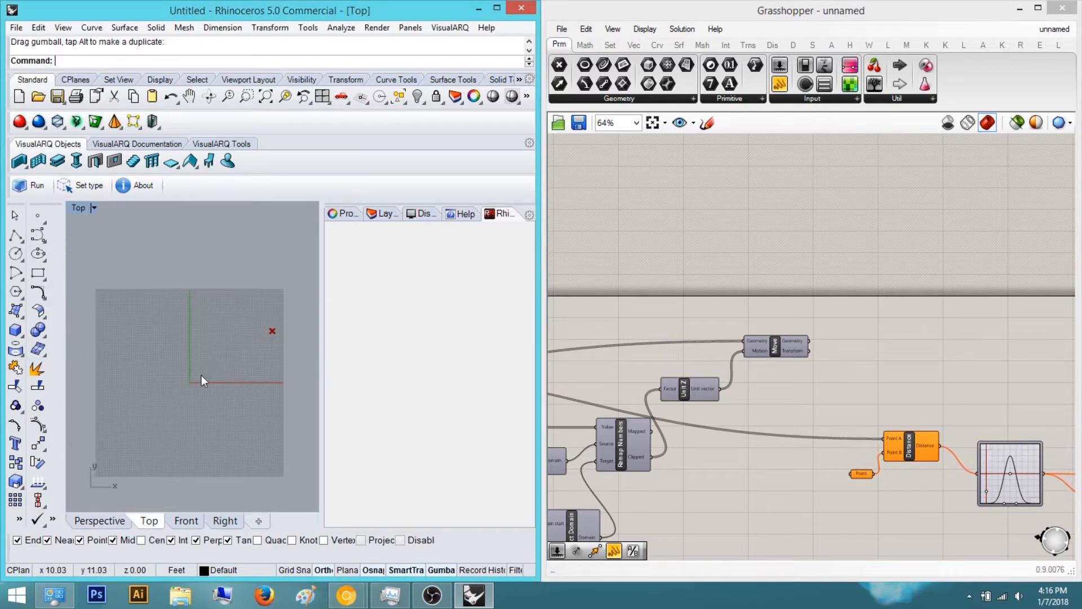
scroll(173, 367, "down", 4)
left_click(789, 341)
middle_click(788, 341)
left_click(815, 315)
left_click(888, 321)
scroll(203, 356, "up", 2)
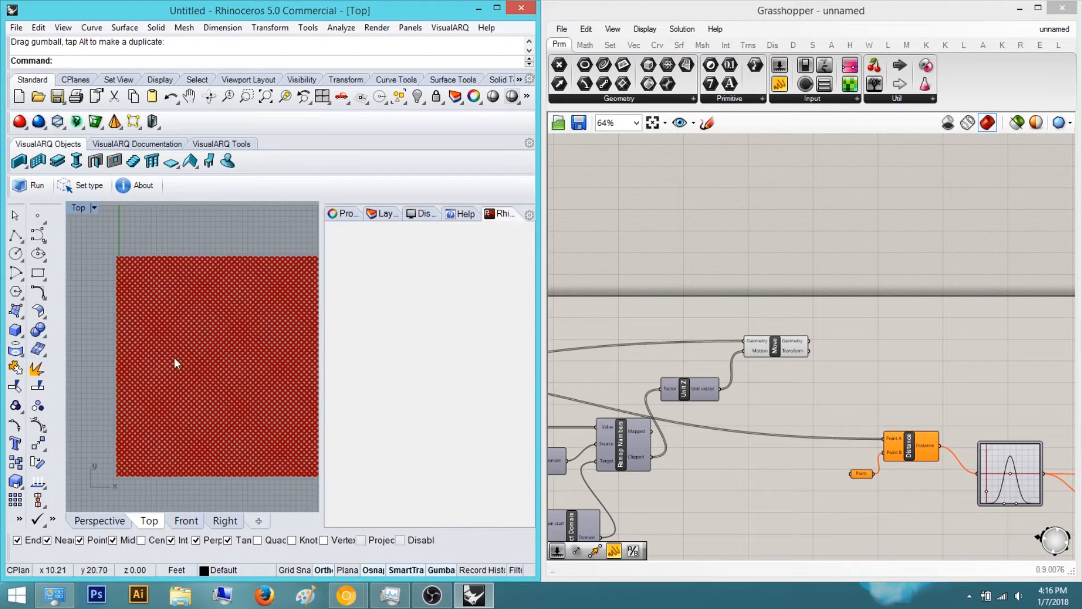
Create a point in the Top viewport to act as the attractor
left_click(44, 220)
scroll(222, 399, "down", 6)
right_click_drag(282, 405, 161, 407)
scroll(217, 401, "up", 4)
left_click(781, 345)
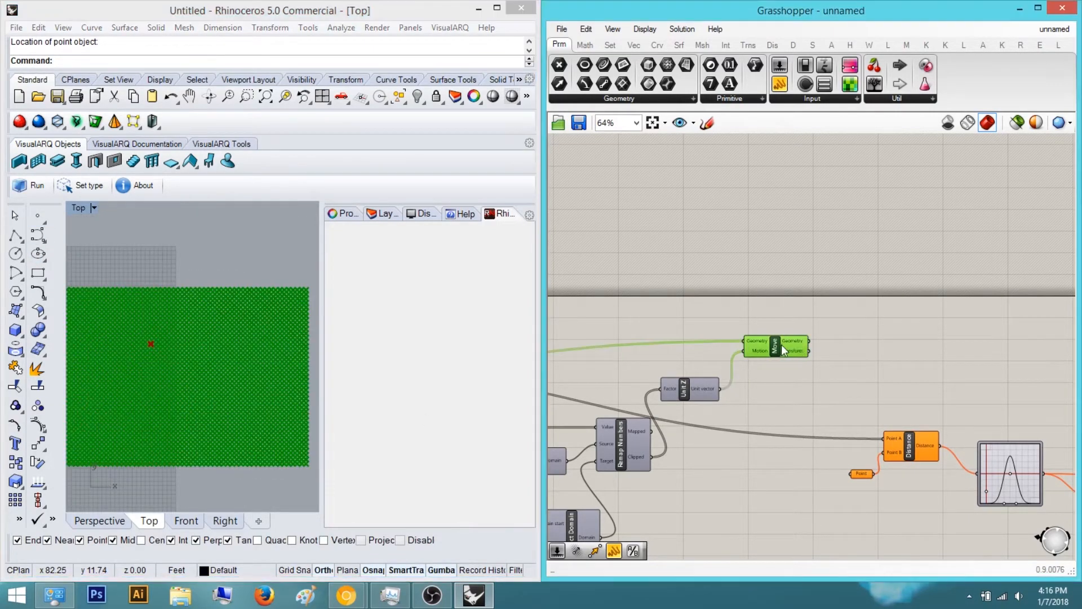
middle_click(781, 345)
left_click(818, 328)
left_click(839, 310)
right_click_drag(773, 355, 802, 355)
scroll(802, 355, "down", 4)
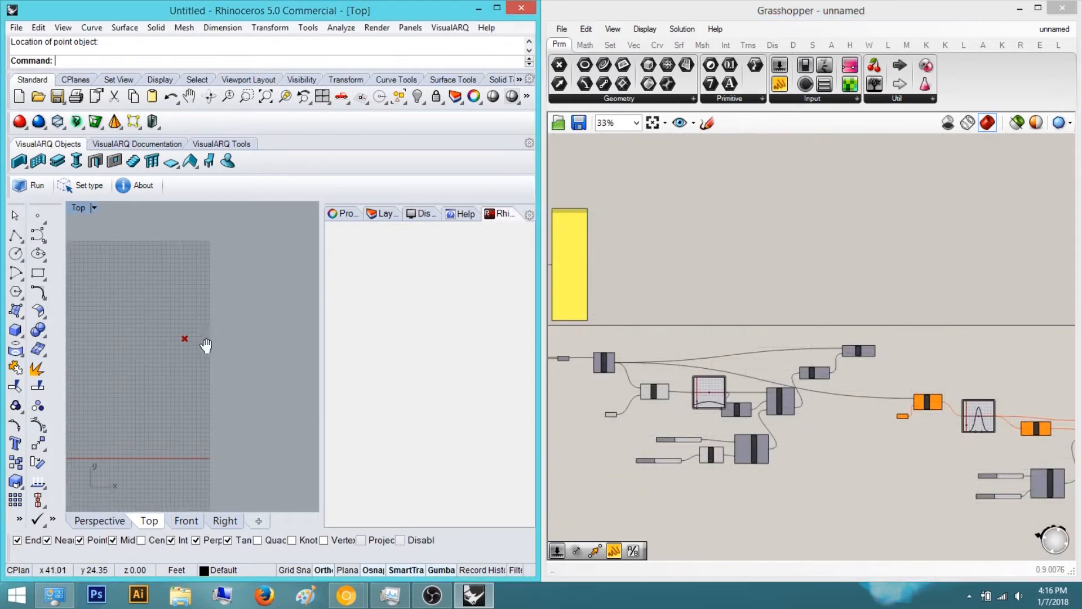
scroll(187, 373, "down", 4)
scroll(778, 434, "up", 5)
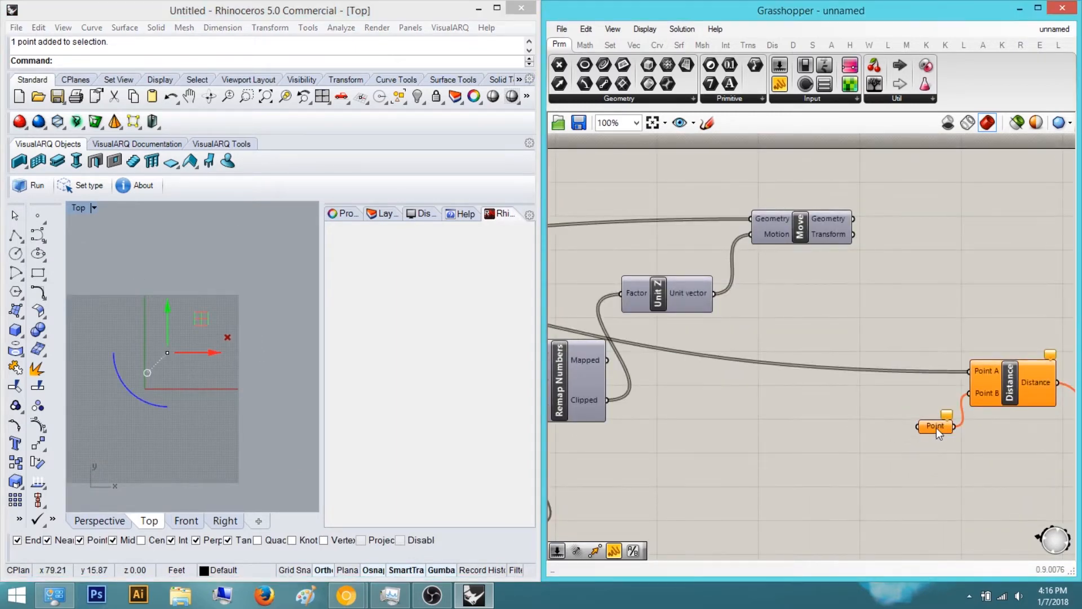
Set the Point parameter to the attractor point drawn in Rhino
right_click(935, 427)
left_click(969, 461)
right_click_drag(950, 431, 789, 461)
left_click(881, 454)
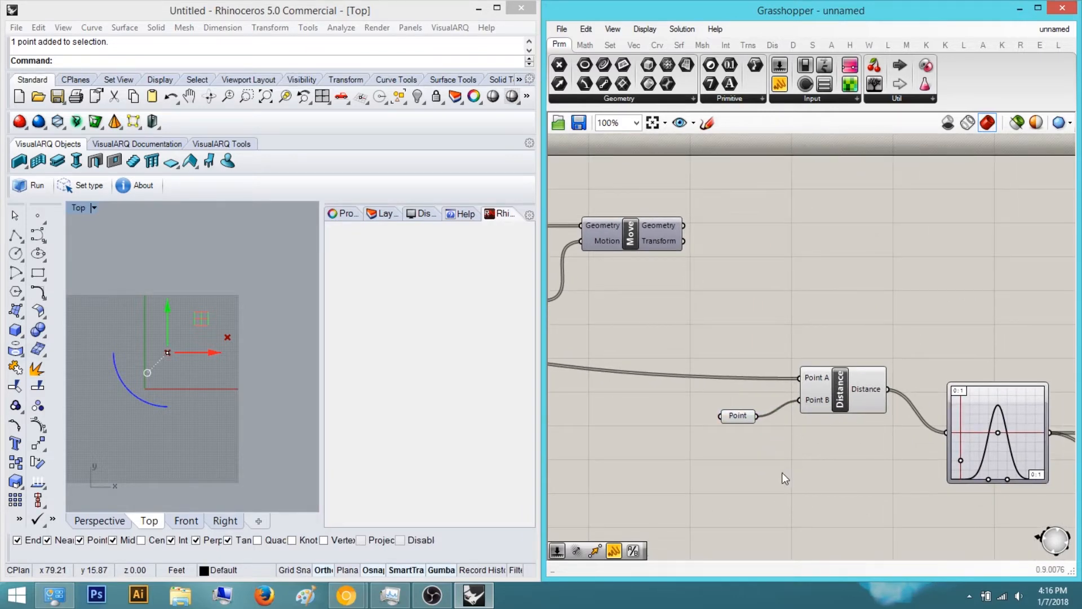
Switch to the Perspective viewport and orbit to examine the grid points around the attractor
scroll(897, 374, "down", 4)
right_click_drag(924, 367, 711, 418)
scroll(880, 383, "up", 4)
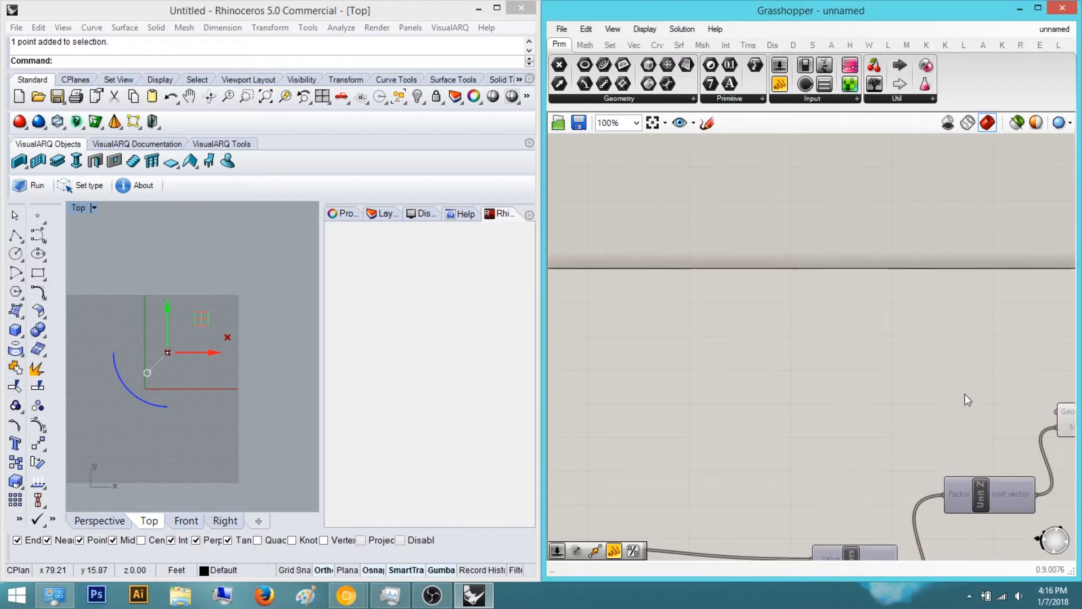
scroll(1009, 413, "down", 5)
mouse_move(1052, 410)
left_mouse_down()
mouse_move(902, 384)
mouse_move(850, 418)
mouse_move(1039, 425)
left_mouse_up()
scroll(744, 382, "up", 7)
right_click_drag(983, 426, 620, 331)
right_click_drag(754, 360, 734, 298)
scroll(809, 313, "down", 5)
left_click(108, 520)
scroll(188, 385, "up", 7)
right_click_drag(188, 384, 276, 371)
left_click_drag(277, 375, 254, 378)
right_click_drag(222, 368, 281, 336)
scroll(902, 410, "up", 4)
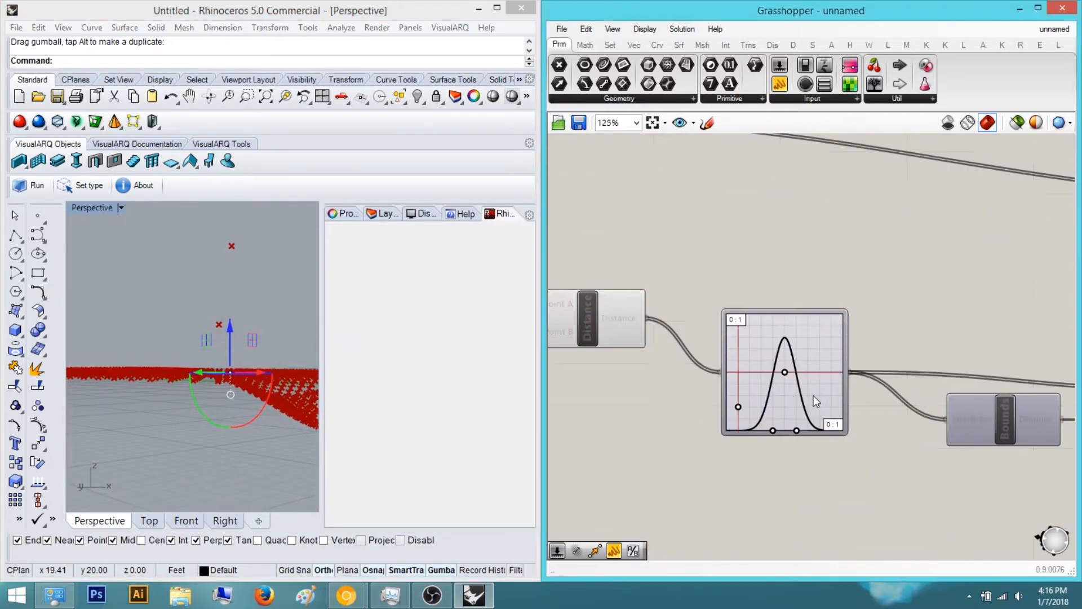
In the Graph Editor, set the Gaussian graph's X[1] and Y[1] maximums to 10
double_click(741, 320)
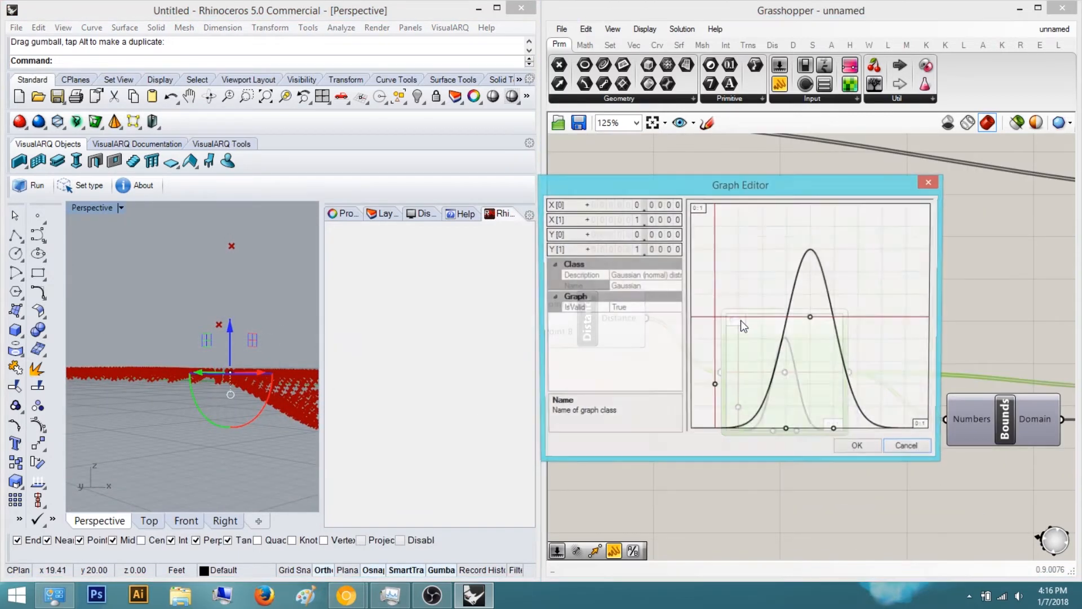
double_click(645, 220)
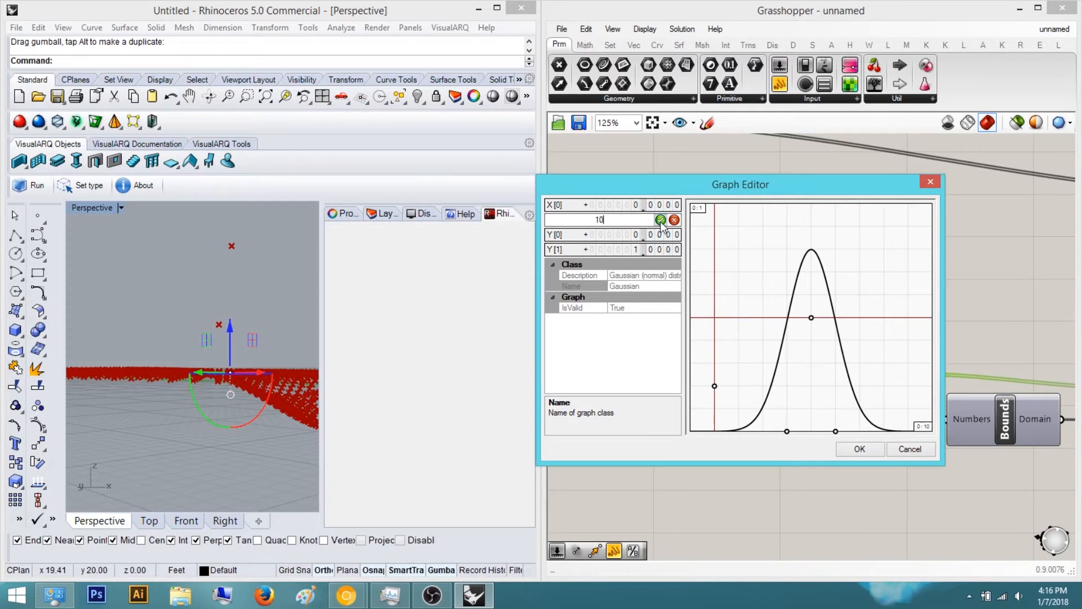
double_click(669, 251)
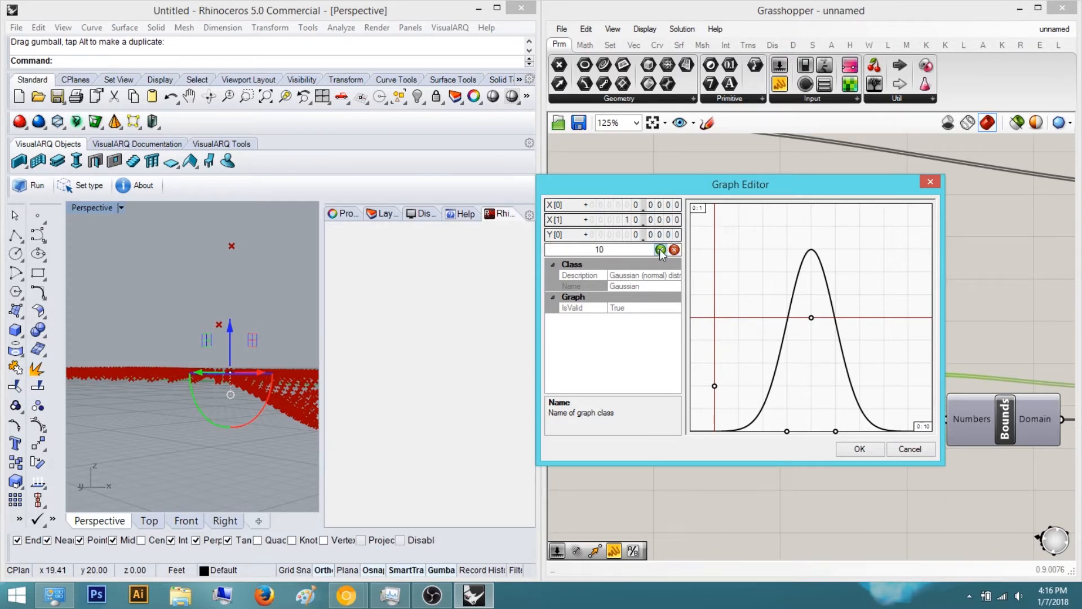
left_click(660, 251)
left_click(853, 448)
Drag the attractor point around in the Perspective view to test the wave deformation
right_click_drag(285, 319, 193, 357)
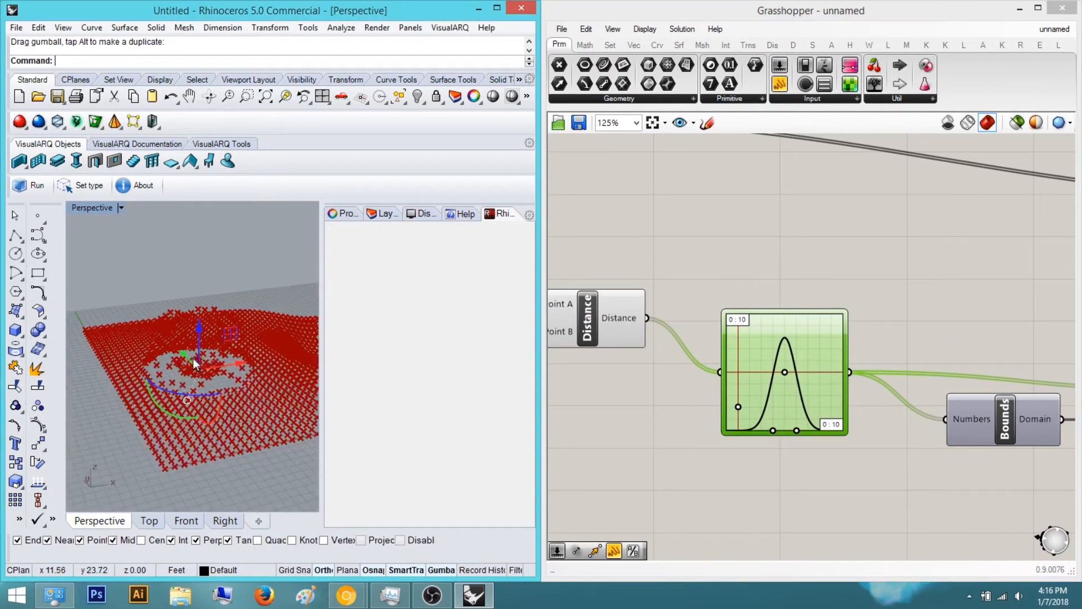
left_click_drag(199, 336, 201, 283)
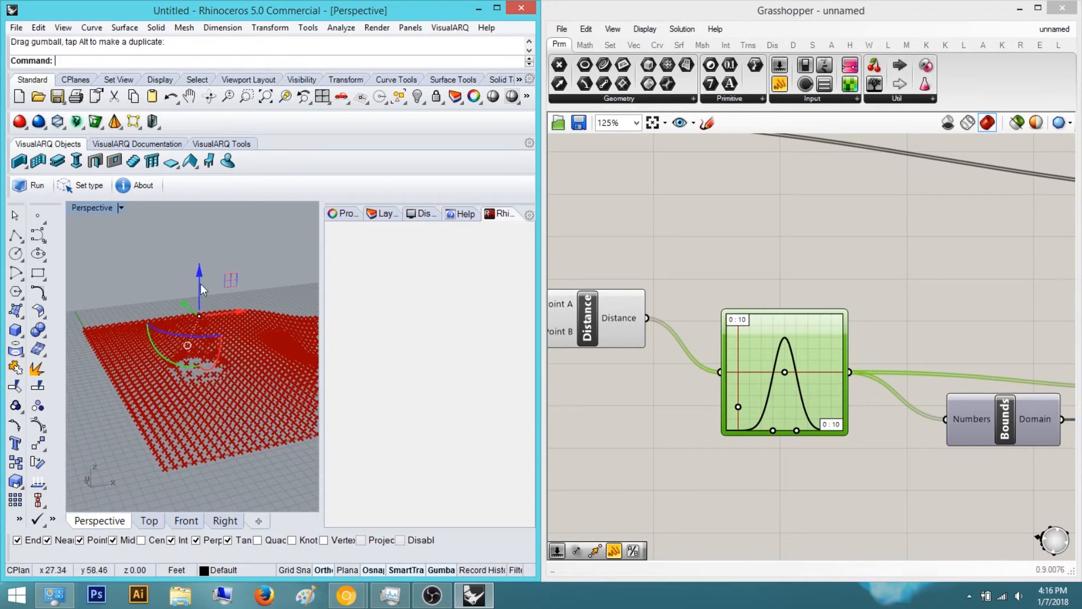
right_click_drag(149, 292, 226, 316)
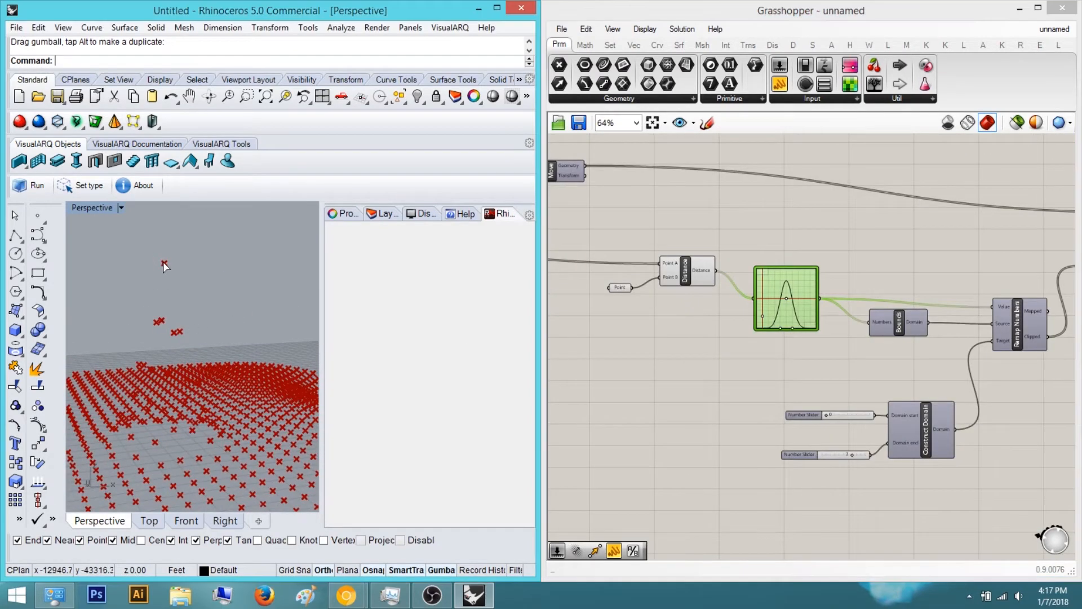
left_click(163, 262)
scroll(169, 267, "down", 5)
left_click_drag(169, 236, 179, 225)
left_click(222, 252)
right_click_drag(221, 252, 242, 382)
scroll(242, 382, "up", 6)
right_click_drag(905, 379, 884, 387)
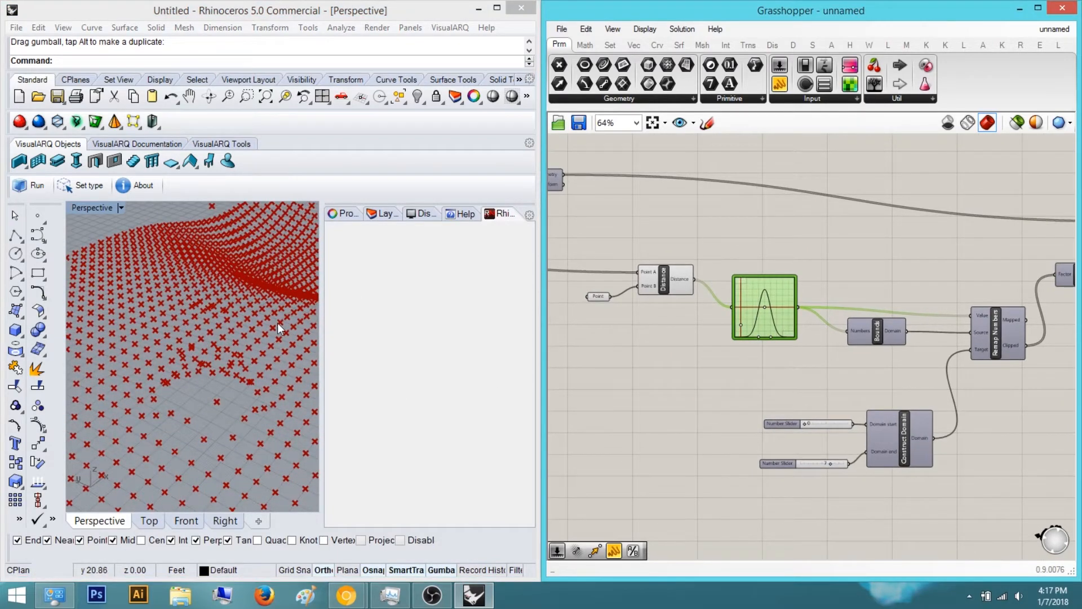
right_click_drag(899, 343, 927, 281)
left_click(989, 437)
right_click_drag(988, 437, 1035, 472)
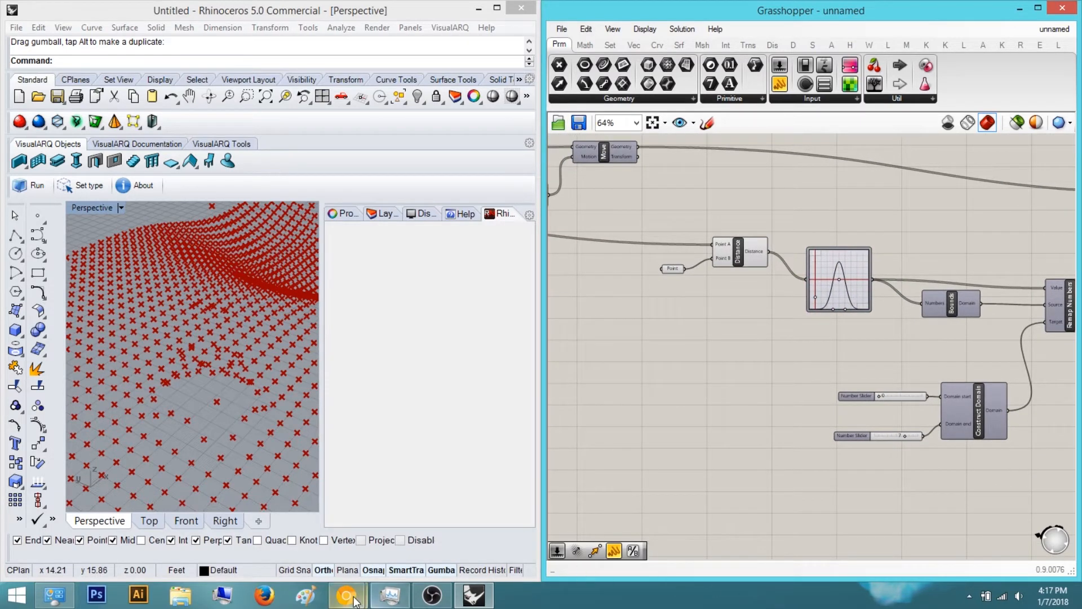
Switch to the browser to view the reference photo of the wooden wall, then minimize it
mouse_move(354, 599)
left_click(410, 533)
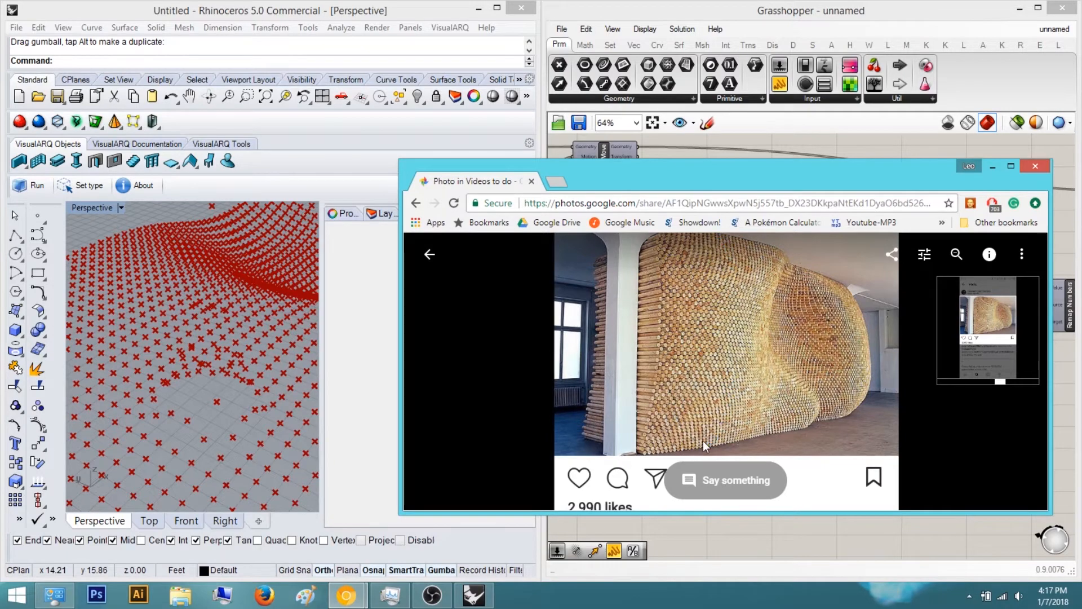
left_click(993, 167)
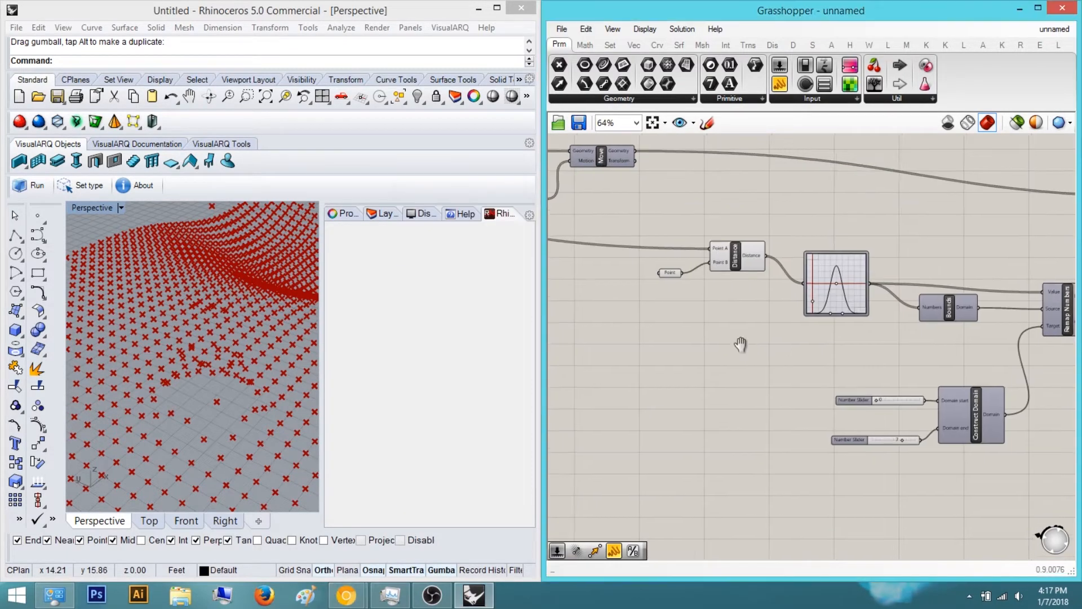
Drag the Gaussian curve's control points in the Graph Mapper to reshape the wave
scroll(815, 332, "up", 5)
left_click_drag(794, 330, 728, 330)
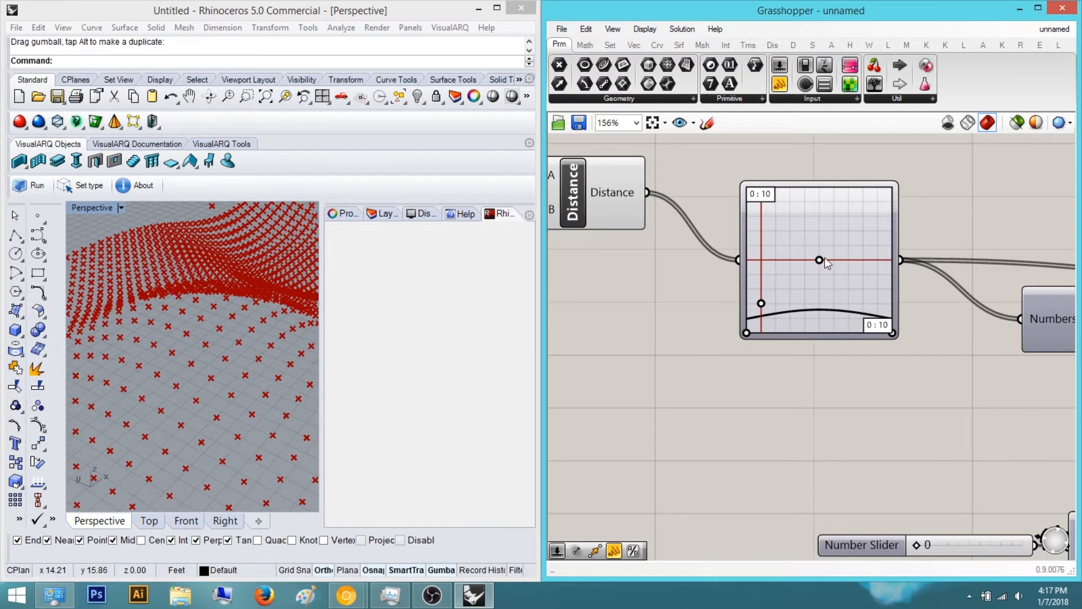
left_click_drag(821, 260, 877, 275)
mouse_move(192, 296)
right_mouse_down()
mouse_move(167, 310)
mouse_move(259, 287)
mouse_move(198, 306)
mouse_move(163, 299)
mouse_move(149, 253)
mouse_move(163, 271)
mouse_move(148, 327)
mouse_move(138, 295)
mouse_move(151, 325)
mouse_move(174, 308)
mouse_move(288, 295)
mouse_move(185, 296)
mouse_move(186, 324)
right_mouse_up()
left_click_drag(879, 260, 969, 275)
right_click_drag(223, 350, 252, 315)
right_click_drag(775, 226, 713, 251)
scroll(713, 250, "up", 2)
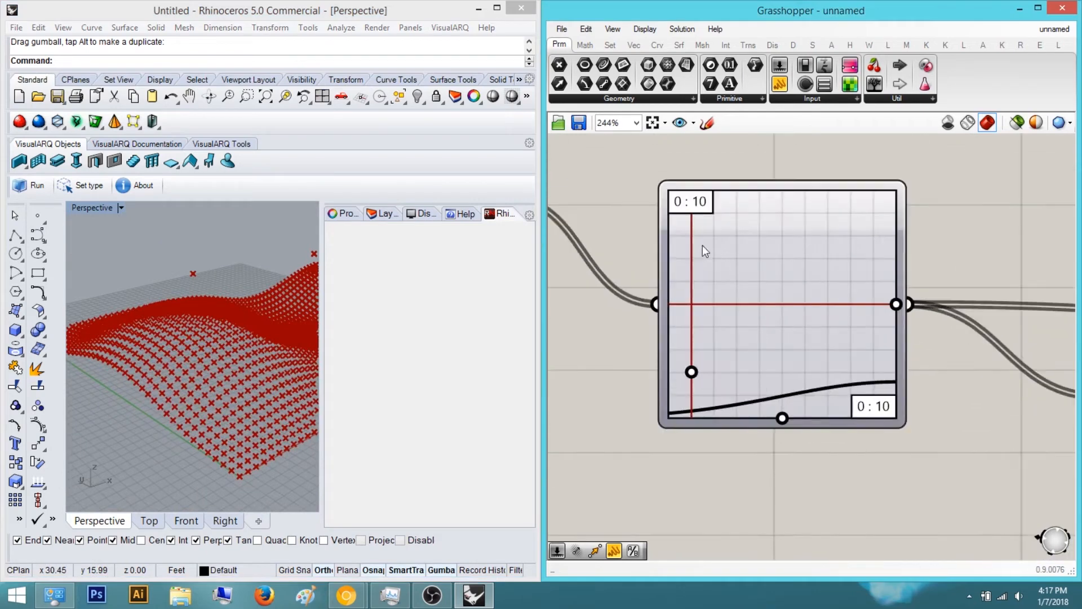
In the Graph Editor, set the Gaussian graph's Y[1] maximum to 25
double_click(701, 209)
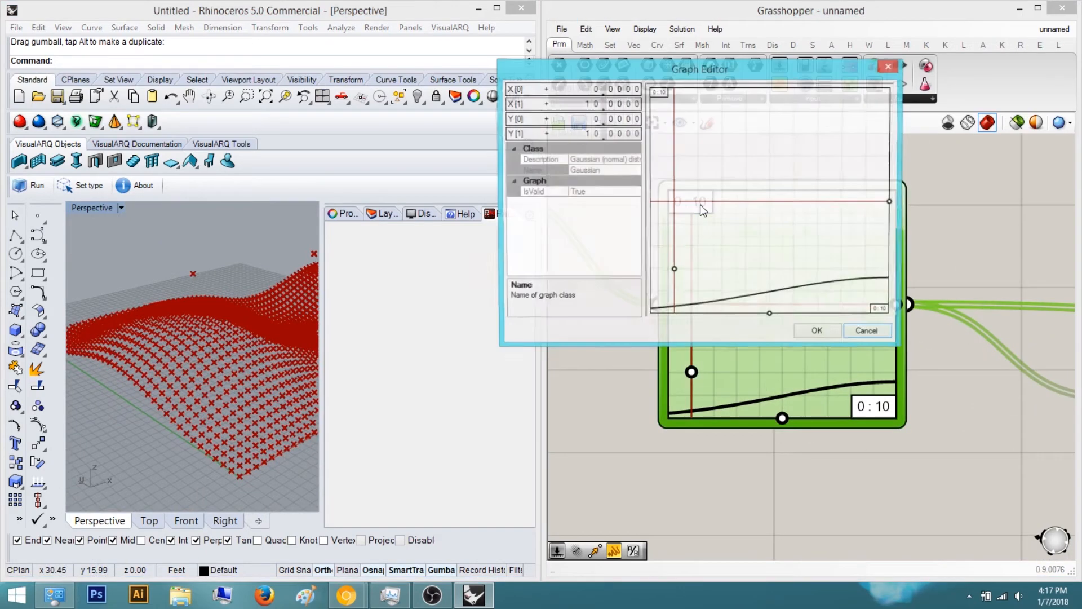
double_click(628, 105)
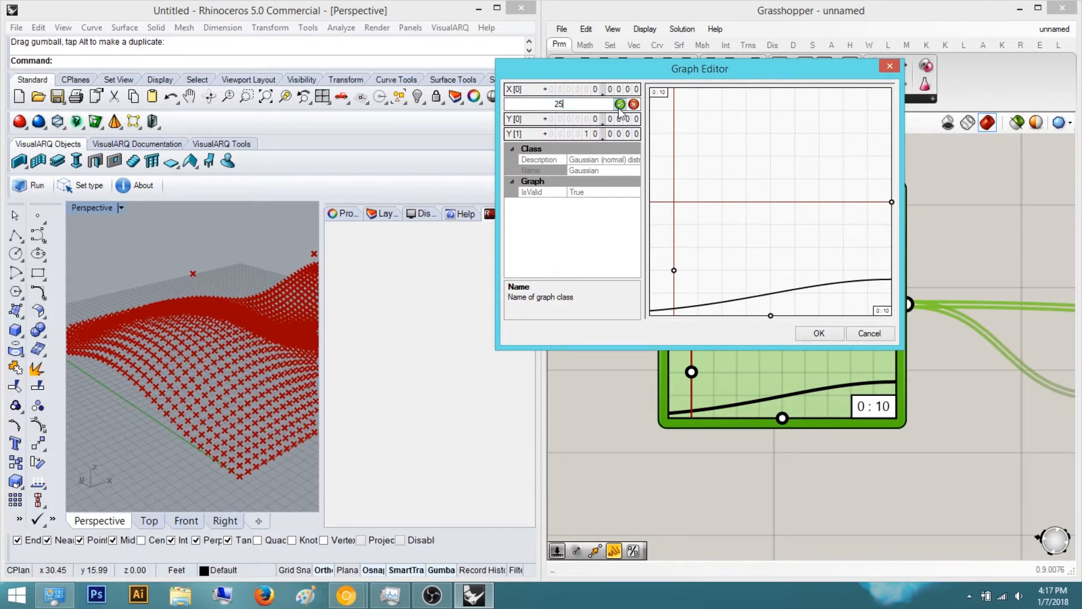
left_click(634, 105)
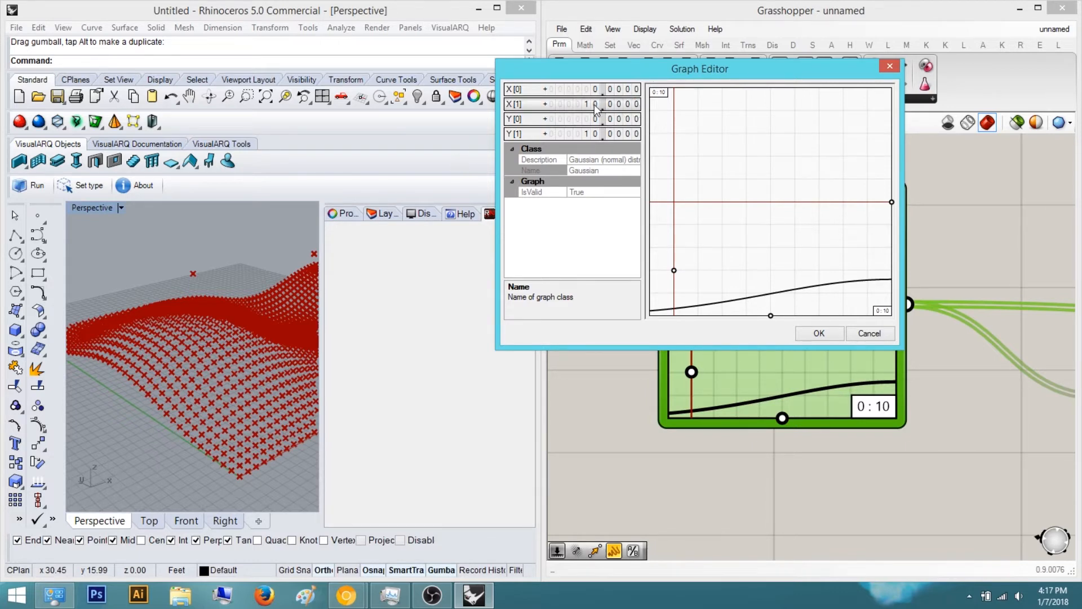
double_click(622, 134)
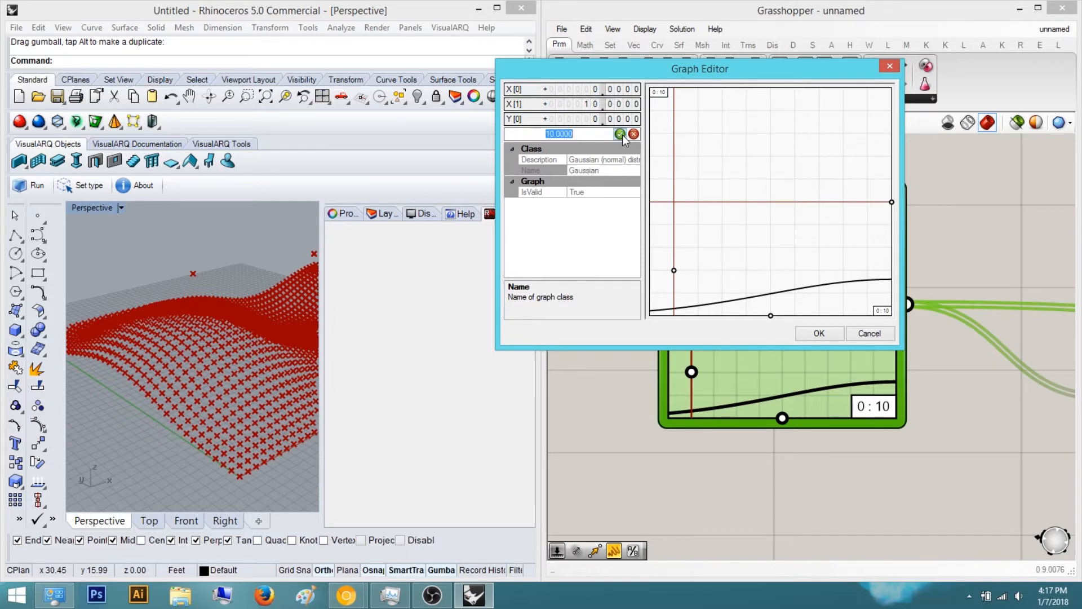
type("25")
key("Return")
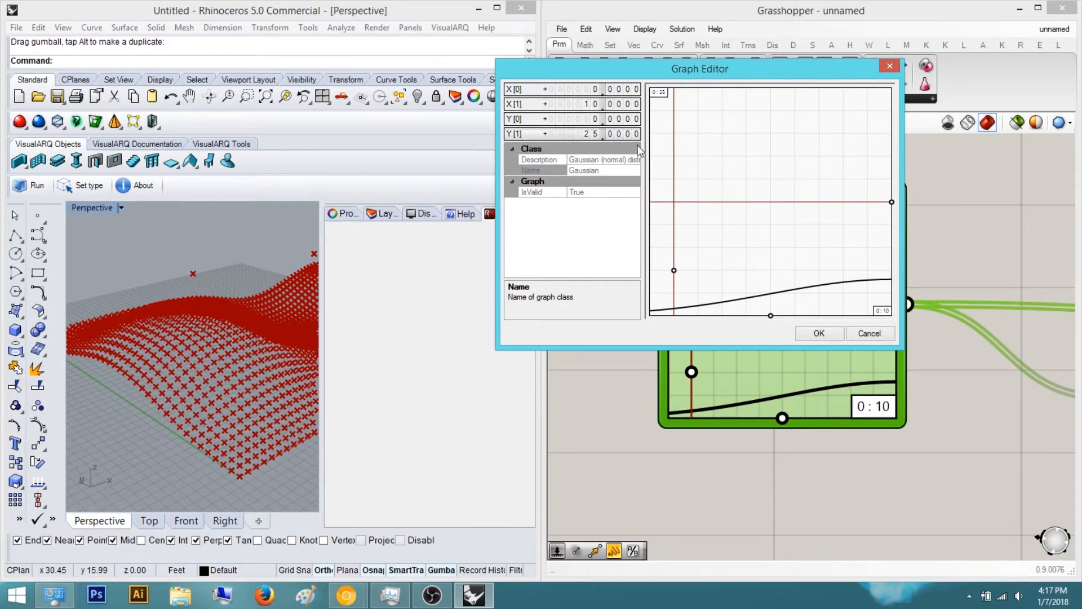
left_click(819, 333)
mouse_move(895, 305)
left_mouse_down()
mouse_move(766, 306)
mouse_move(895, 305)
left_mouse_up()
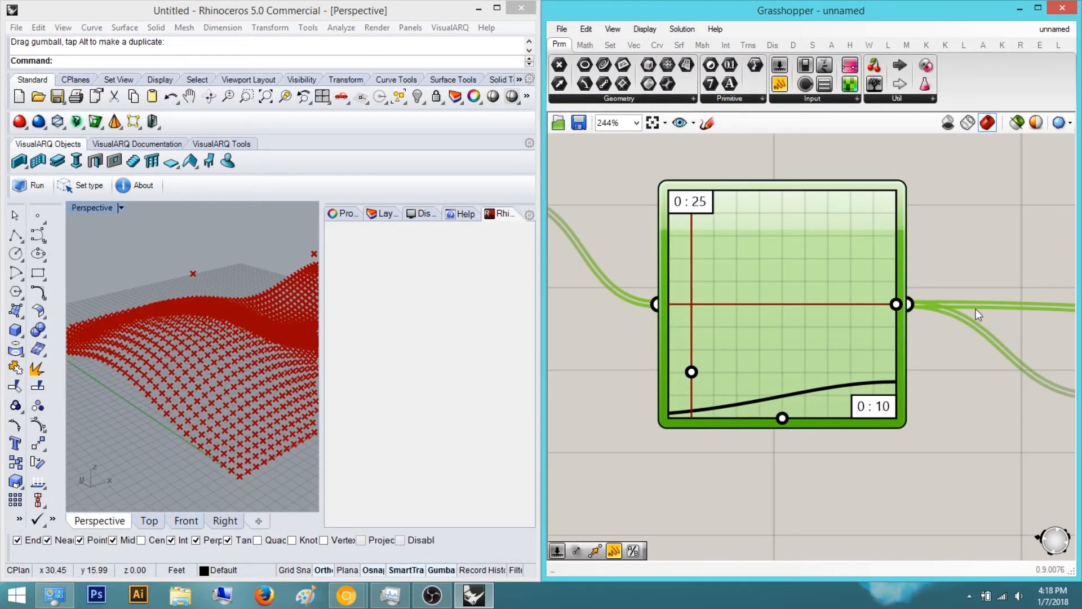
Reopen the Graph Editor and set the Gaussian graph's X[1] maximum to 25
double_click(699, 210)
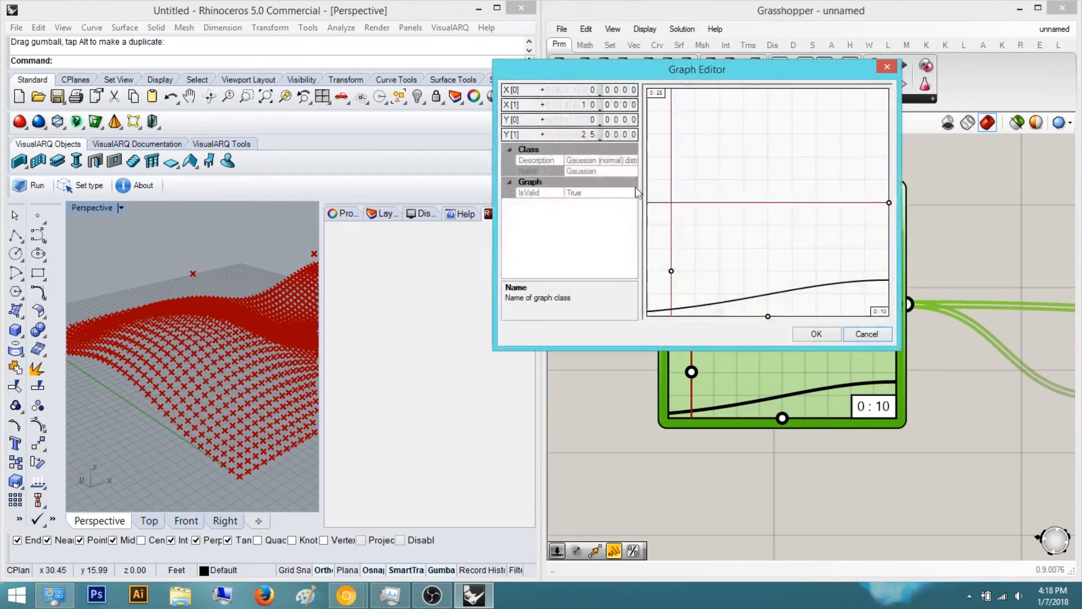
double_click(619, 108)
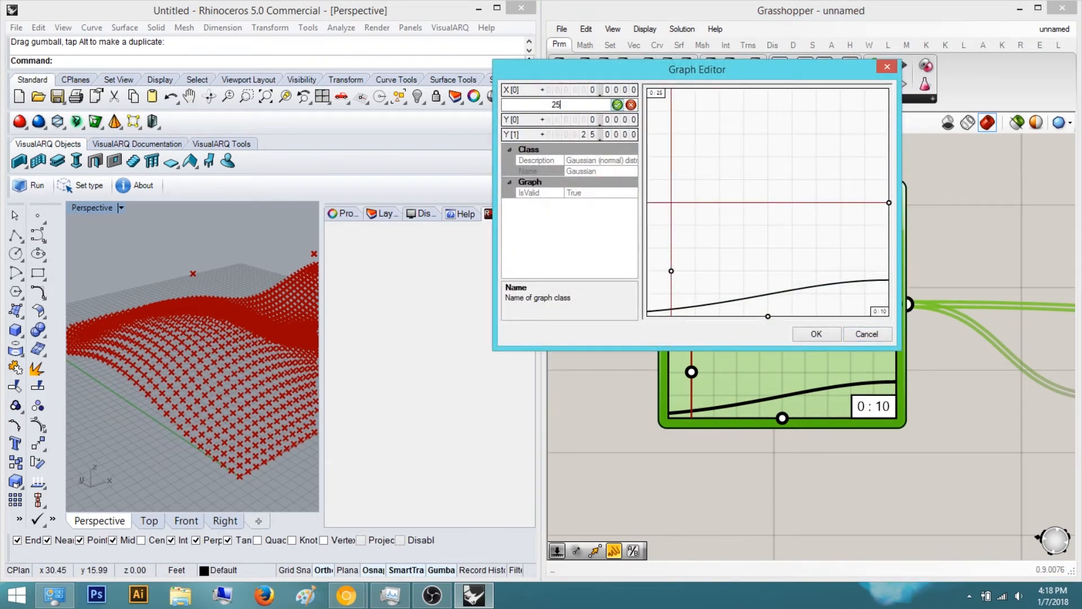
left_click(811, 334)
Drag the Gaussian curve's horizontal-line control point in the Graph Mapper to reshape the wave
right_click_drag(319, 291, 253, 300)
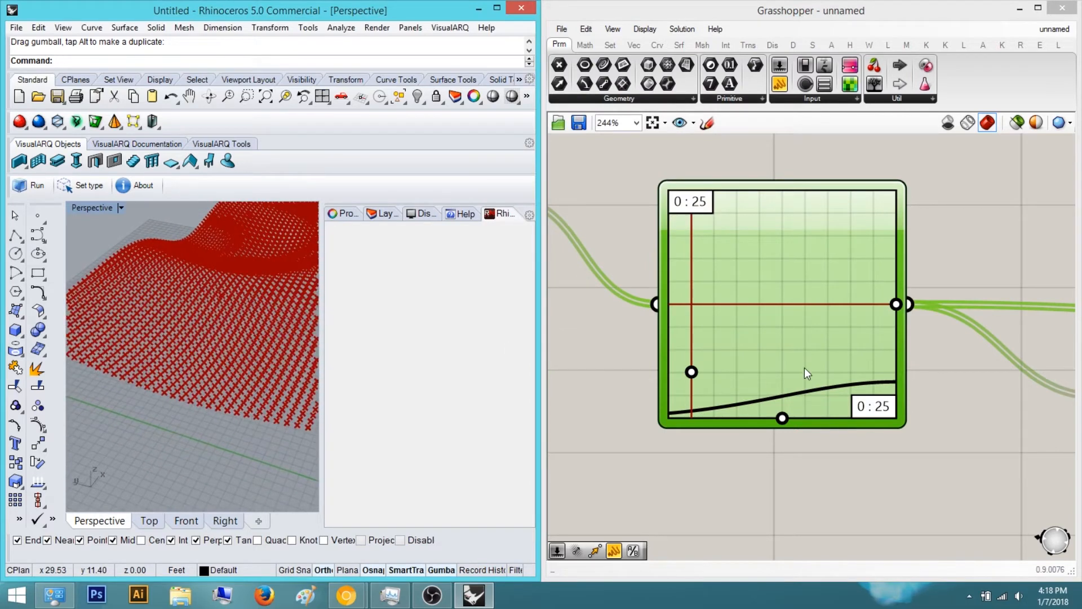
left_click_drag(897, 306, 699, 307)
right_click_drag(131, 330, 311, 282)
right_click_drag(916, 375, 752, 256)
scroll(752, 256, "down", 3)
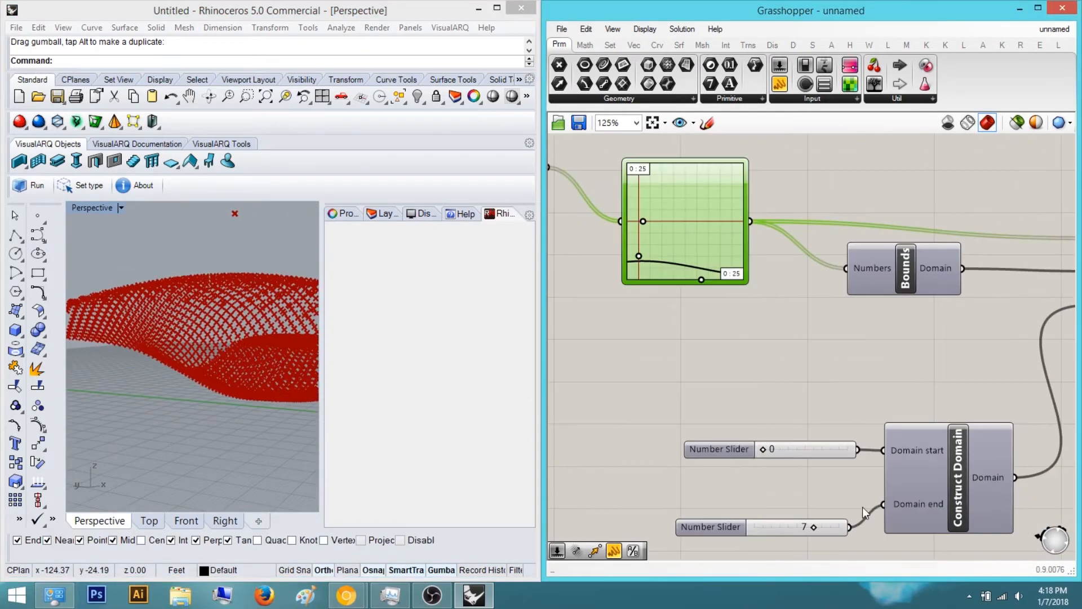
Set the Construct Domain end slider to 4
right_click_drag(824, 545, 809, 479)
scroll(808, 479, "up", 2)
left_click_drag(785, 449, 749, 453)
right_click_drag(172, 320, 237, 380)
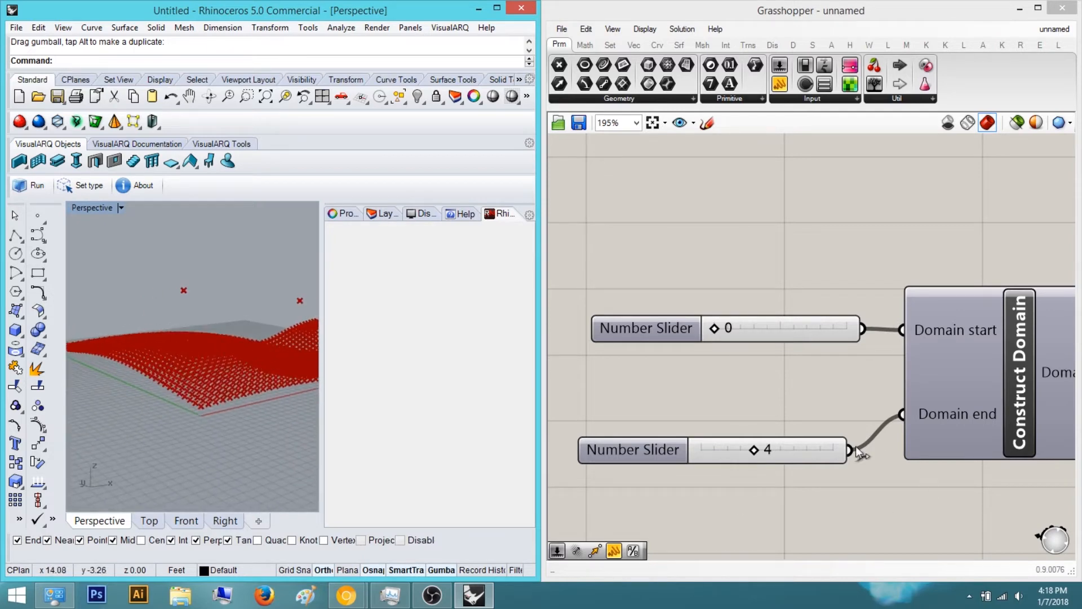
left_click_drag(754, 451, 736, 451)
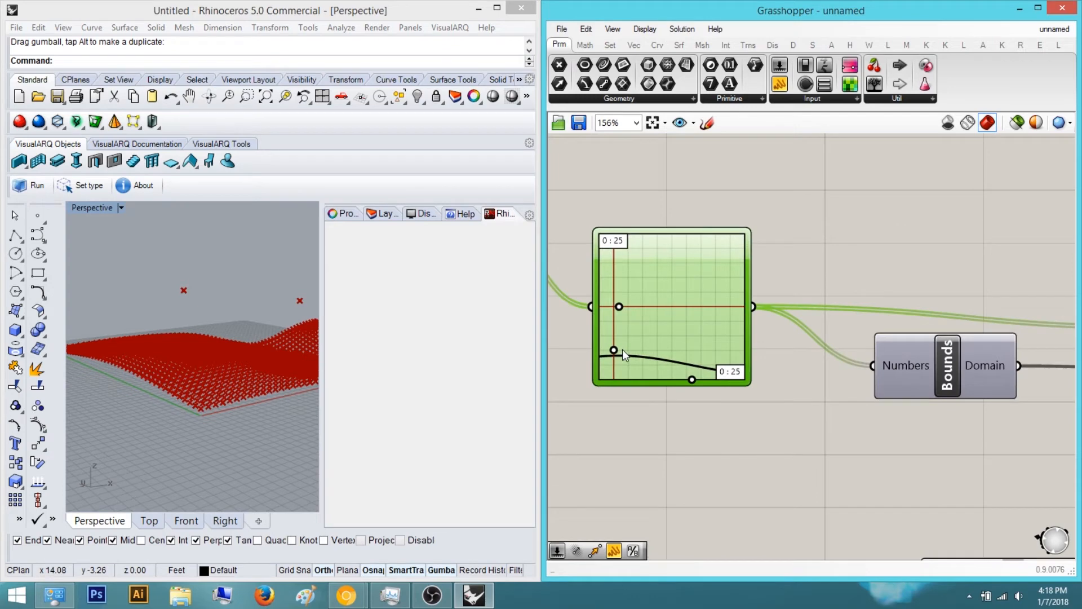
Drag the Graph Mapper's horizontal-line control point further left to shift the wave
left_click_drag(625, 304, 583, 312)
right_click_drag(192, 373, 225, 306)
right_click_drag(235, 260, 126, 321)
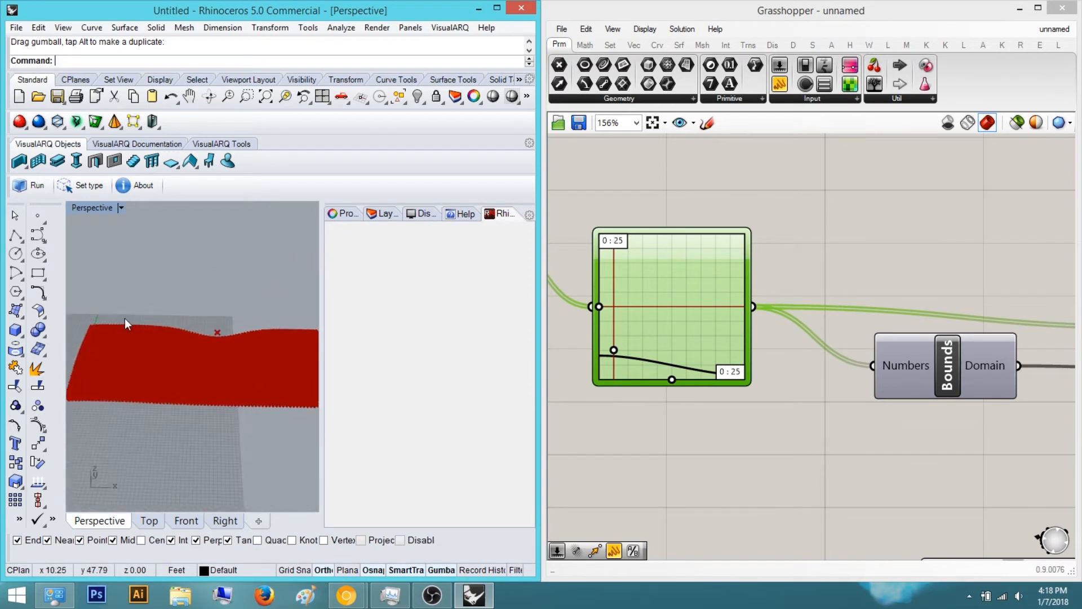
Delete the attractor Point parameter feeding the Distance component
left_click(875, 276)
scroll(743, 291, "down", 5)
scroll(733, 315, "up", 4)
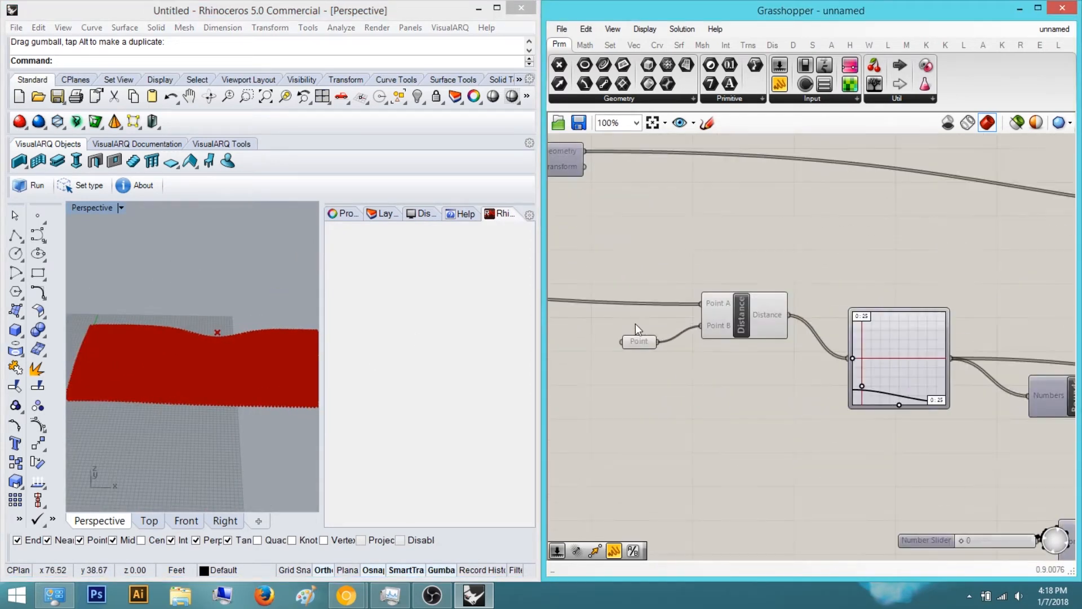
scroll(791, 353, "down", 6)
scroll(826, 326, "up", 2)
mouse_move(158, 379)
right_mouse_down()
mouse_move(235, 405)
mouse_move(258, 321)
mouse_move(198, 370)
mouse_move(218, 366)
mouse_move(265, 308)
right_mouse_up()
scroll(776, 344, "down", 4)
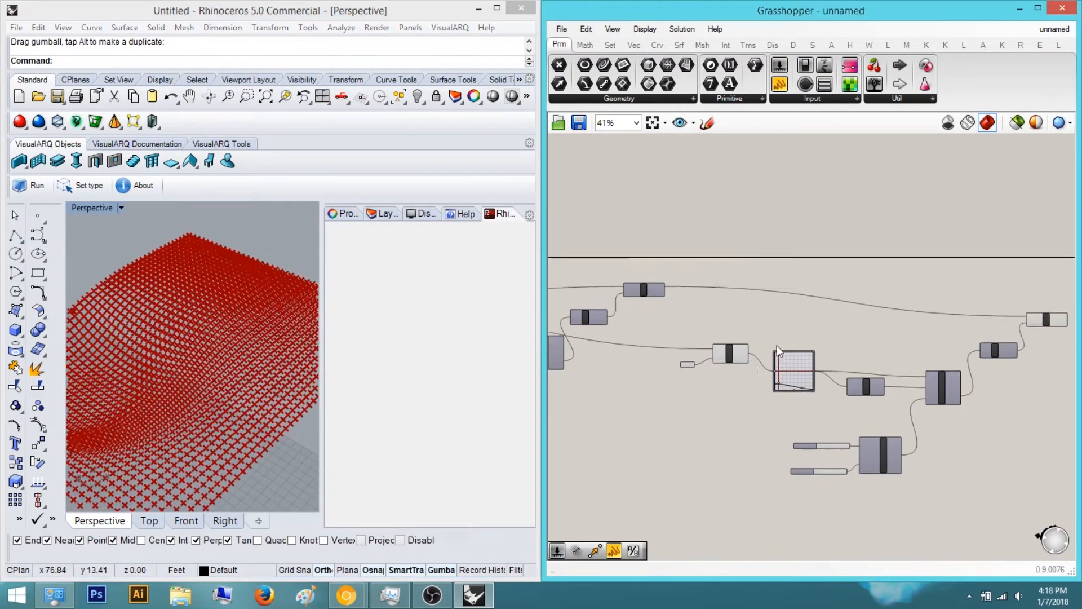
left_click_drag(869, 500, 672, 360)
right_click_drag(747, 405, 673, 410)
left_click(923, 374)
scroll(795, 380, "up", 5)
scroll(796, 380, "up", 1)
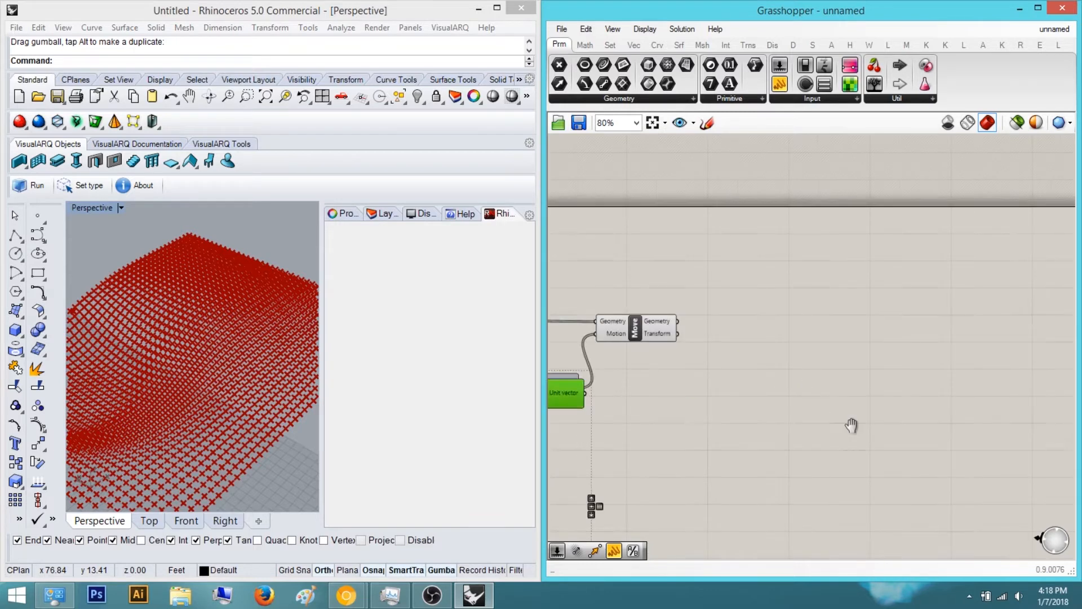
scroll(733, 355, "down", 6)
left_click_drag(691, 359, 917, 364)
left_click(810, 347)
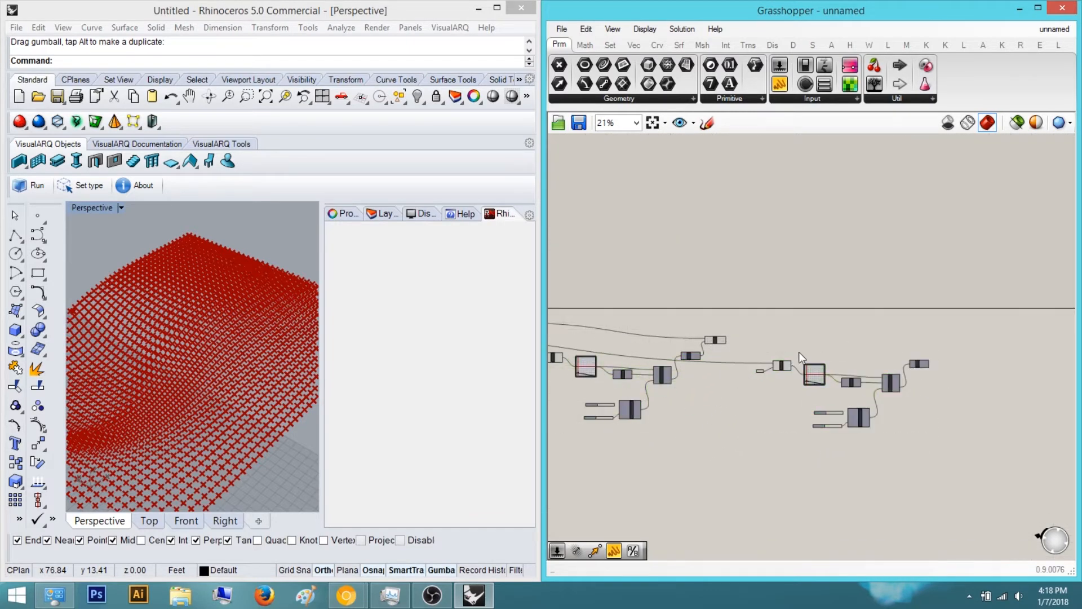
scroll(781, 361, "up", 6)
left_click_drag(732, 424, 663, 377)
scroll(648, 420, "down", 3)
key("Delete")
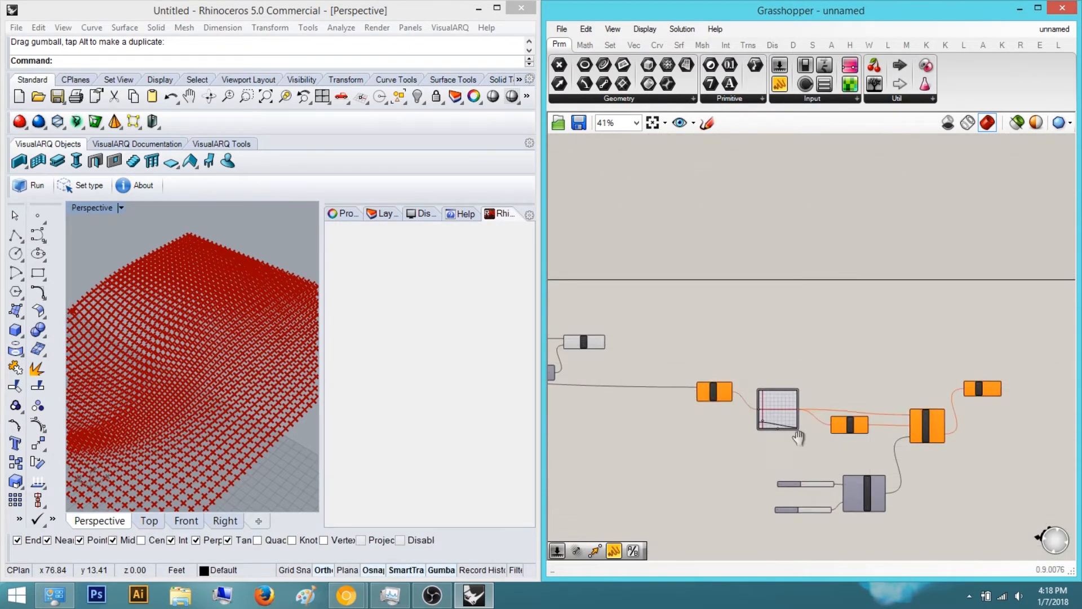
Copy the Distance, Graph Mapper, Remap and Unit Z chain and paste a duplicate beside it
right_click_drag(930, 452, 815, 444)
scroll(814, 444, "up", 1)
scroll(895, 422, "down", 4)
right_click_drag(895, 422, 911, 385)
left_click_drag(926, 488, 746, 343)
right_click_drag(819, 369, 766, 394)
key("ctrl+c")
key("ctrl+v")
right_click_drag(829, 412, 766, 374)
left_click_drag(766, 373, 953, 369)
Add a Move component above the Unit Z component
left_click(854, 320)
scroll(854, 320, "up", 3)
right_click_drag(854, 320, 917, 330)
double_click(917, 330)
type("move")
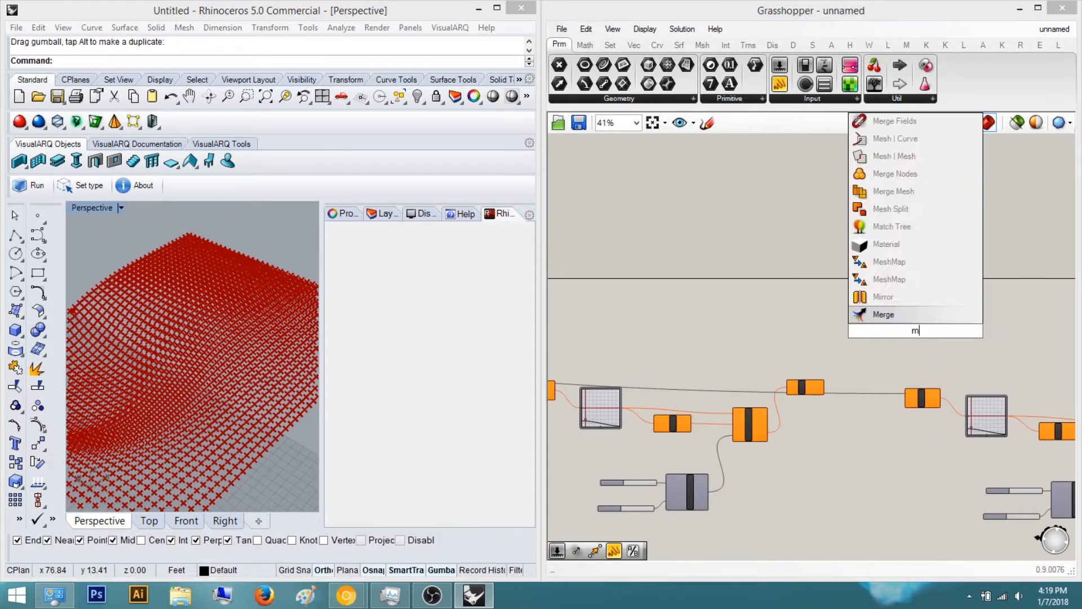
key("Return")
scroll(910, 332, "up", 5)
Wire the Unit Z output into the new Move component's Motion input
left_click_drag(837, 329, 749, 451)
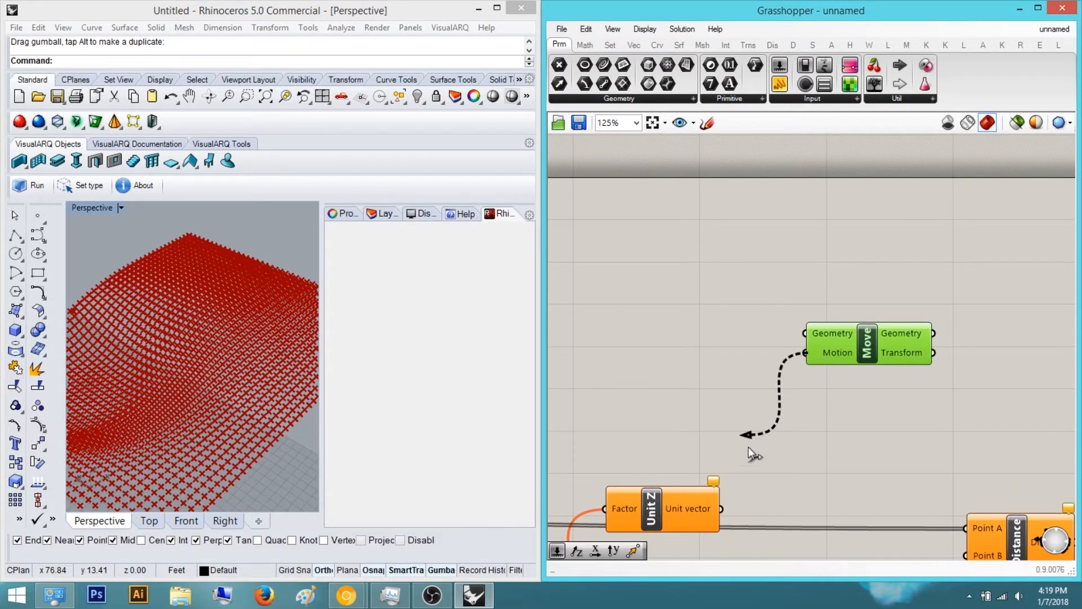
scroll(896, 412, "down", 4)
right_click_drag(896, 412, 738, 393)
scroll(708, 392, "up", 3)
left_click_drag(650, 530, 654, 519)
right_click_drag(869, 412, 682, 391)
scroll(682, 391, "down", 4)
scroll(874, 433, "up", 3)
Add a second Move component and wire the duplicated Unit Z output into its Motion input
double_click(982, 405)
type("move")
key("Return")
scroll(958, 409, "up", 4)
left_click_drag(870, 413, 867, 532)
right_click_drag(919, 454, 857, 484)
left_click_drag(892, 405, 906, 307)
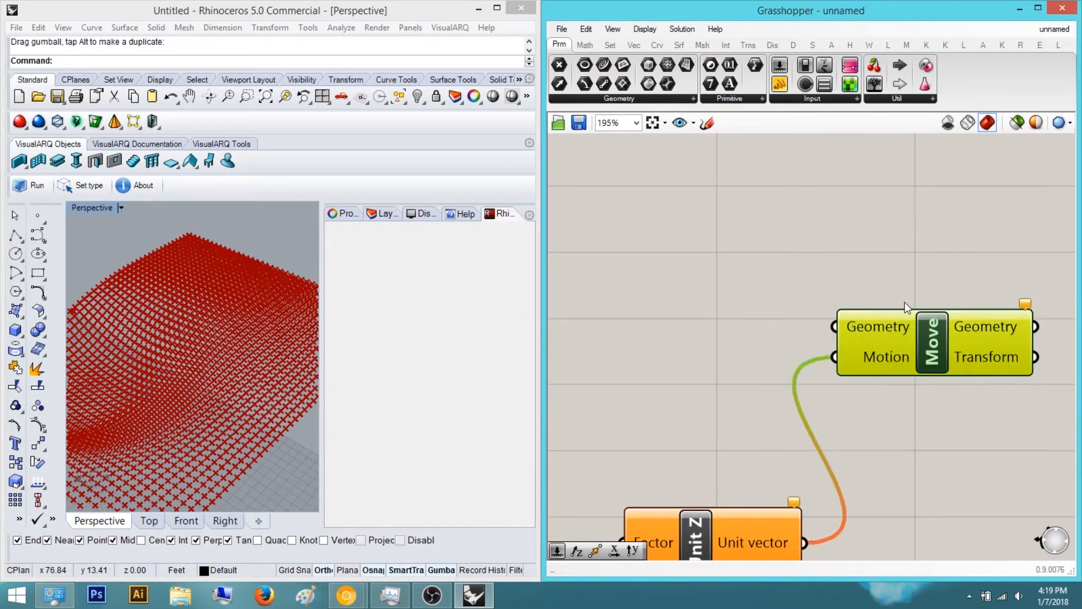
Wire the point grid into the Geometry inputs of both Move components
scroll(964, 409, "down", 6)
left_click_drag(1021, 394, 617, 340)
scroll(682, 347, "down", 5)
scroll(617, 340, "down", 3)
scroll(654, 343, "up", 4)
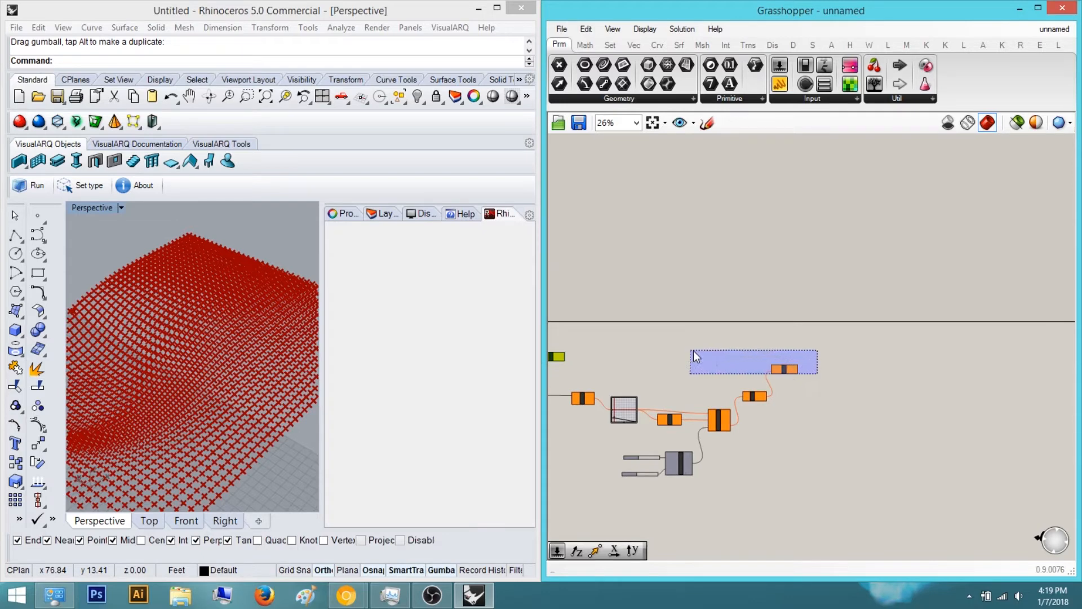
left_click_drag(691, 350, 685, 352, "shift")
scroll(685, 353, "down", 4)
right_click_drag(637, 363, 840, 392)
scroll(710, 378, "up", 4)
left_click_drag(826, 409, 760, 376, "shift")
scroll(755, 377, "down", 4)
right_click_drag(700, 376, 763, 394)
scroll(763, 395, "up", 3)
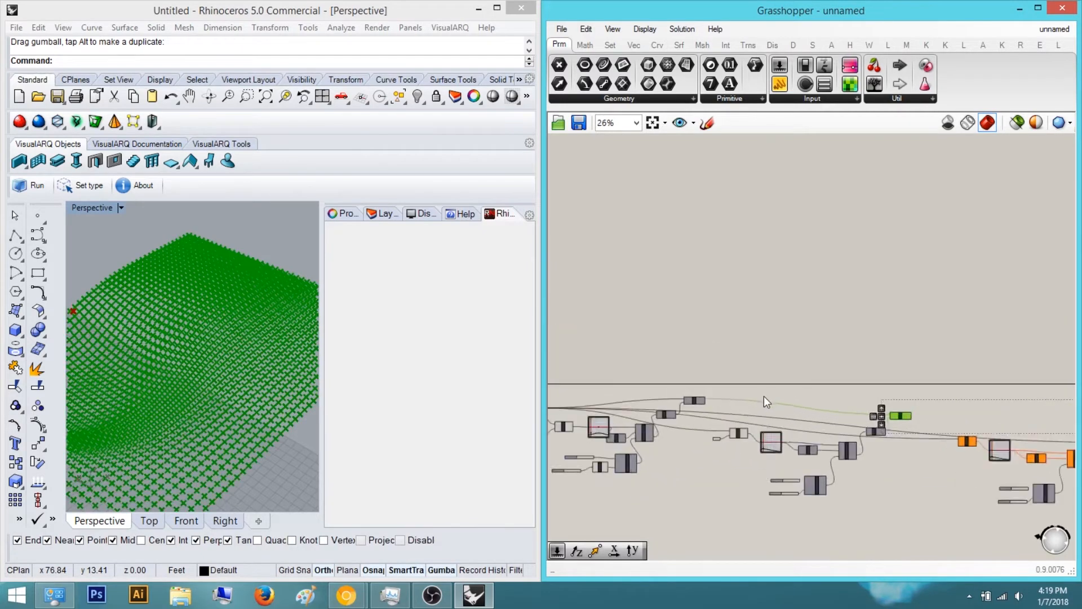
scroll(764, 396, "up", 3)
right_click_drag(591, 427, 662, 421)
scroll(662, 421, "up", 3)
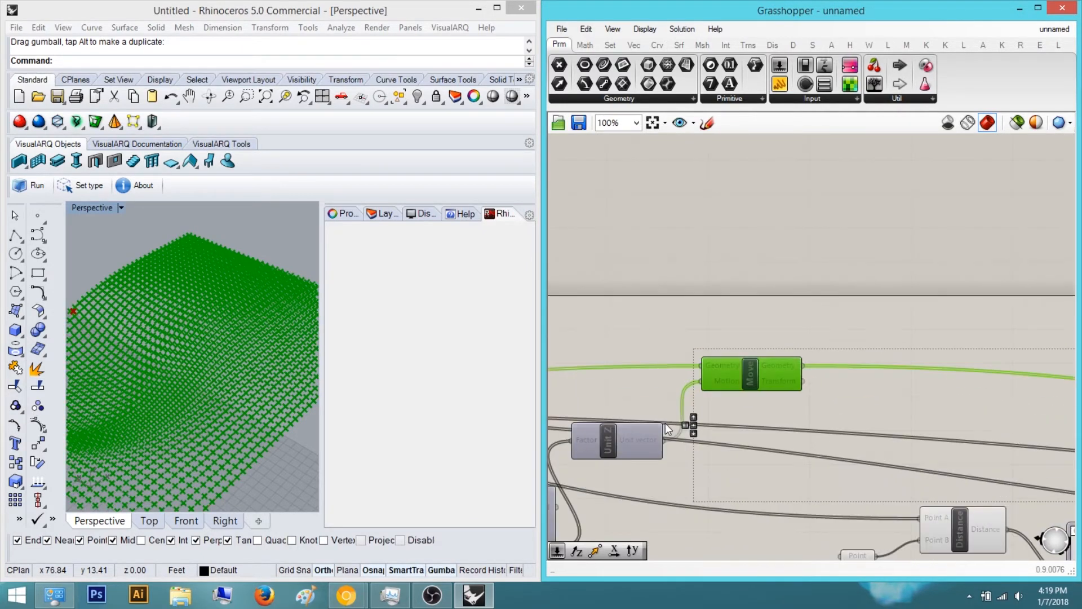
Arrange the Move components and rewire the duplicated chain
left_click(693, 425)
left_click(860, 354)
scroll(860, 353, "down", 8)
right_click_drag(886, 356, 759, 369)
scroll(759, 369, "up", 1)
right_click_drag(999, 388, 763, 389)
scroll(763, 389, "up", 1)
right_click_drag(850, 384, 780, 390)
scroll(780, 394, "up", 1)
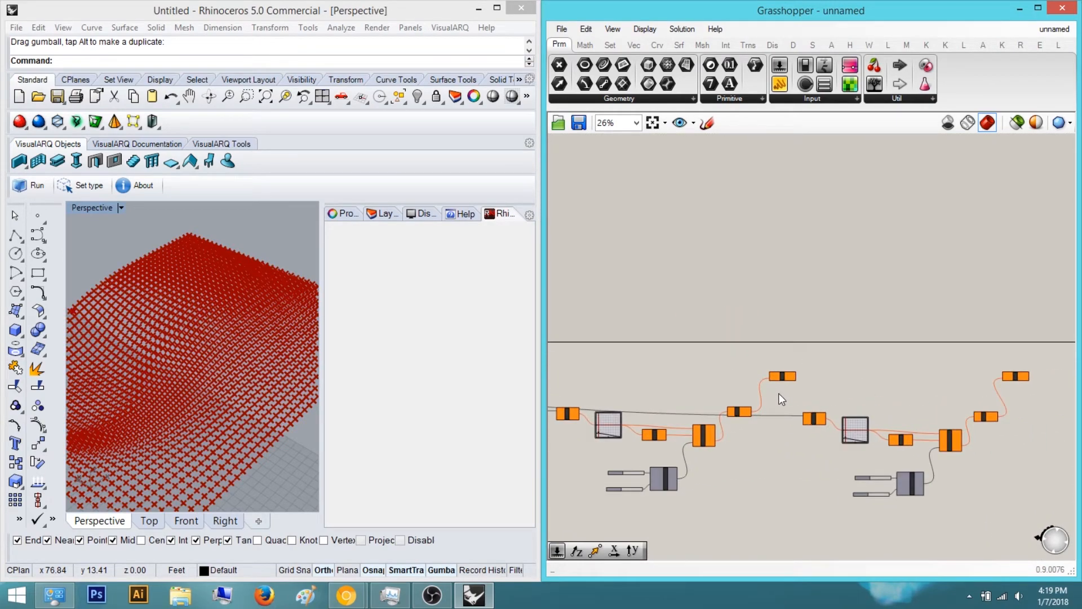
scroll(779, 394, "down", 1)
scroll(830, 379, "down", 2)
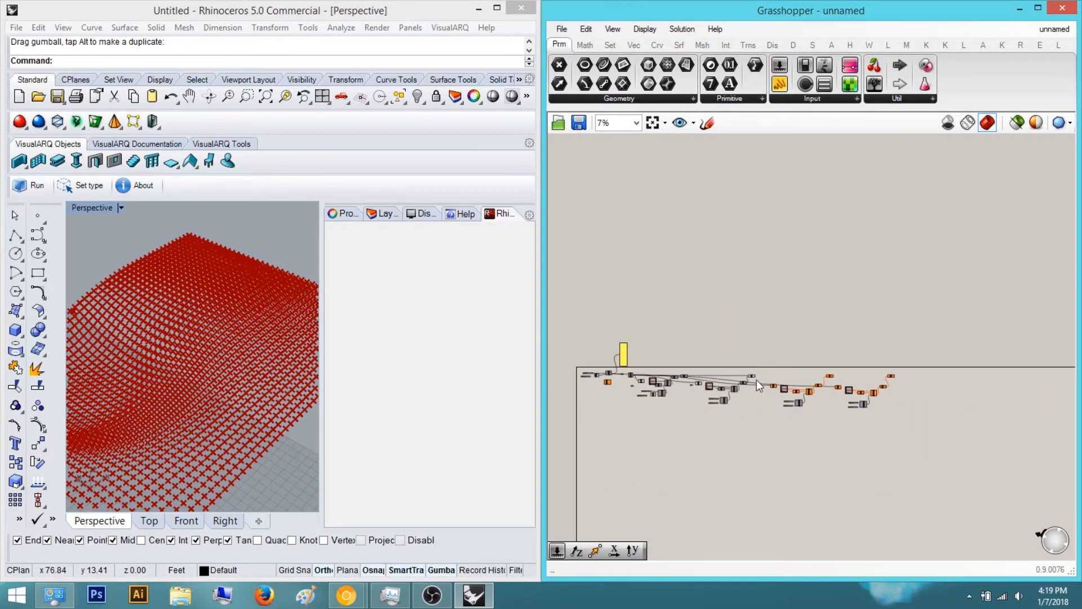
Add a Point parameter next to the Distance component
scroll(729, 387, "up", 1)
right_click_drag(729, 387, 760, 386)
scroll(863, 367, "up", 3)
right_click_drag(863, 367, 934, 389)
scroll(834, 403, "up", 3)
scroll(834, 411, "up", 3)
scroll(834, 412, "down", 1)
scroll(875, 382, "down", 3)
scroll(875, 398, "up", 4)
right_click_drag(810, 408, 883, 442)
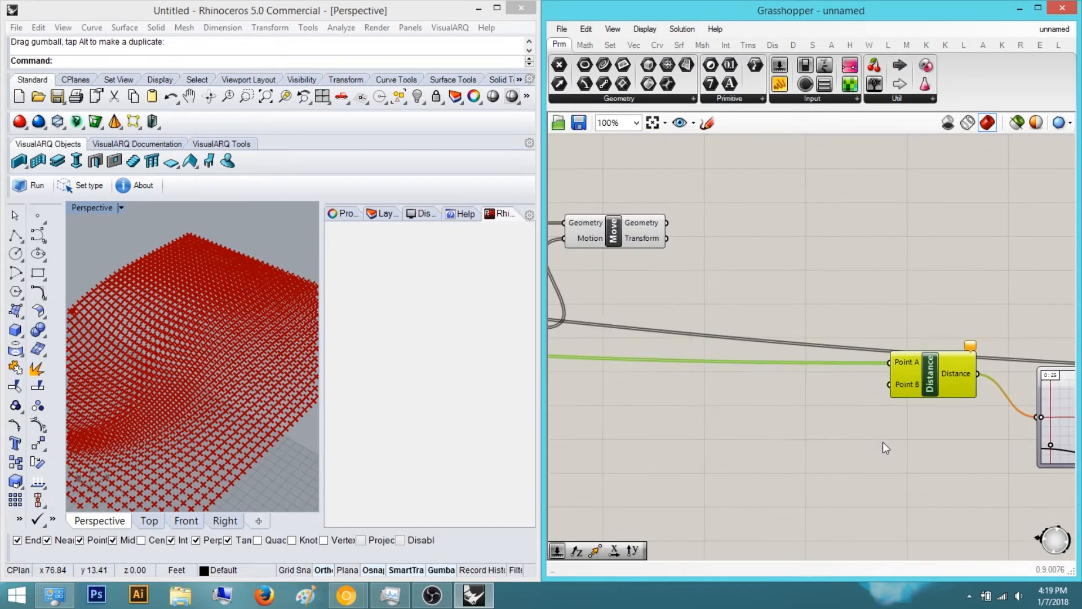
double_click(830, 441)
type("point")
key("Return")
Connect the Point parameter to Distance's Point B, then paste a copy onto the duplicated chain
scroll(830, 441, "up", 4)
left_click_drag(873, 440, 942, 342)
key("ctrl+c")
key("ctrl+v")
right_click_drag(856, 453, 576, 336)
scroll(777, 421, "down", 8)
scroll(758, 451, "down", 1)
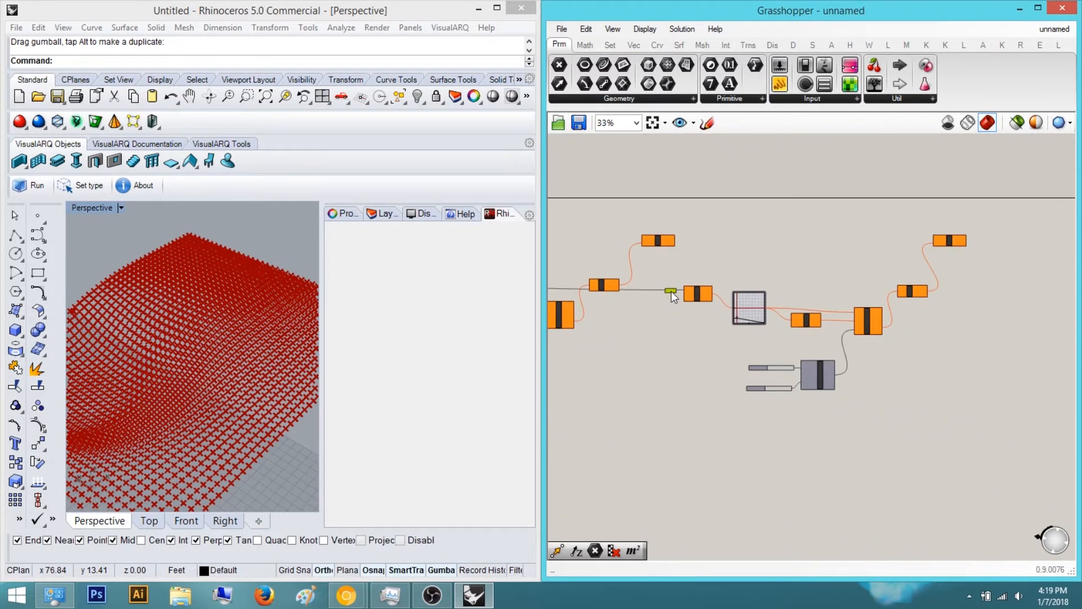
Move a selected object in the Perspective view with the Move command
scroll(671, 291, "up", 10)
scroll(760, 345, "down", 10)
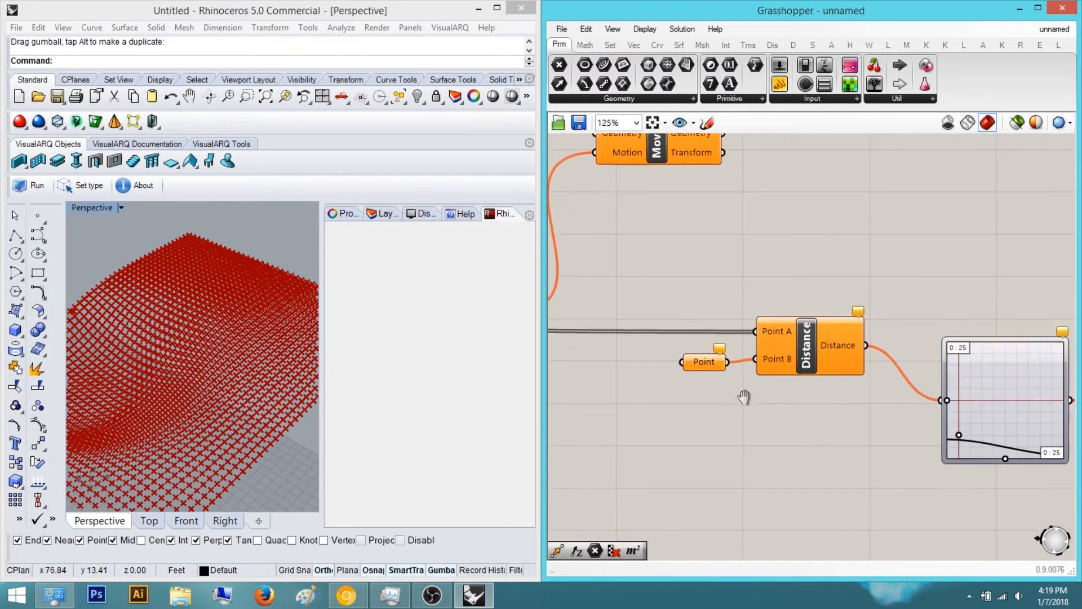
left_click(238, 279)
mouse_move(250, 285)
right_mouse_down()
mouse_move(223, 339)
mouse_move(244, 323)
mouse_move(225, 338)
mouse_move(241, 340)
mouse_move(217, 316)
right_mouse_up()
scroll(218, 316, "up", 2)
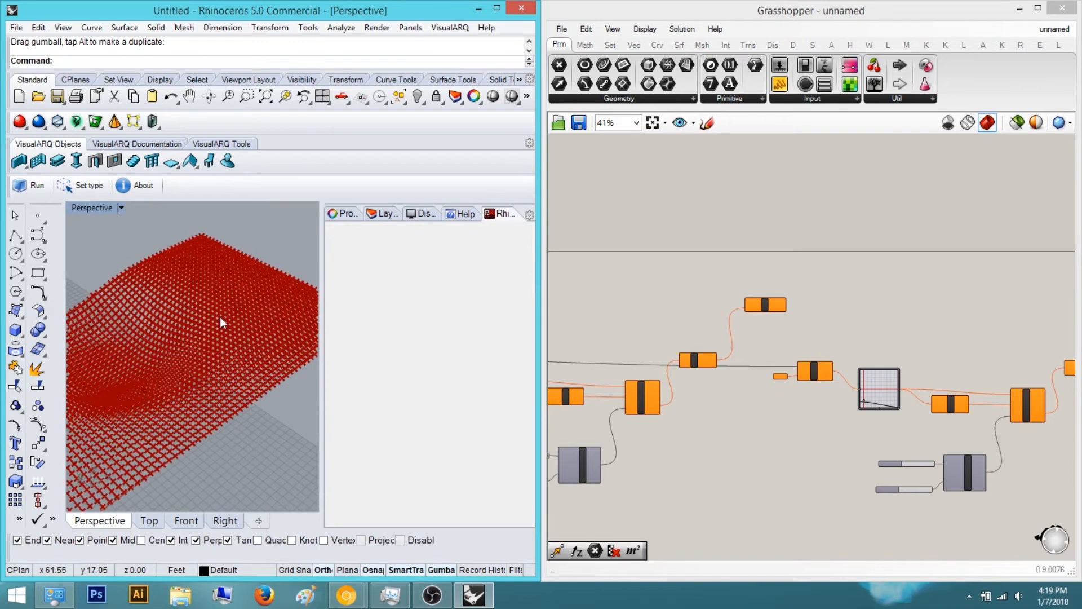
left_click(197, 406)
scroll(199, 411, "up", 3)
type("Mov")
key("Return")
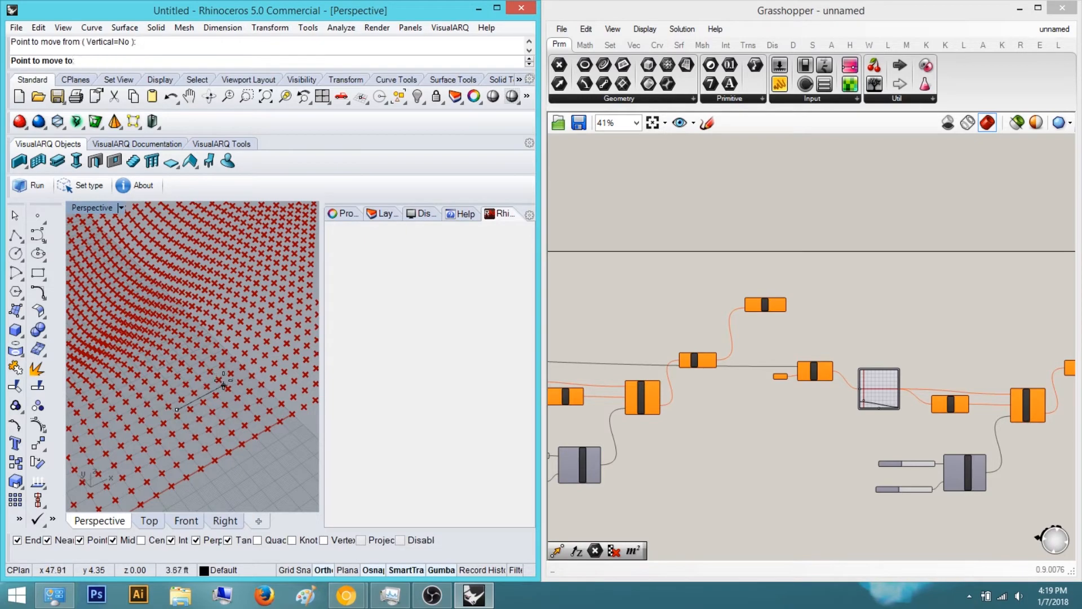
mouse_move(227, 382)
right_mouse_down()
mouse_move(222, 434)
mouse_move(181, 430)
mouse_move(119, 364)
right_mouse_up()
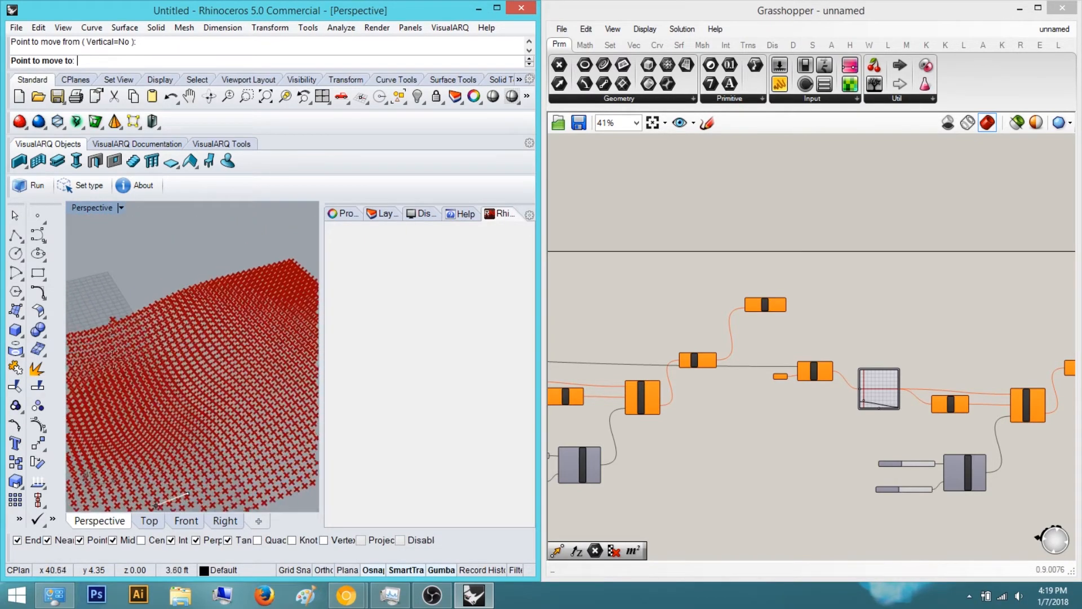
mouse_move(138, 283)
right_mouse_down()
mouse_move(188, 415)
mouse_move(171, 384)
mouse_move(185, 402)
mouse_move(208, 400)
mouse_move(225, 338)
mouse_move(245, 320)
right_mouse_up()
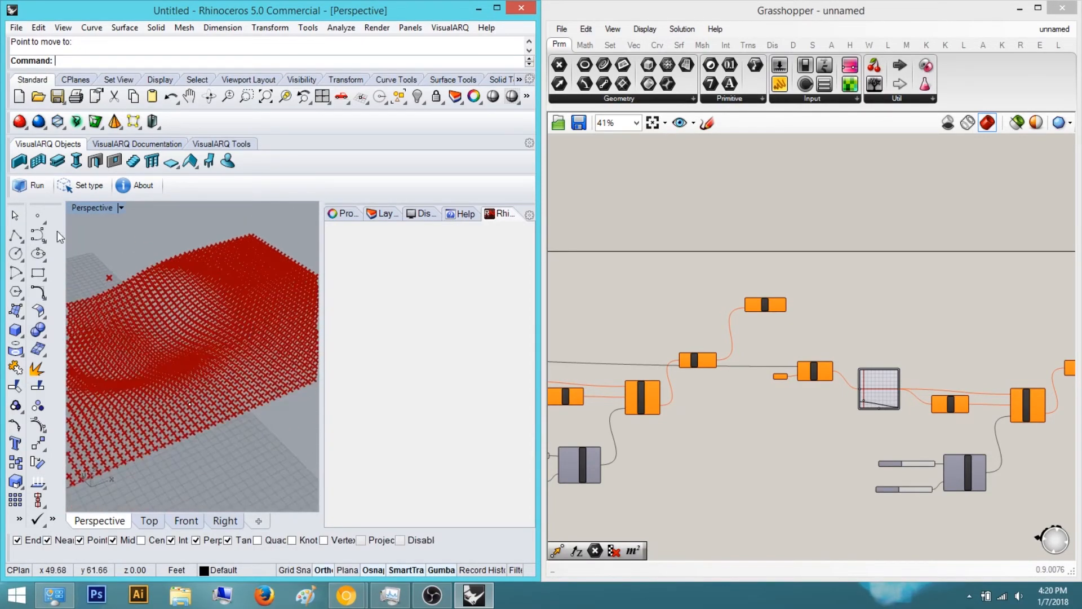
Place a new point in the Perspective view with the Point command
left_click(36, 217)
right_click_drag(169, 383, 230, 319)
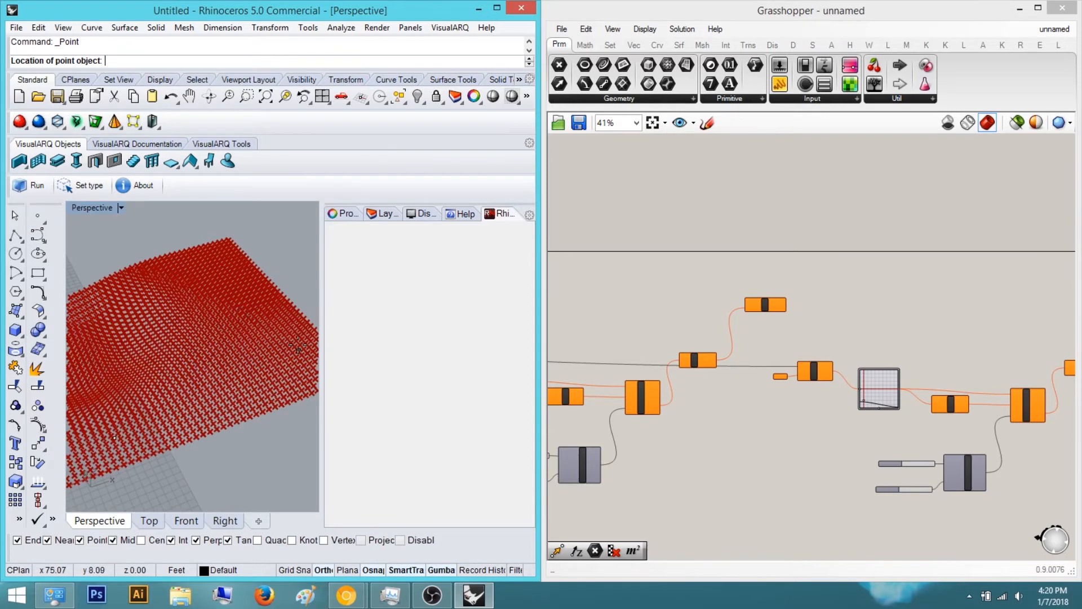
right_click_drag(246, 374, 171, 429)
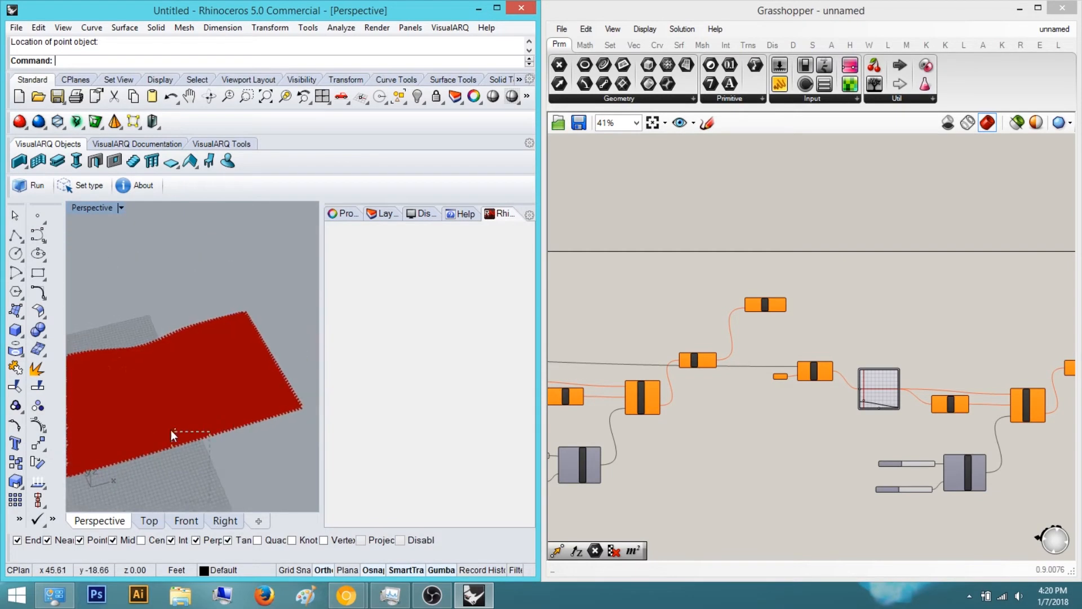
Assign the newly placed Rhino point to the Point parameter as a single point
right_click_drag(680, 420, 783, 446)
scroll(728, 425, "down", 1)
scroll(1031, 484, "down", 3)
scroll(783, 447, "up", 5)
scroll(786, 451, "up", 3)
right_click(790, 468)
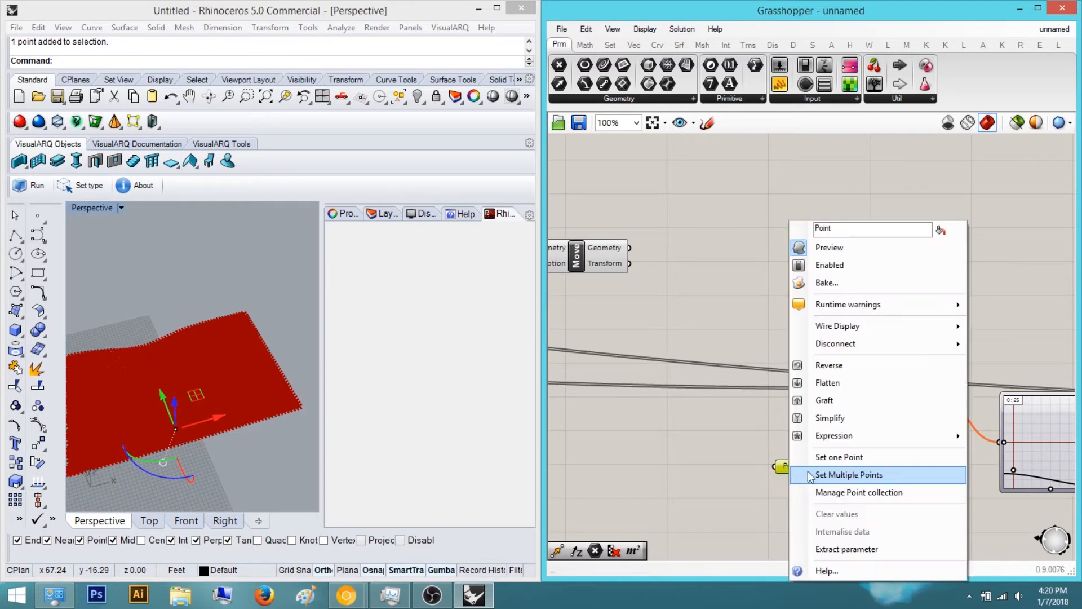
left_click(895, 453)
Reshape the graph mapper's Gaussian curve by moving its grips
right_click_drag(897, 455, 727, 445)
scroll(872, 455, "up", 1)
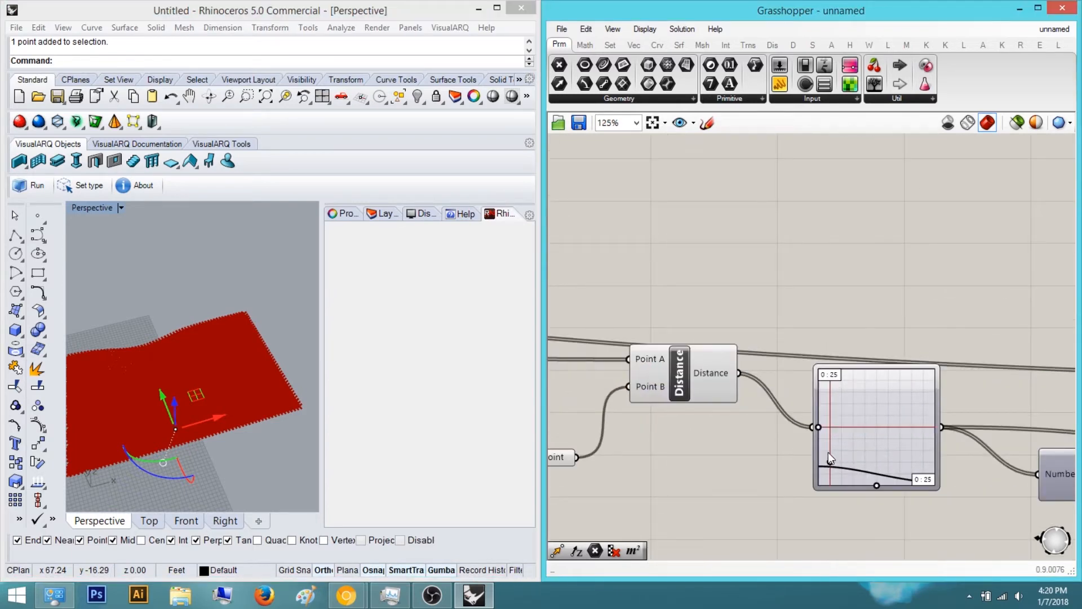
left_click_drag(818, 485, 833, 485)
left_click_drag(818, 426, 874, 426)
scroll(858, 331, "up", 2)
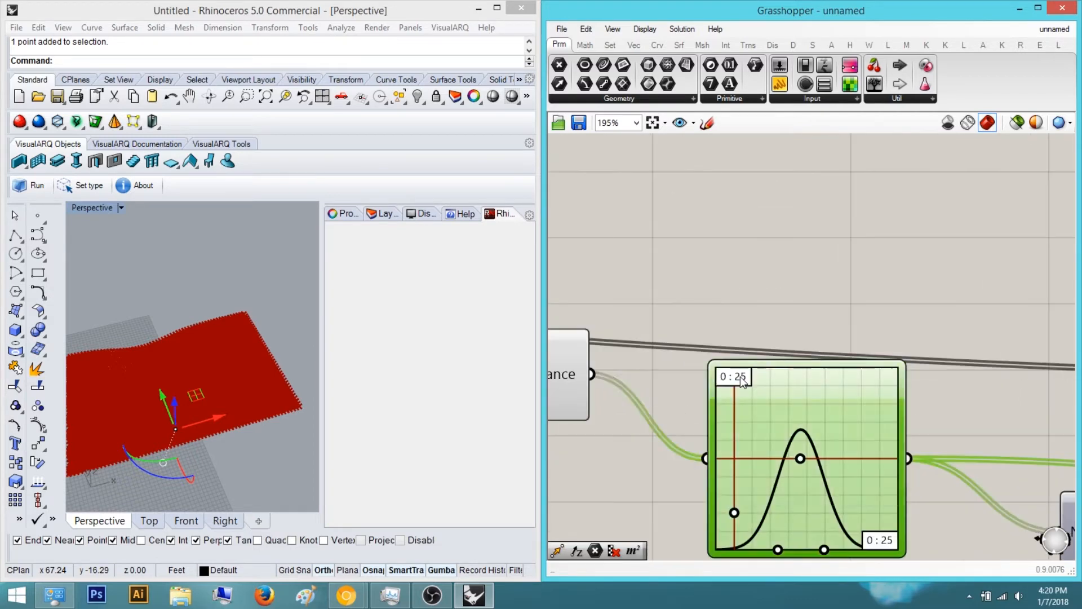
Set the graph mapper's X and Y ranges to 0 to 10 in the Graph Editor
double_click(739, 376)
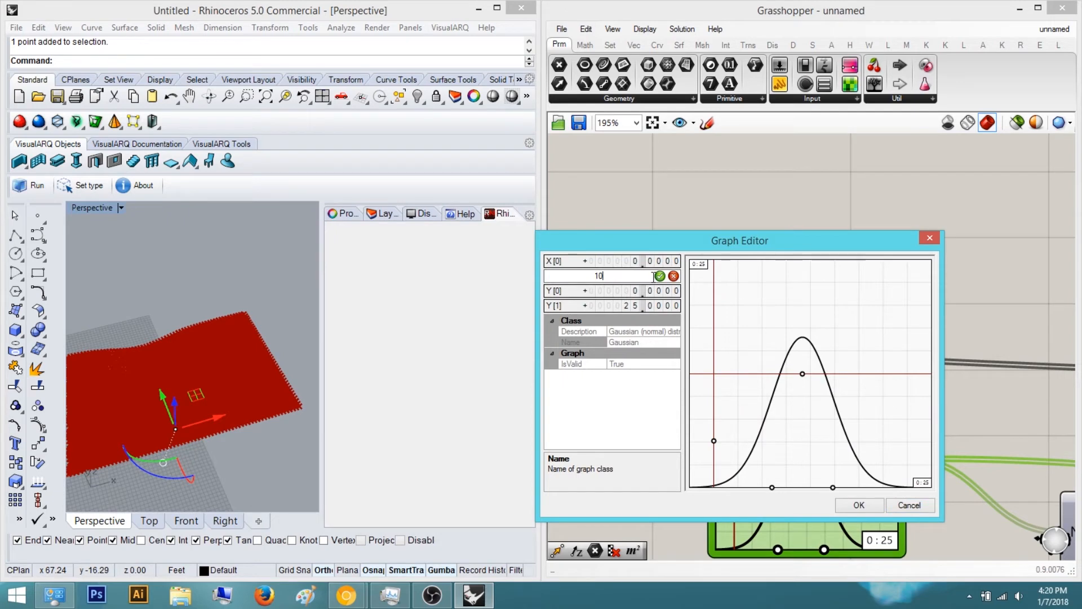
left_click(660, 275)
double_click(660, 305)
type("10")
left_click(659, 306)
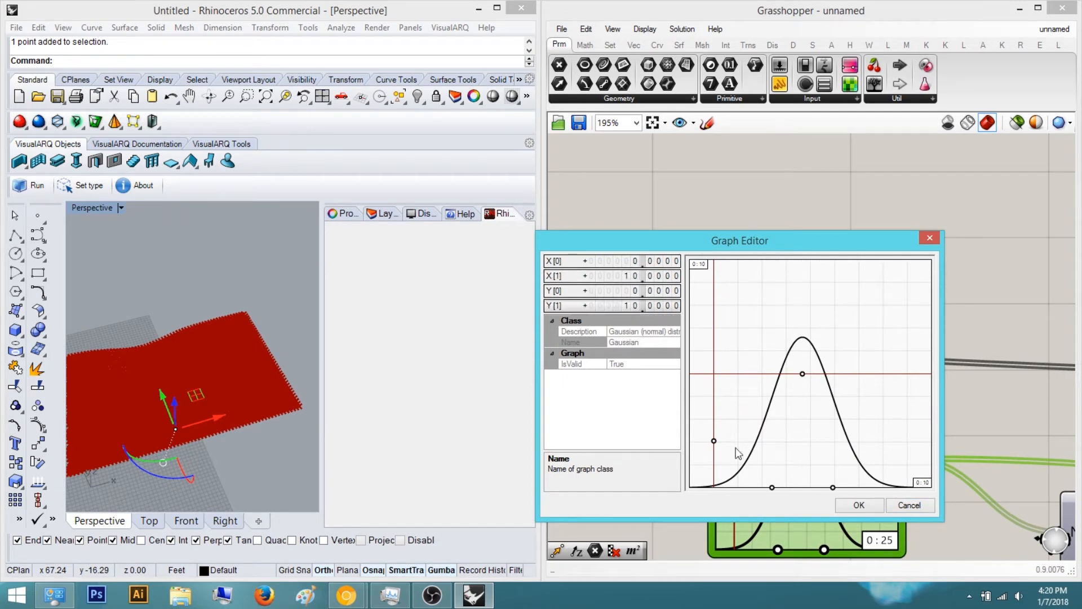
left_click(845, 506)
Drag the attractor point around with the gumball in the Perspective view to reshape the point grid
scroll(965, 320, "down", 6)
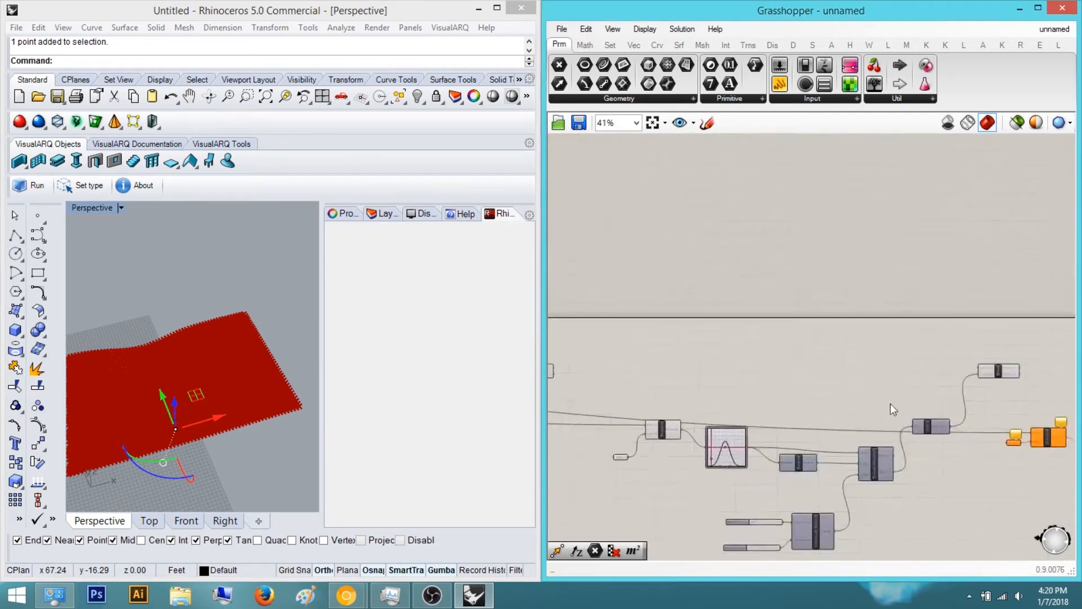
left_click_drag(967, 363, 820, 380)
scroll(944, 391, "down", 6)
scroll(766, 384, "up", 7)
right_click_drag(914, 331, 810, 316)
right_click_drag(155, 418, 178, 426)
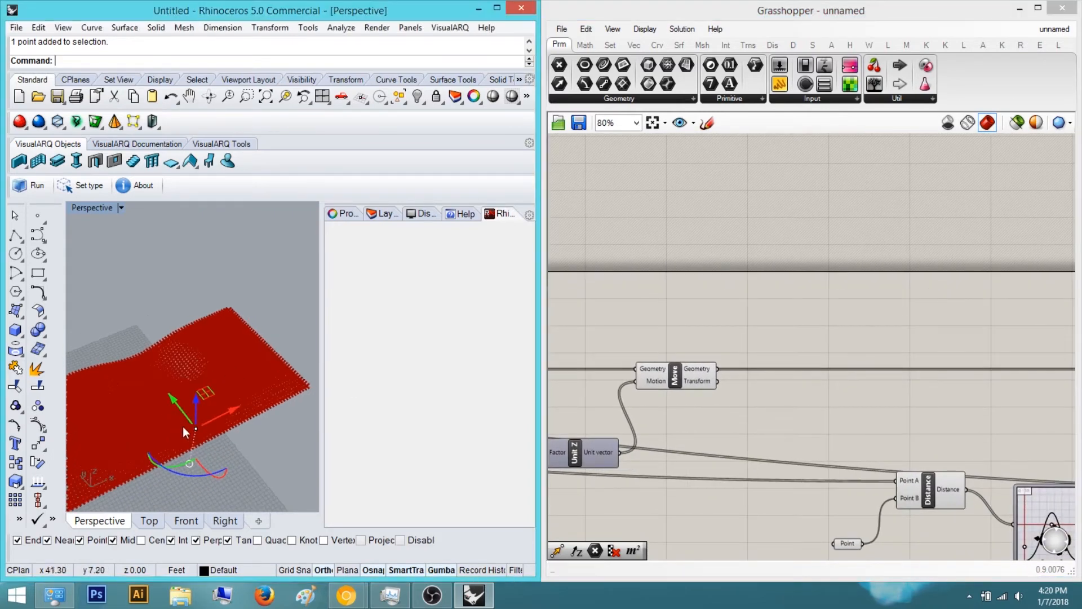
middle_click(665, 380)
left_click(709, 336)
right_click_drag(186, 416, 221, 376)
scroll(212, 421, "up", 8)
scroll(212, 421, "down", 6)
left_click_drag(221, 338, 221, 284)
right_click_drag(224, 322, 230, 351)
left_click_drag(233, 295, 245, 258)
mouse_move(241, 397)
right_mouse_down()
mouse_move(239, 343)
mouse_move(238, 388)
right_mouse_up()
left_click(252, 278)
right_click_drag(146, 354, 198, 460)
right_click_drag(955, 468, 844, 449)
right_click_drag(258, 455, 239, 371)
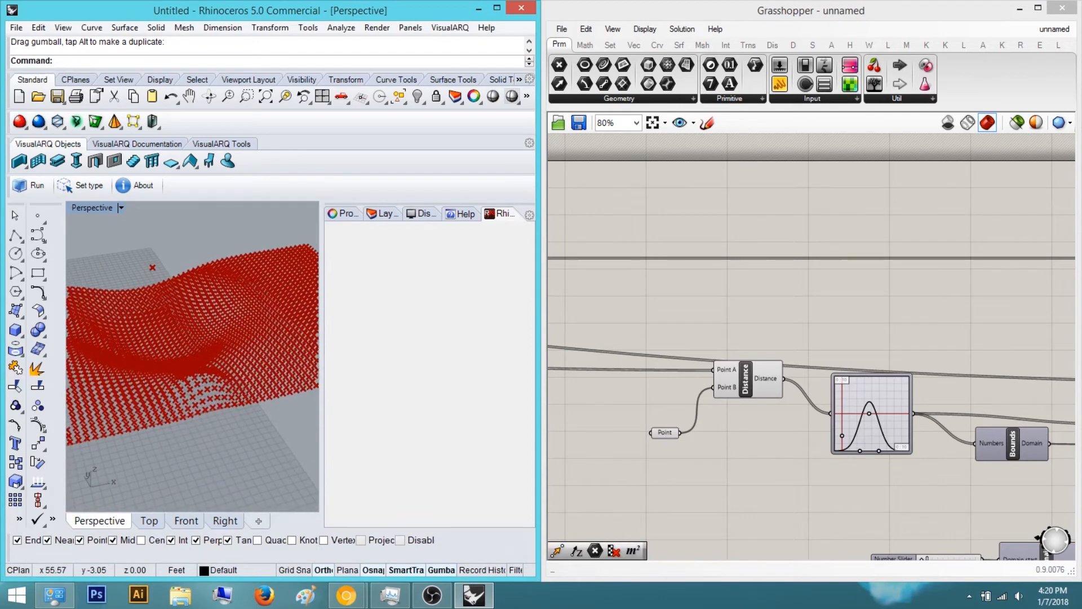
Nudge a graph mapper grip and move the attractor point again with the gumball
scroll(925, 462, "up", 3)
mouse_move(824, 443)
left_mouse_down()
mouse_move(834, 445)
mouse_move(818, 441)
left_mouse_up()
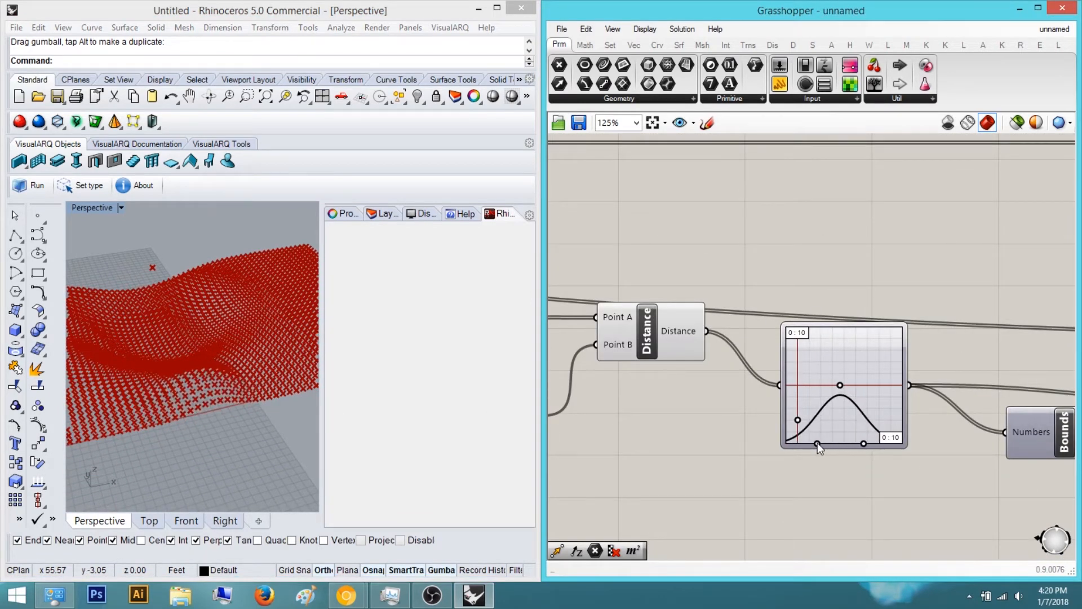
right_click_drag(301, 401, 239, 340)
left_click(235, 338)
Set the Domain end number slider to 6
right_click_drag(720, 428, 635, 329)
scroll(634, 329, "down", 4)
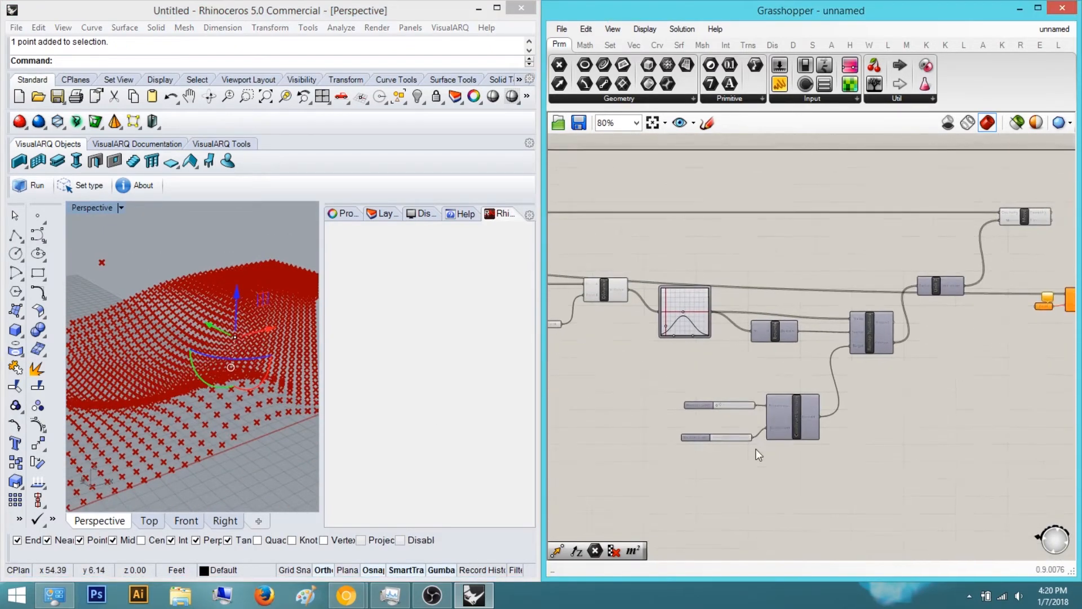
scroll(751, 448, "up", 5)
left_click_drag(683, 421, 716, 422)
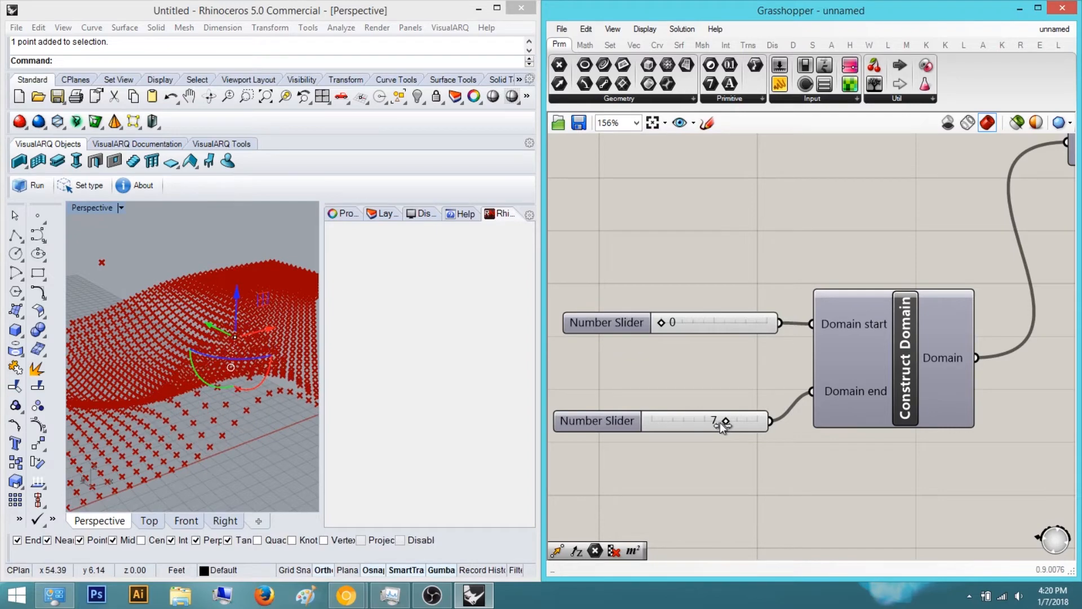
Orbit and zoom the Perspective view to inspect the deformed point grid
right_click_drag(293, 356, 306, 271)
right_click_drag(205, 339, 231, 406)
scroll(204, 340, "down", 5)
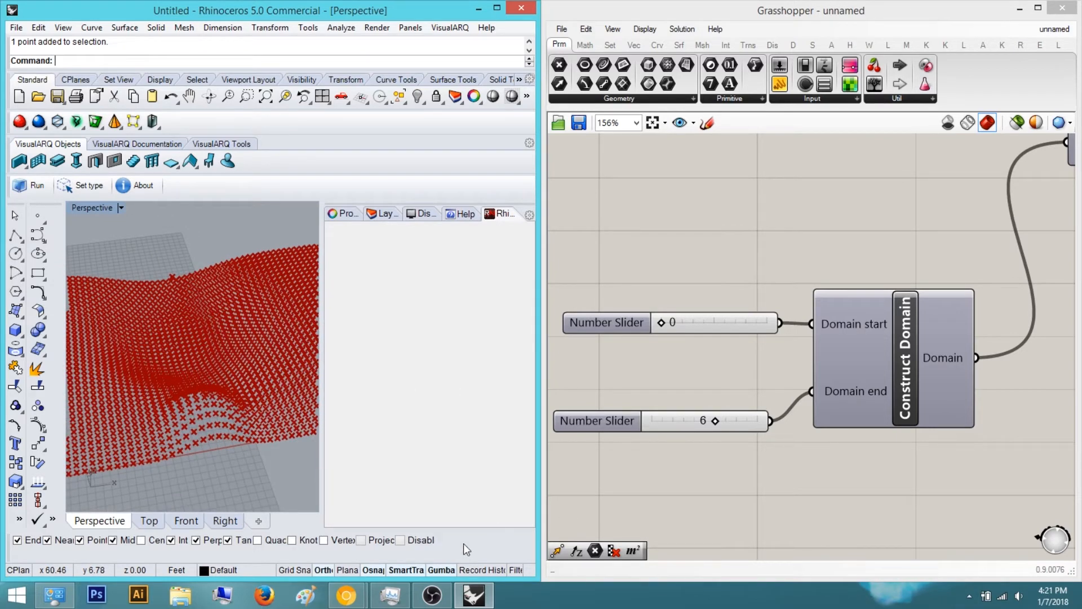
right_click_drag(245, 363, 219, 380)
scroll(823, 329, "down", 5)
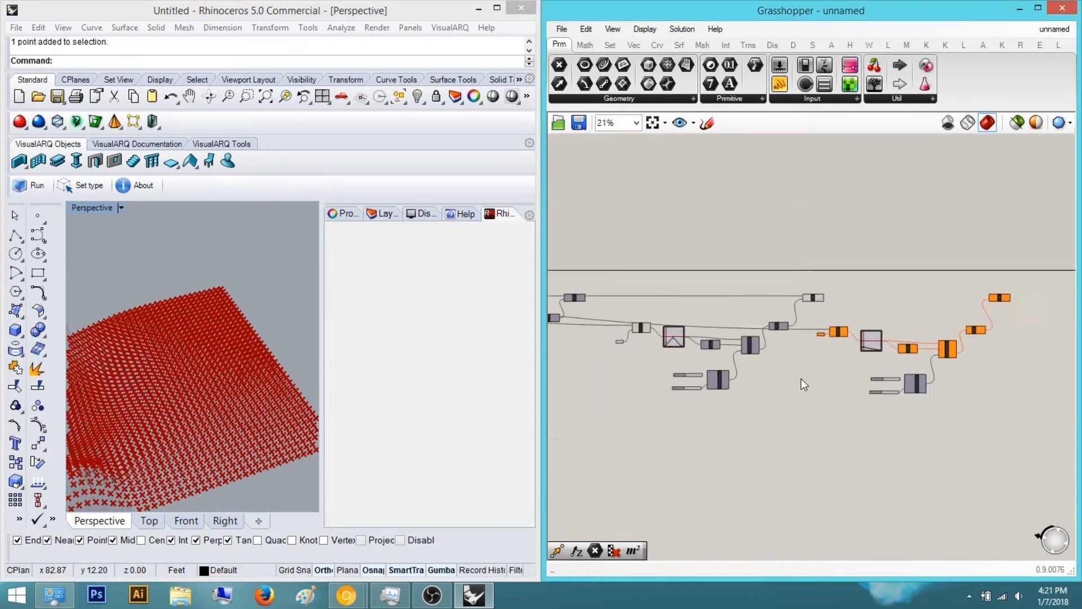
left_click_drag(272, 449, 155, 239)
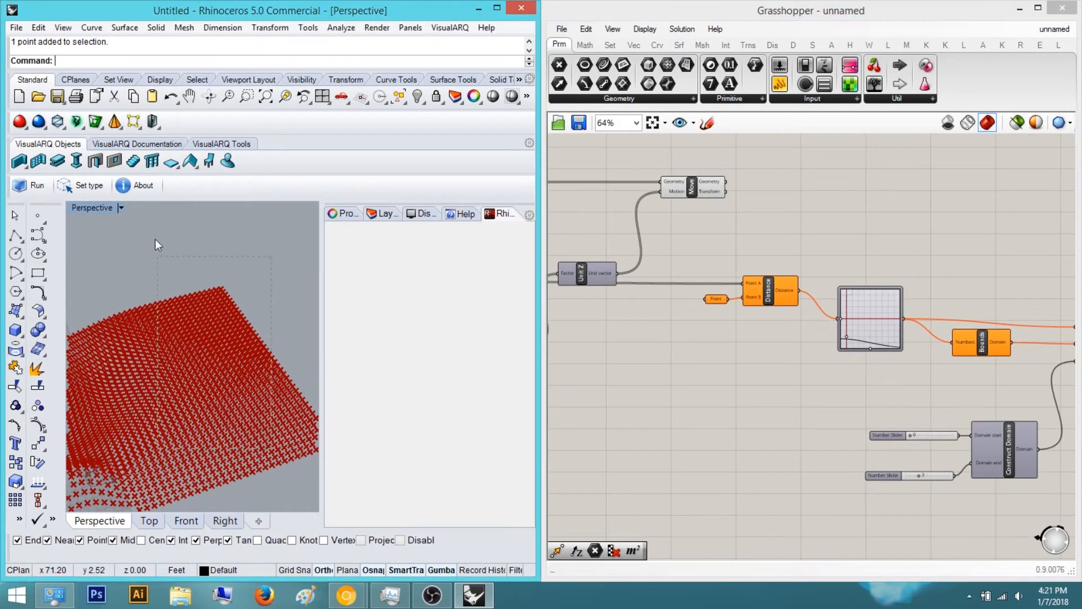
Assign the selected Rhino point to the duplicated chain's Point parameter as a single point
left_click(713, 298)
right_click(714, 299)
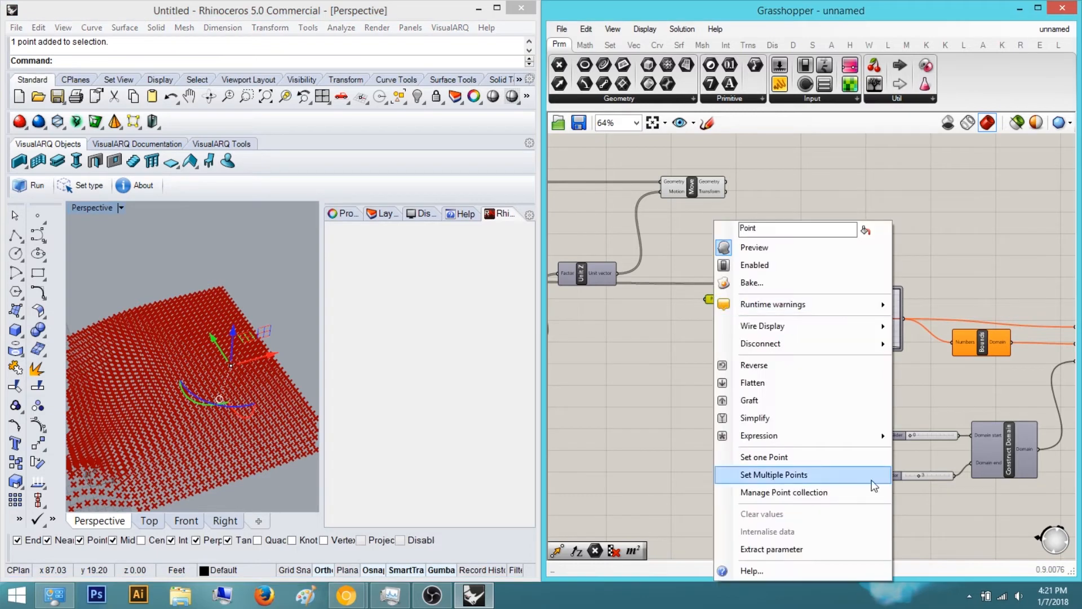
left_click(819, 454)
Reshape the second graph mapper's curve and open its Graph Editor to edit the X range
scroll(900, 399, "up", 5)
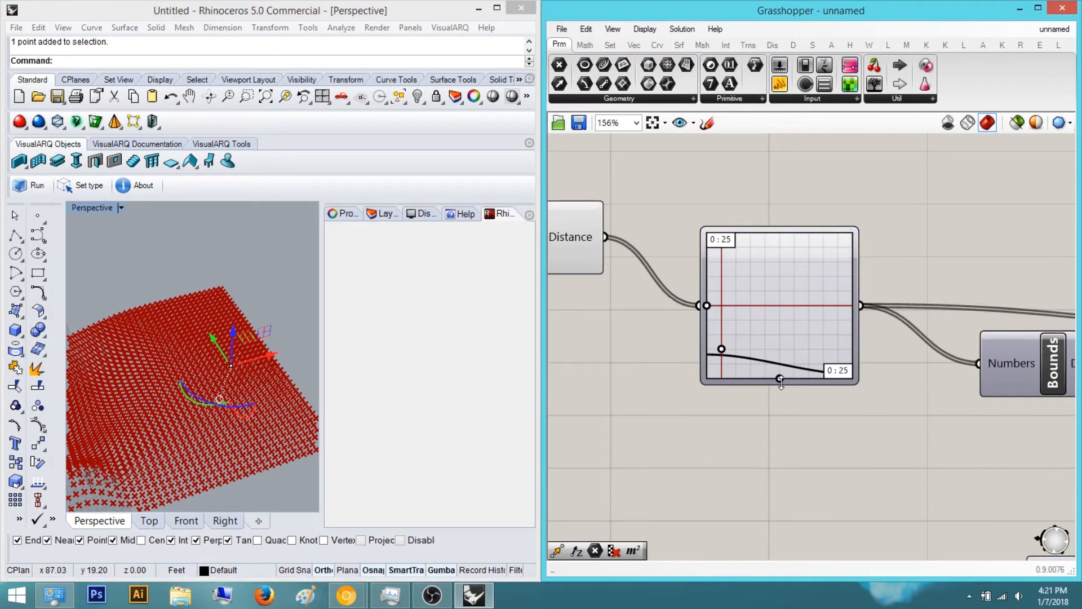
left_click_drag(780, 378, 723, 377)
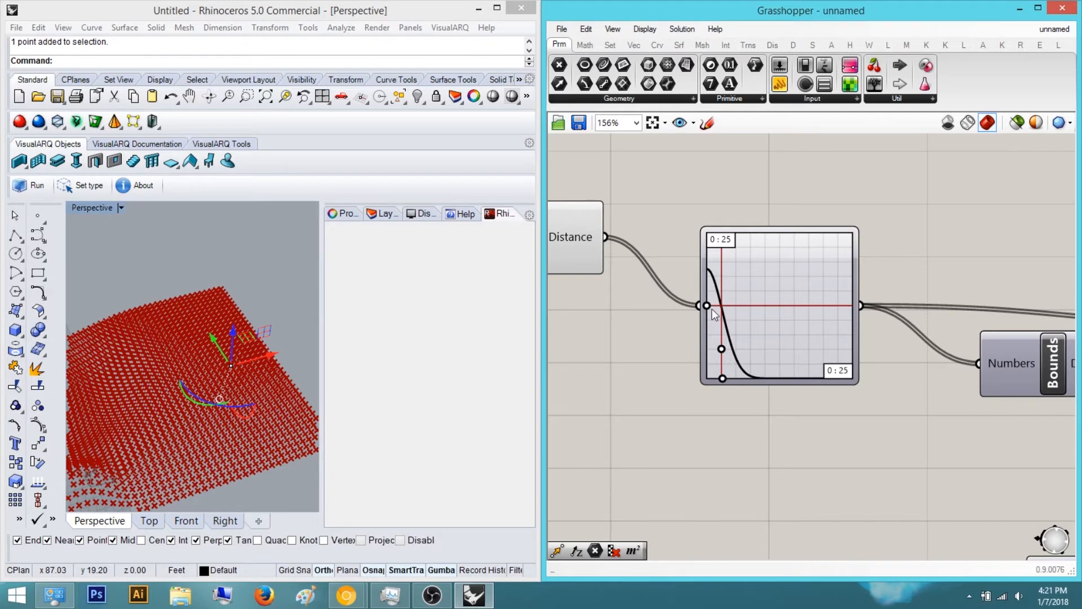
double_click(726, 239)
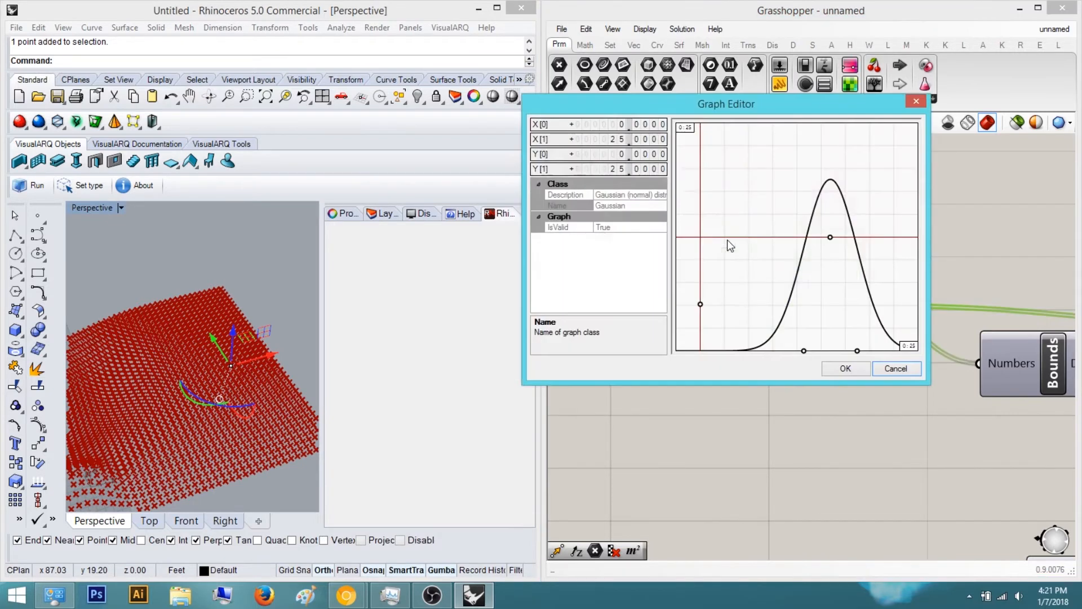
double_click(628, 139)
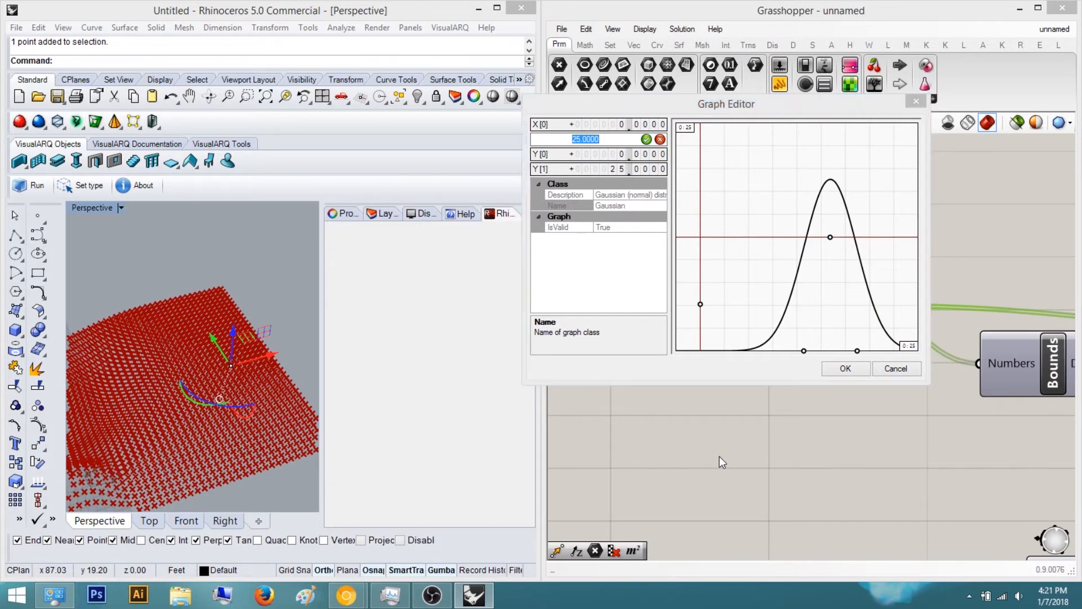
left_click(917, 368)
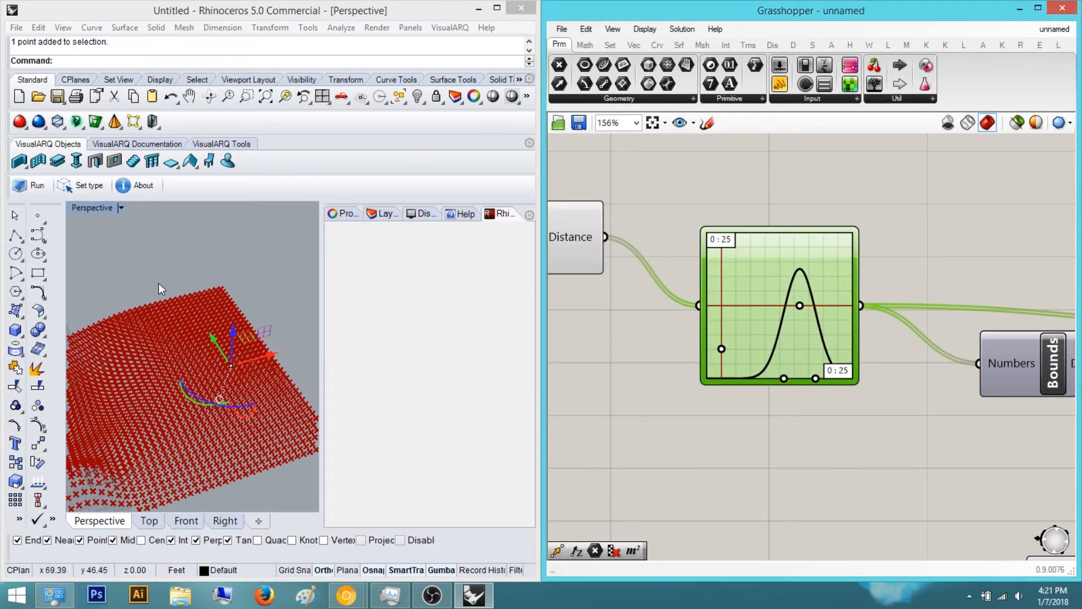
double_click(728, 249)
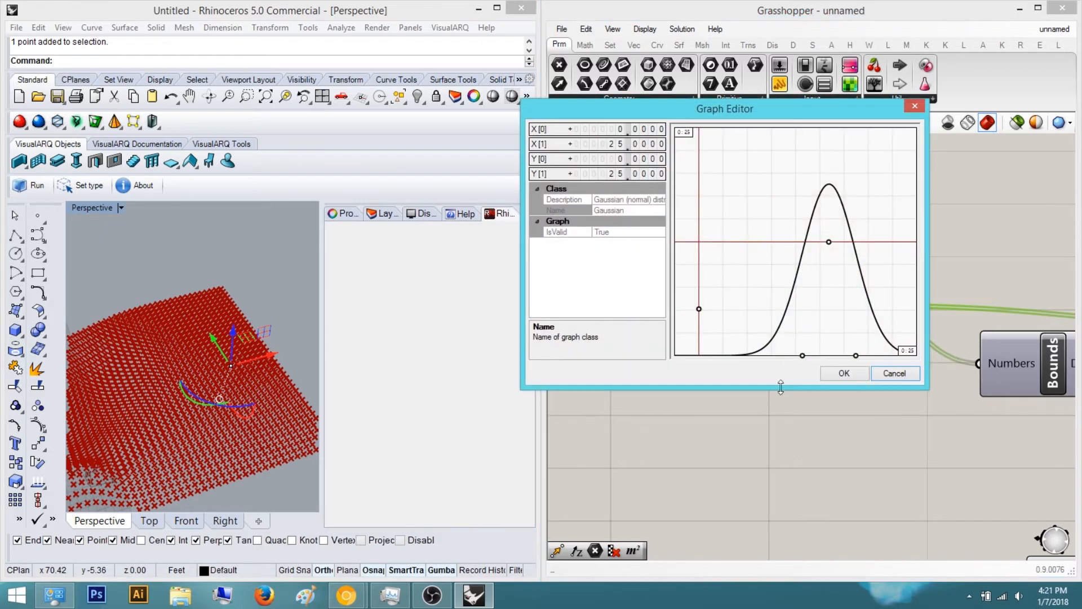
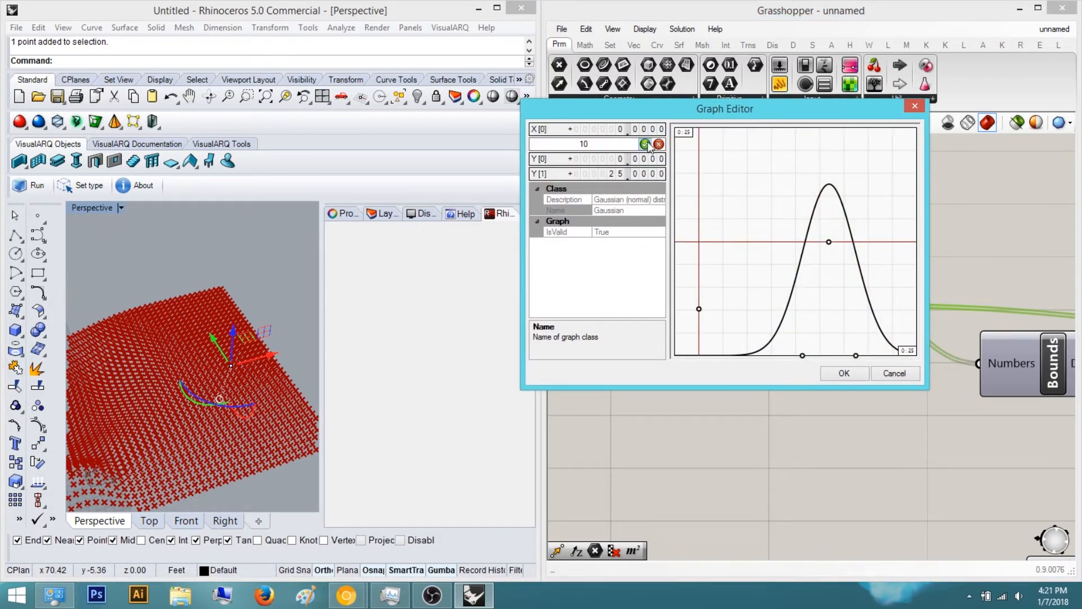
Set the graph's X range end to 10 and close the Graph Editor
left_click(646, 144)
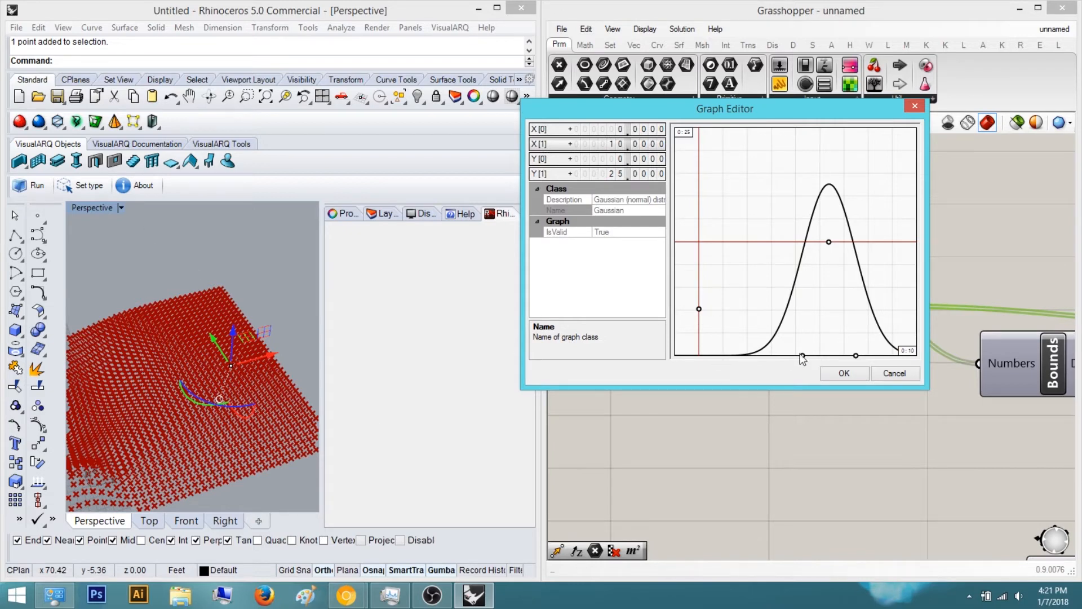
left_click(844, 373)
scroll(891, 432, "down", 3)
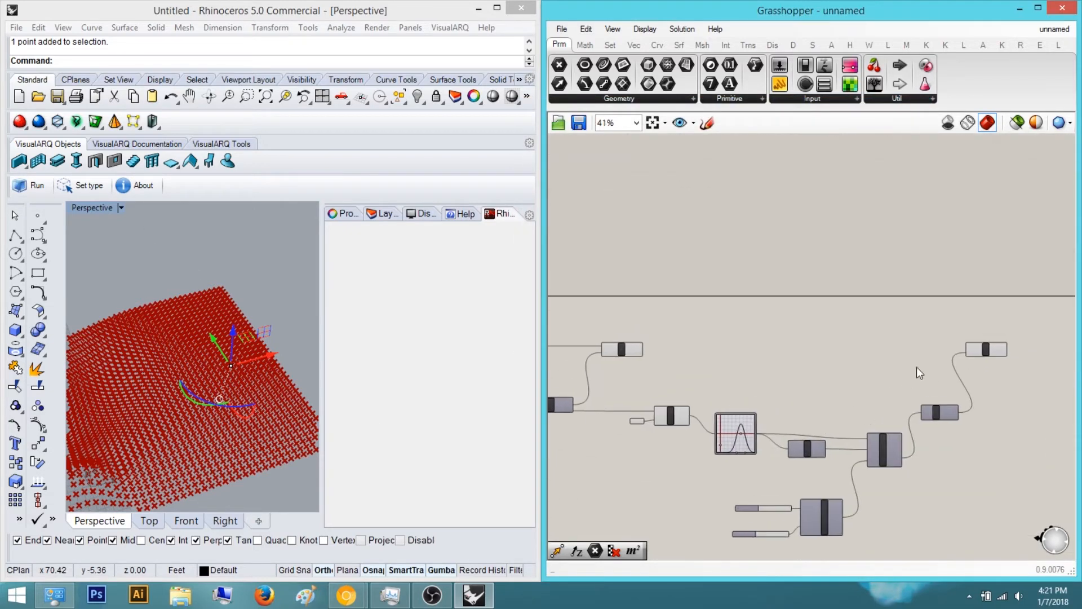
Move the selected attractor point upward with the gumball
left_click_drag(976, 341, 780, 362)
scroll(954, 332, "down", 5)
scroll(822, 325, "up", 7)
left_click(720, 361)
middle_click(729, 364)
left_click(776, 320)
left_click(807, 321)
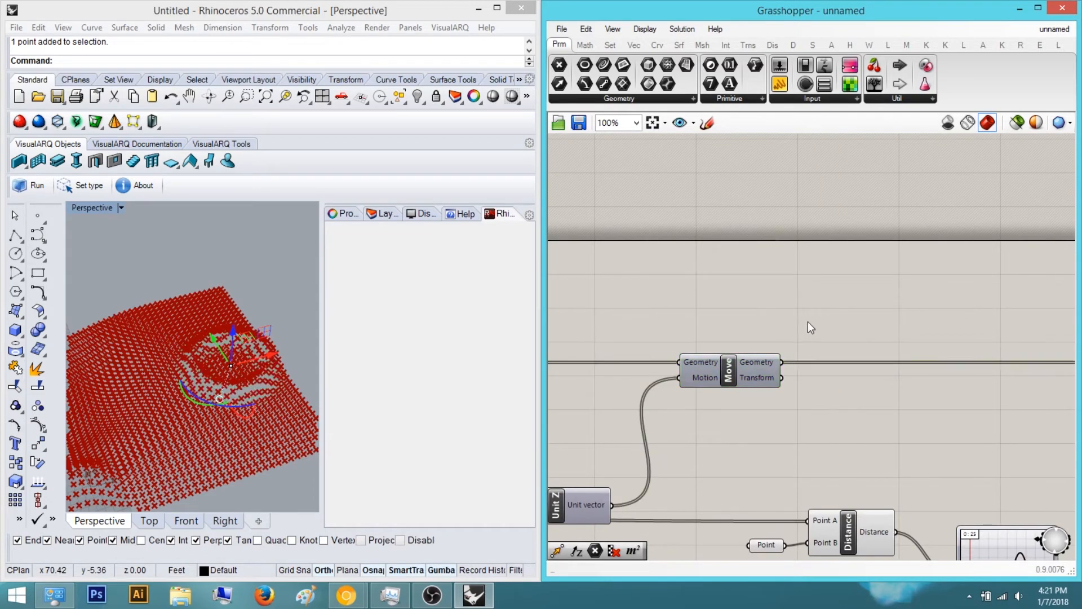
right_click_drag(672, 355, 739, 375)
left_click_drag(249, 340, 249, 221)
Drag the Gaussian curve's lower handle left to widen and flatten the bell
right_click_drag(831, 341, 704, 242)
scroll(707, 245, "down", 3)
scroll(840, 401, "up", 5)
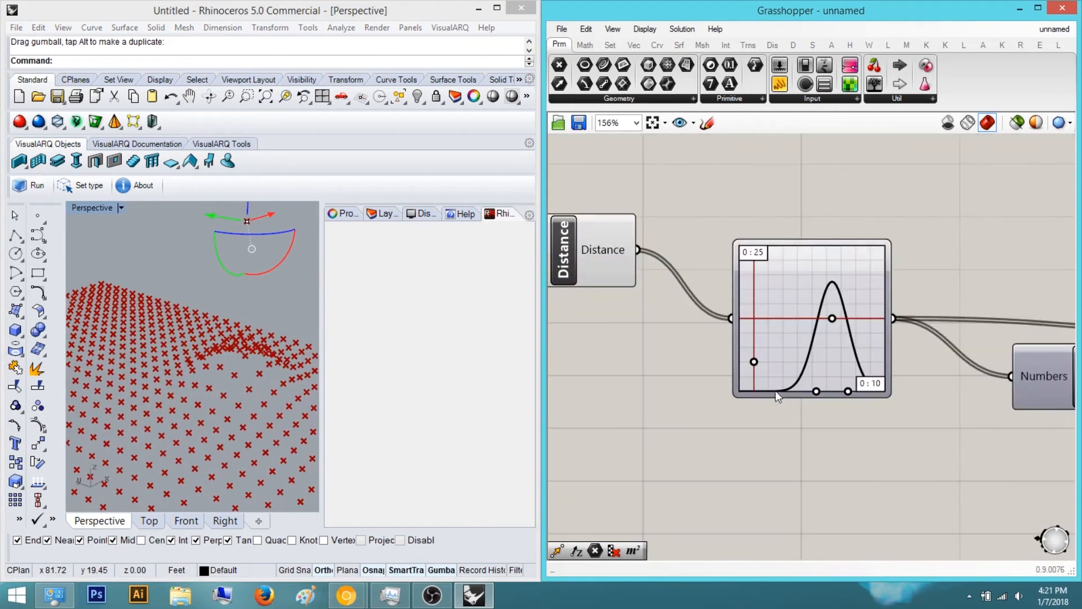
left_click_drag(820, 390, 756, 394)
right_click_drag(186, 363, 203, 316)
scroll(188, 316, "down", 4)
scroll(188, 317, "up", 4)
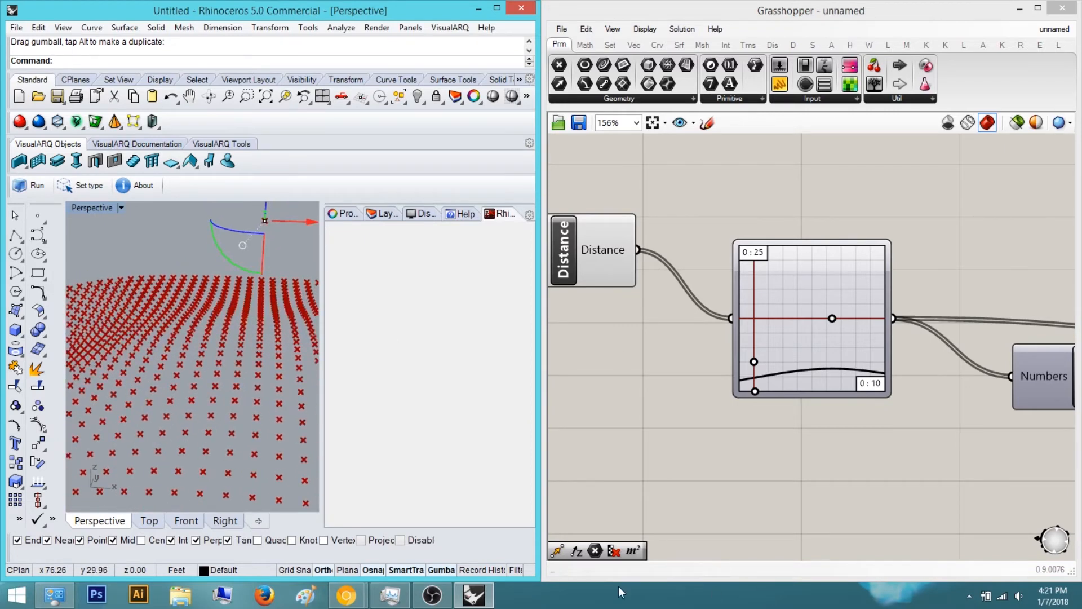
Look at the reference photo of the wooden wall in the browser
mouse_move(348, 599)
left_click(426, 521)
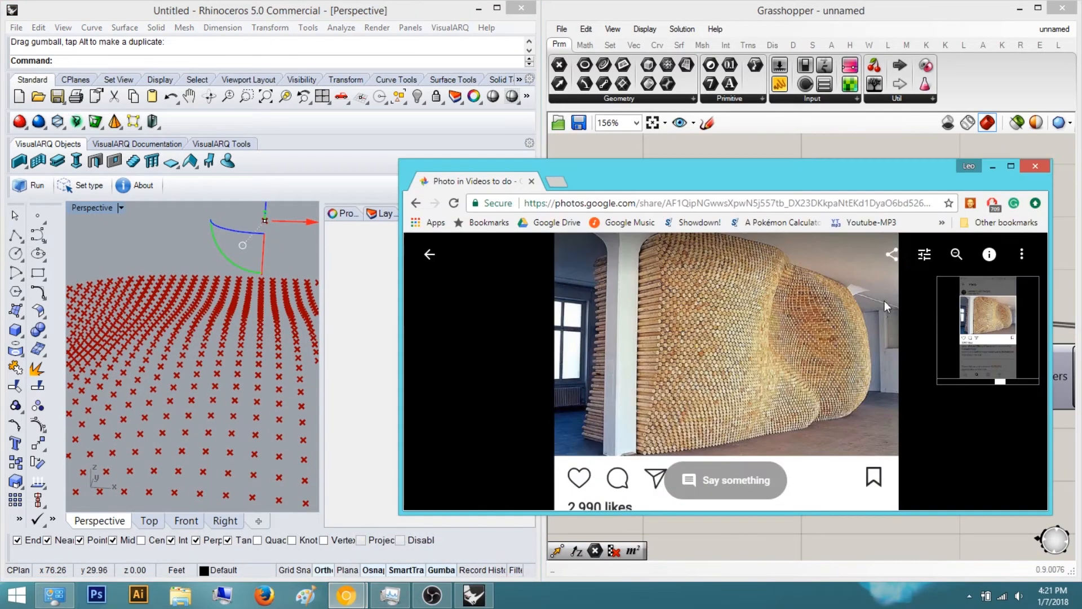
left_click(993, 167)
Move the Gaussian graph's centre handle to the graph's right edge
right_click_drag(267, 349, 159, 383)
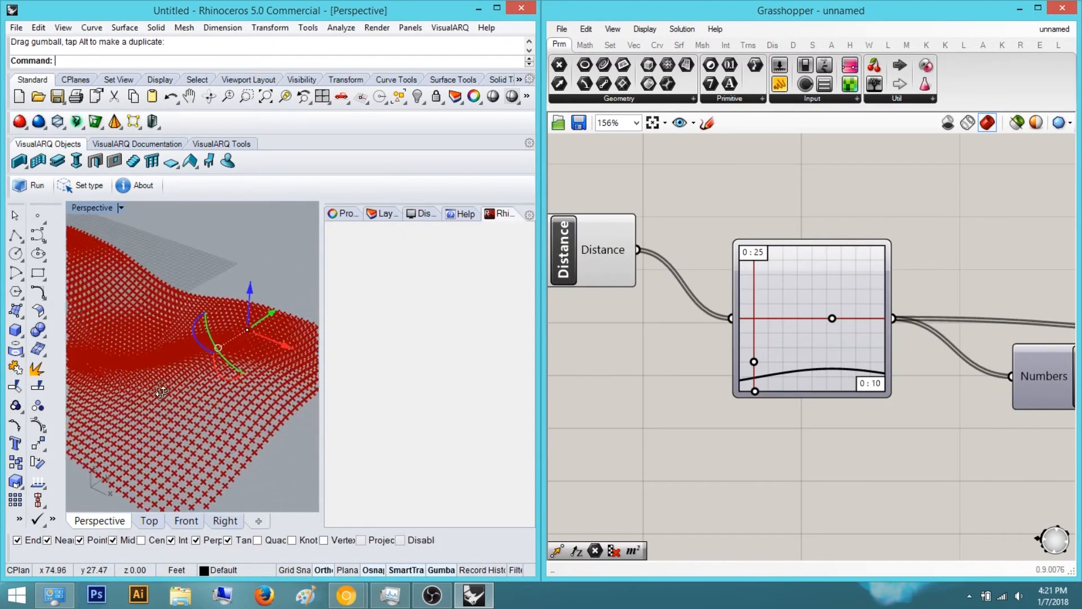
right_click_drag(780, 384, 538, 116)
scroll(773, 417, "down", 4)
scroll(773, 417, "up", 3)
left_click_drag(705, 434, 747, 432)
right_click_drag(710, 399, 914, 534)
scroll(913, 534, "up", 1)
scroll(885, 414, "down", 1)
right_click_drag(885, 414, 805, 381)
scroll(817, 440, "up", 2)
mouse_move(797, 436)
left_mouse_down()
mouse_move(813, 436)
mouse_move(795, 436)
left_mouse_up()
right_click_drag(724, 319, 793, 463)
scroll(793, 463, "down", 3)
scroll(744, 379, "up", 4)
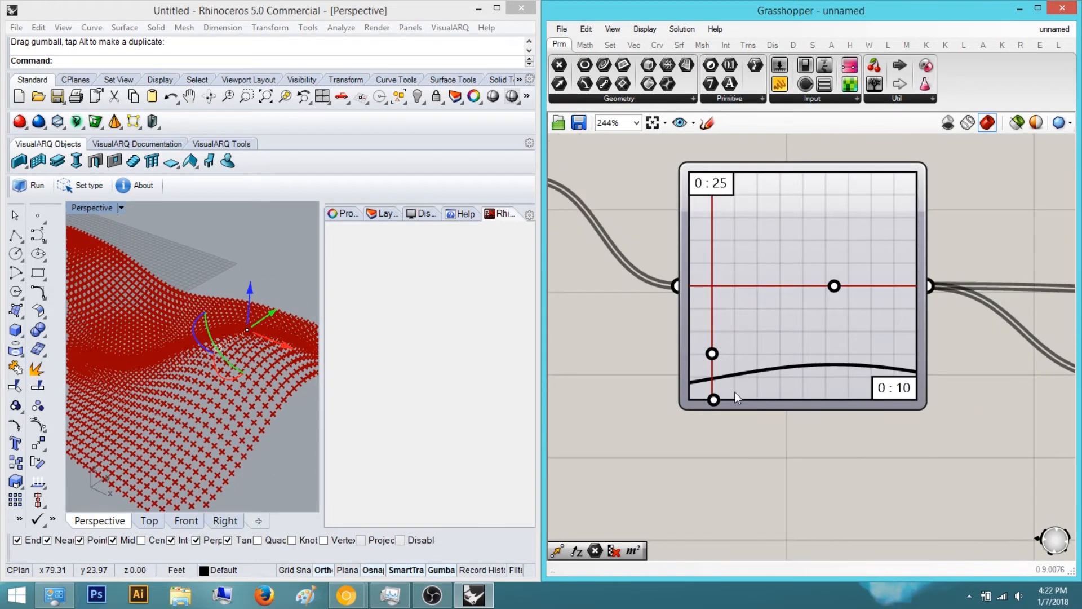
left_click_drag(835, 287, 961, 329)
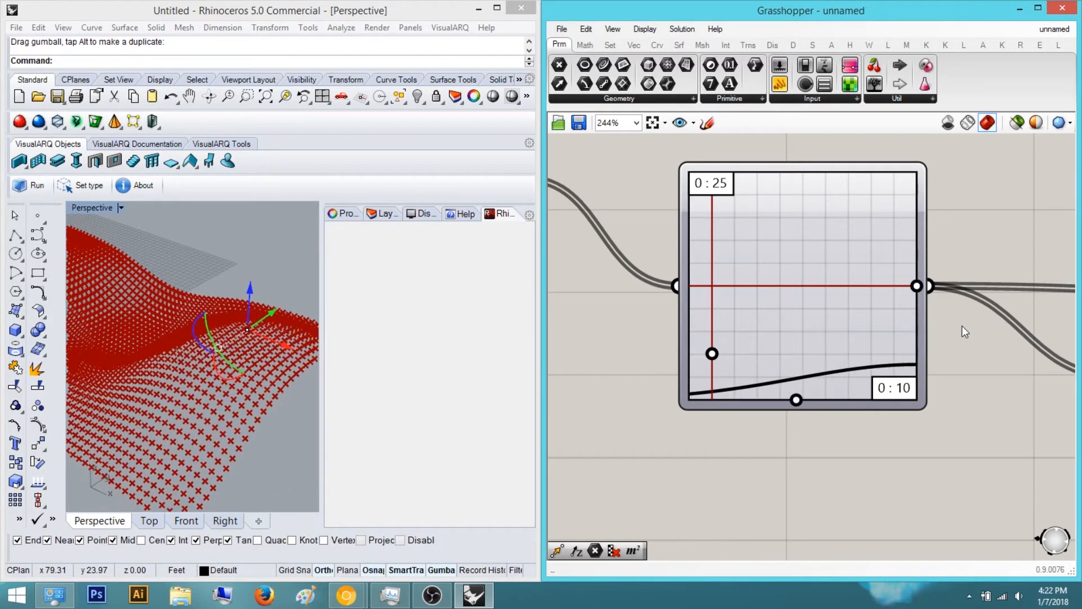
Switch the Domain end slider to floating-point rounding and set it to about 4.928
right_click_drag(217, 369, 258, 316)
right_click_drag(747, 363, 598, 228)
scroll(598, 228, "down", 5)
scroll(707, 399, "up", 4)
double_click(573, 397)
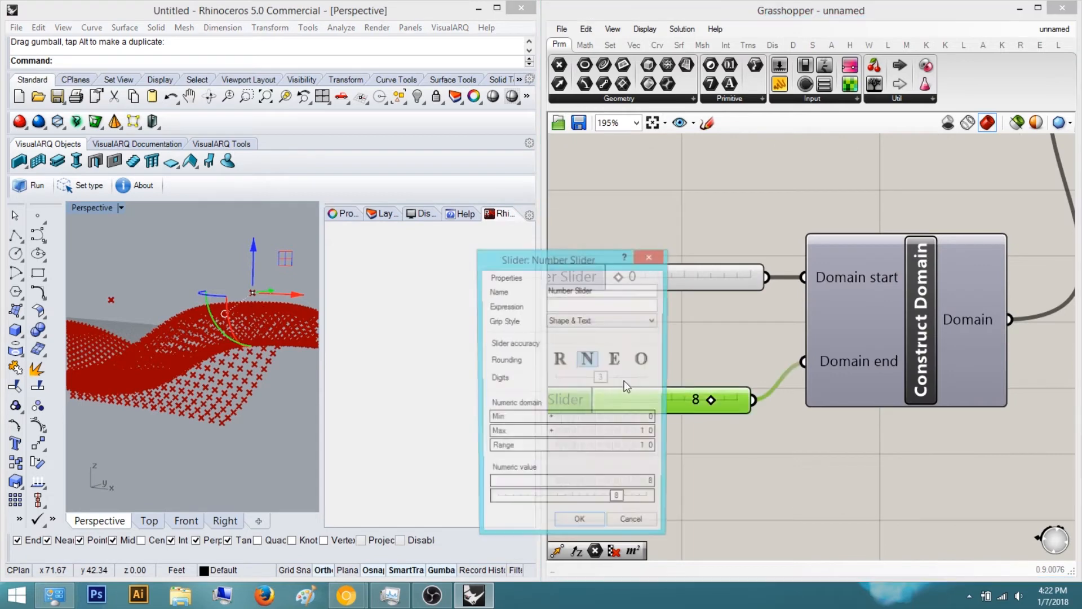
left_click(560, 360)
left_click(580, 526)
right_click_drag(707, 494, 824, 508)
left_click_drag(823, 415, 786, 415)
right_click_drag(225, 343, 199, 344)
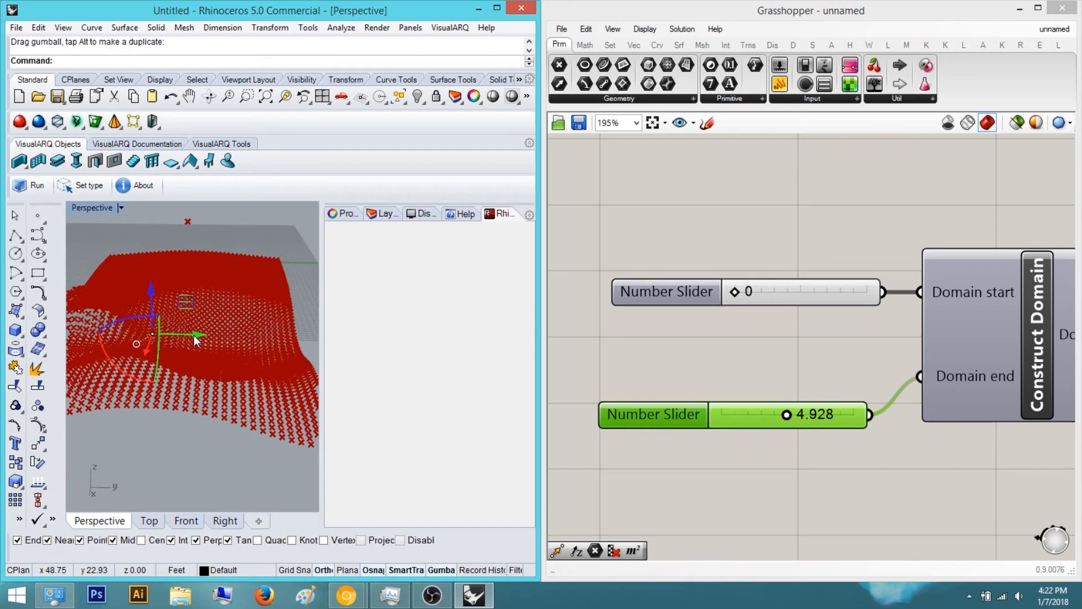
Set the graph mapper's Y range maximum to 50 in its Graph Editor
right_click_drag(734, 299, 881, 419)
scroll(880, 416, "down", 3)
right_click_drag(805, 358, 679, 460)
scroll(665, 305, "up", 4)
left_click(620, 308)
double_click(621, 314)
double_click(539, 237)
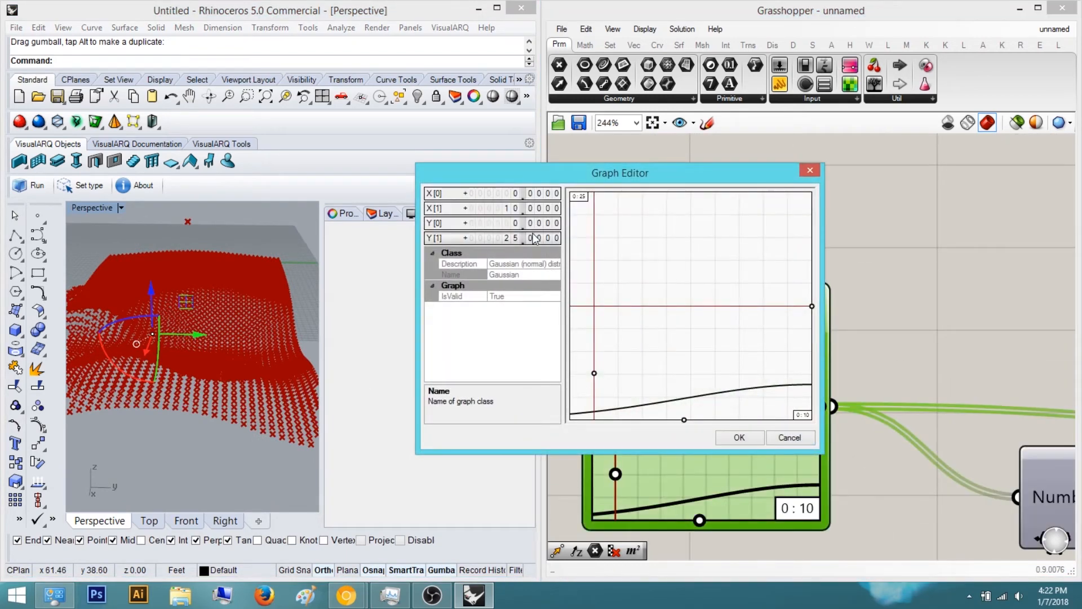
type("50")
left_click(540, 237)
left_click(728, 434)
Set the same graph mapper's Y range maximum to 40
scroll(793, 296, "down", 8)
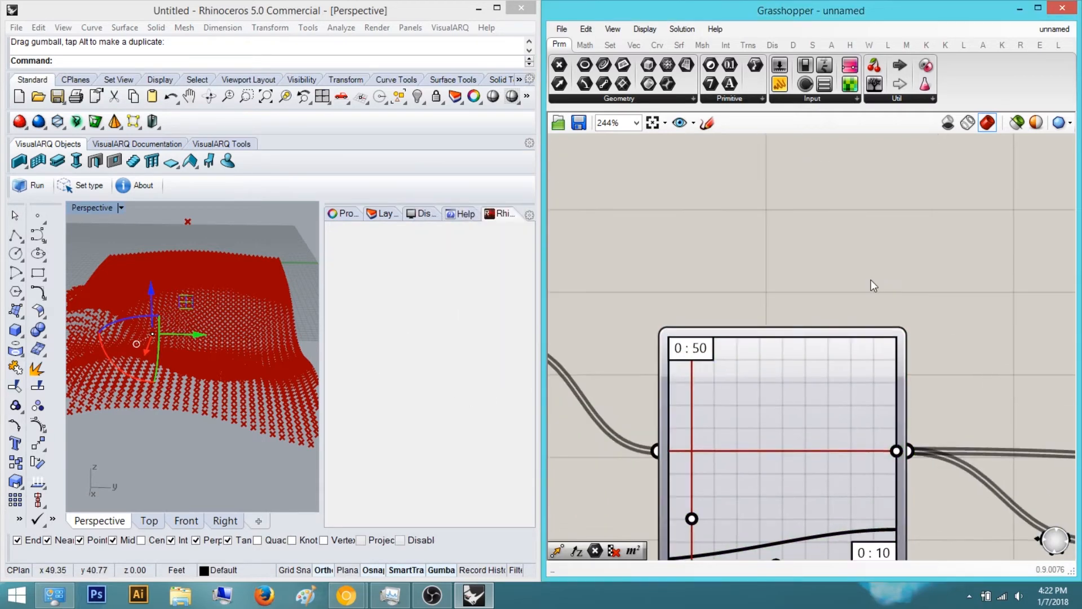
scroll(627, 349, "up", 8)
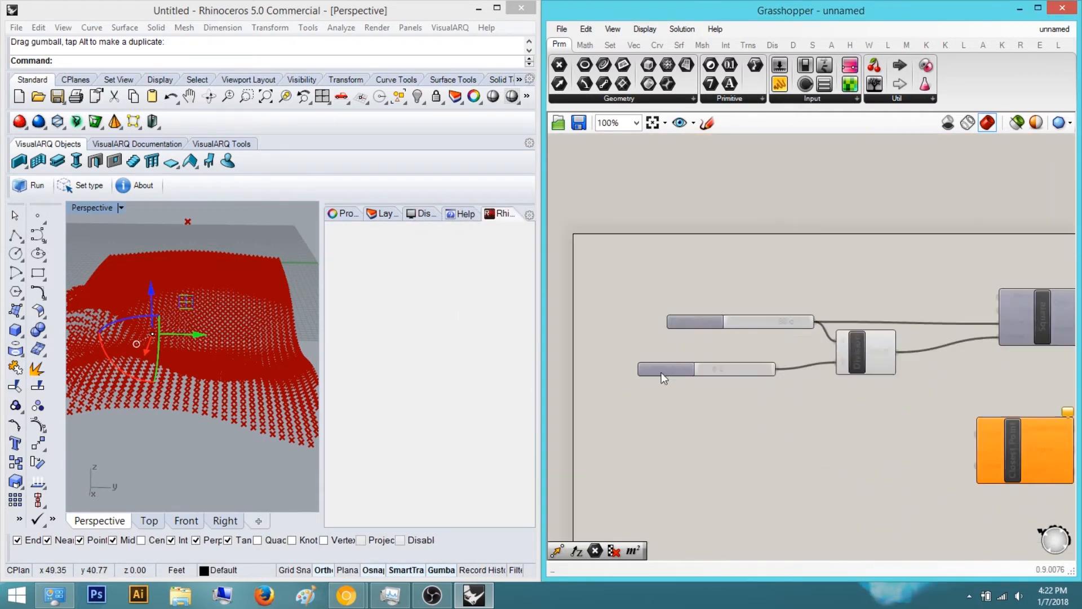
scroll(775, 369, "down", 2)
right_click_drag(986, 352, 832, 374)
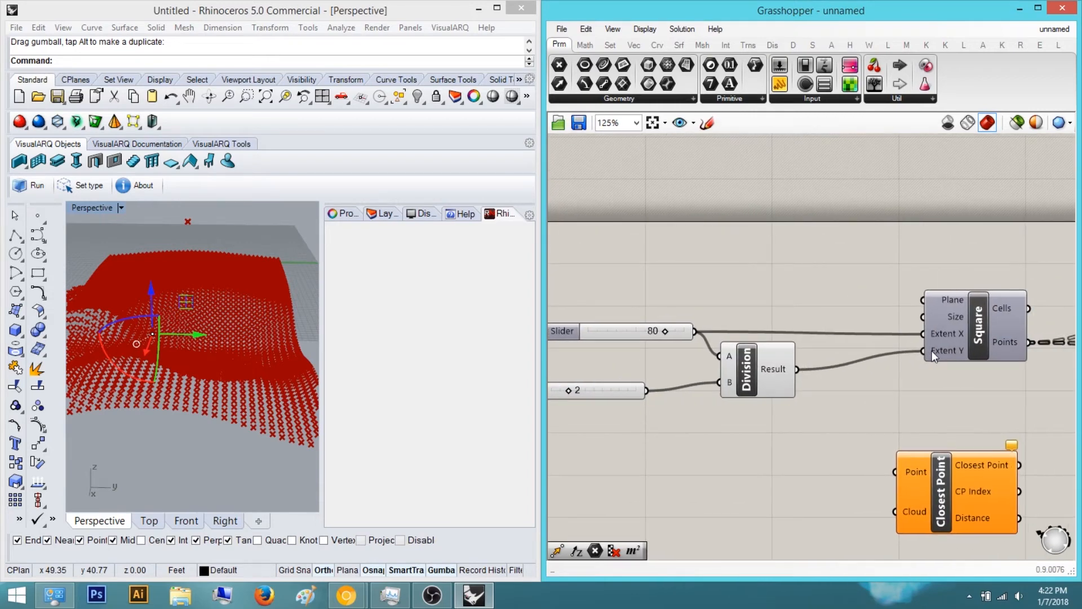
mouse_move(932, 350)
scroll(932, 351, "down", 11)
right_click_drag(932, 351, 733, 355)
scroll(968, 387, "up", 4)
right_click_drag(968, 386, 877, 391)
scroll(798, 361, "up", 4)
scroll(797, 361, "up", 3)
scroll(865, 310, "down", 7)
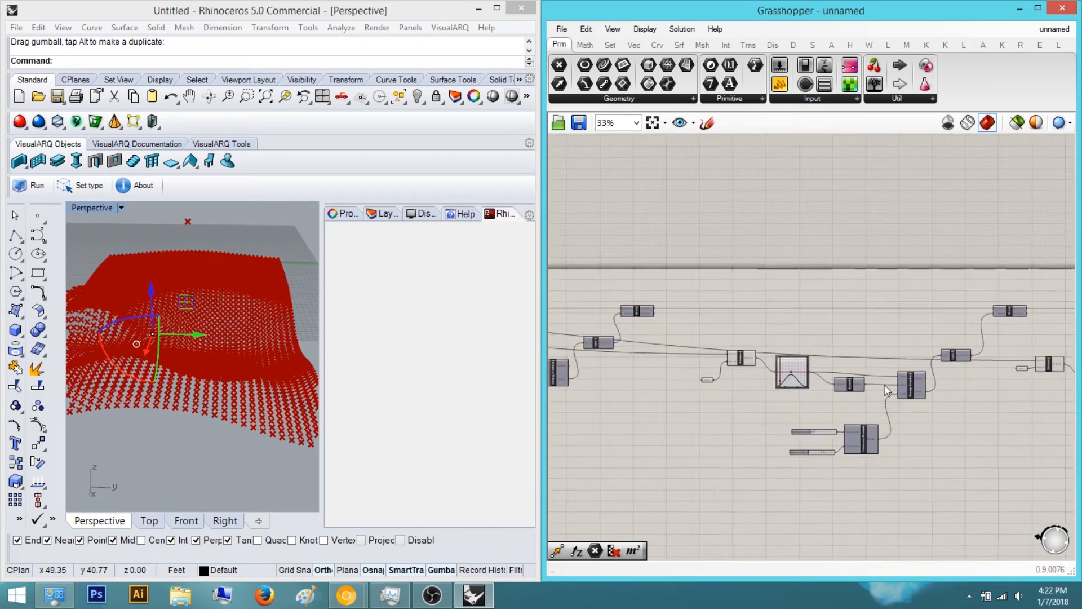
scroll(910, 388, "up", 6)
double_click(886, 350)
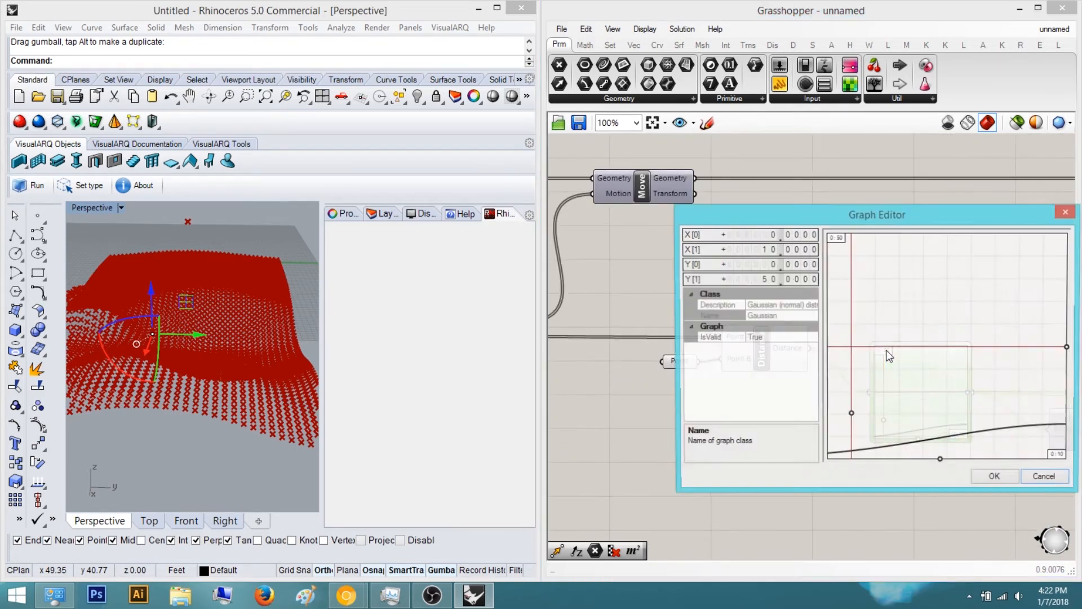
left_click(788, 279)
type("40")
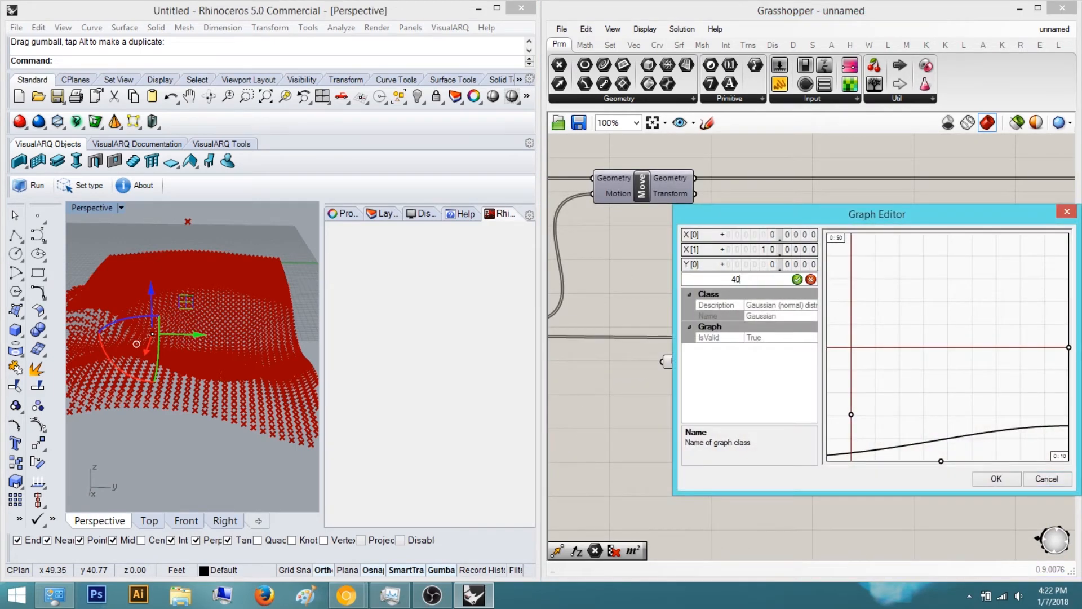
left_click(797, 279)
left_click(986, 479)
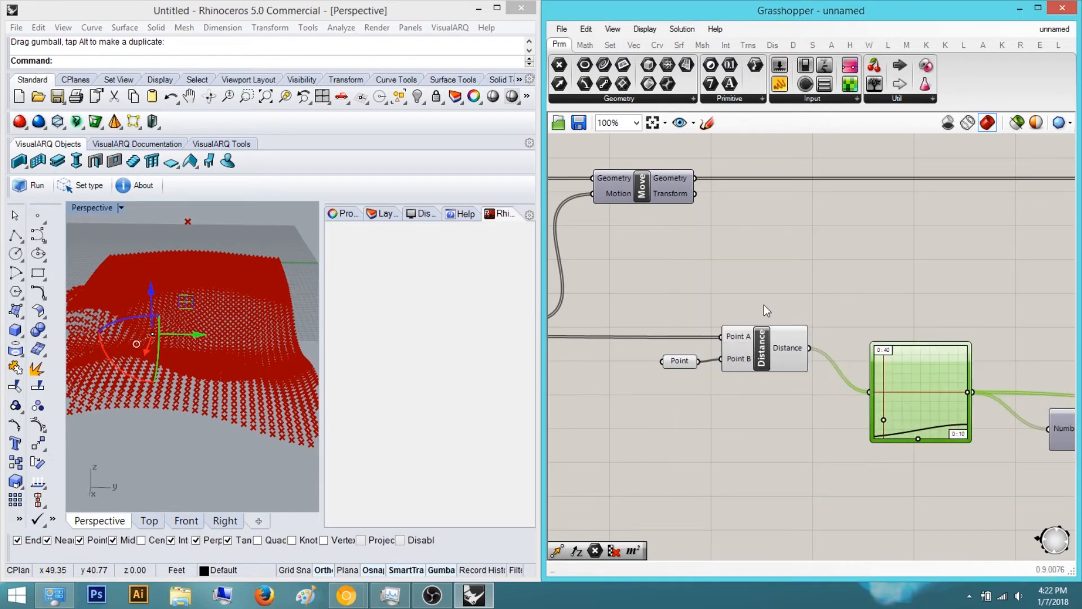
Examine the deformed point grid from several angles in the Perspective view
scroll(888, 291, "down", 4)
right_click_drag(262, 350, 116, 371)
scroll(945, 383, "up", 4)
scroll(884, 388, "up", 1)
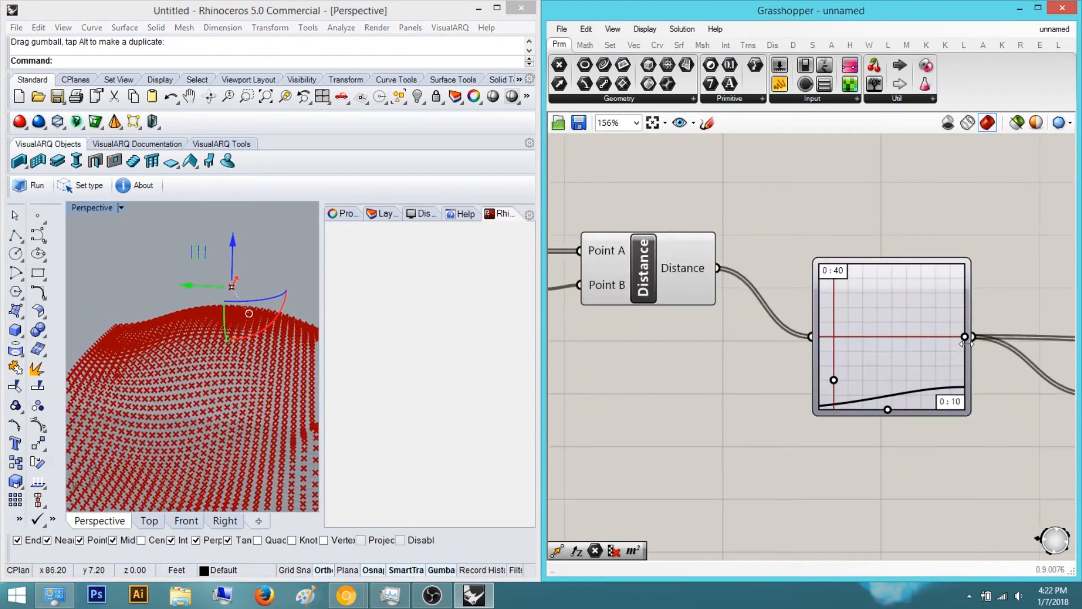
left_click_drag(963, 337, 1010, 348)
right_click_drag(946, 400, 803, 393)
scroll(802, 392, "up", 2)
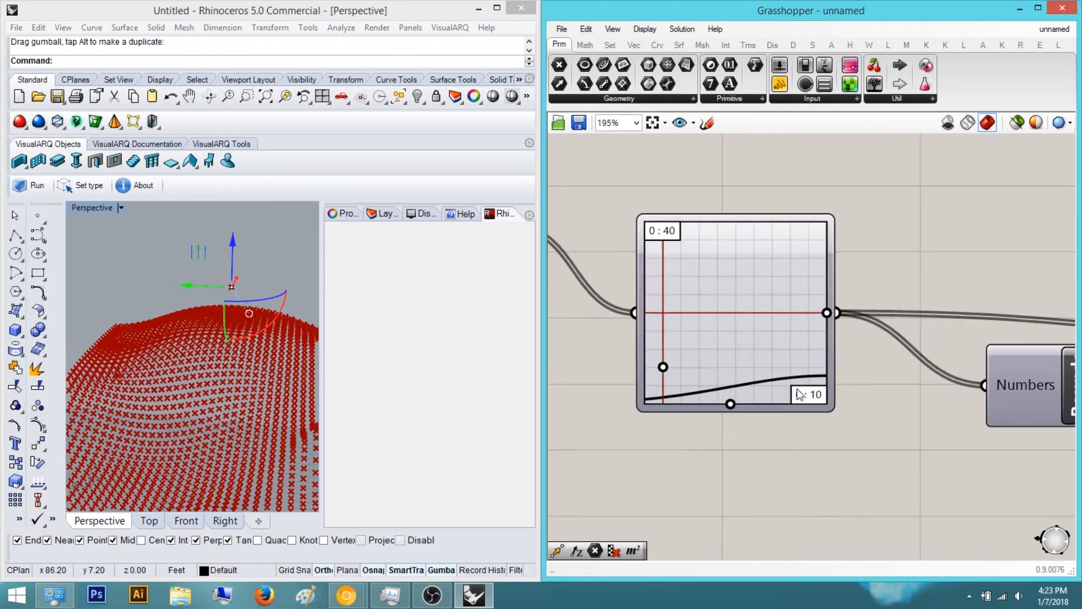
right_click_drag(639, 292, 732, 330)
right_click_drag(209, 302, 146, 408)
scroll(145, 408, "down", 5)
left_click(239, 316)
right_click_drag(239, 317, 285, 374)
scroll(114, 456, "up", 5)
scroll(114, 457, "down", 4)
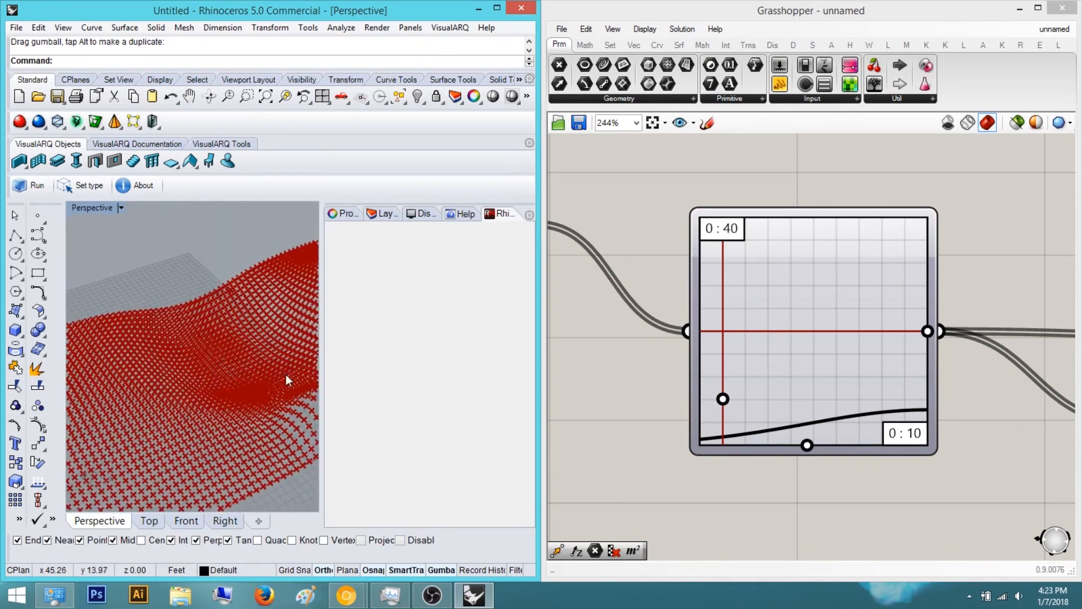
left_click(898, 275)
scroll(898, 275, "down", 10)
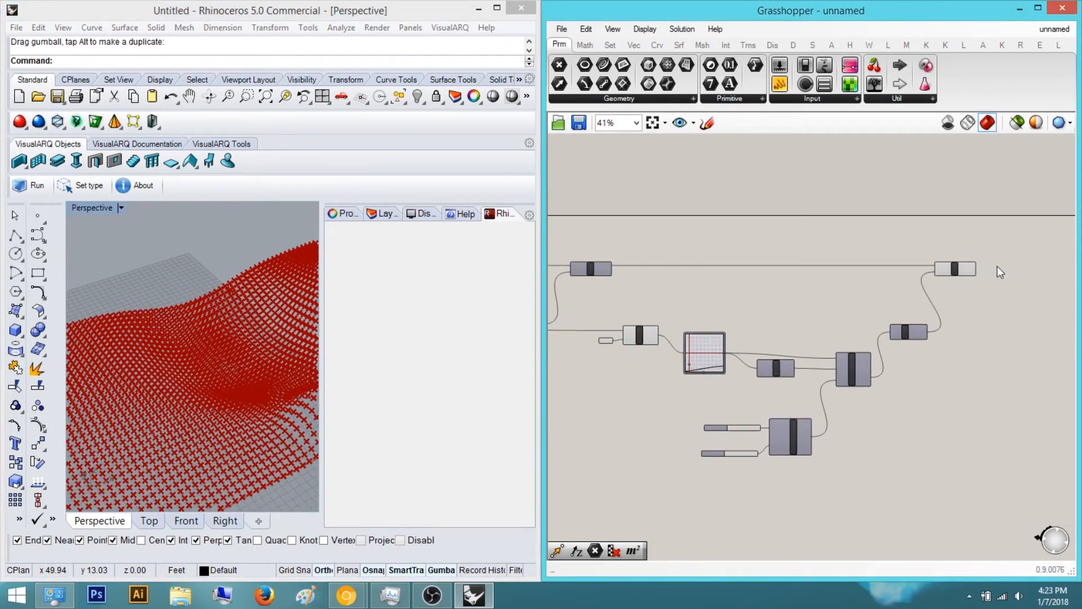
scroll(912, 312, "down", 3)
right_click_drag(294, 346, 218, 333)
right_click_drag(785, 331, 665, 367)
scroll(845, 361, "up", 5)
left_click(845, 364)
left_click(904, 383)
right_click_drag(188, 330, 191, 345)
scroll(163, 389, "up", 7)
right_click_drag(163, 389, 168, 428)
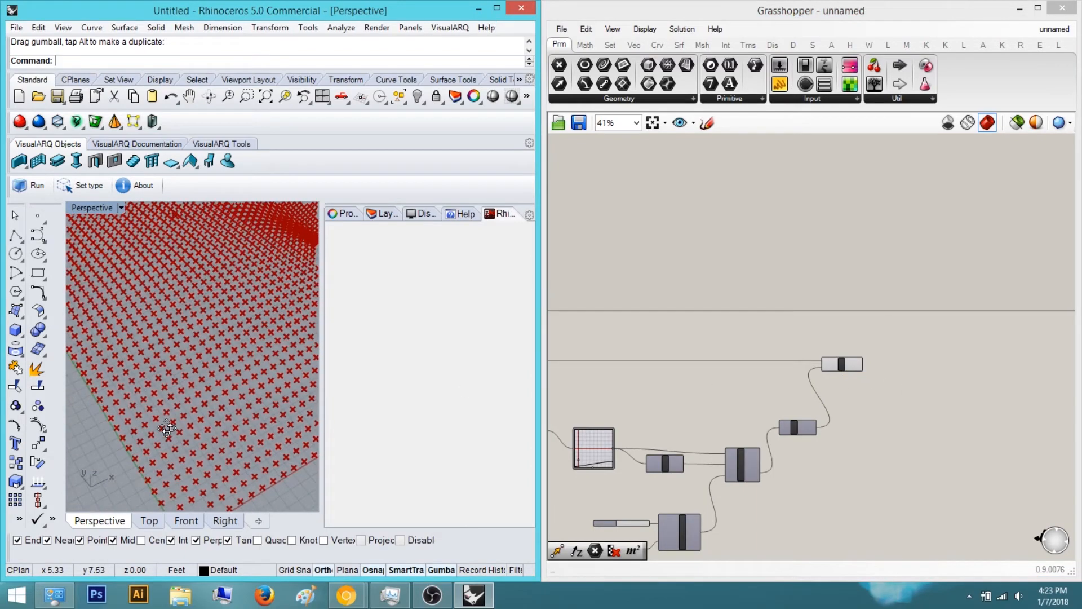
right_click_drag(926, 387, 840, 378)
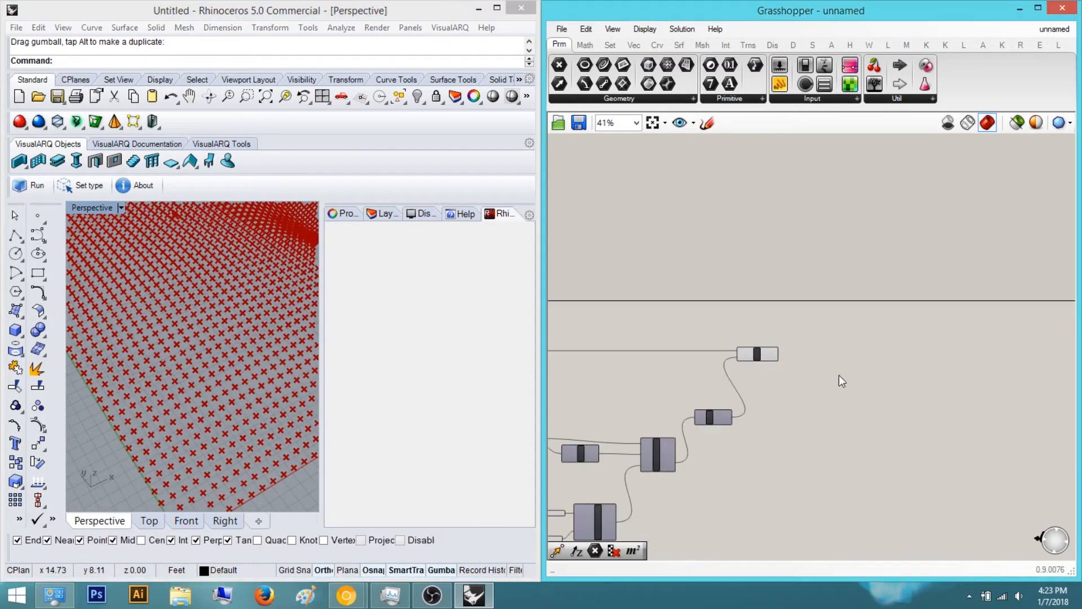
scroll(758, 371, "up", 3)
Add a Cull Pattern component beside the Move component
left_click(770, 350)
left_click(874, 345)
double_click(875, 345)
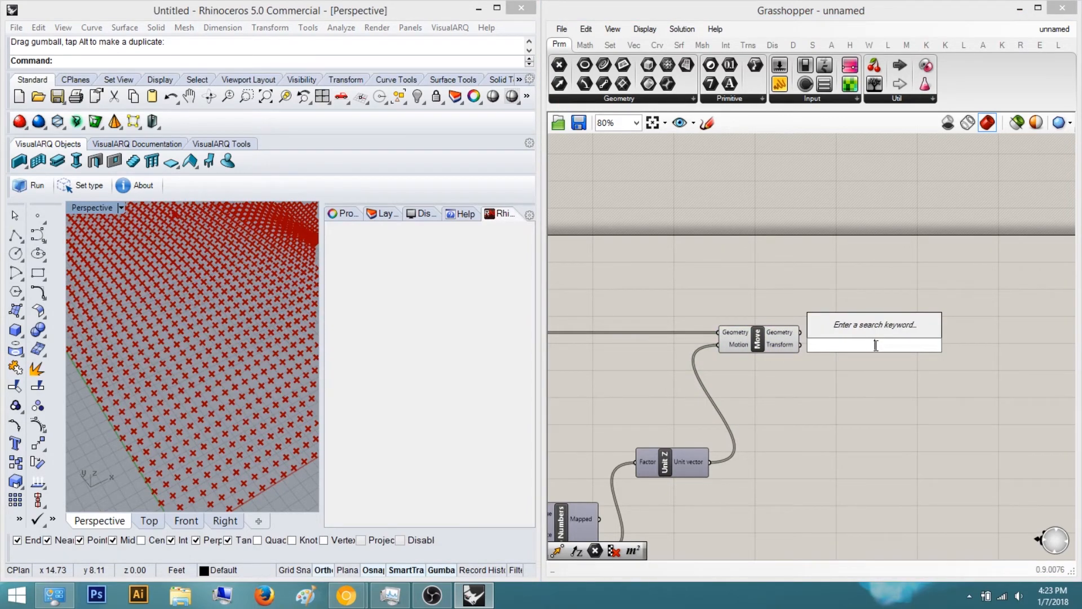
type("cull patter")
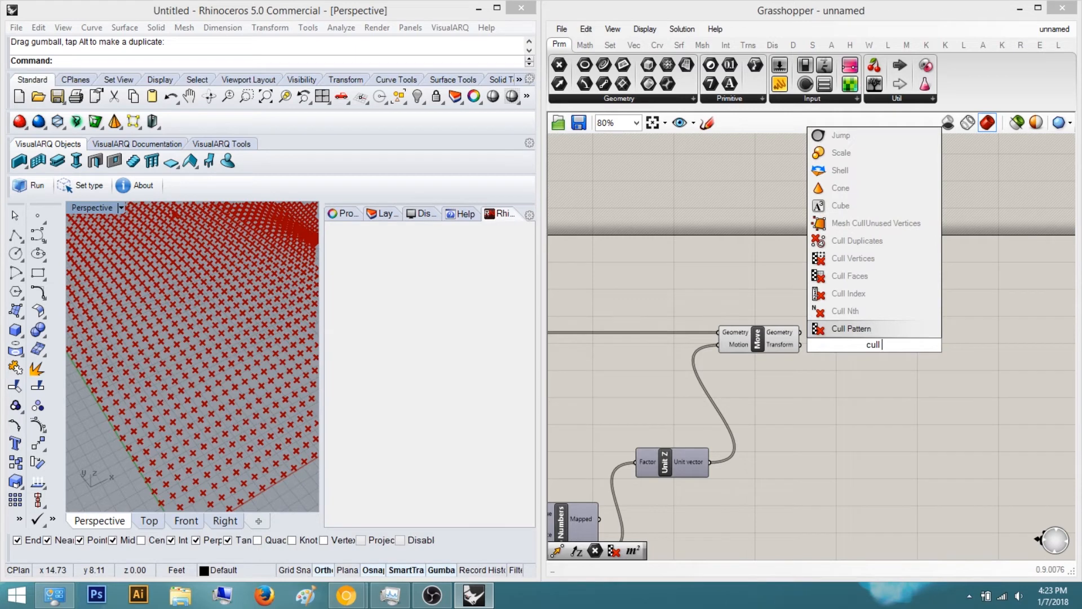
key("Return")
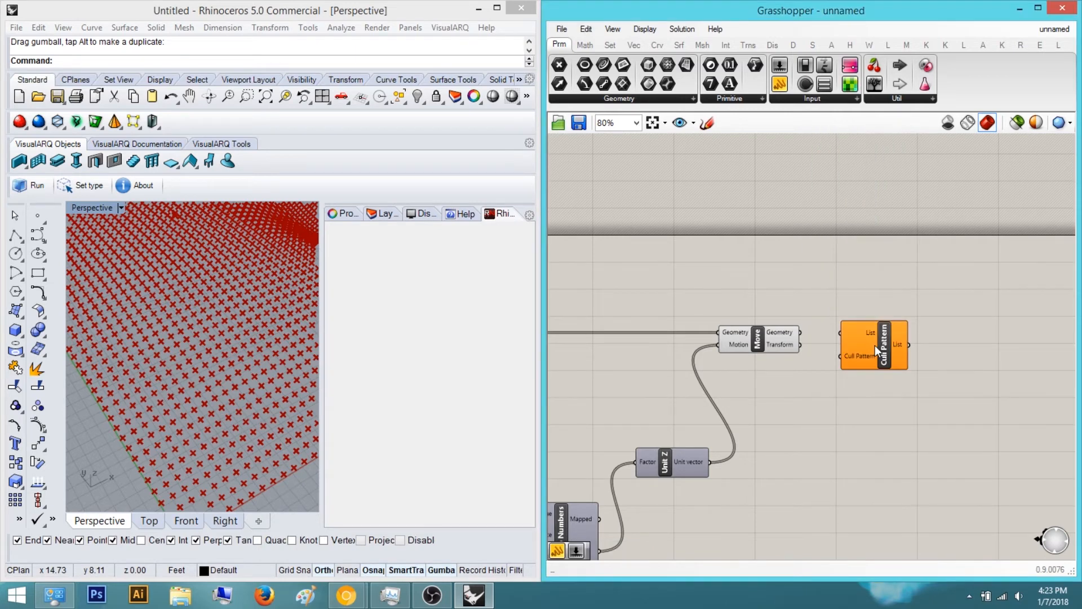
Add a panel with the lines 1 and 0 and set it to output them as separate items
double_click(855, 420)
type("pan")
key("Return")
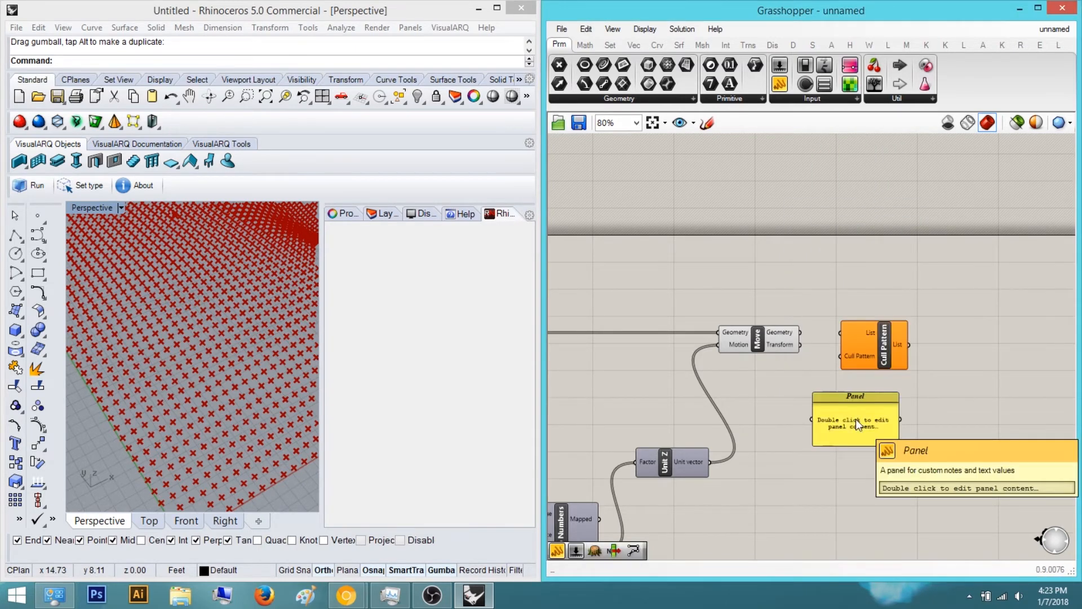
double_click(856, 419)
key("ctrl+a")
type("1")
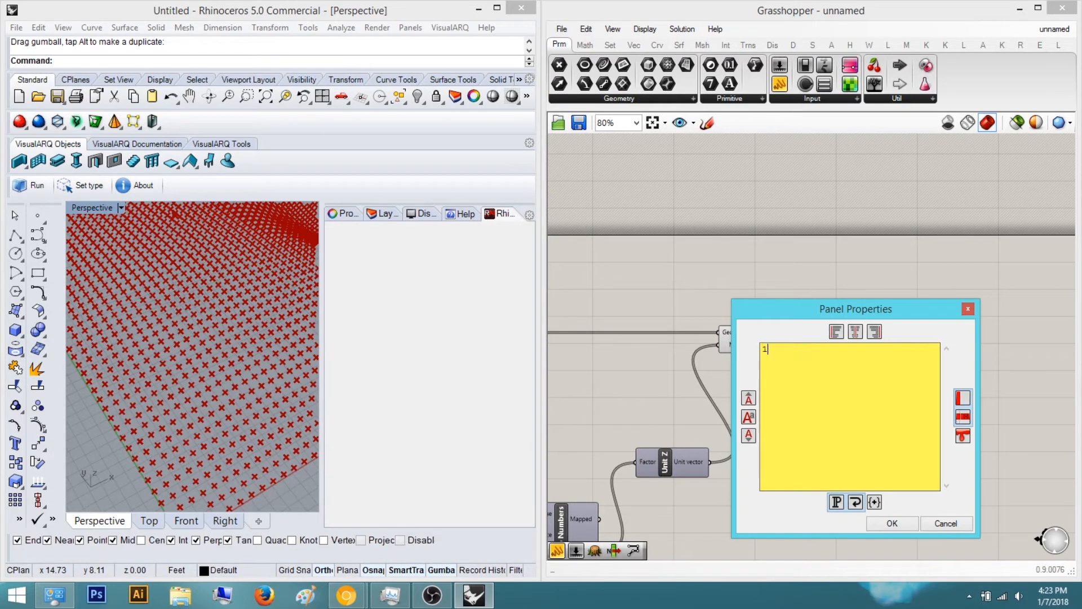
key("Return")
type("0")
left_click(899, 524)
right_click(852, 420)
left_click(914, 313)
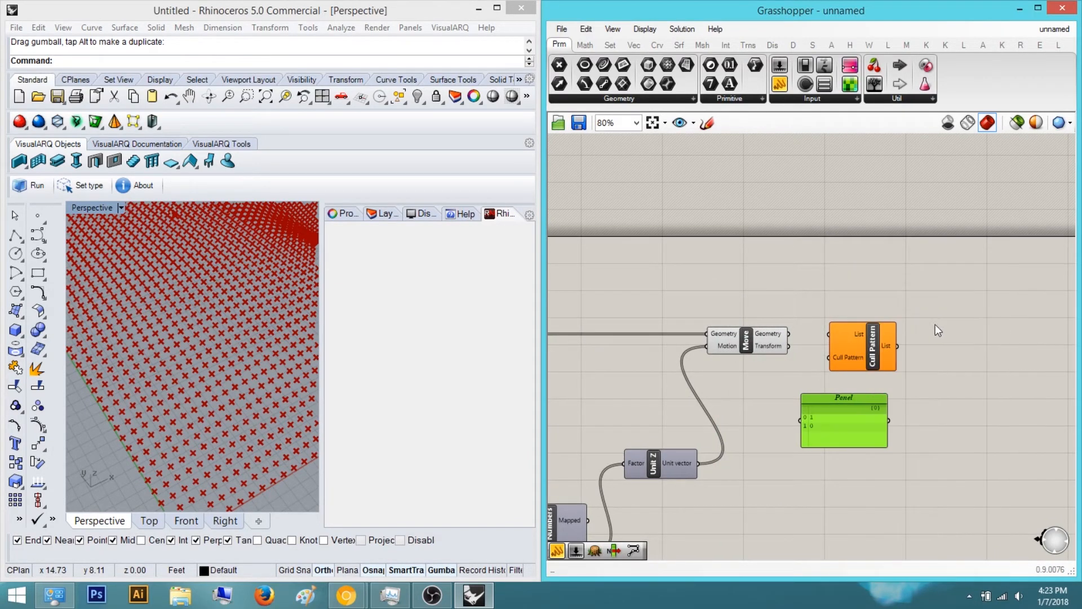
Connect the panel to Cull Pattern's pattern input and the Move geometry output to its List input
right_click_drag(937, 323, 827, 357)
scroll(878, 402, "up", 3)
left_click_drag(764, 377, 677, 497)
scroll(850, 502, "down", 5)
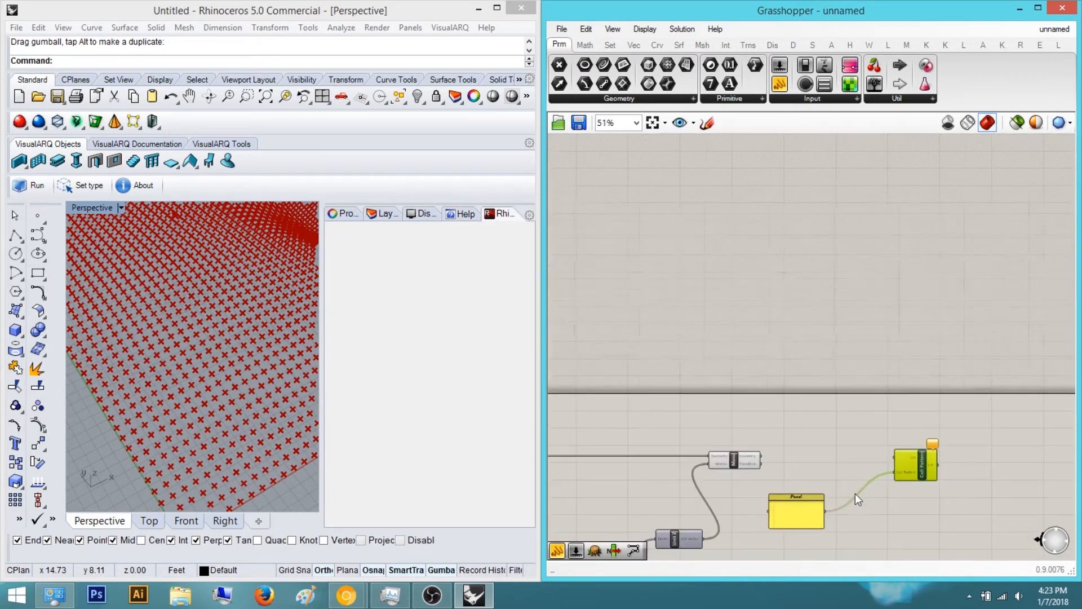
scroll(902, 459, "up", 4)
left_click_drag(873, 452, 555, 449)
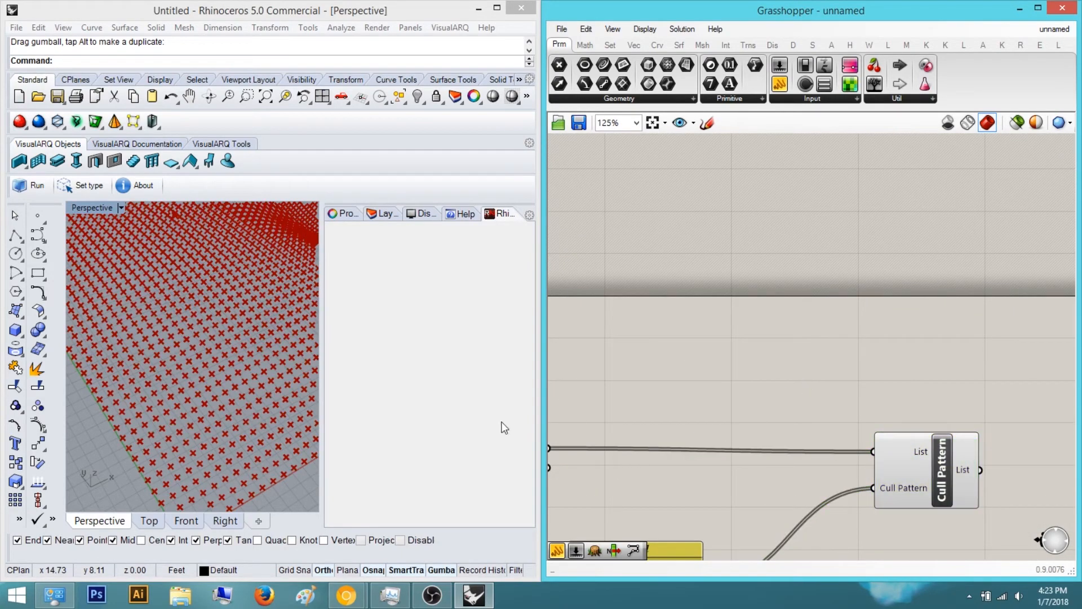
Inspect the culled point pattern in the Perspective view
scroll(828, 413, "down", 3)
middle_click(849, 417)
left_click(890, 372)
left_click(989, 372)
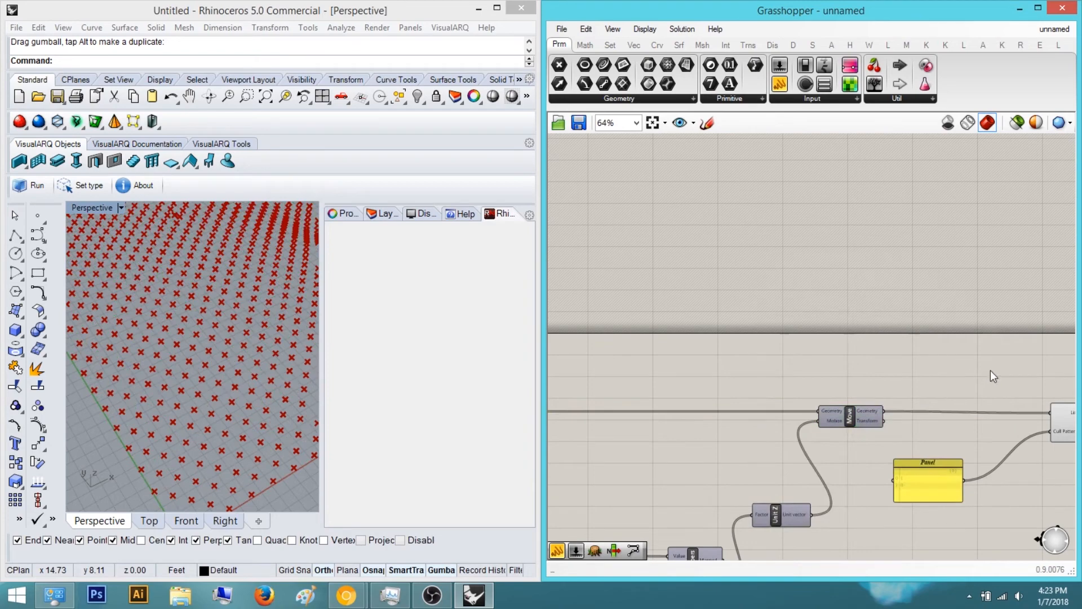
right_click_drag(990, 371, 916, 391)
right_click_drag(255, 376, 176, 384)
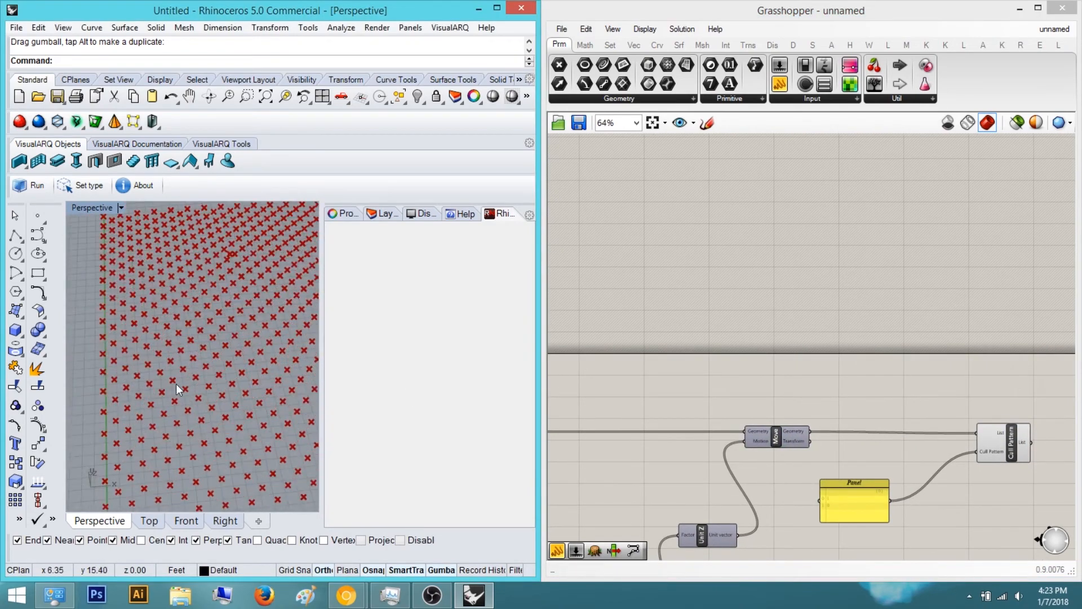
Inspect the culled point grid in the Perspective view and the 1/0 pattern panel
right_click_drag(139, 351, 145, 426)
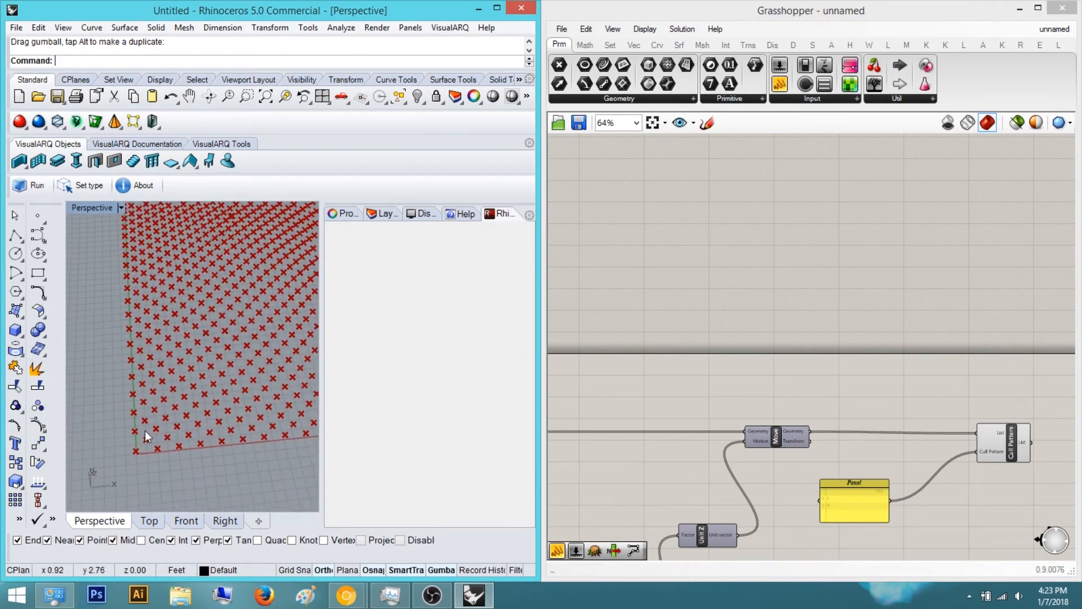
right_click_drag(857, 429, 783, 391)
scroll(932, 423, "up", 2)
left_click(947, 396)
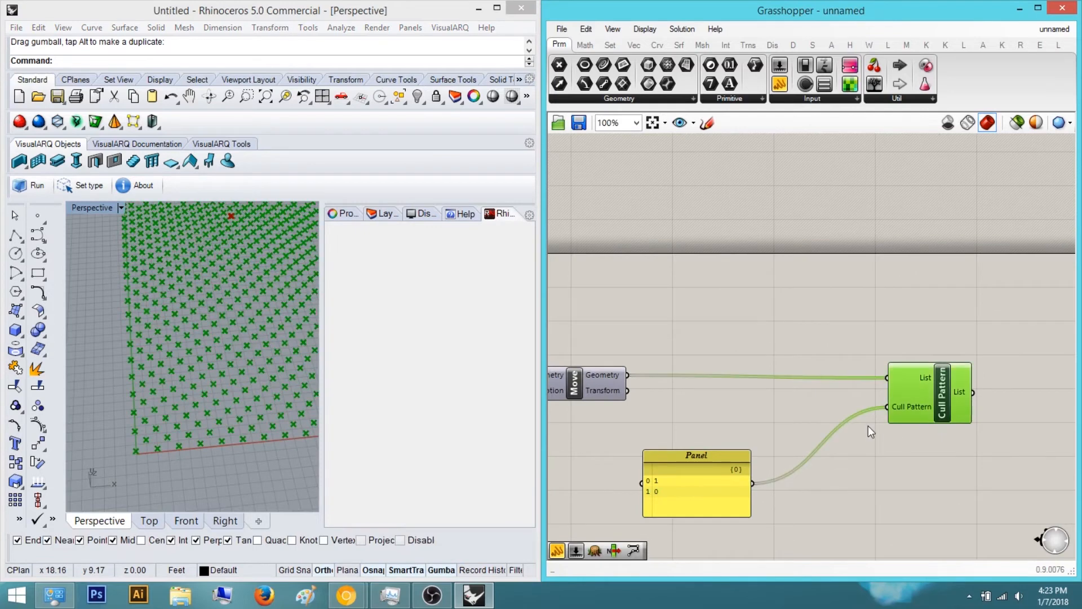
left_click(906, 458)
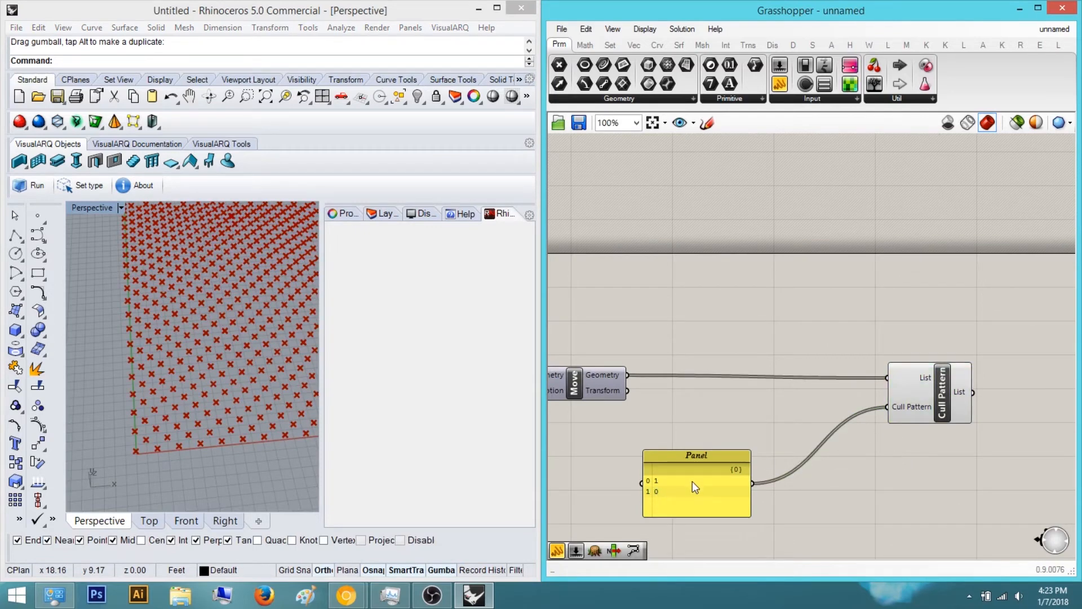
scroll(661, 481, "up", 2)
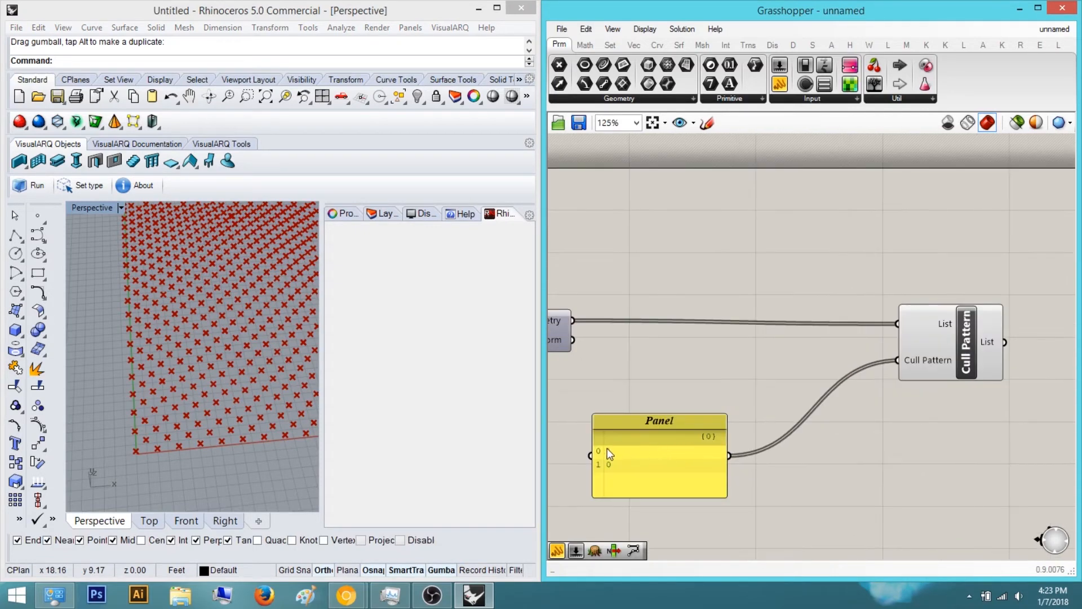
scroll(637, 454, "up", 4)
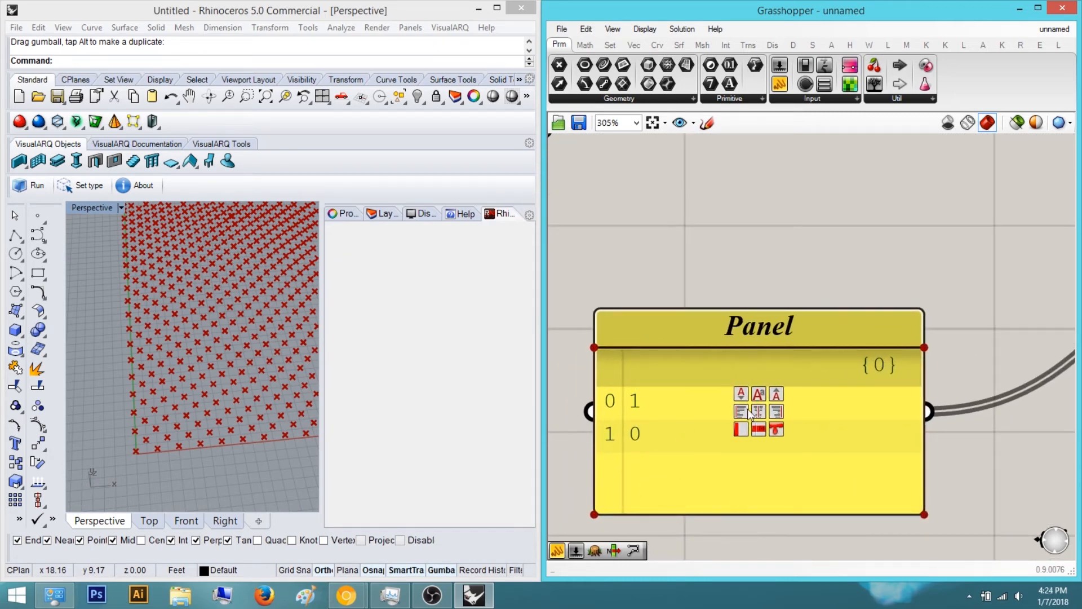
scroll(719, 240, "down", 4)
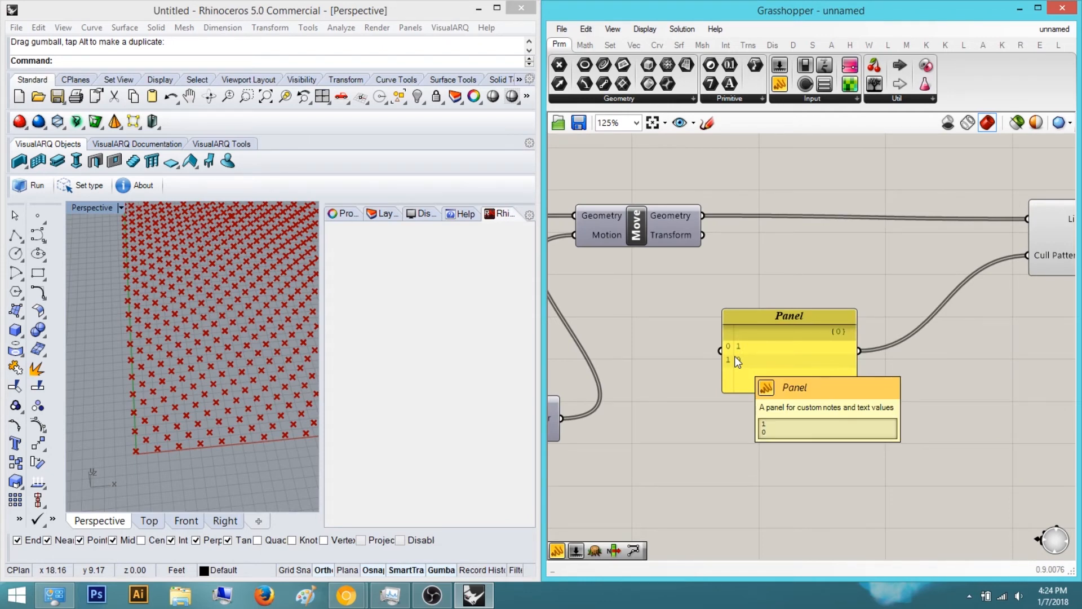
scroll(735, 356, "up", 4)
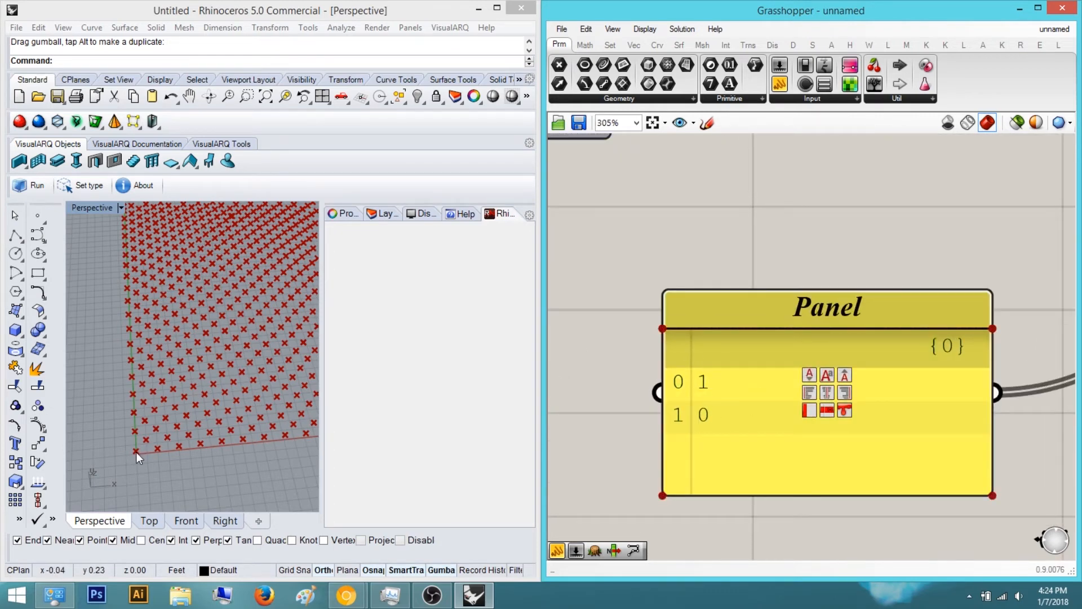
scroll(784, 362, "down", 7)
scroll(782, 357, "down", 2)
scroll(690, 400, "up", 6)
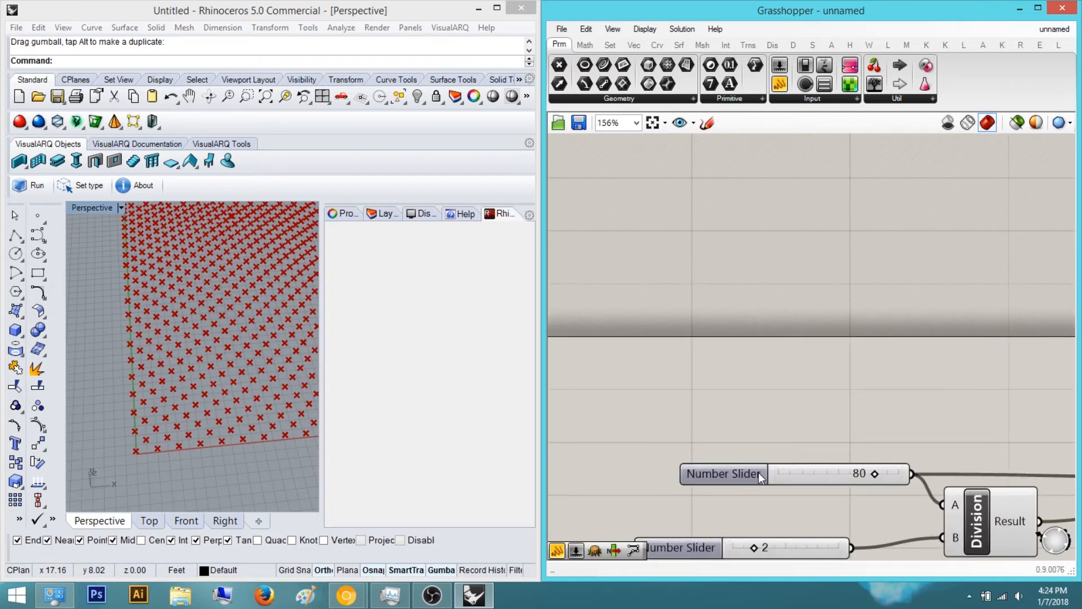
Try setting the number slider feeding the Division component to 78
double_click(758, 472)
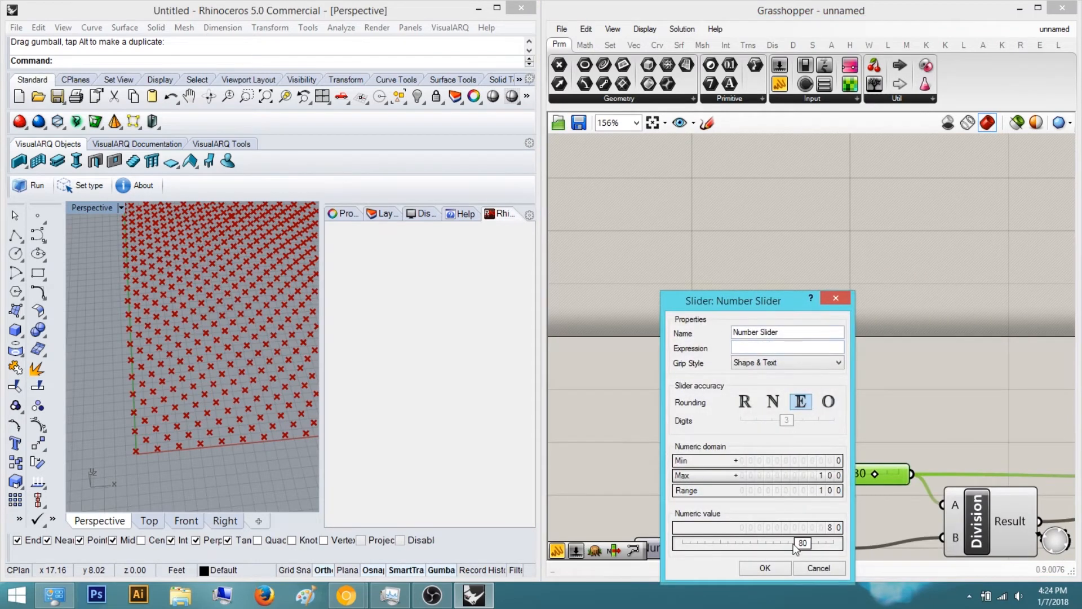
left_click(765, 568)
left_click(880, 389)
scroll(868, 401, "down", 4)
scroll(844, 426, "up", 3)
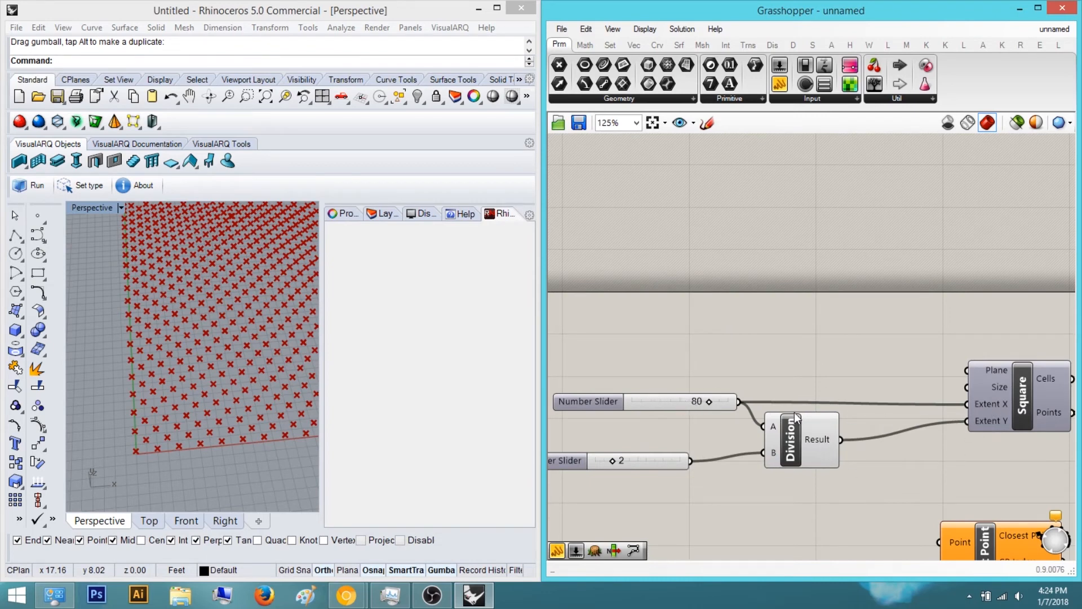
right_click_drag(832, 360, 736, 352)
right_click_drag(593, 386, 530, 386)
right_click_drag(708, 425, 858, 434)
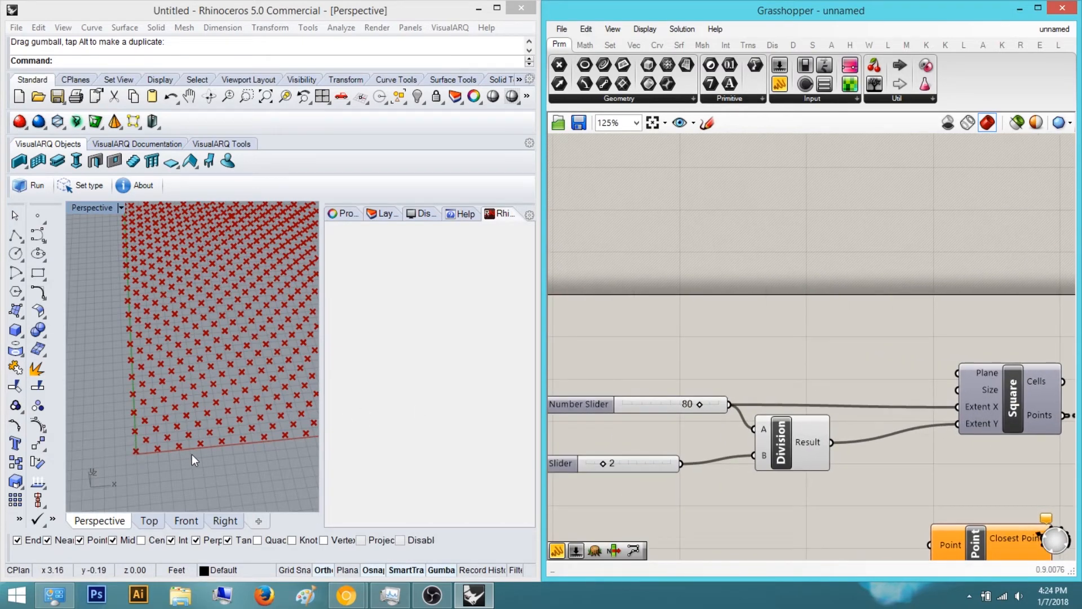
scroll(682, 423, "up", 5)
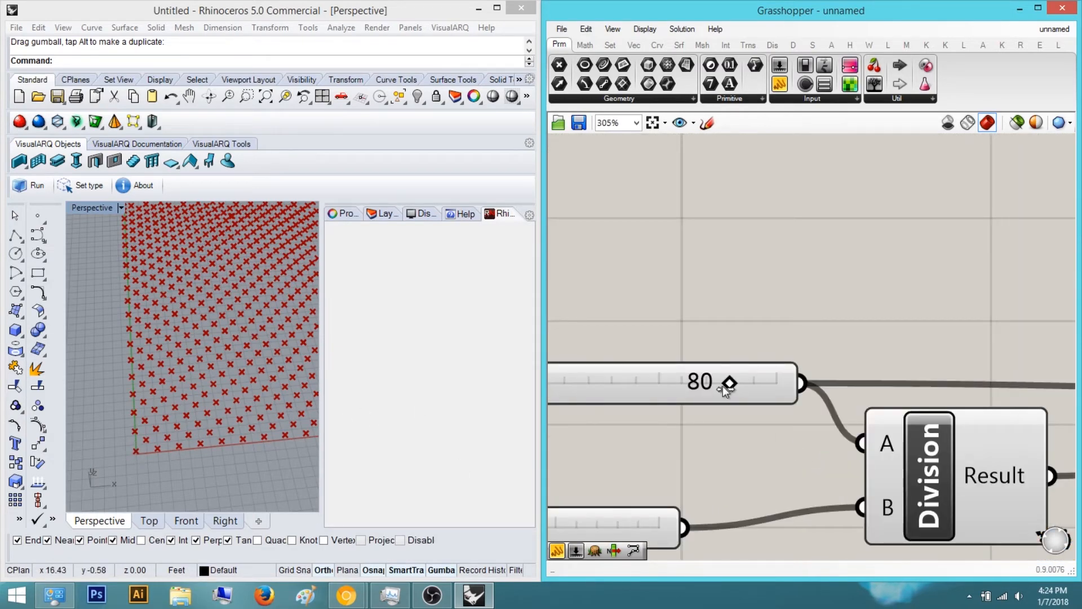
left_click_drag(720, 386, 716, 387)
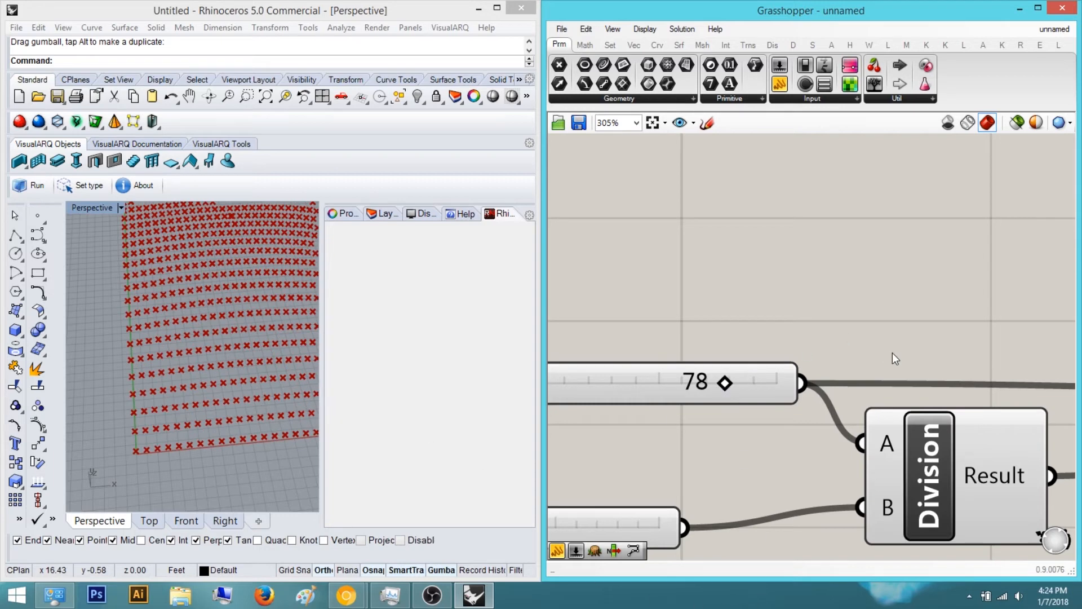
right_click_drag(809, 397, 722, 337)
right_click_drag(1072, 444, 945, 421)
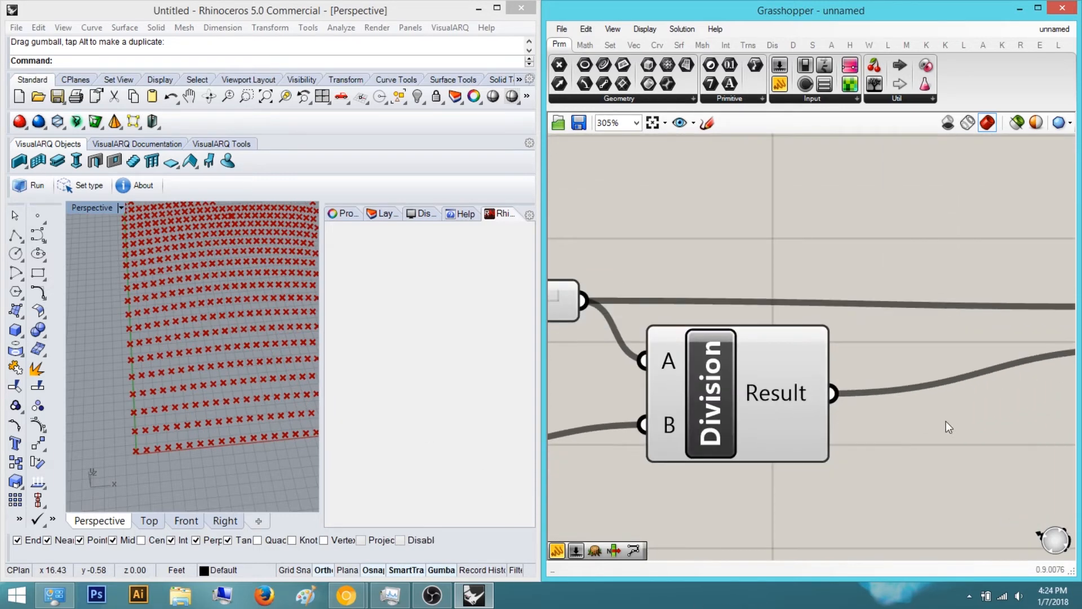
mouse_move(828, 387)
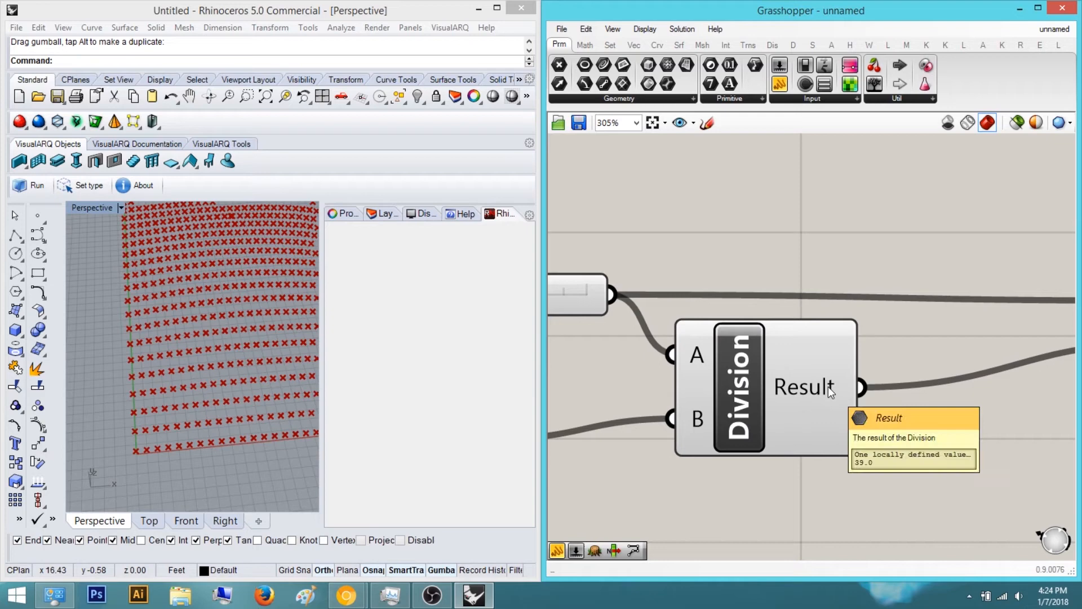
Reset the number slider feeding the Division component to 80
right_click_drag(207, 428, 183, 445)
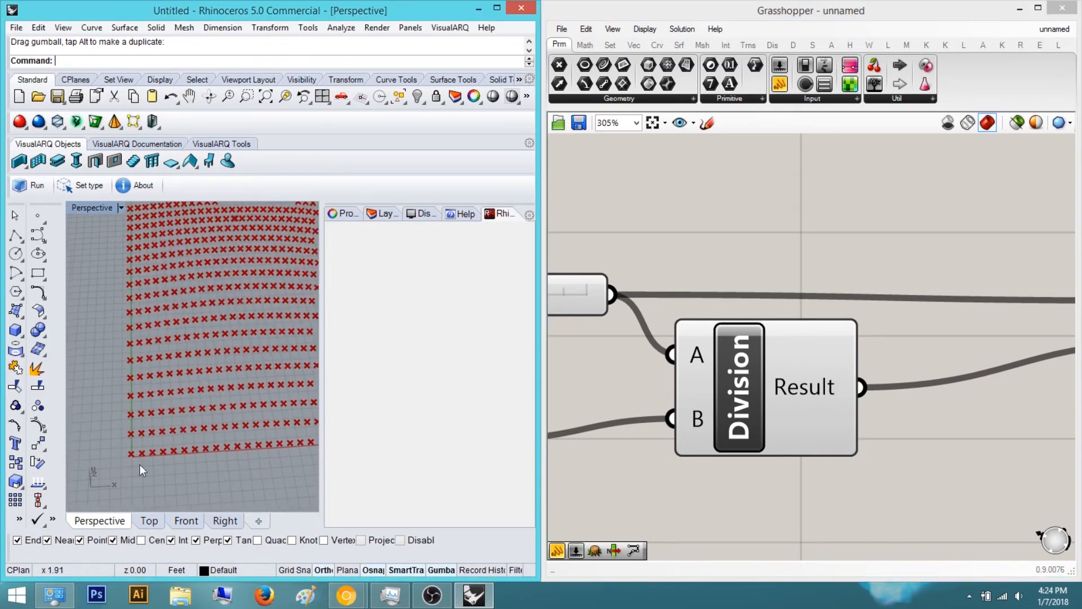
scroll(212, 281, "down", 5)
mouse_move(212, 282)
right_mouse_down()
mouse_move(203, 296)
mouse_move(215, 296)
right_mouse_up()
scroll(215, 297, "up", 8)
right_click_drag(832, 364, 955, 391)
scroll(699, 355, "up", 1)
right_click_drag(699, 355, 760, 370)
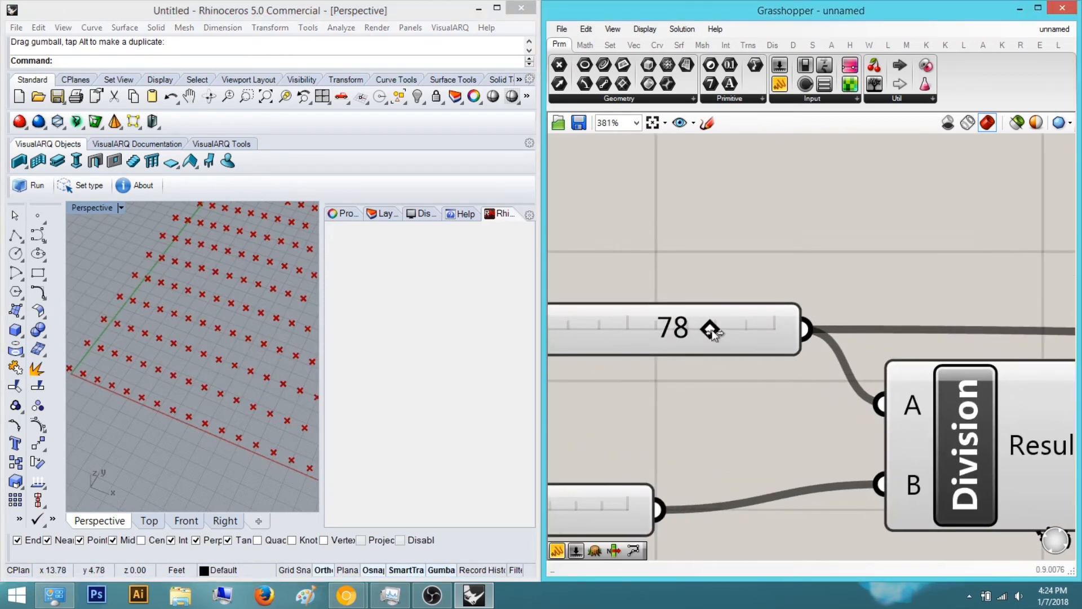
left_click_drag(716, 330, 719, 330)
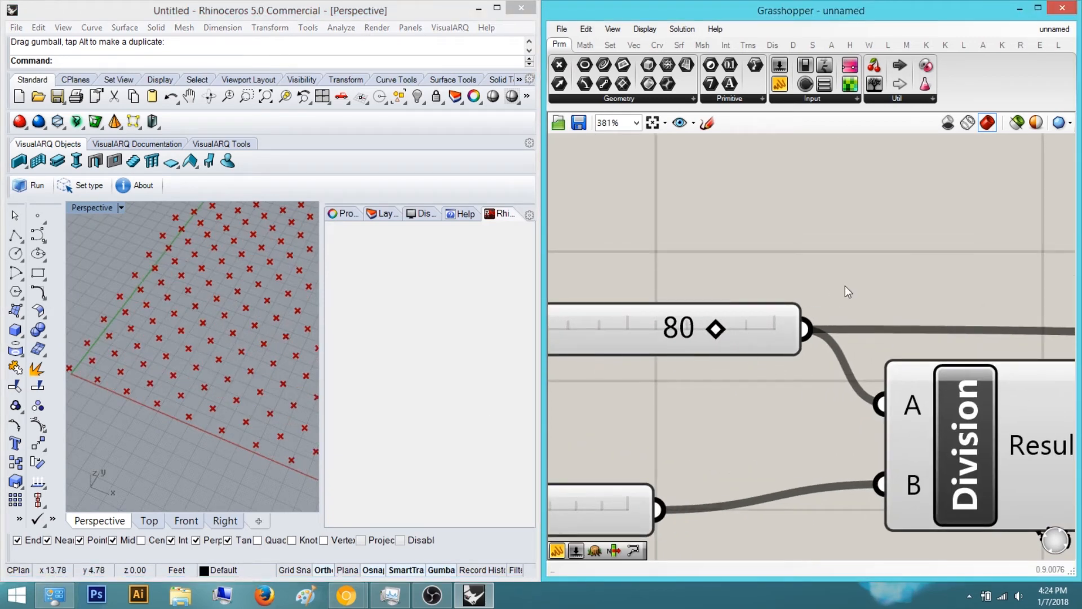
Add a second Move component to the right of the Cull Pattern component
scroll(834, 314, "down", 10)
scroll(851, 384, "up", 3)
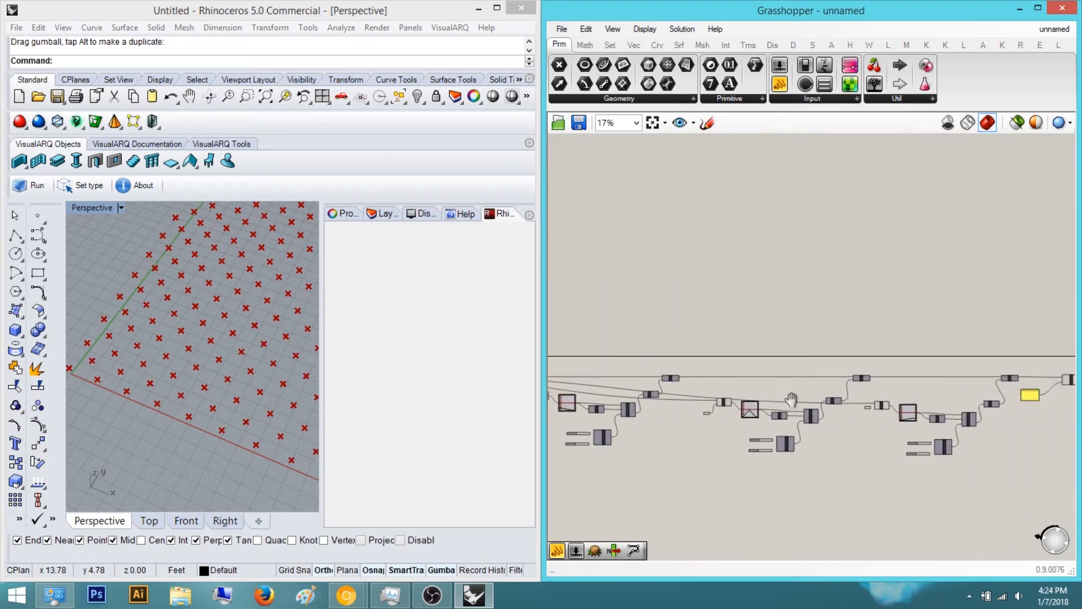
scroll(853, 378, "up", 1)
left_click(859, 358)
left_click(897, 356)
right_click_drag(897, 357, 823, 368)
scroll(822, 368, "up", 2)
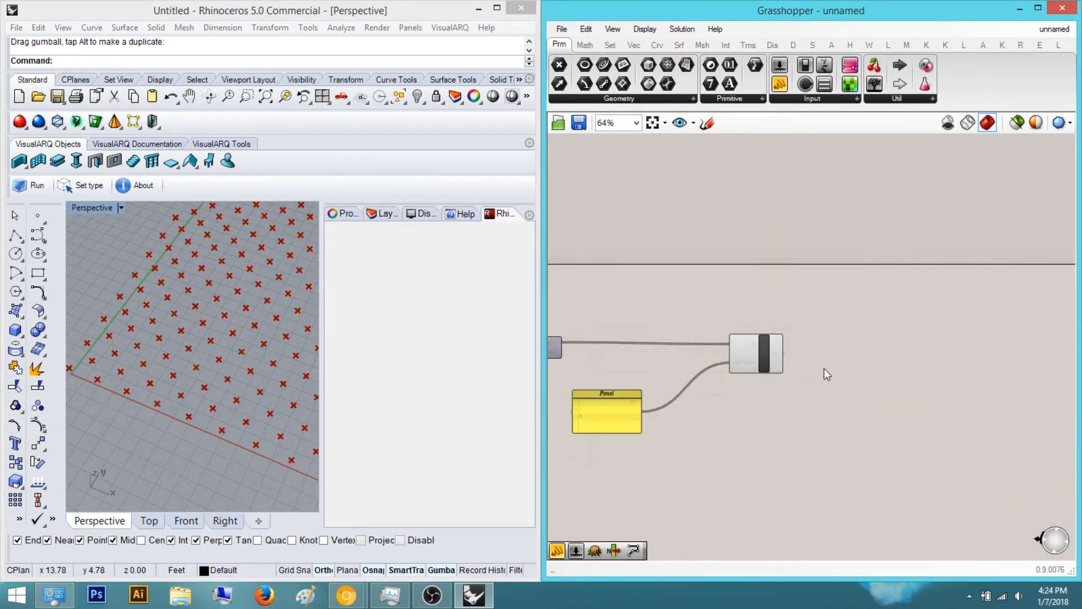
double_click(826, 368)
left_click(905, 378)
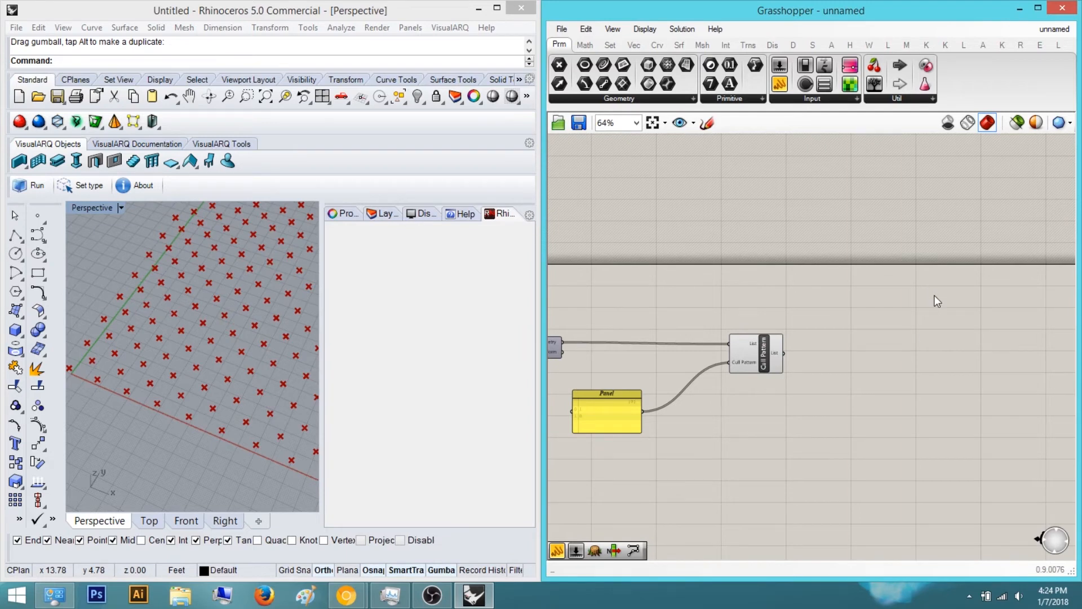
right_click_drag(862, 336, 840, 349)
double_click(830, 377)
type("move")
key("Return")
scroll(829, 376, "up", 3)
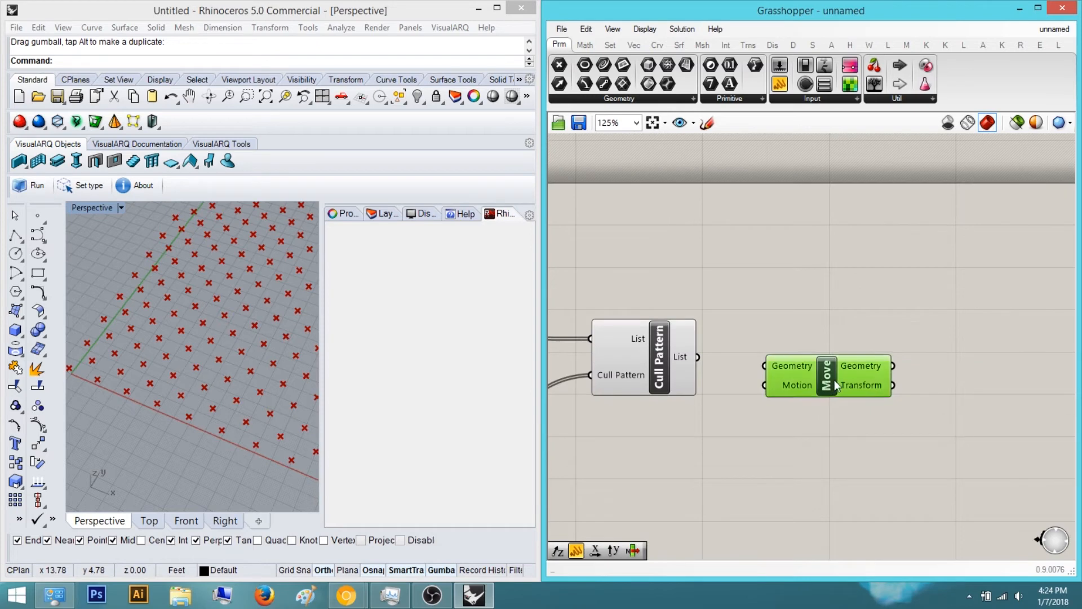
Add a Unit Z component and a number slider set to 2 below the new Move
double_click(780, 304)
type("z")
key("Return")
left_click_drag(779, 324, 786, 419)
double_click(648, 502)
type("2")
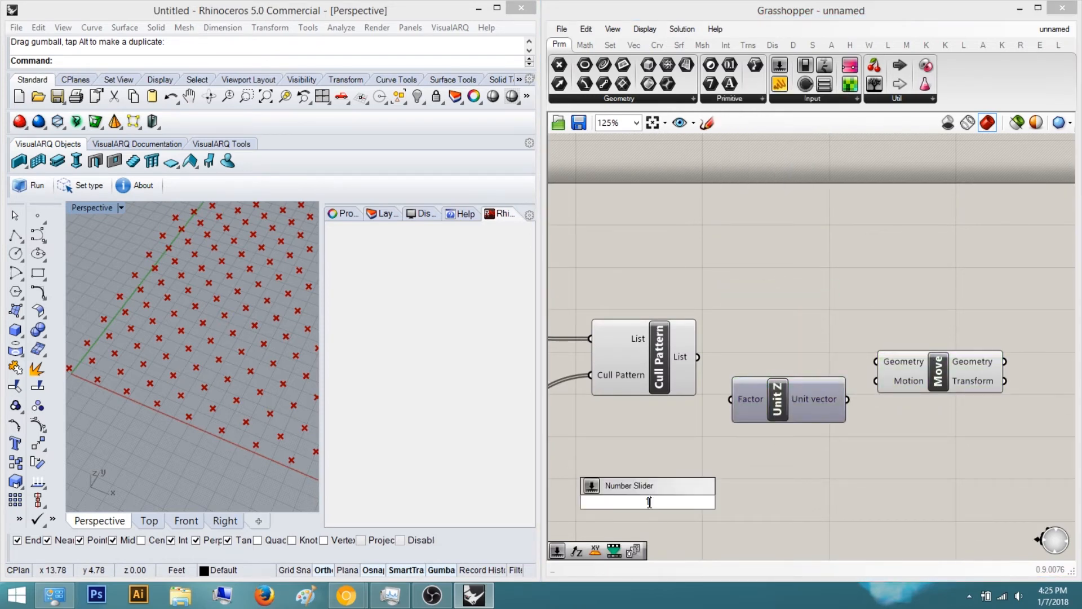
key("Return")
Wire the slider to Unit Z's Factor, Unit Z to Move's Motion, and Cull Pattern's List to Move's Geometry
left_click_drag(729, 398, 735, 502)
right_click_drag(767, 412, 761, 320)
left_click_drag(768, 312, 775, 318)
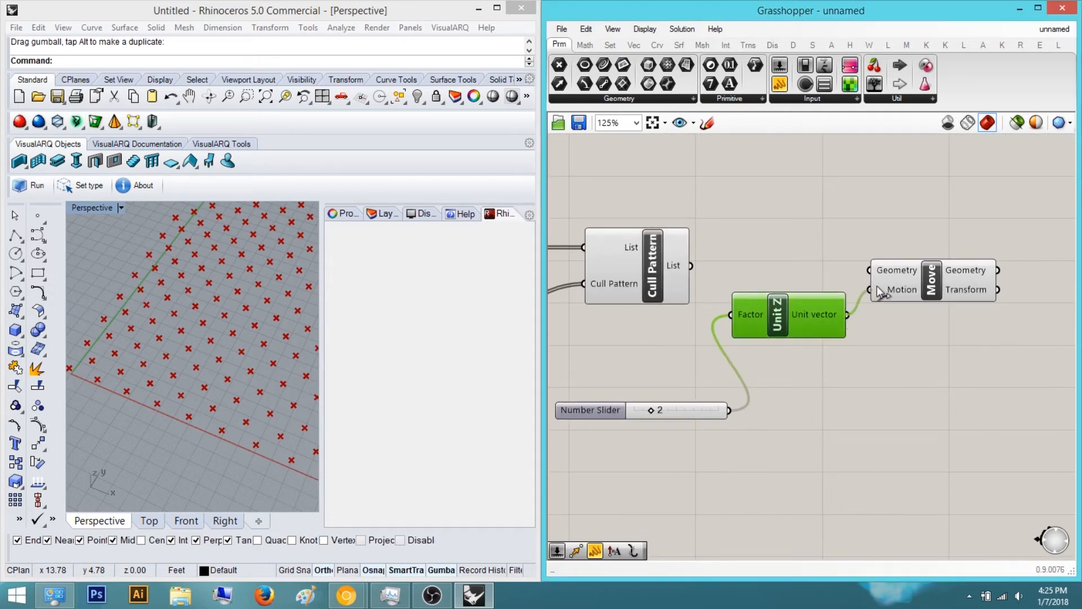
left_click_drag(870, 270, 691, 265)
left_click_drag(779, 320, 813, 362)
left_click_drag(886, 269, 986, 273)
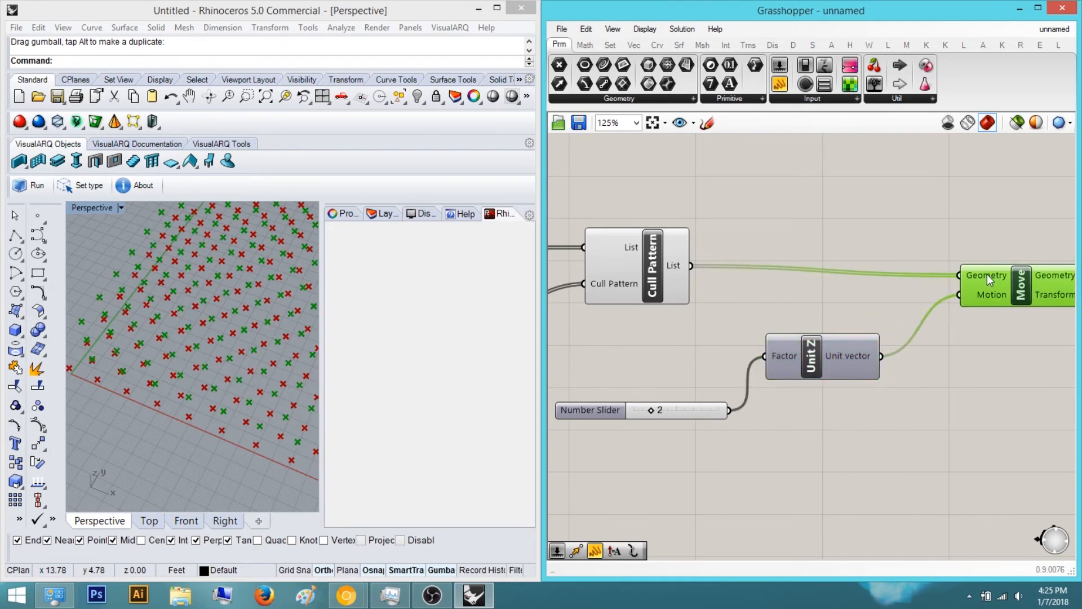
left_click(930, 279)
right_click_drag(928, 279, 875, 309)
Set the Unit Z factor slider to 10
scroll(875, 308, "down", 1)
left_click_drag(803, 357, 825, 348)
left_click(824, 346)
right_click_drag(824, 346, 786, 381)
right_click_drag(251, 304, 281, 301)
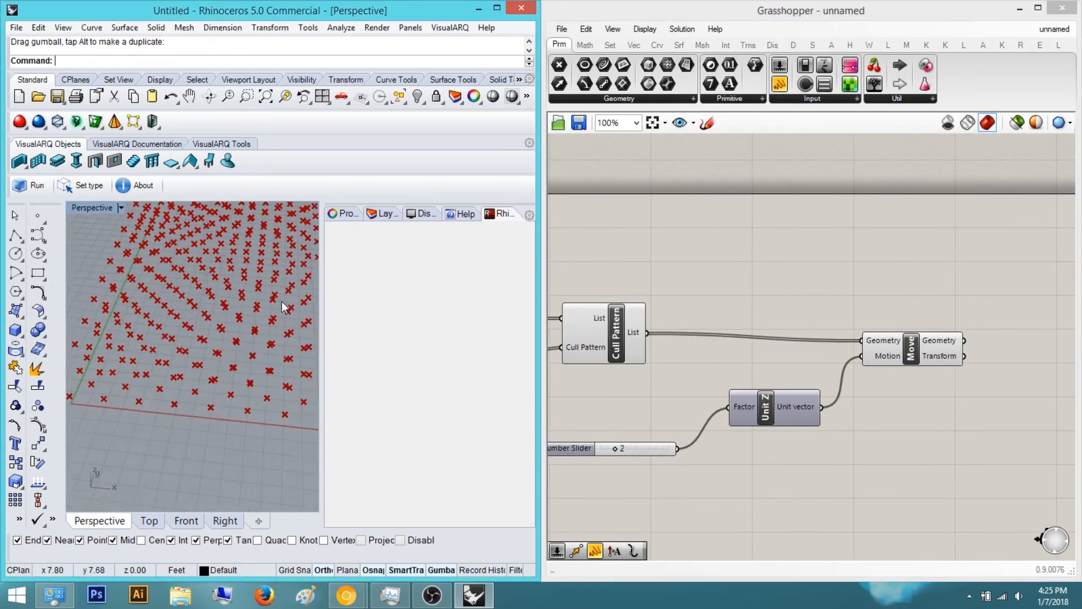
scroll(281, 302, "down", 6)
left_click_drag(615, 448, 649, 448)
right_click_drag(296, 374, 314, 321)
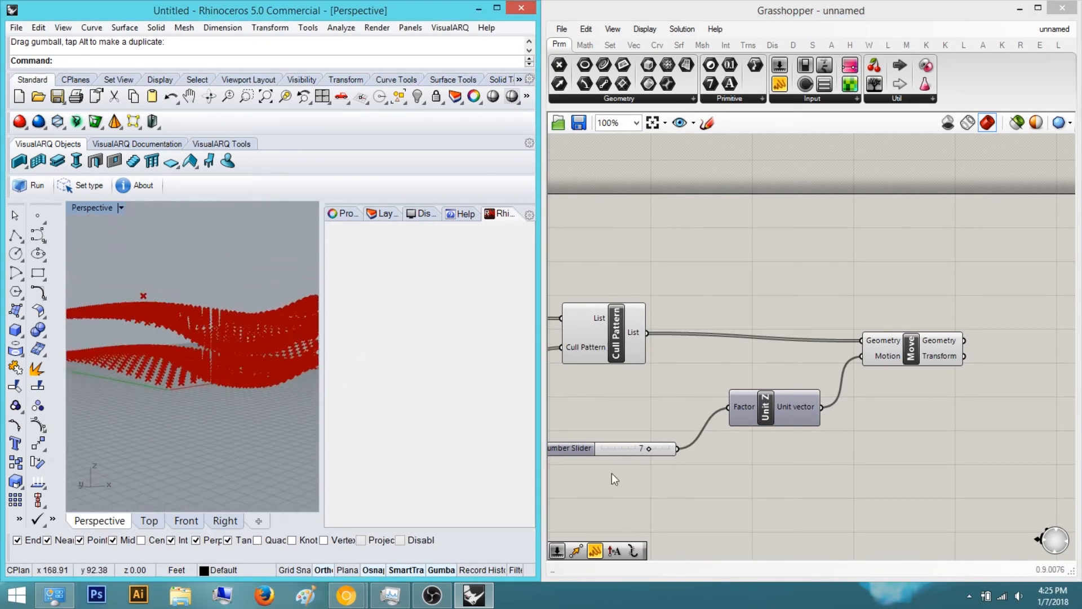
left_click_drag(648, 448, 701, 451)
right_click_drag(141, 350, 176, 332)
Rearrange the Cull Pattern, Unit Z and second Move components on the canvas
scroll(169, 368, "up", 6)
right_click_drag(616, 350, 588, 412)
left_click_drag(883, 411, 880, 423)
left_click(919, 362)
right_click_drag(921, 378, 871, 386)
right_click_drag(564, 390, 744, 400)
left_click(655, 364)
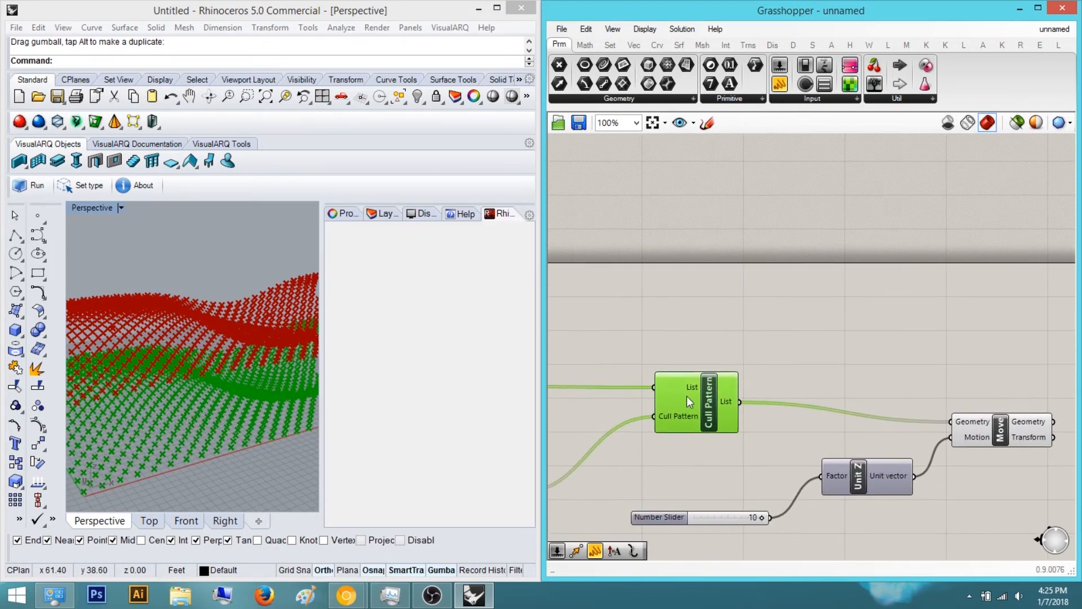
Add a Circle component and connect the Cull Pattern List output to its Plane input
double_click(828, 352)
type("cir")
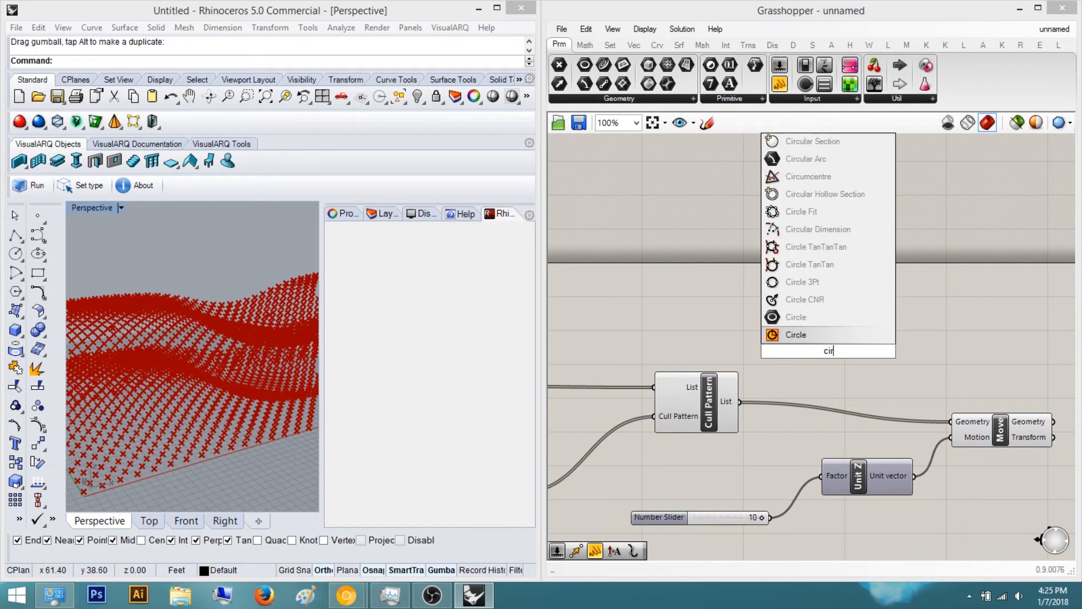
key("Return")
scroll(829, 350, "up", 2)
left_click_drag(767, 339, 689, 430)
right_click_drag(716, 450, 656, 523)
left_click_drag(760, 432, 899, 328)
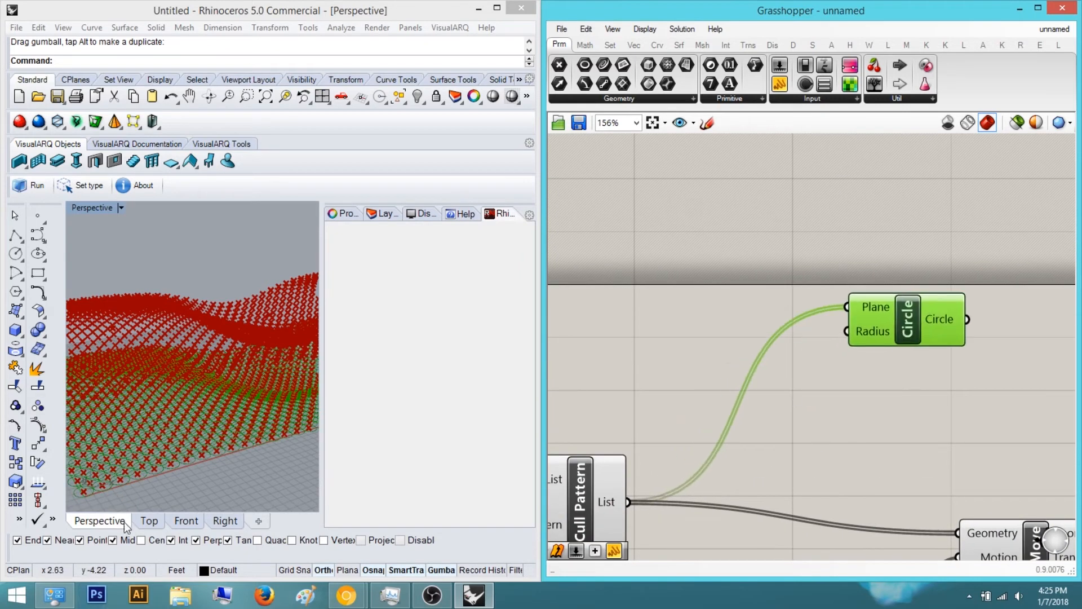
Examine the circles drawn at the culled points in the Top view
left_click(147, 521)
scroll(195, 311, "up", 10)
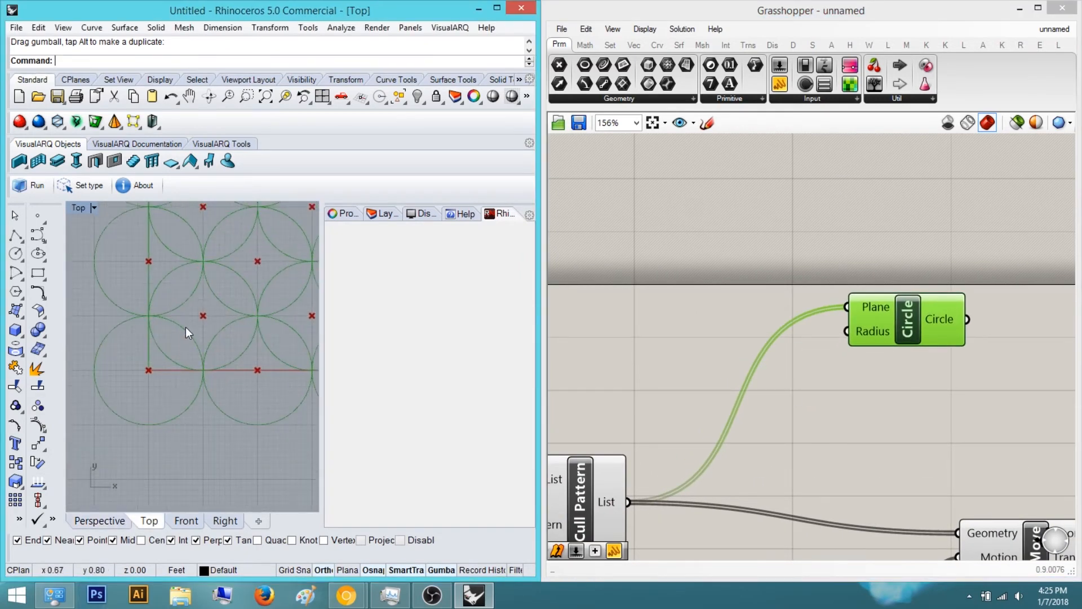
scroll(170, 395, "up", 4)
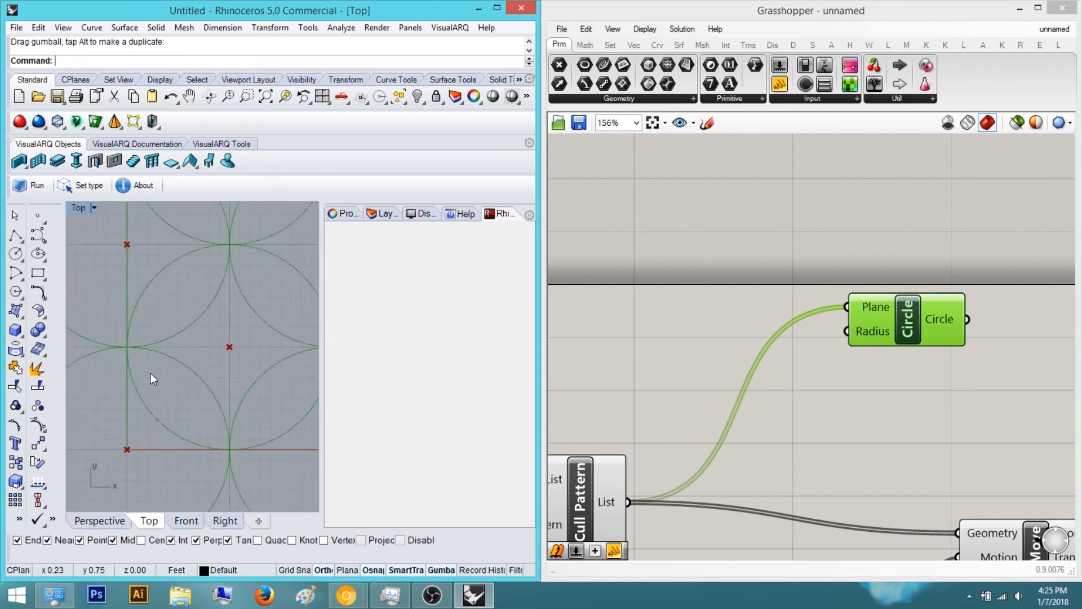
right_click_drag(212, 354, 204, 374)
scroll(204, 374, "down", 4)
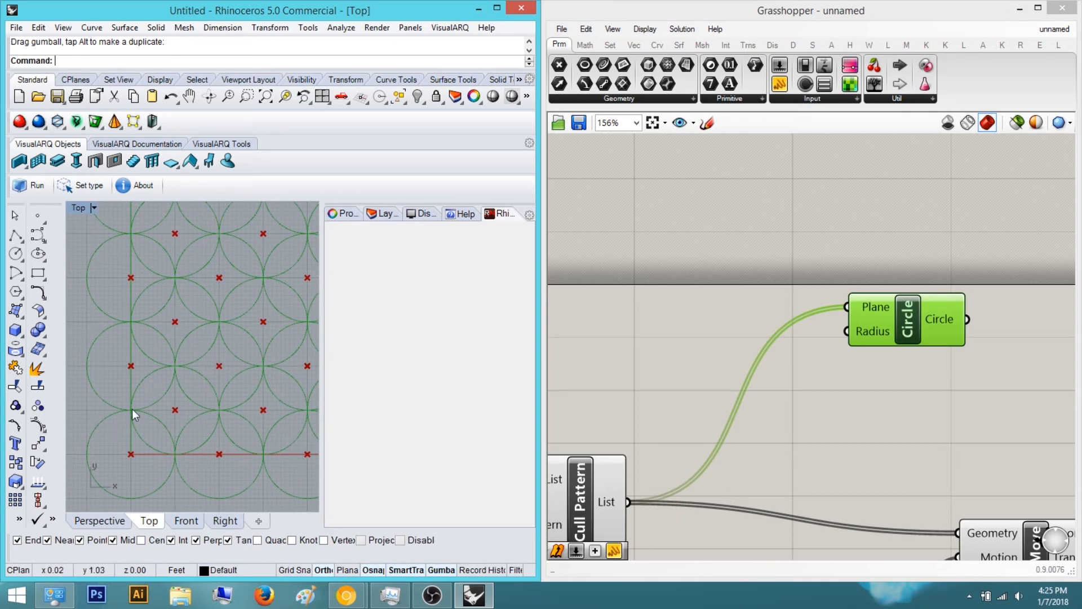
scroll(173, 454, "up", 6)
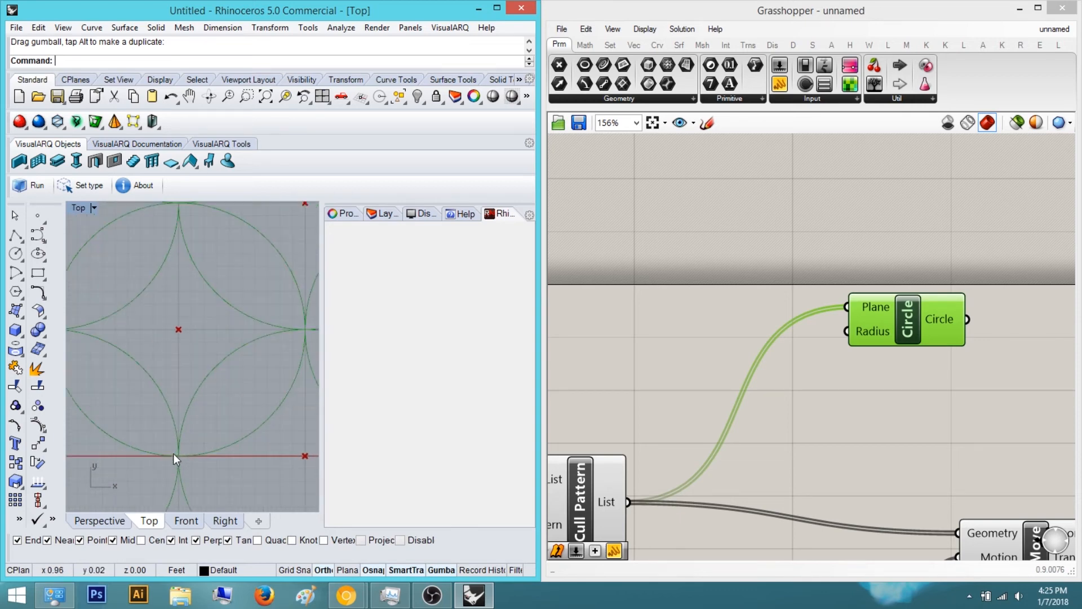
scroll(178, 440, "down", 3)
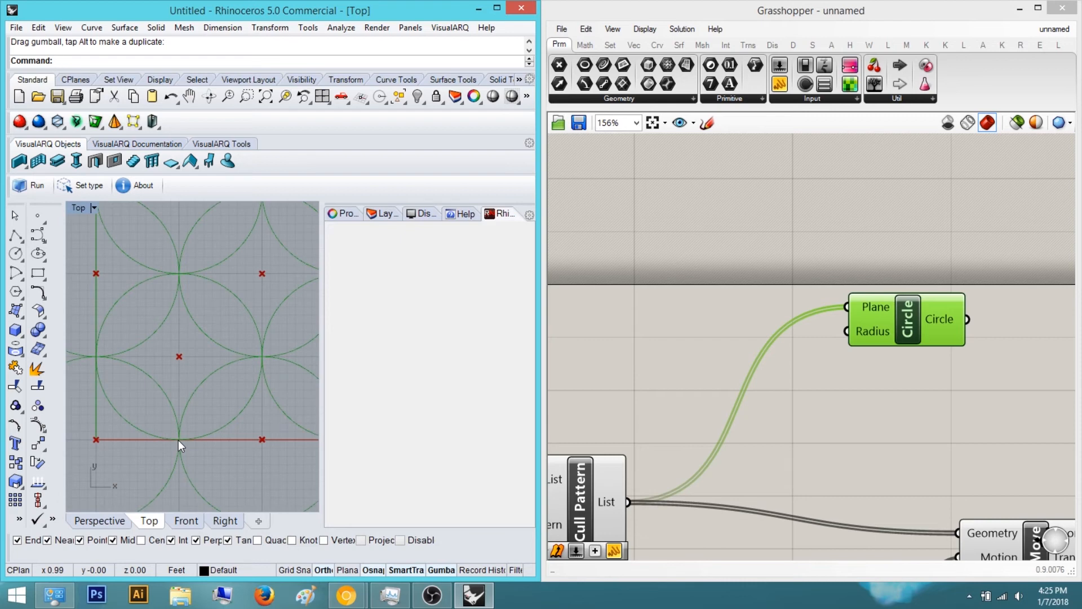
Add a number slider set to 0.5 and connect it to the Circle component's Radius input
right_click_drag(840, 328, 803, 340)
double_click(820, 387)
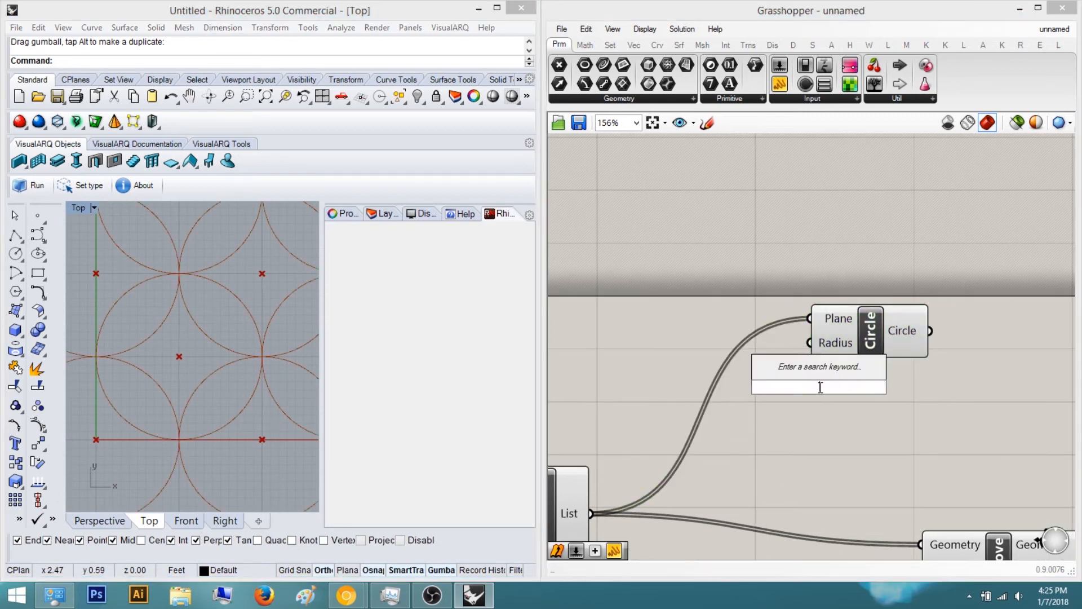
type("0.5")
key("Return")
left_click_drag(871, 338, 928, 386)
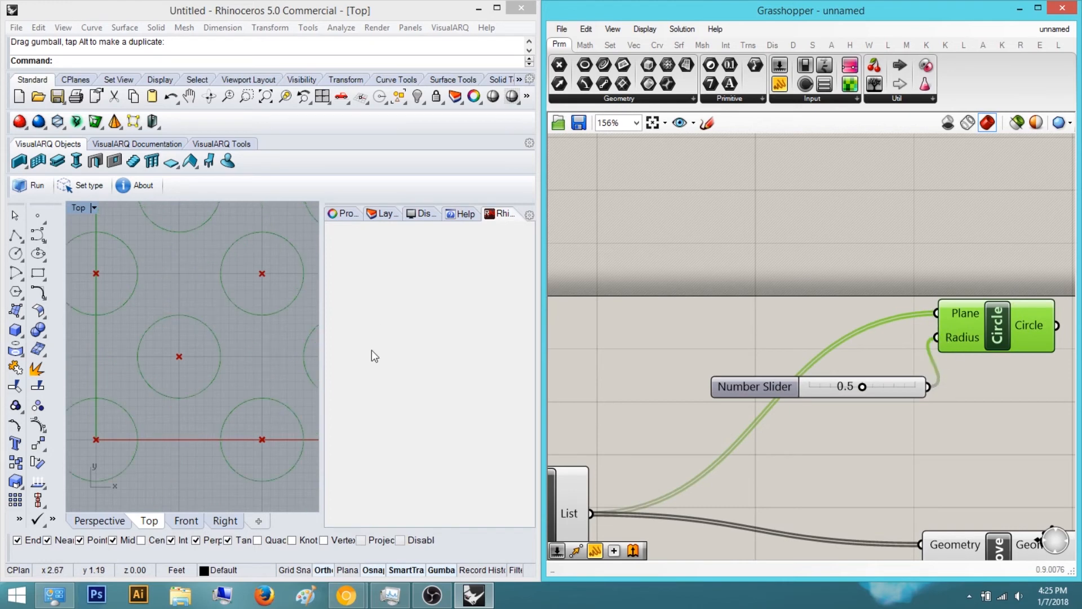
Set the radius slider to about 0.7 and change its rounding to three decimal digits
scroll(848, 394, "up", 4)
left_click_drag(840, 415, 883, 414)
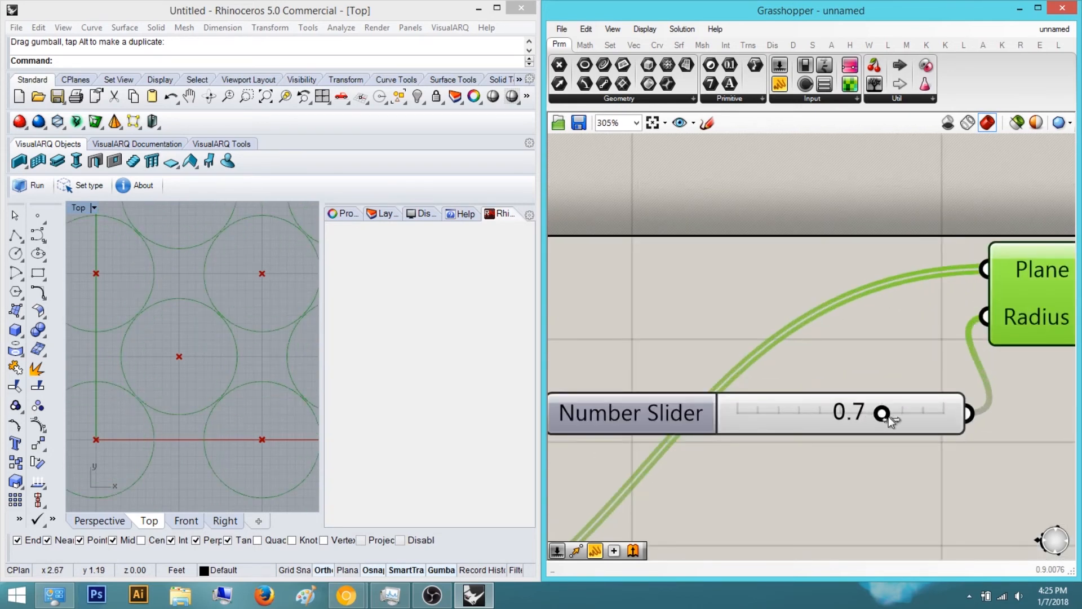
right_click_drag(183, 358, 198, 328)
scroll(174, 328, "up", 4)
double_click(693, 408)
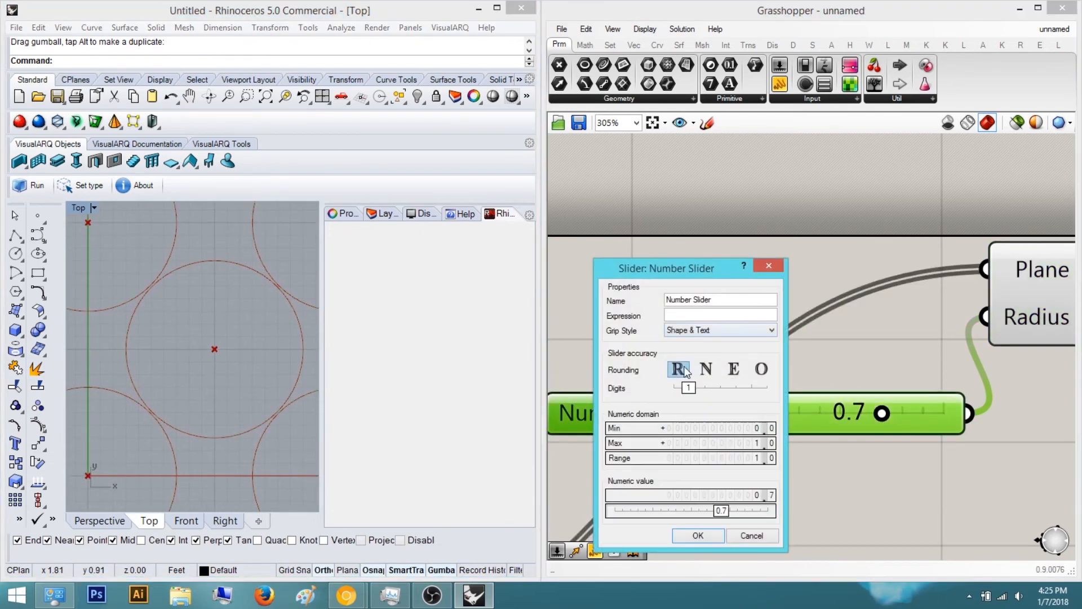
left_click_drag(696, 389, 726, 396)
left_click(699, 535)
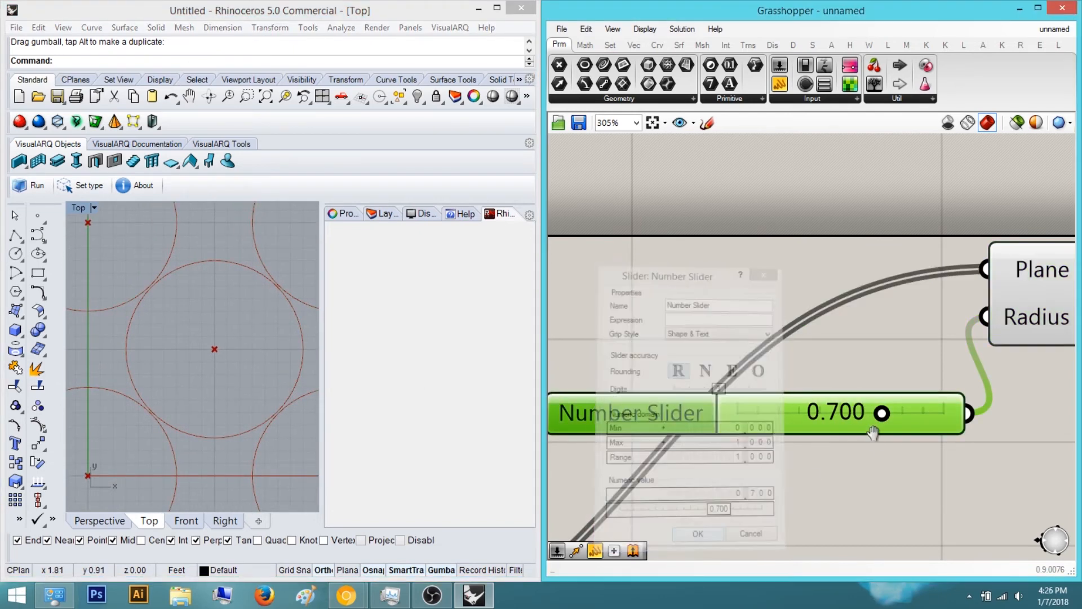
Fine-tune the radius slider to 0.707 so neighbouring circles just touch
scroll(878, 435, "up", 3)
left_click_drag(834, 411, 835, 412)
scroll(186, 366, "up", 5)
scroll(184, 363, "up", 5)
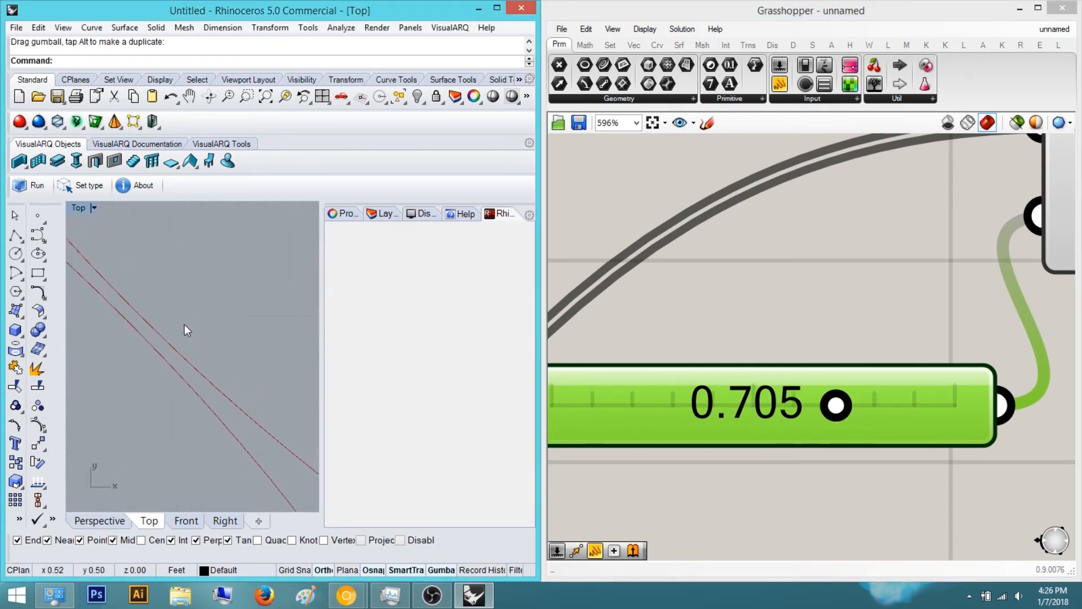
left_click_drag(835, 404, 837, 405)
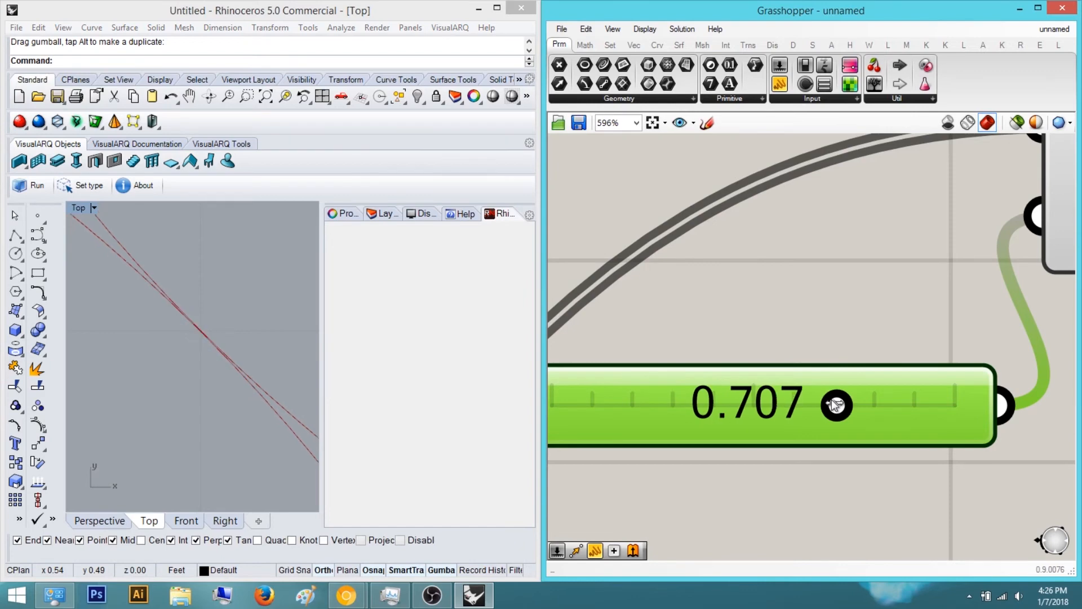
Examine the full circle pattern across the grid in the Top and Perspective views
scroll(163, 333, "down", 2)
scroll(163, 334, "up", 4)
scroll(198, 326, "down", 3)
scroll(208, 321, "down", 10)
scroll(152, 350, "down", 8)
right_click_drag(174, 342, 145, 357)
scroll(192, 308, "up", 4)
left_click(797, 319)
scroll(797, 324, "down", 5)
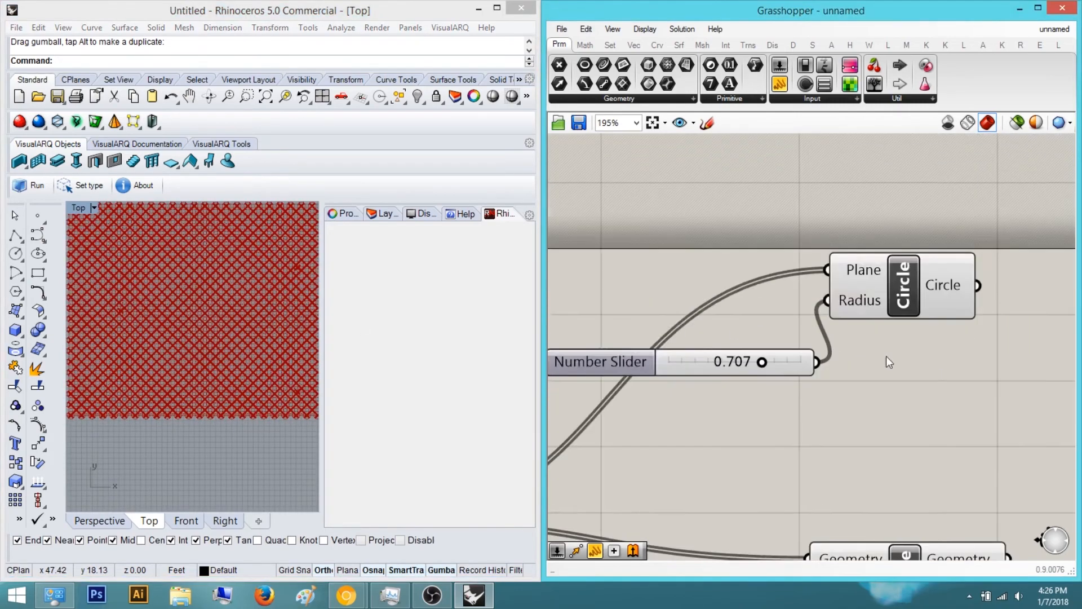
right_click_drag(889, 362, 770, 361)
right_click_drag(901, 406, 902, 322)
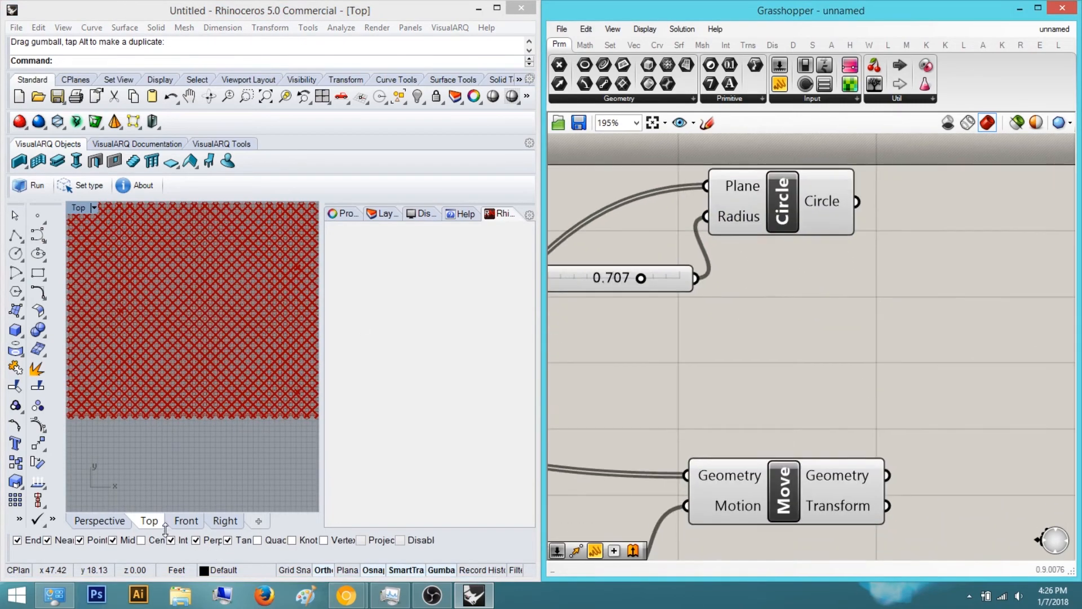
left_click(124, 521)
right_click_drag(163, 395, 172, 348)
right_click_drag(792, 392, 1018, 196)
Add a Line component near the Unit Z and Move components
double_click(969, 467)
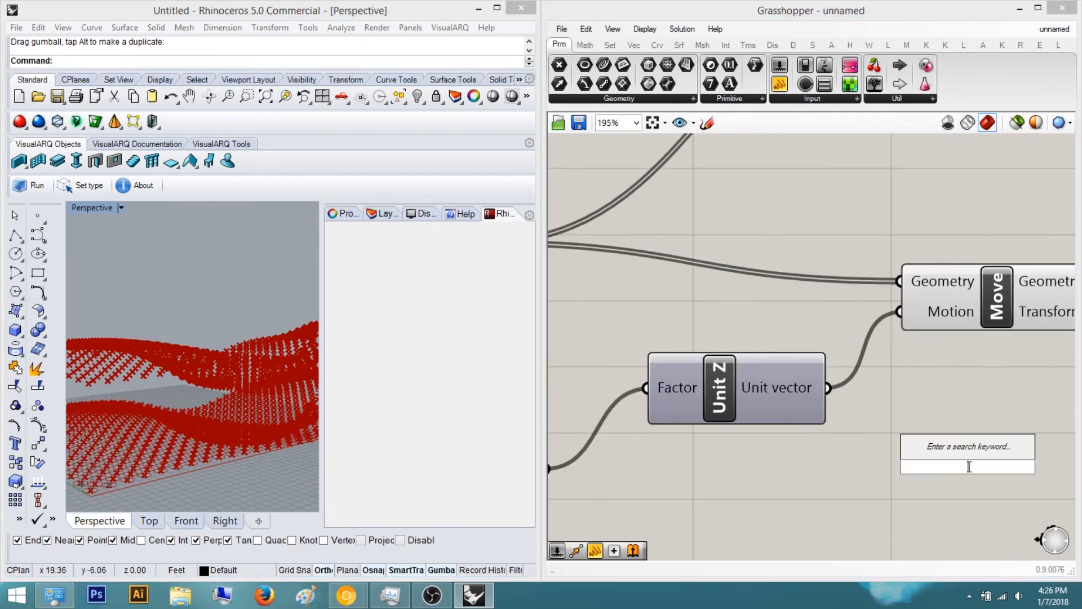
type("line")
key("Return")
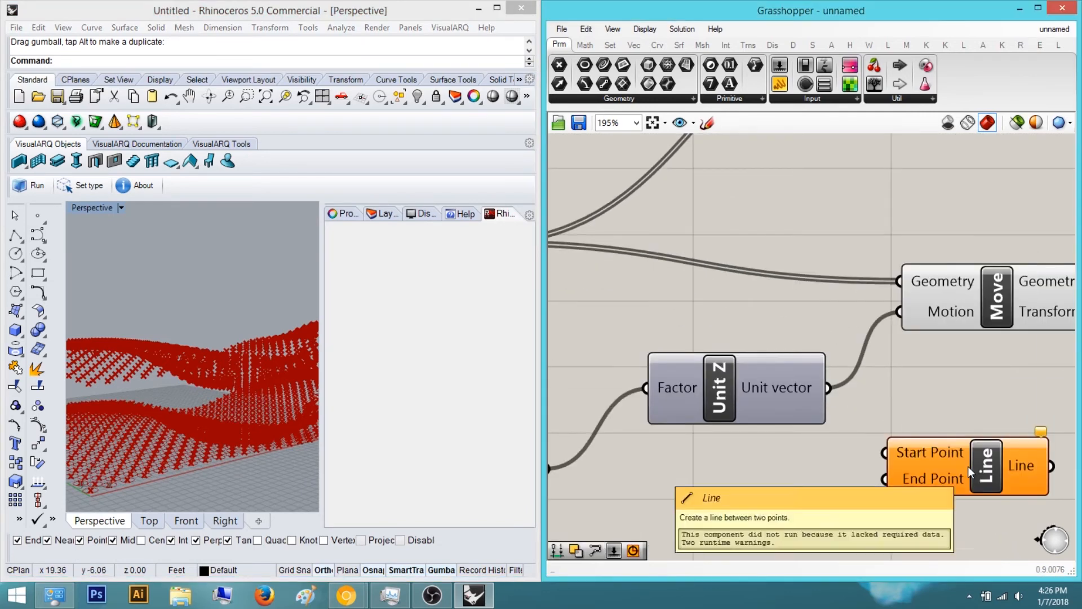
scroll(981, 406, "down", 5)
right_click_drag(985, 388, 1032, 383)
scroll(1033, 384, "up", 1)
left_click(798, 287)
right_click_drag(918, 369, 800, 328)
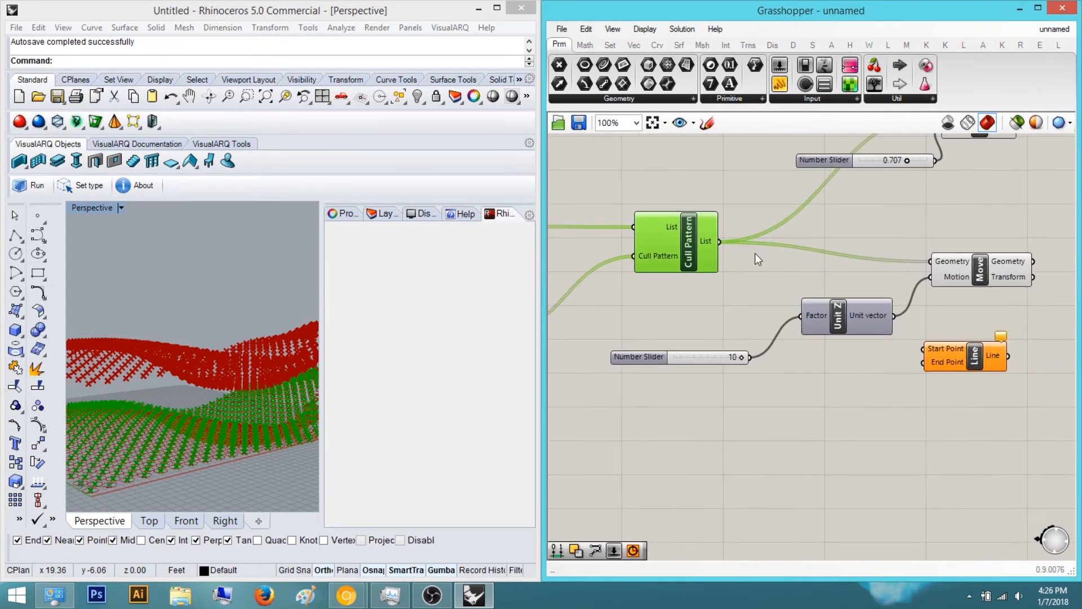
Connect the culled points to the Line's Start Point and the lifted points to its End Point
left_click_drag(743, 253, 925, 352)
right_click_drag(967, 358, 846, 388)
left_click_drag(847, 388, 1046, 341)
left_click_drag(913, 293, 1002, 343)
right_click_drag(1058, 341, 903, 379)
left_click(835, 417)
right_click_drag(242, 355, 80, 391)
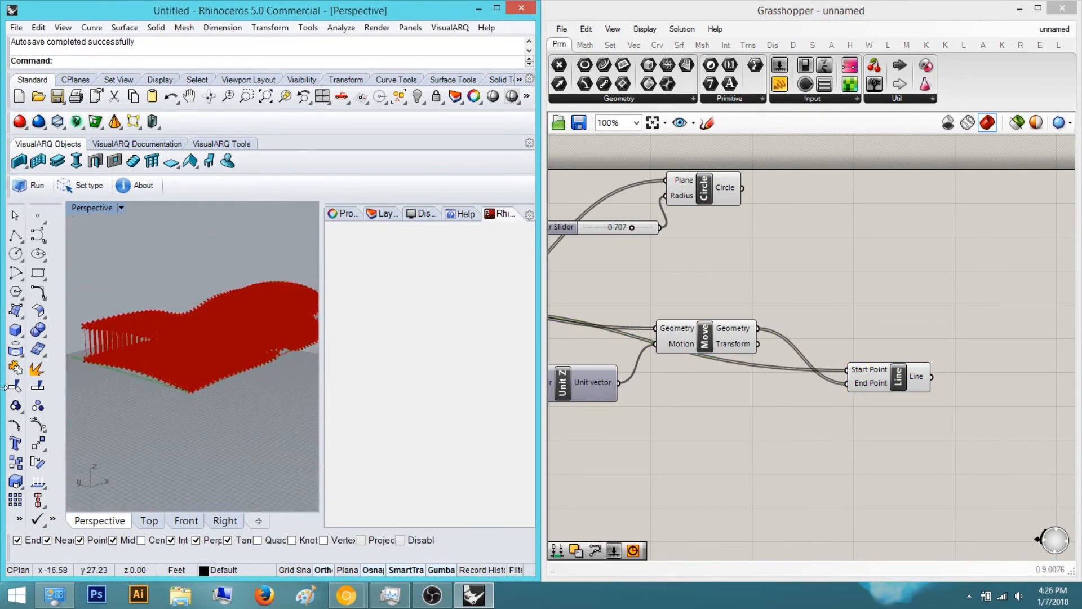
Inspect the lines between the culled and lifted points in the Perspective view
right_click_drag(158, 331, 197, 281)
scroll(211, 392, "up", 4)
right_click_drag(212, 398, 225, 343)
right_click_drag(964, 314, 919, 370)
left_click_drag(852, 425, 852, 420)
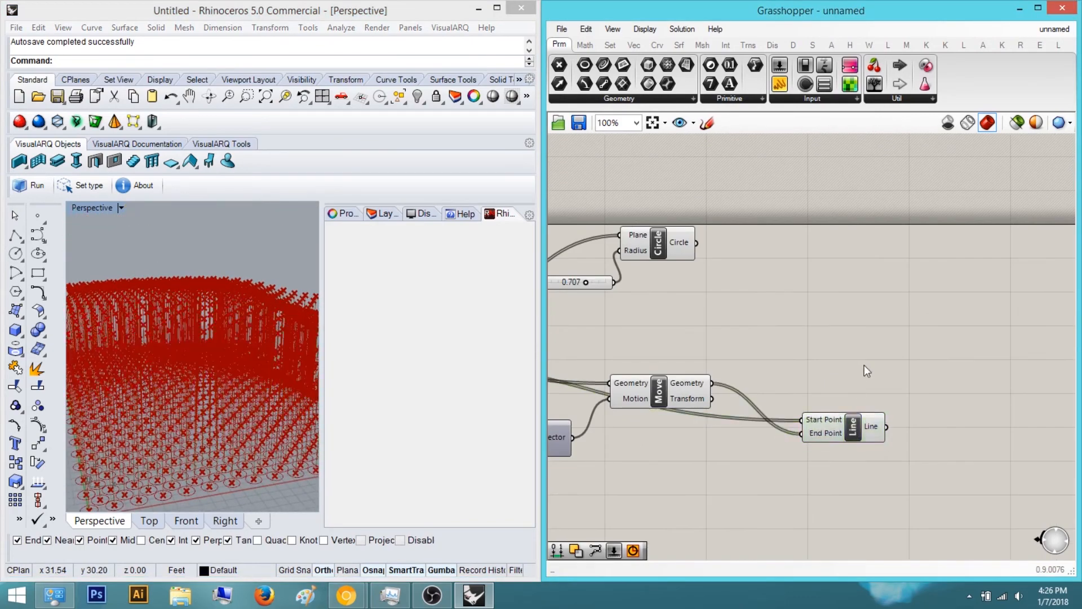
right_click_drag(864, 367, 858, 373)
left_click_drag(648, 252, 708, 259)
left_click(784, 339)
right_click_drag(786, 342, 859, 354)
scroll(809, 290, "up", 2)
left_click(772, 251)
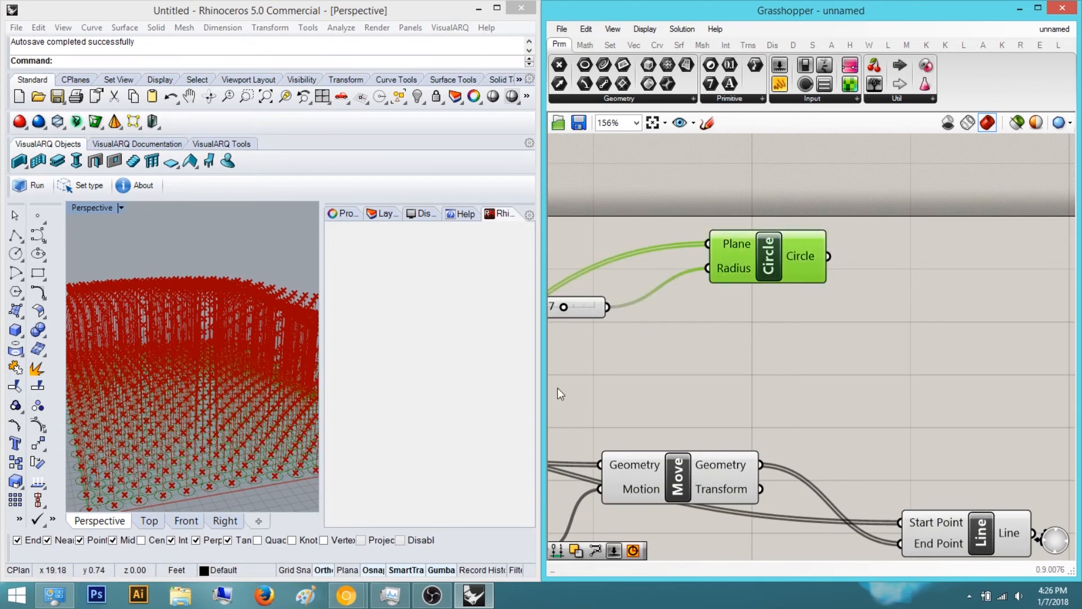
Add an Extrude Along component to the canvas
left_click(800, 402)
right_click_drag(880, 370, 754, 332)
double_click(896, 346)
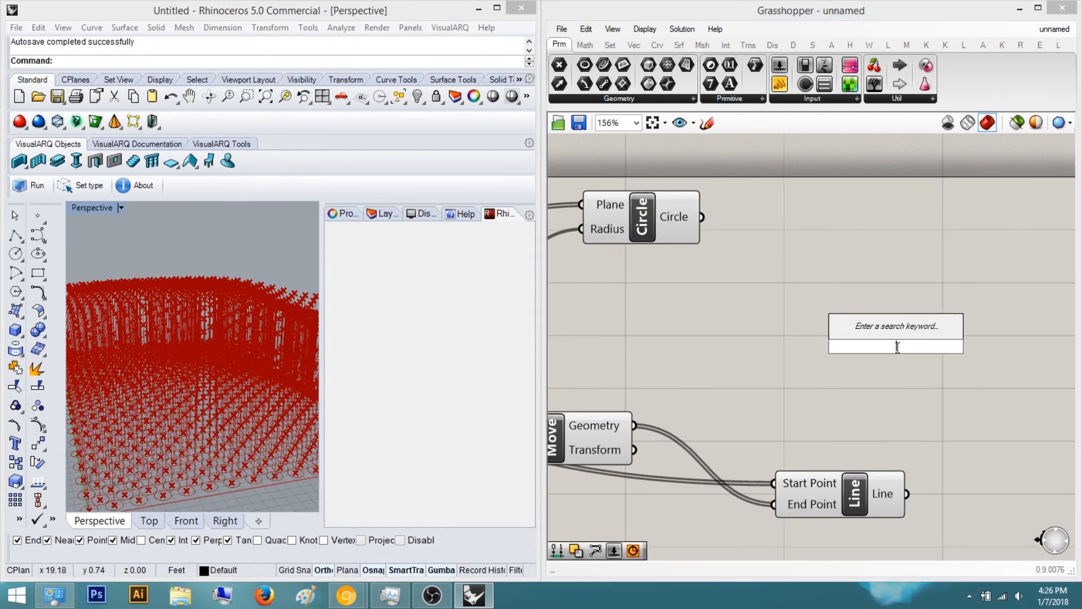
type("extrude")
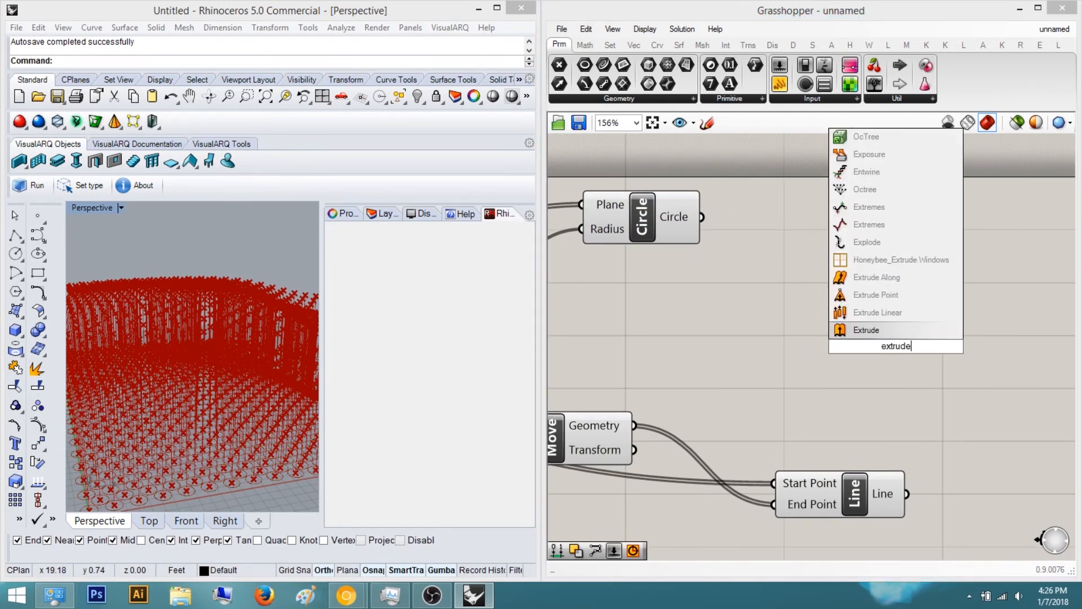
key("Up")
key("Up")
key("Up")
key("Return")
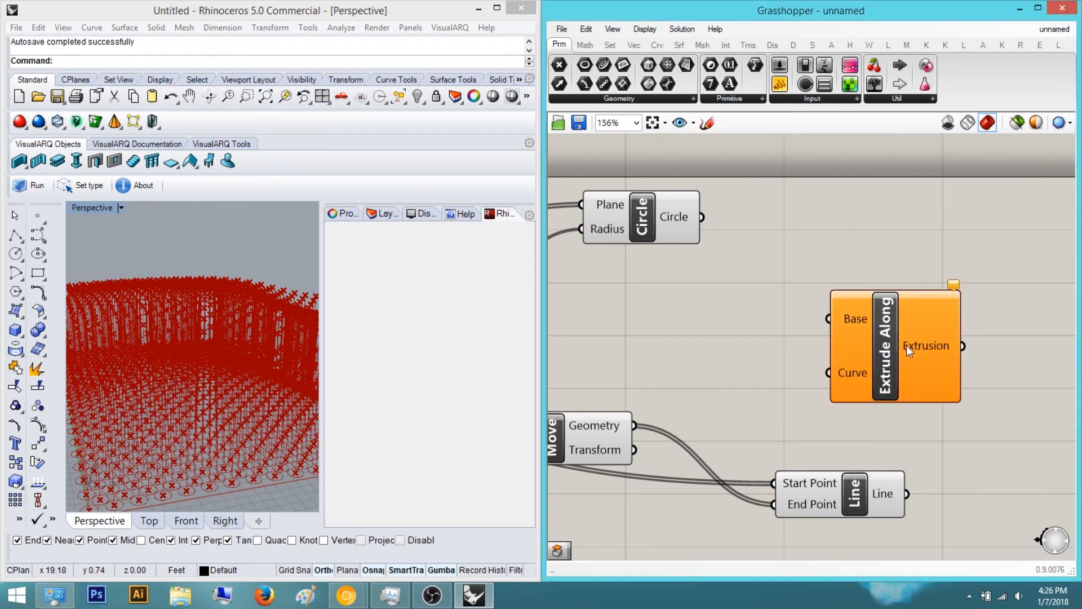
left_click_drag(899, 336, 989, 342)
left_click(932, 274)
right_click_drag(925, 266, 883, 280)
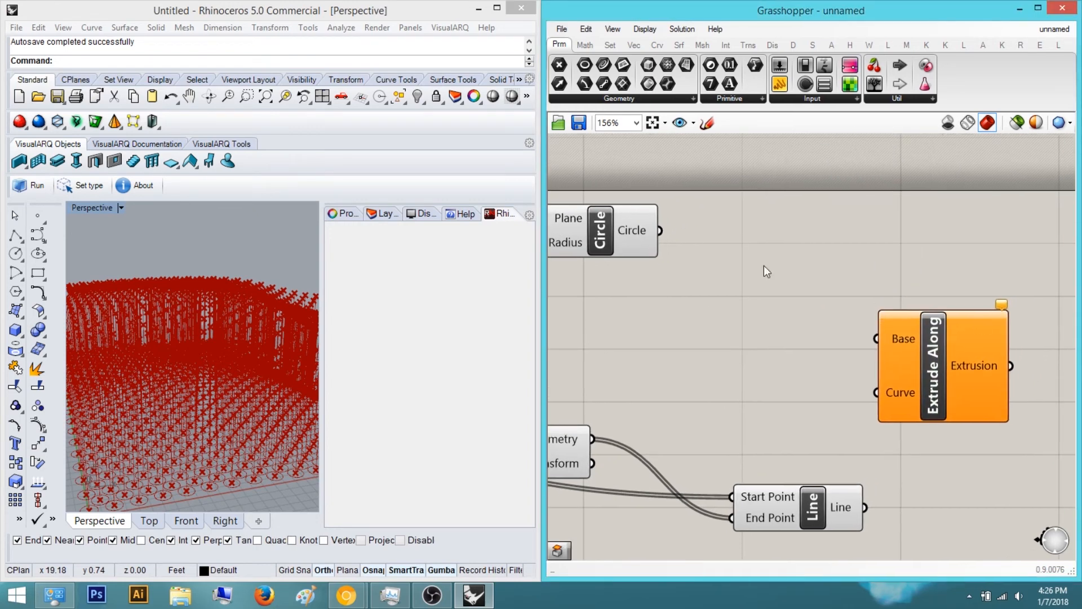
Select the Line component to highlight its lines in the Perspective view
left_click(944, 347)
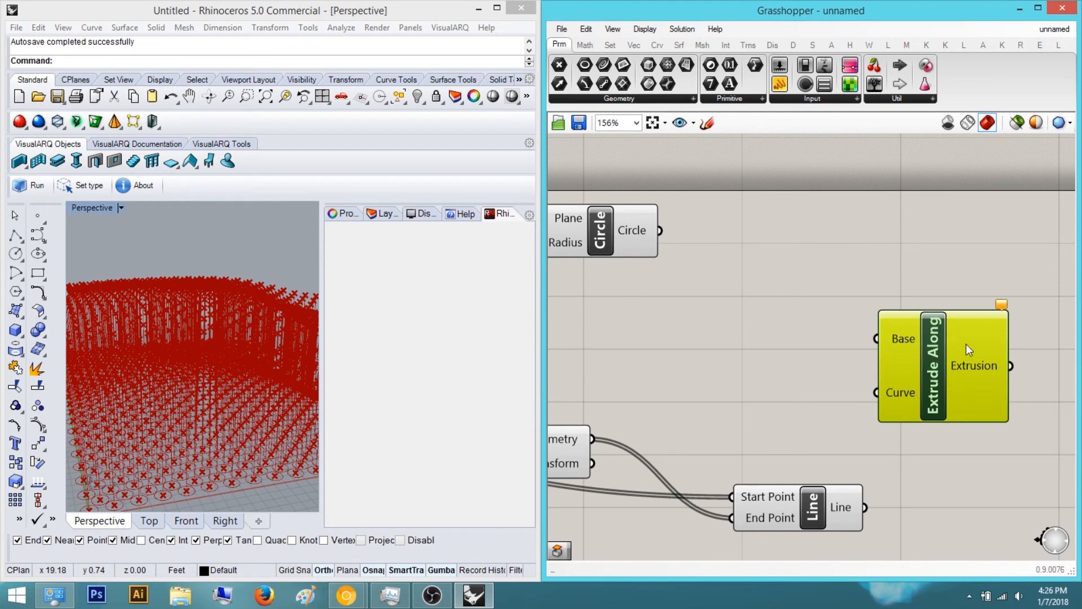
left_click(948, 216)
left_click(639, 238)
left_click(781, 233)
left_click(931, 360)
left_click(810, 502)
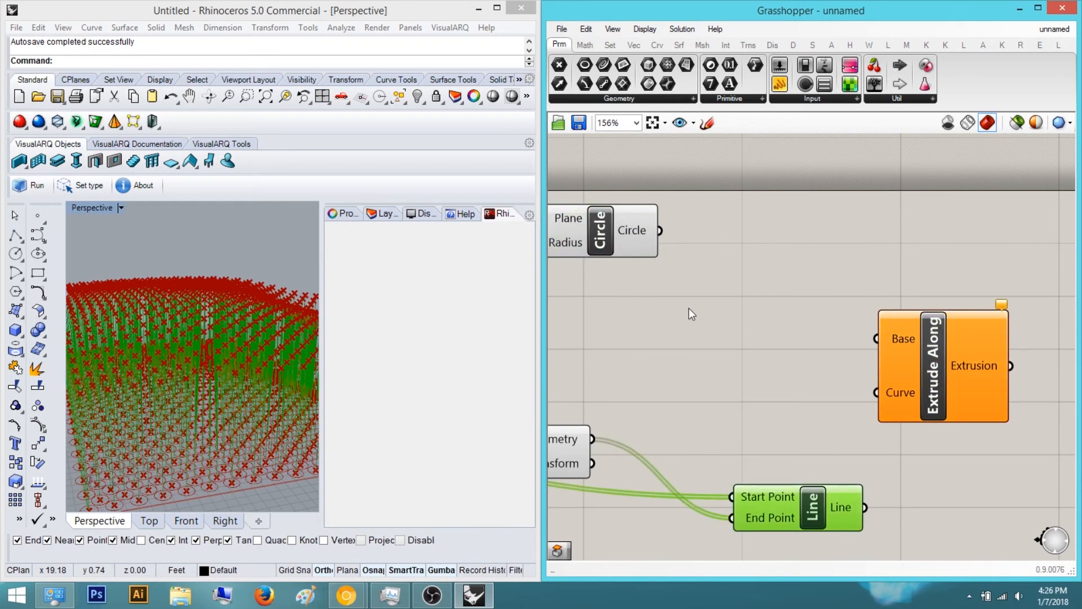
left_click(821, 263)
Reposition the Extrude Along component on the canvas near the Circle and Line components
right_click_drag(186, 360, 182, 392)
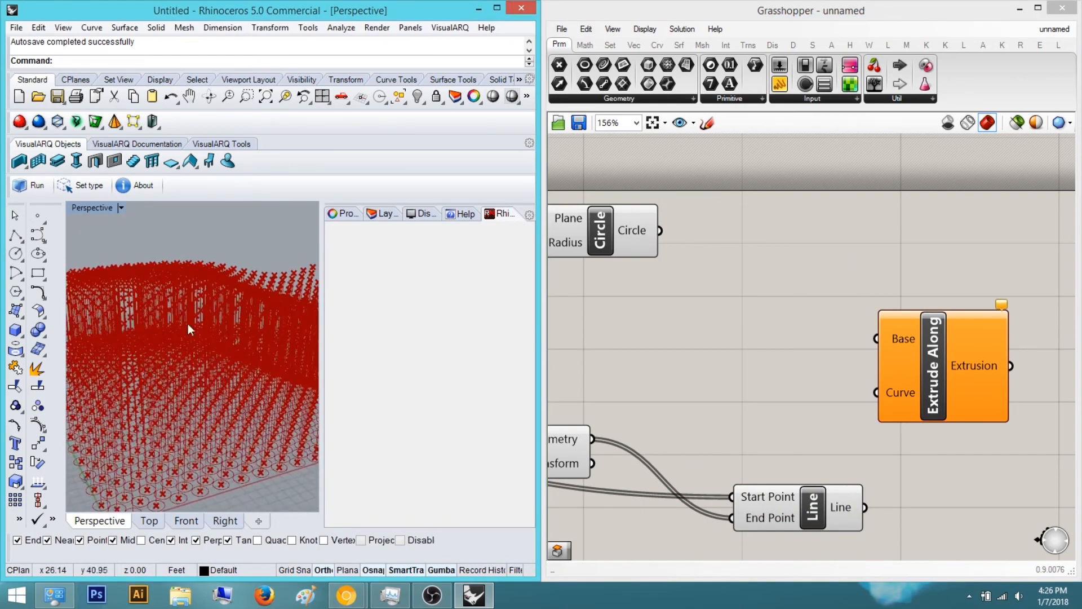
right_click_drag(834, 524, 857, 436)
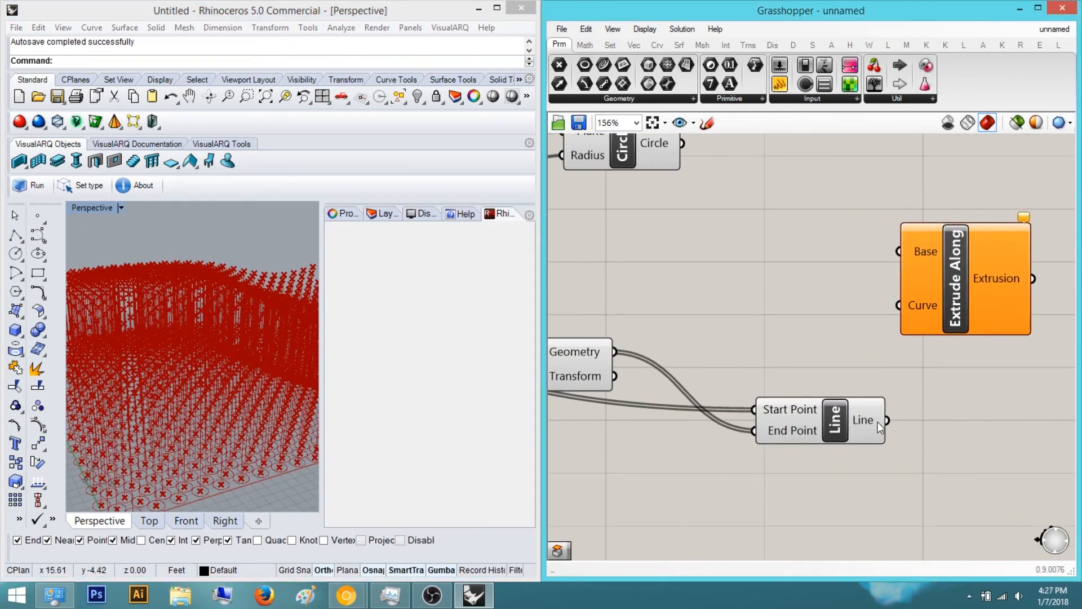
mouse_move(878, 422)
right_click_drag(918, 448, 884, 415)
right_click_drag(214, 360, 174, 424)
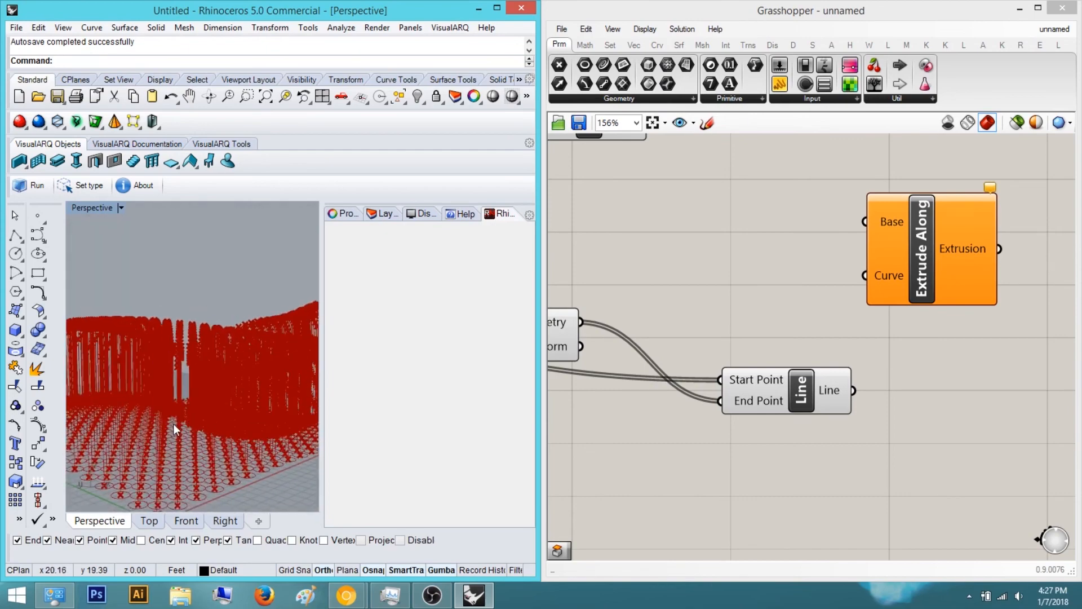
left_click(923, 255)
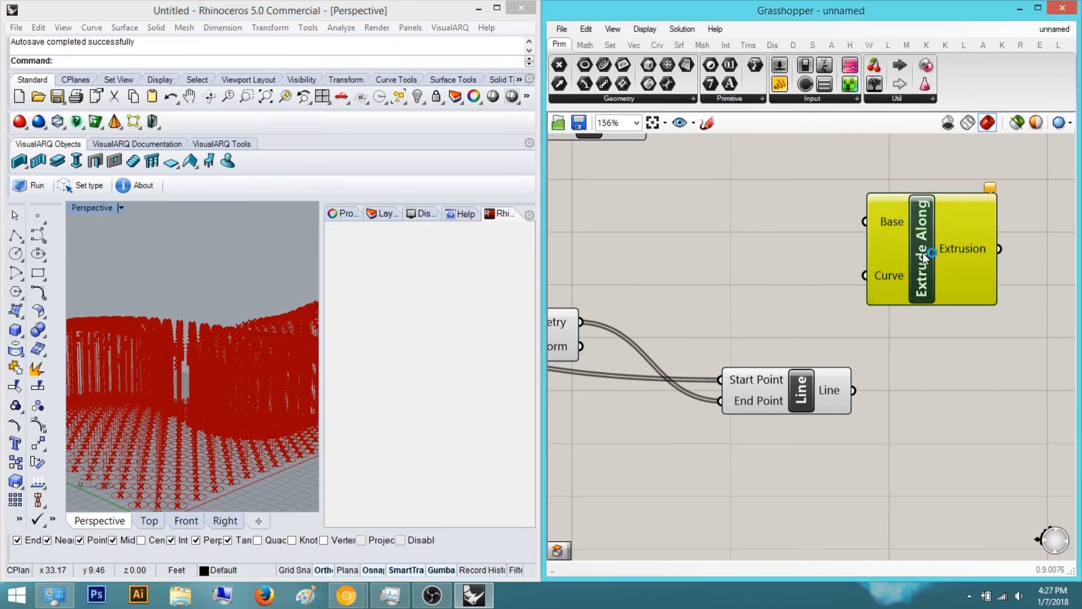
left_click_drag(923, 256, 956, 278)
left_click(807, 267)
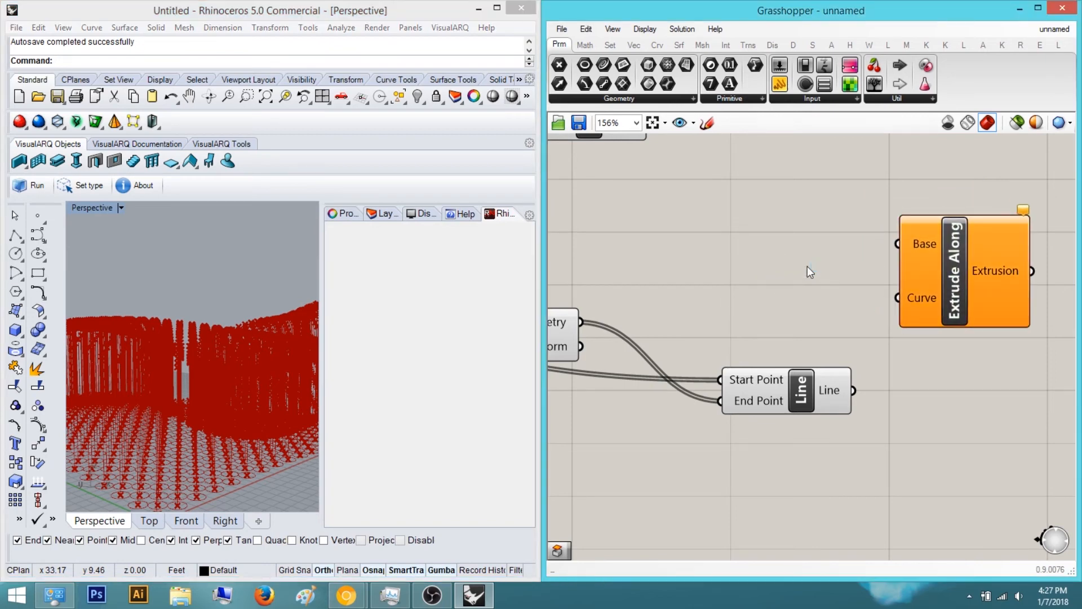
right_click_drag(821, 294, 764, 302)
left_click_drag(878, 294, 927, 297)
left_click(661, 225)
right_click_drag(661, 226, 730, 273)
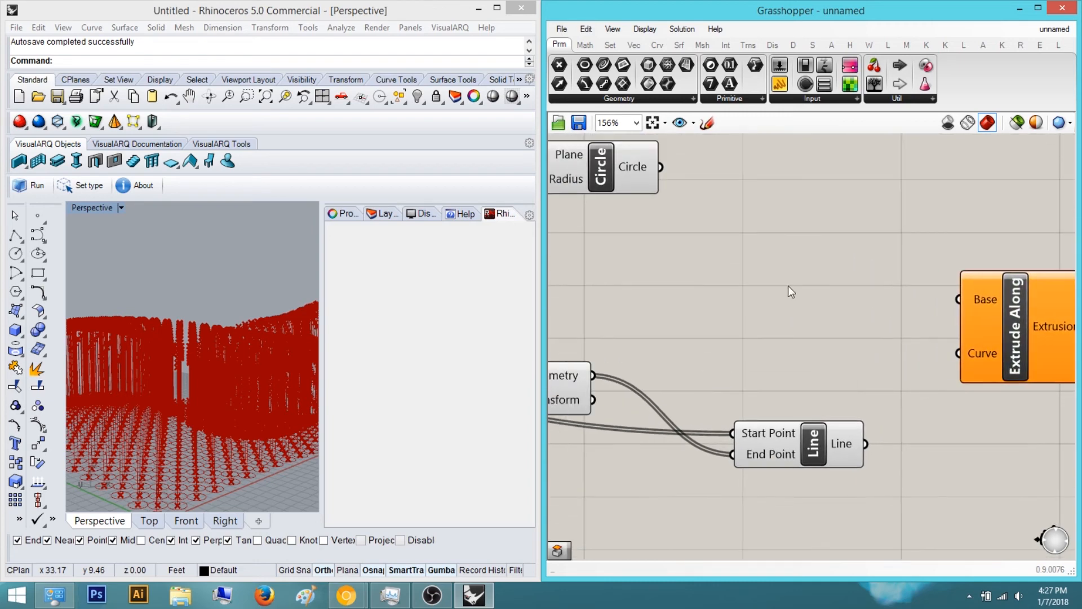
left_click(640, 182)
left_click(726, 201)
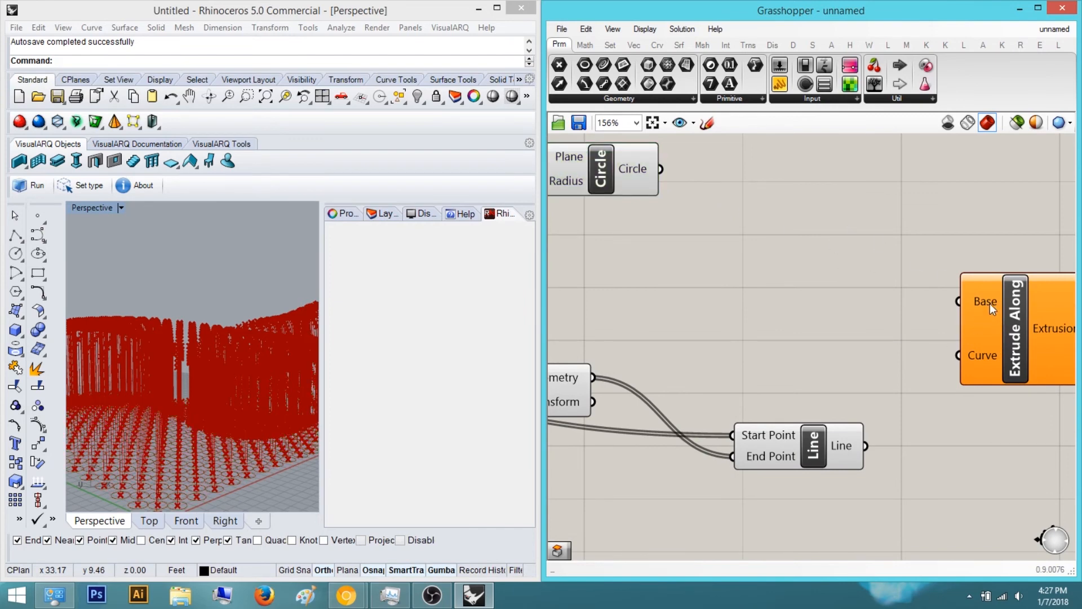
right_click_drag(989, 351, 949, 351)
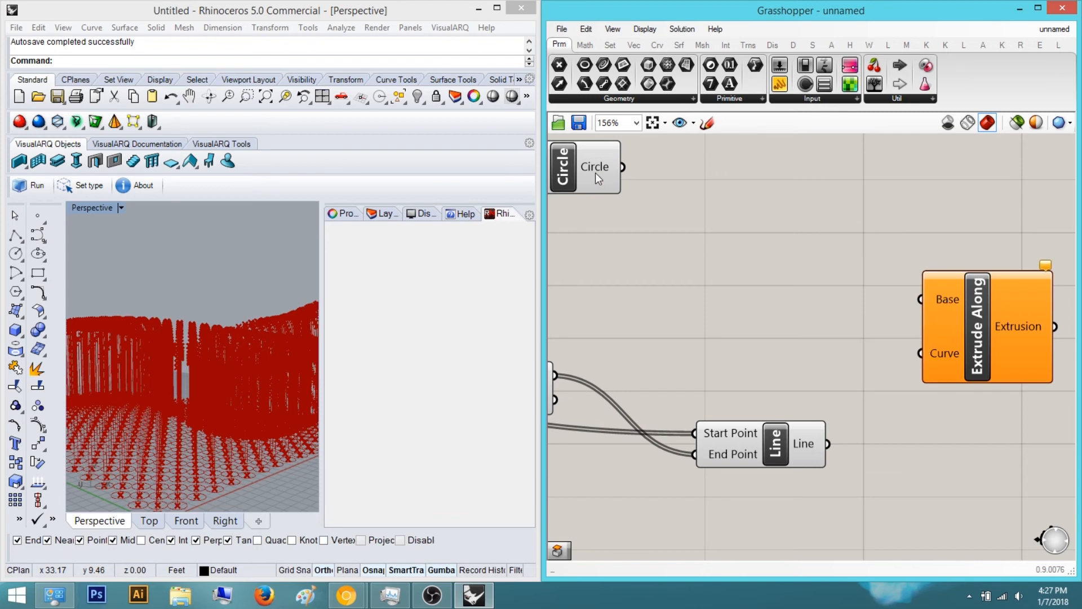
left_click(583, 169)
Rename the Extrude Along Base input to "Base: What you are trying to Extrude"
right_click(946, 299)
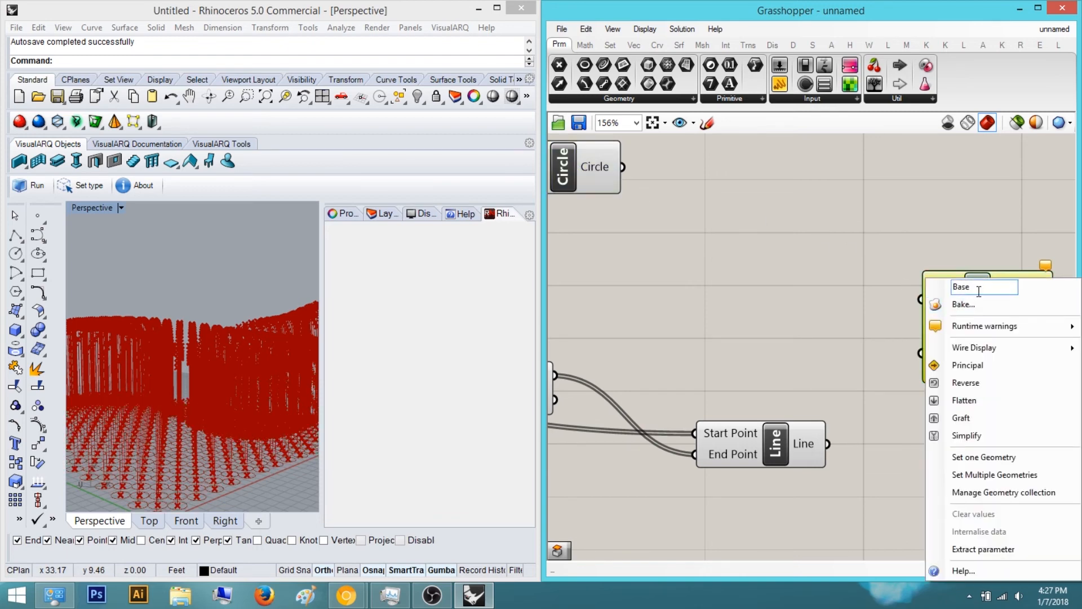
type(": What you ")
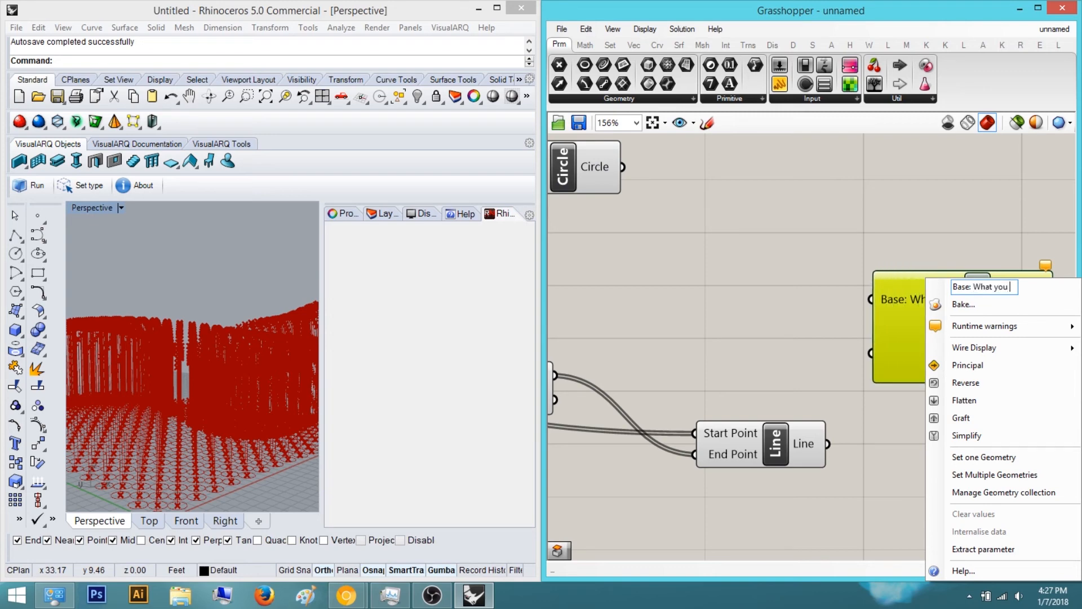
type("are tryi")
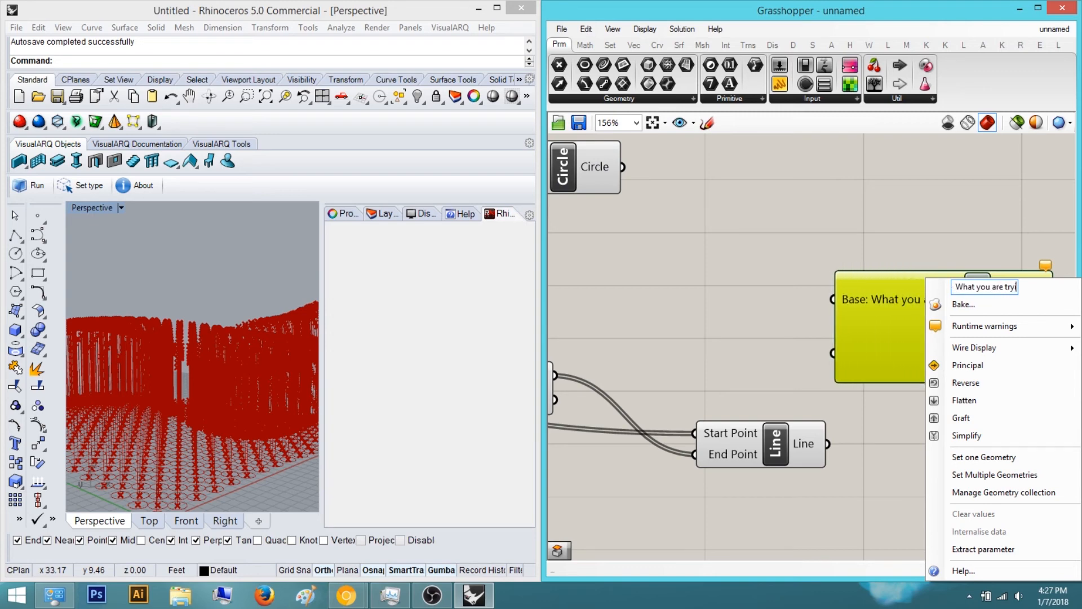
type("ng to Extrude")
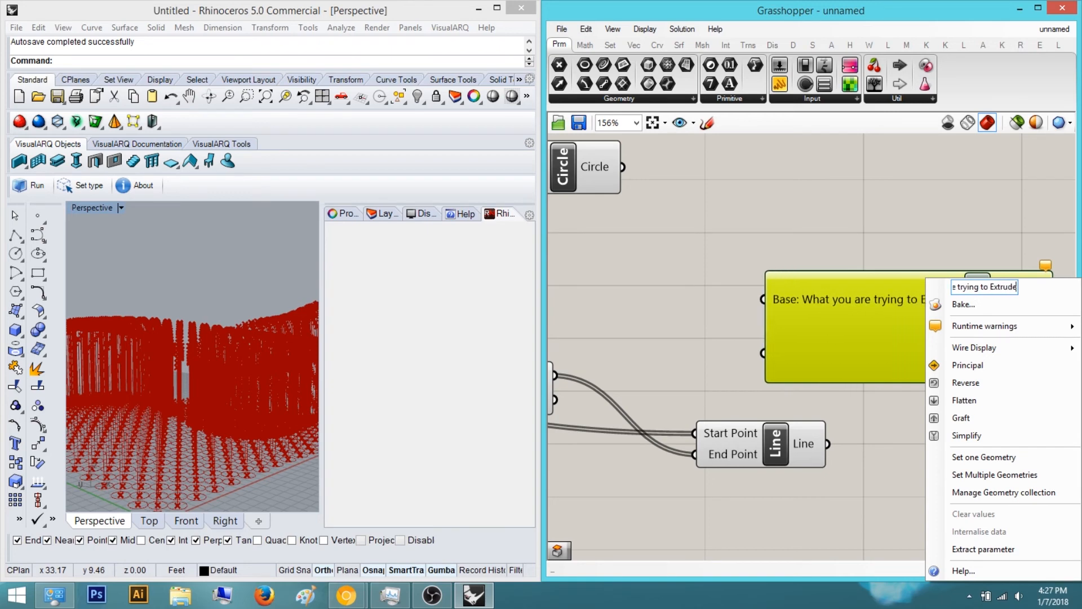
key("Return")
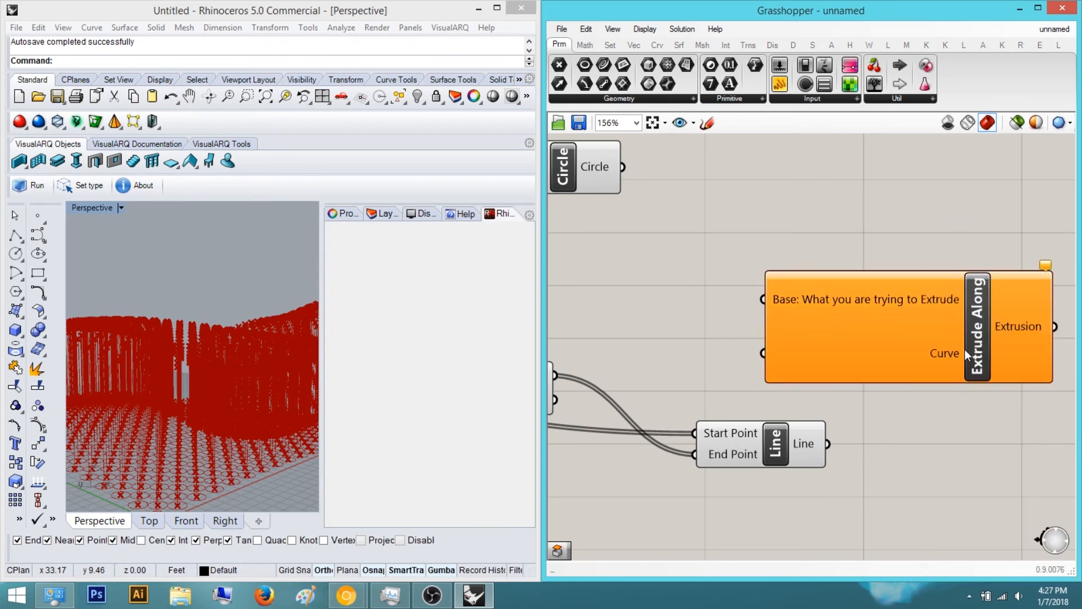
Rename the Extrude Along Curve input to "Curve: Railing of how you extrude"
right_click(949, 353)
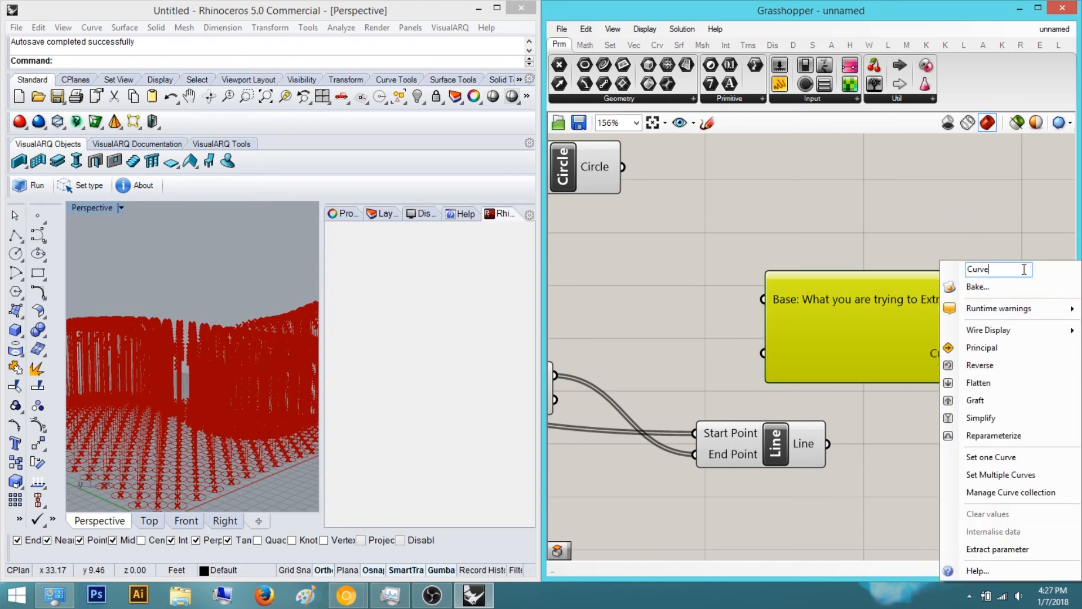
type(": Railing of how you extrude")
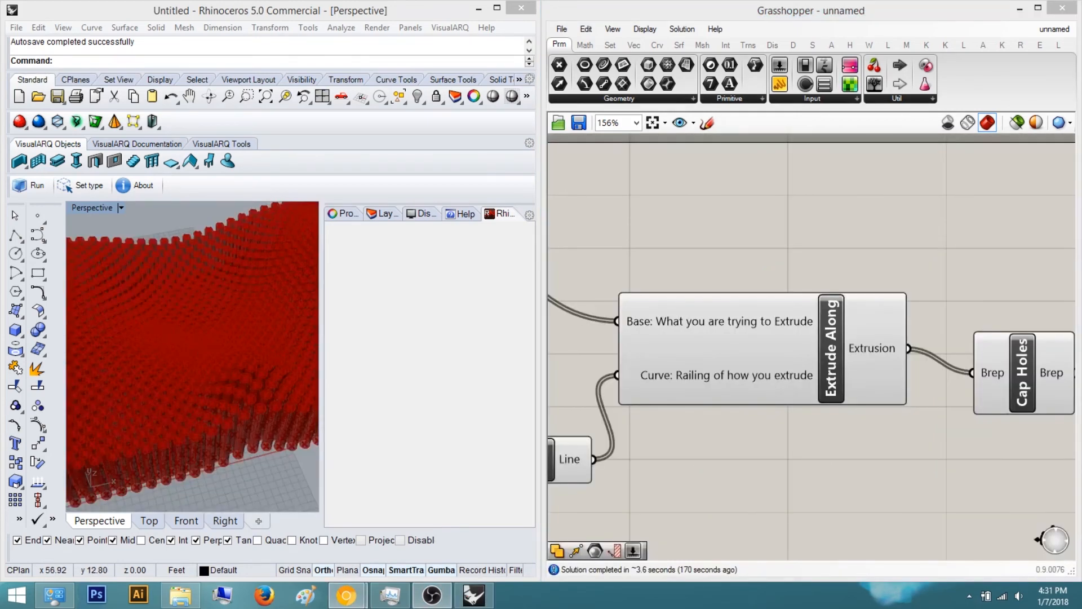
Inspect the extruded circles in the Perspective view and the connected definition on the canvas
right_click_drag(665, 271, 793, 299)
scroll(793, 299, "down", 2)
scroll(732, 395, "up", 3)
left_click_drag(725, 430, 689, 332)
left_click(744, 360)
scroll(855, 428, "down", 3)
scroll(743, 430, "up", 2)
scroll(727, 429, "down", 4)
scroll(724, 429, "up", 1)
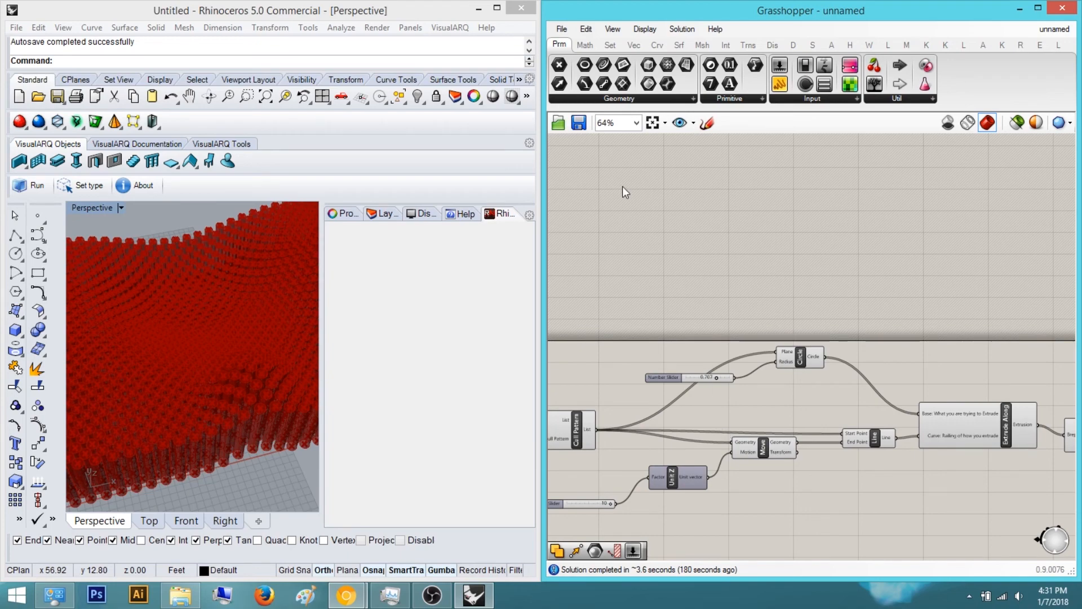
right_click_drag(123, 303, 205, 295)
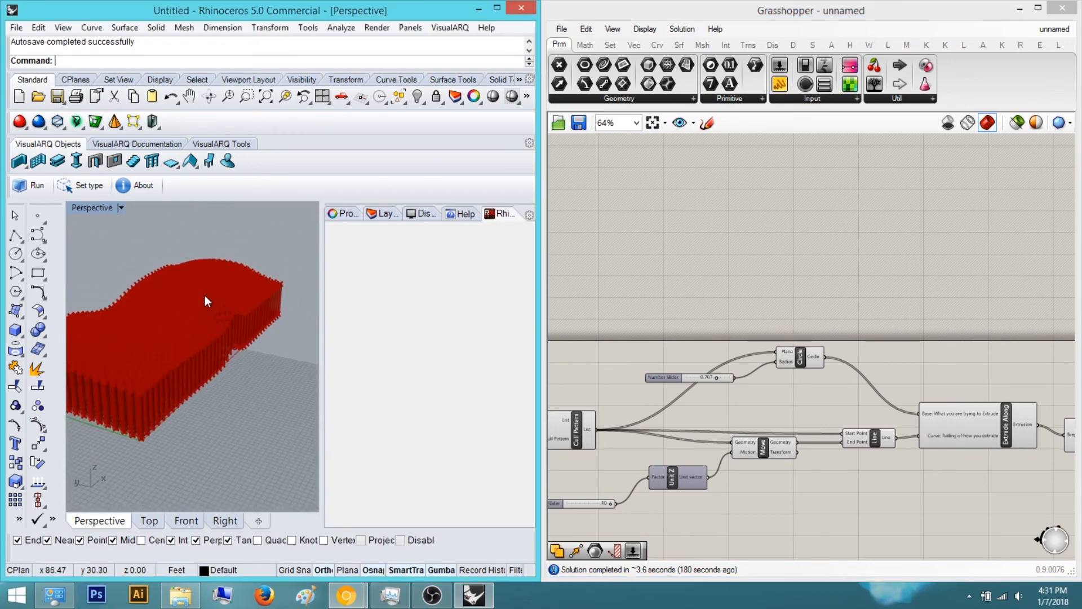
scroll(206, 297, "up", 4)
right_click_drag(953, 398, 811, 377)
scroll(810, 374, "up", 5)
right_click_drag(699, 342, 671, 264)
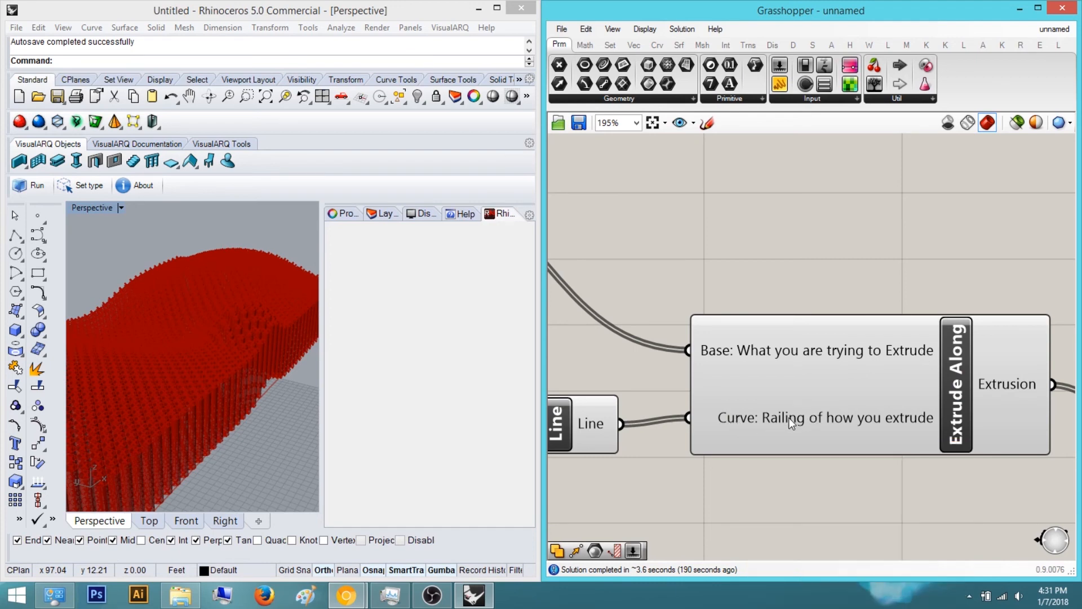
right_click_drag(777, 364, 908, 393)
scroll(902, 395, "down", 3)
scroll(845, 423, "up", 5)
left_click(709, 429)
left_click(770, 326)
scroll(795, 364, "down", 3)
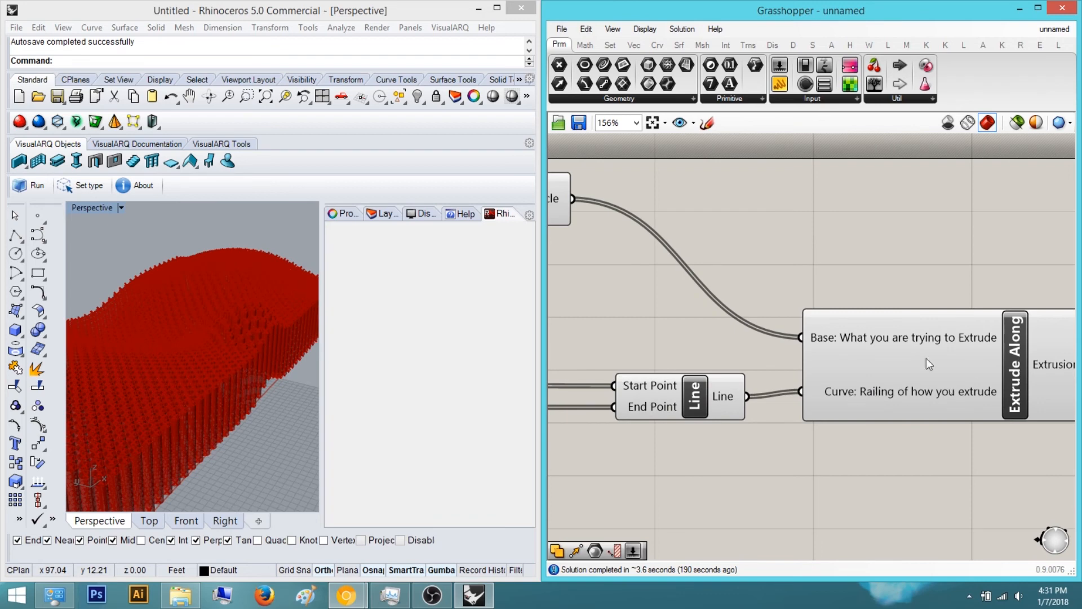
right_click_drag(946, 381, 1006, 408)
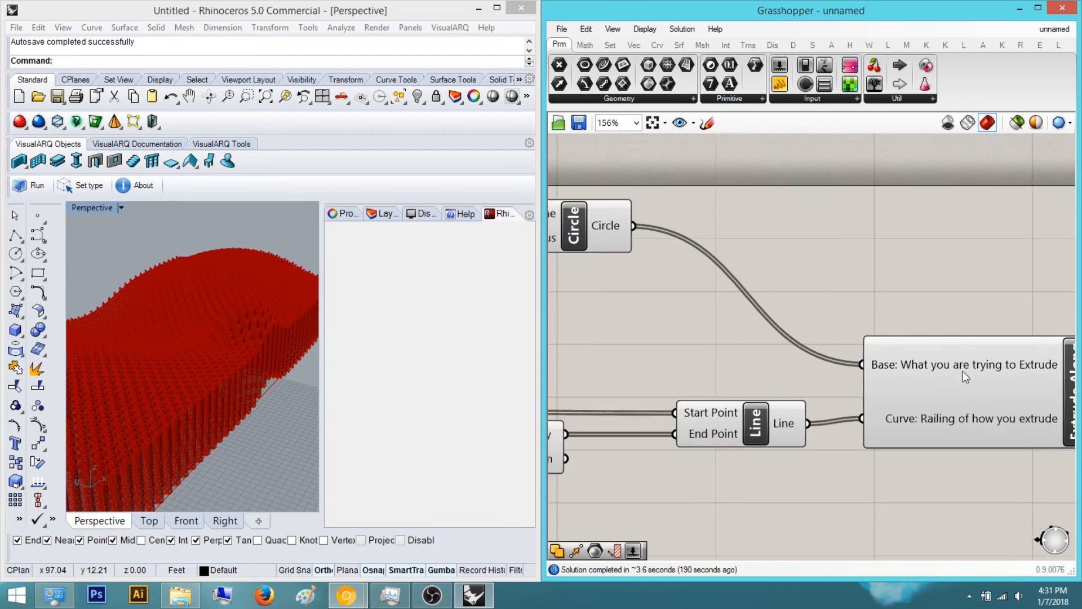
Select the Circle and Line components in turn to highlight their geometry in the Perspective view
left_click(592, 207)
left_click(745, 414)
left_click(594, 219)
left_click(709, 420)
left_click(580, 243)
left_click(696, 382)
scroll(999, 276, "down", 4)
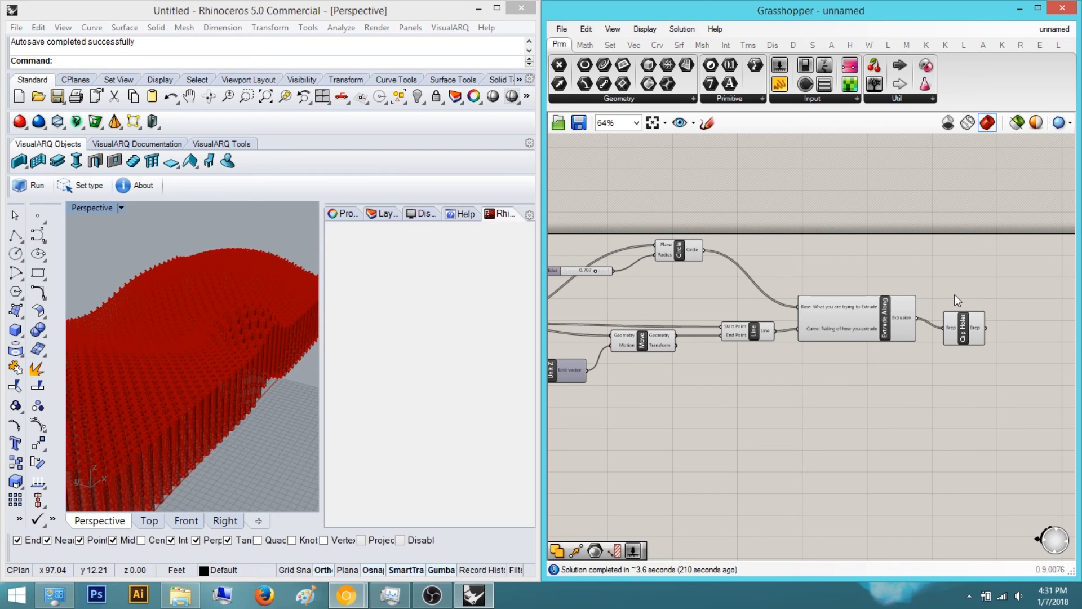
scroll(845, 394, "up", 3)
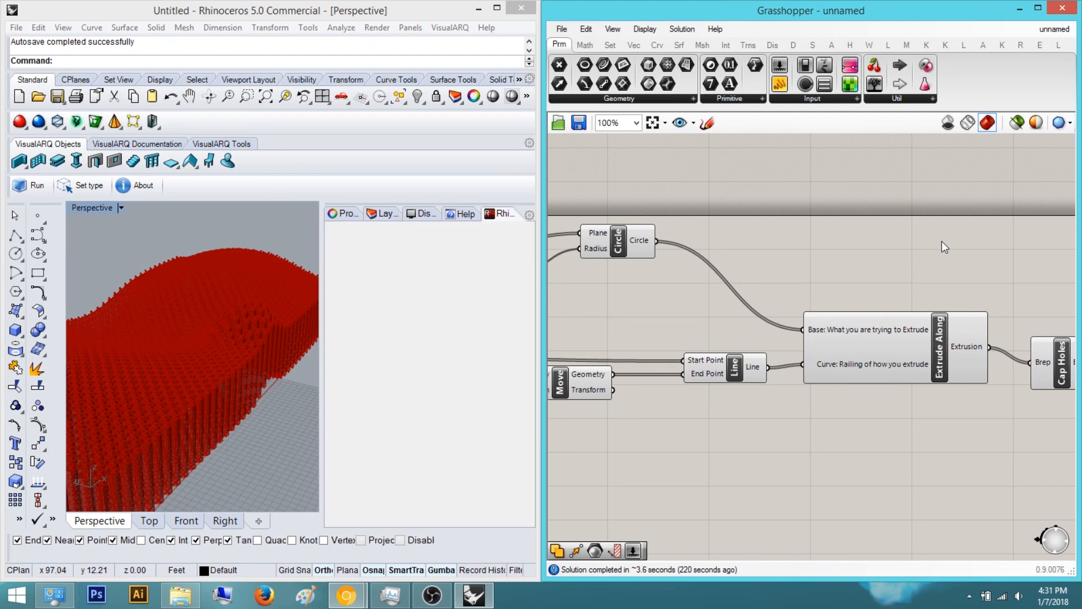
right_click_drag(941, 241, 755, 222)
scroll(733, 276, "down", 3)
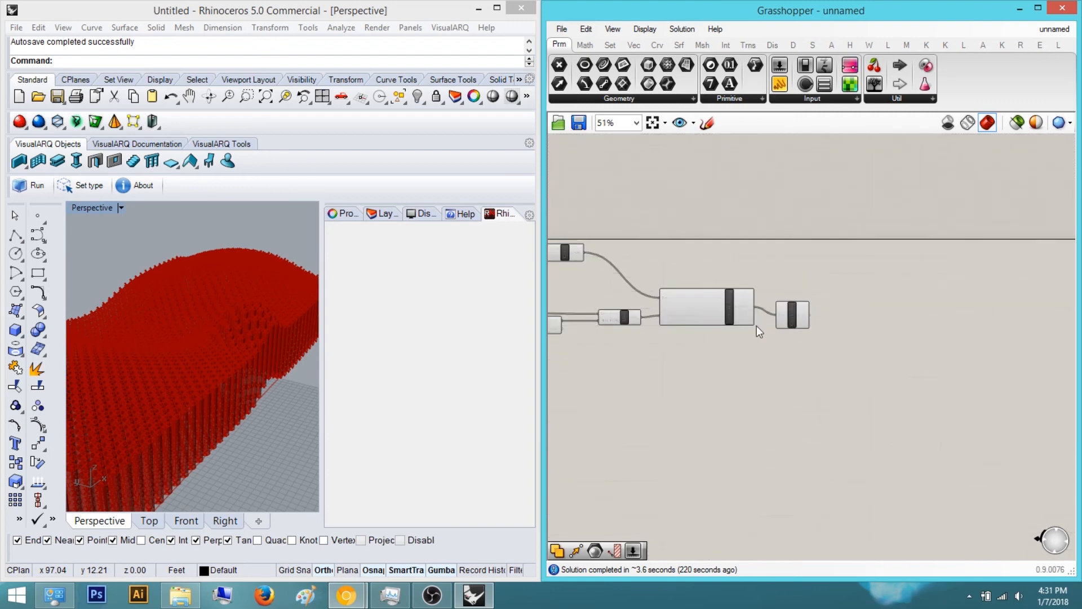
scroll(756, 325, "up", 5)
left_click(864, 290)
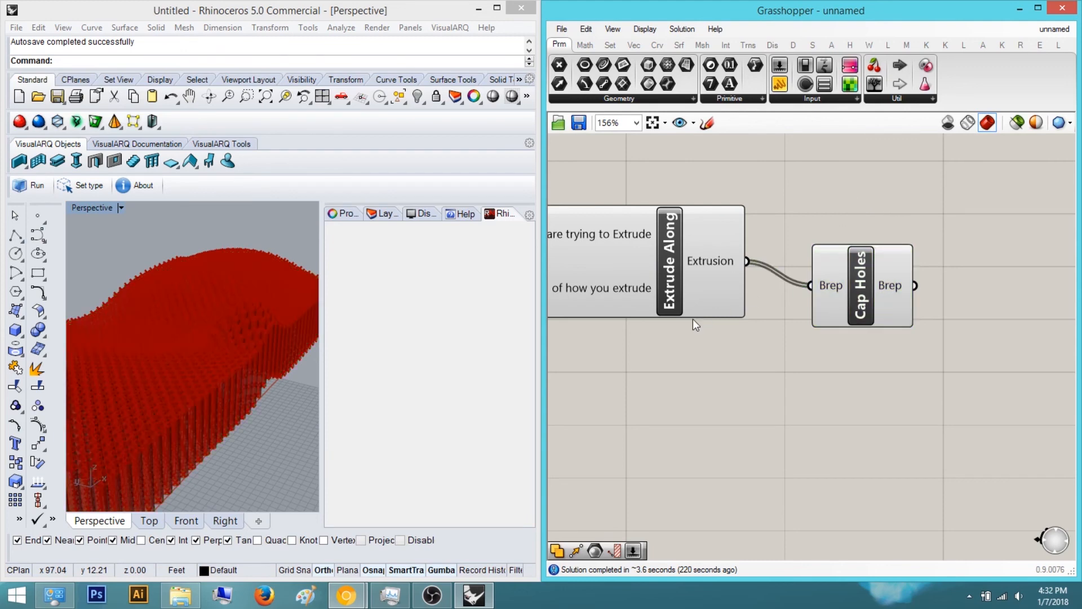
Select the Cap Holes and Extrude Along components in turn to compare their previews in the viewport
right_click_drag(816, 329, 932, 340)
left_click(983, 296)
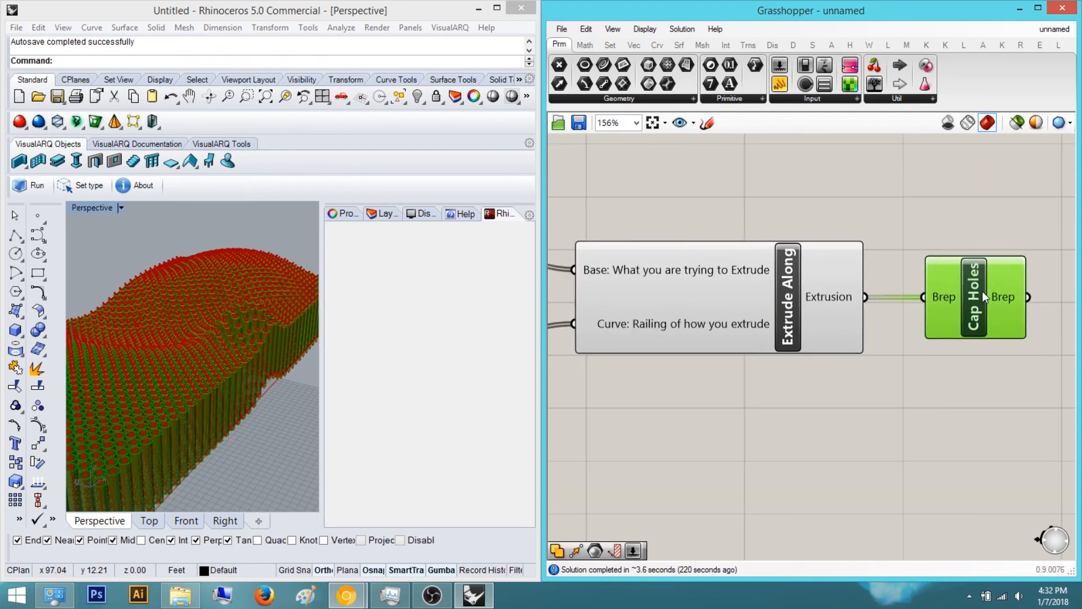
left_click(959, 226)
left_click(703, 308)
right_click_drag(192, 321, 234, 316)
right_click_drag(861, 213, 771, 239)
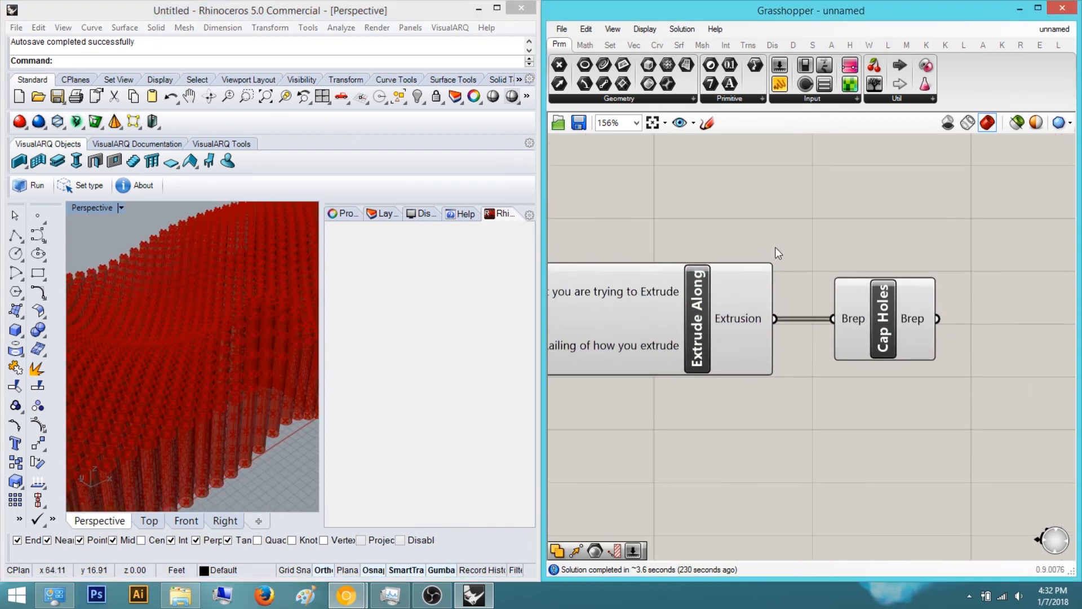
left_click(883, 320)
left_click(891, 239)
right_click_drag(203, 326, 218, 359)
Bake the Cap Holes output into Rhino with the default attributes
right_click(888, 310)
left_click(937, 371)
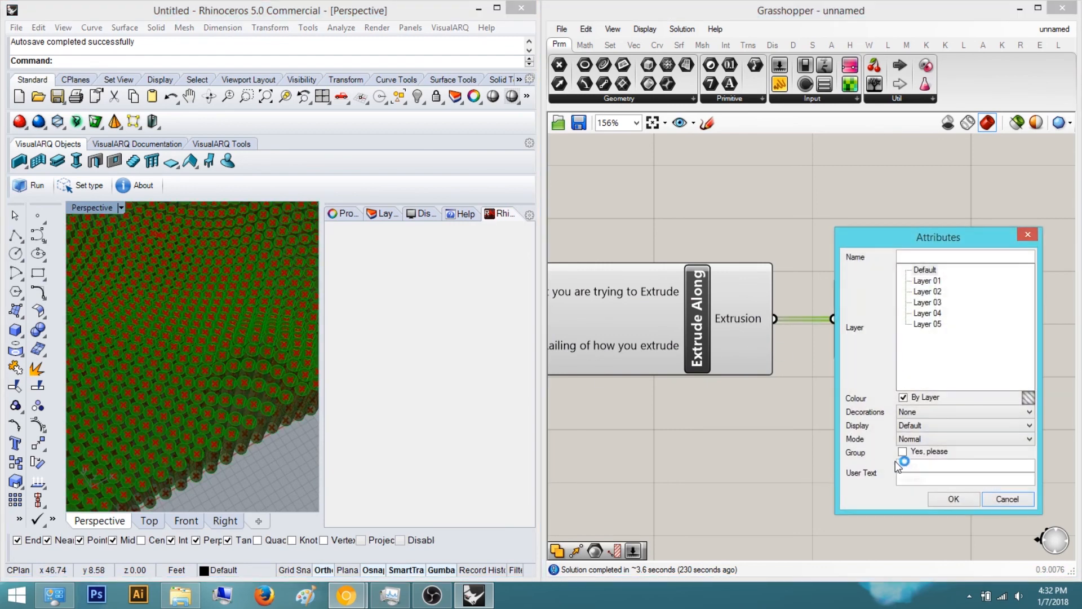
left_click(953, 498)
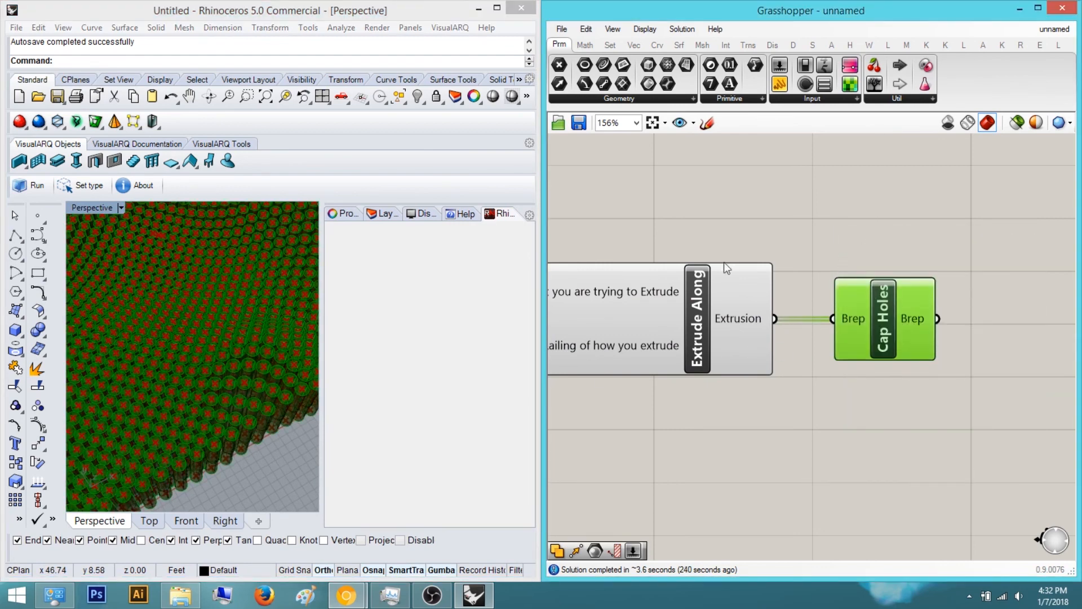
Change the Perspective viewport's display mode to see the baked columns shaded
right_click_drag(181, 295, 124, 220)
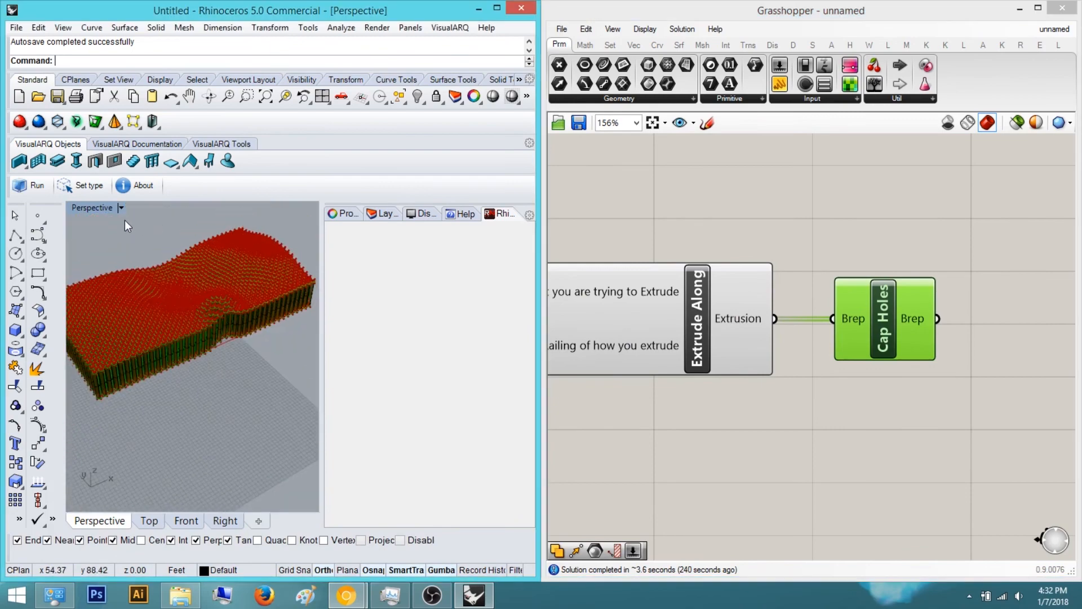
left_click(120, 208)
left_click(164, 138)
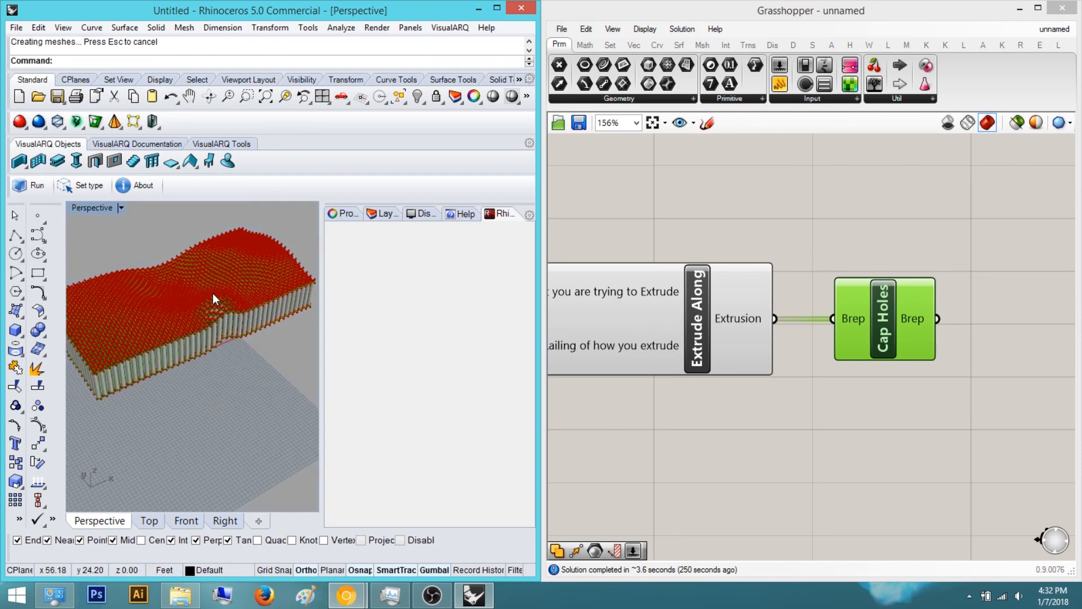
Select the baked wall and move it with the gumball away from the Grasshopper preview
left_click(212, 293)
mouse_move(212, 295)
right_mouse_down()
mouse_move(242, 296)
mouse_move(226, 292)
right_mouse_up()
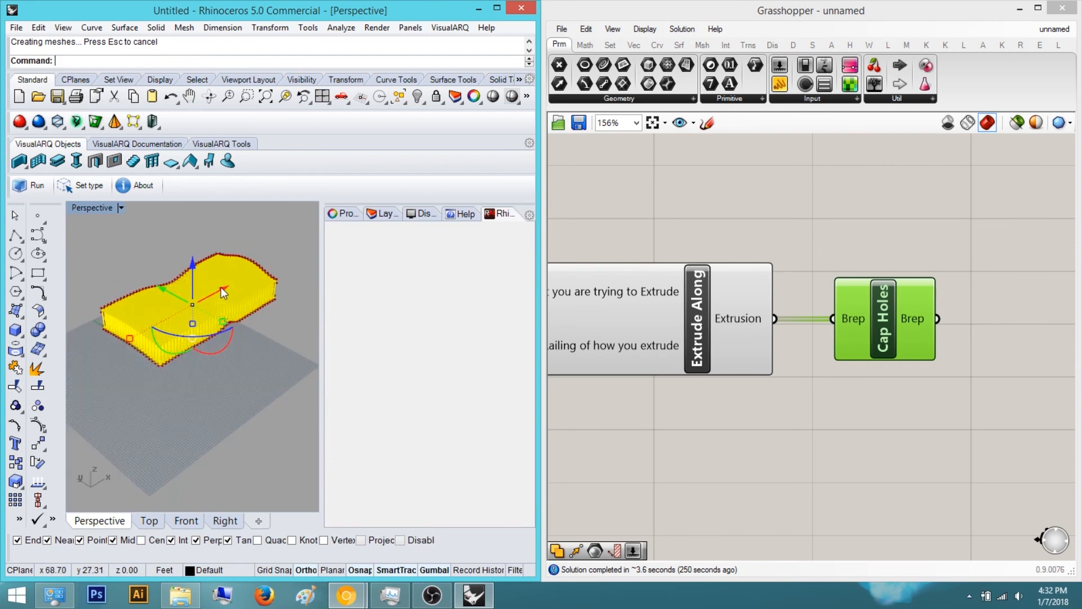
scroll(221, 299, "down", 3)
left_click_drag(262, 286, 169, 328)
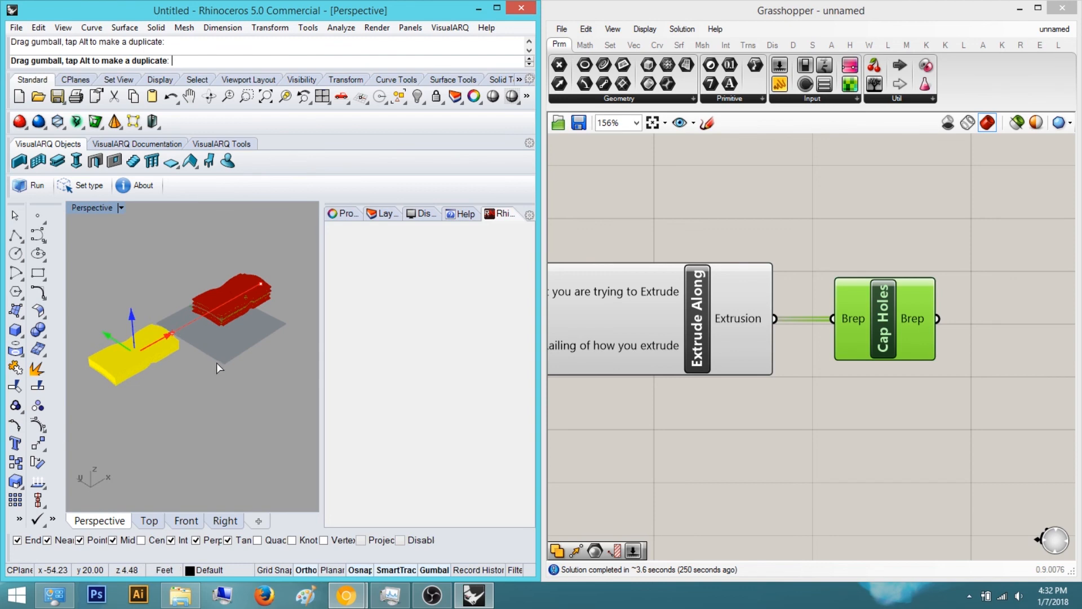
Window-select all baked polysurfaces and rotate them with the gumball so the wall stands upright
left_click_drag(168, 385, 87, 306)
scroll(124, 370, "up", 2)
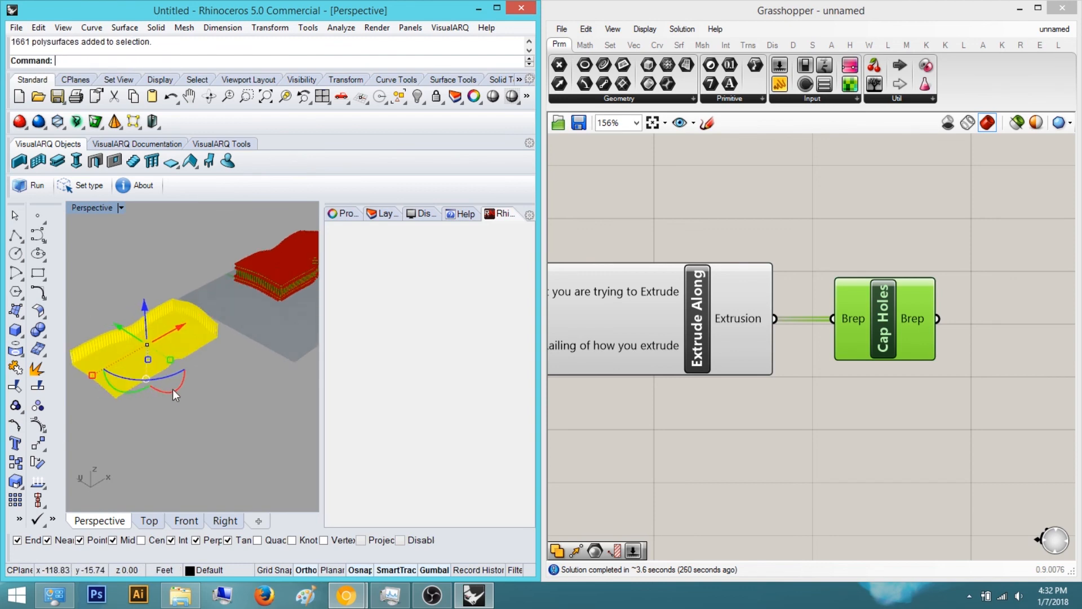
left_click_drag(166, 391, 147, 357)
scroll(147, 357, "up", 7)
right_click_drag(147, 357, 173, 347, "shift")
scroll(222, 337, "up", 4)
scroll(235, 327, "up", 4)
scroll(147, 319, "down", 4)
scroll(186, 341, "up", 4)
scroll(171, 347, "down", 4)
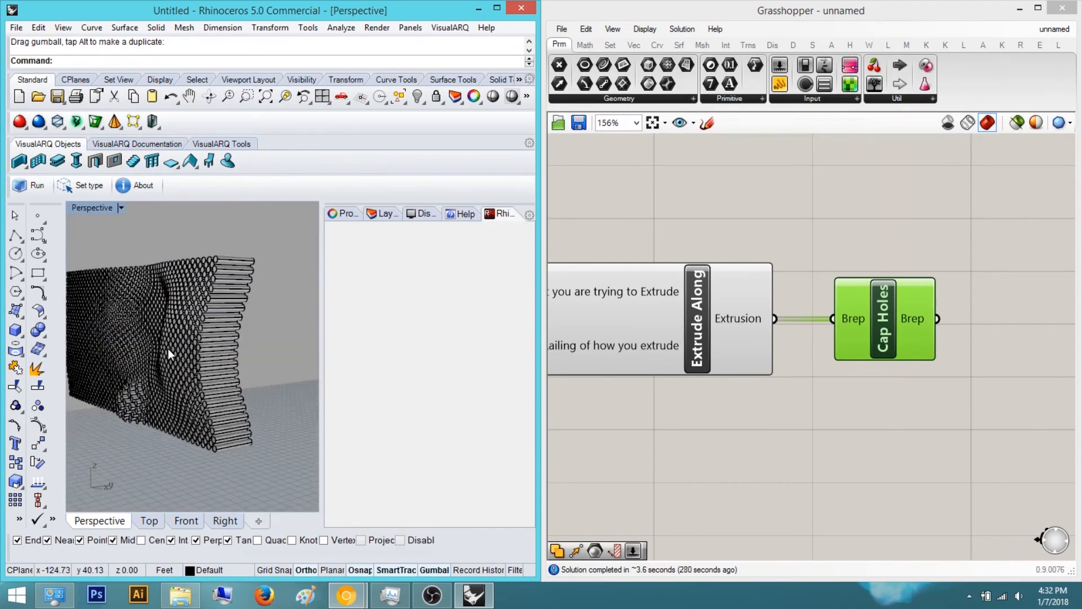
Switch to the Chrome window showing the reference photo of the wood wall for comparison
right_click_drag(164, 300, 228, 338)
right_click_drag(234, 283, 222, 320)
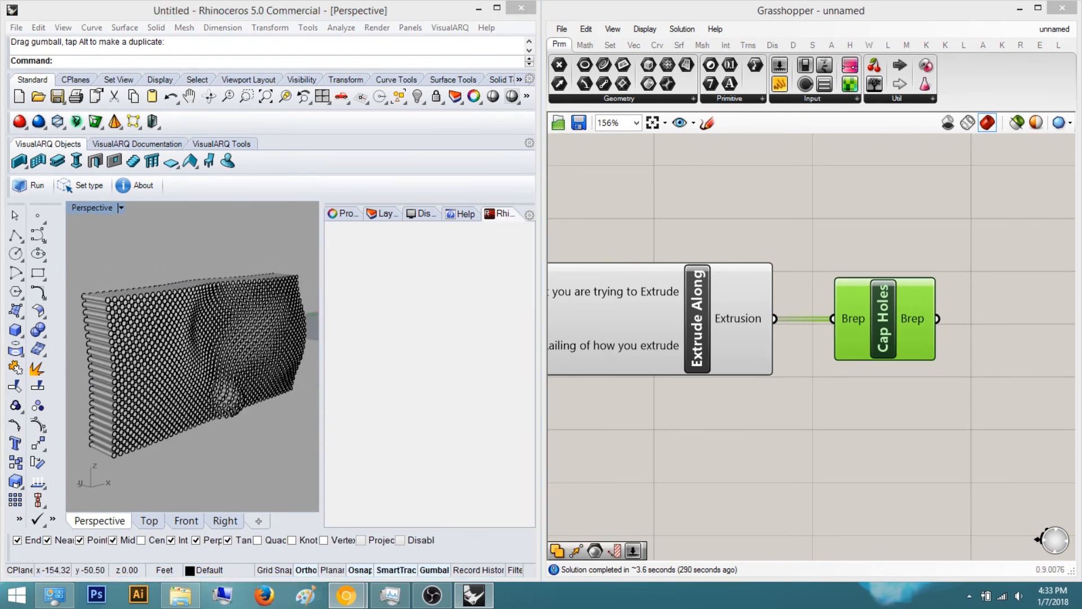
left_click(346, 595)
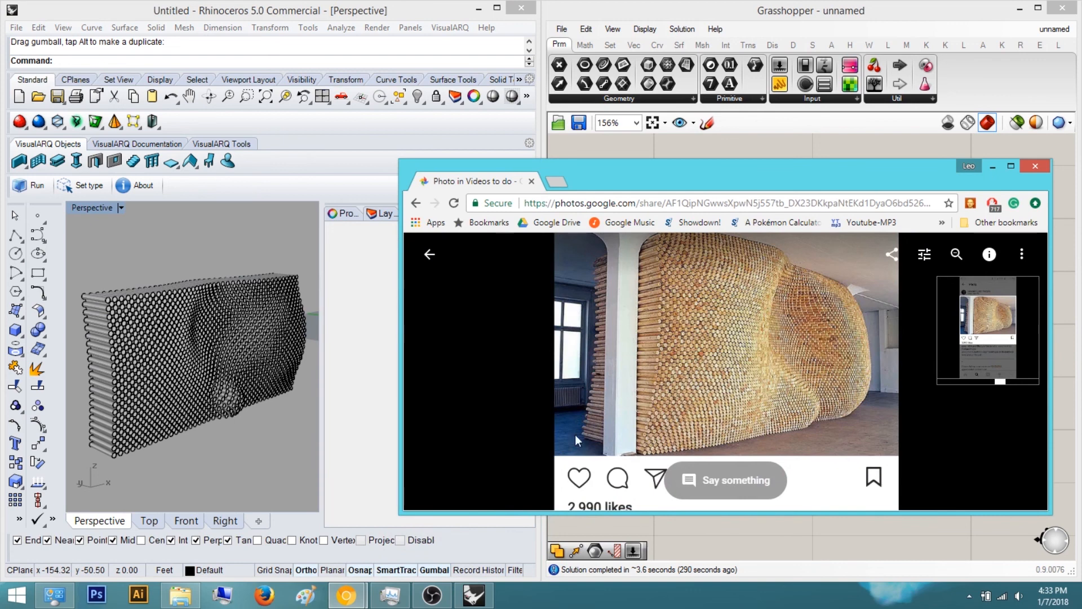